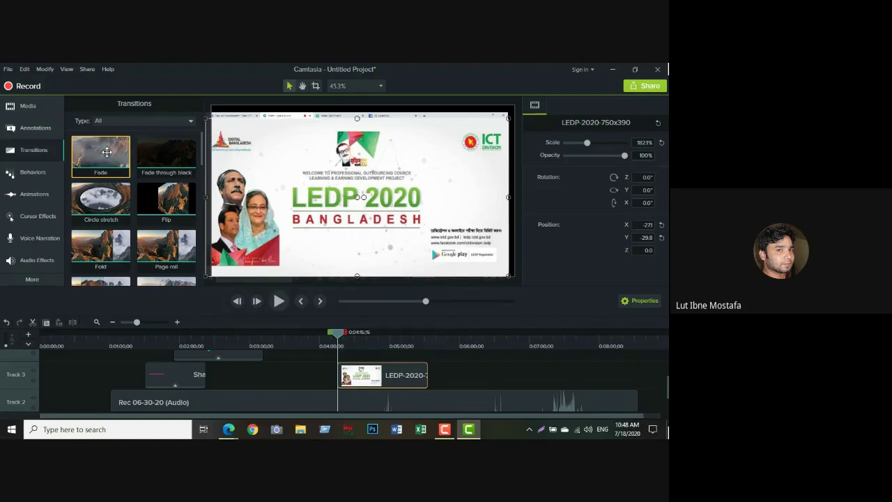
Step: Apply the Fade transition to the LEDP-2020-750x390 image clip on Track 3
drag(112, 157, 368, 377)
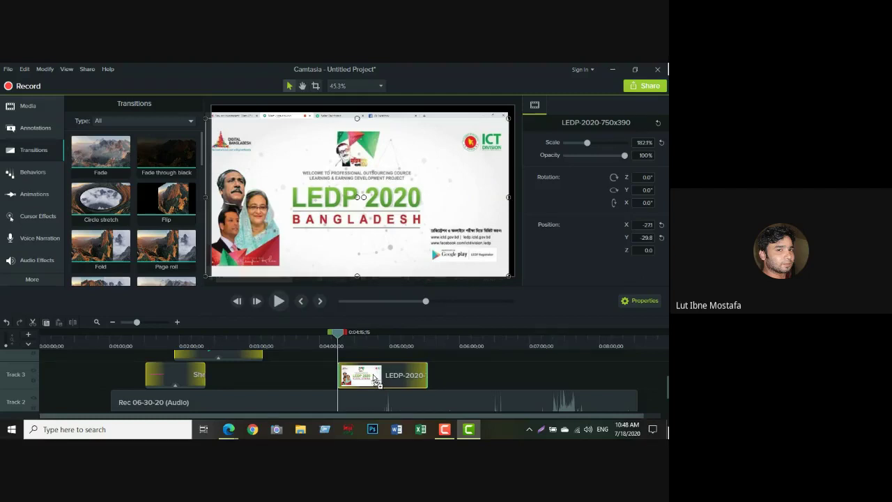
drag(99, 156, 379, 375)
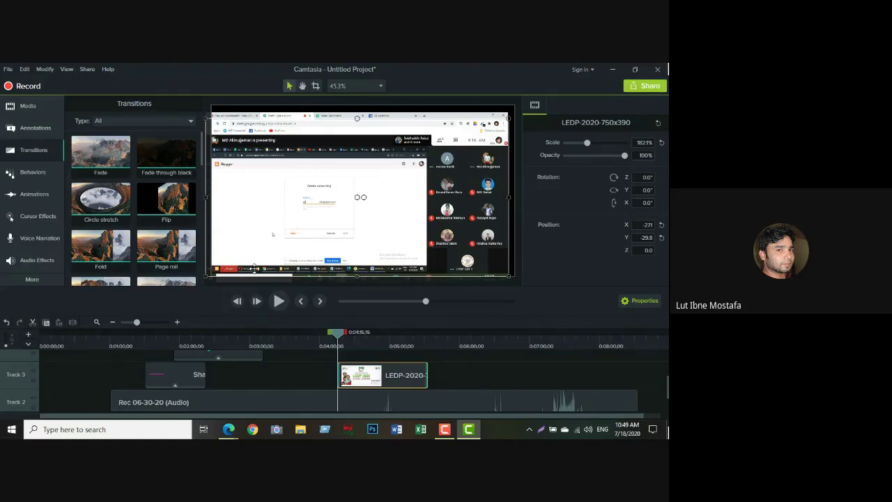
Step: Switch to the Google Meet window to check the call, and return to Camtasia
mouse_move(229, 428)
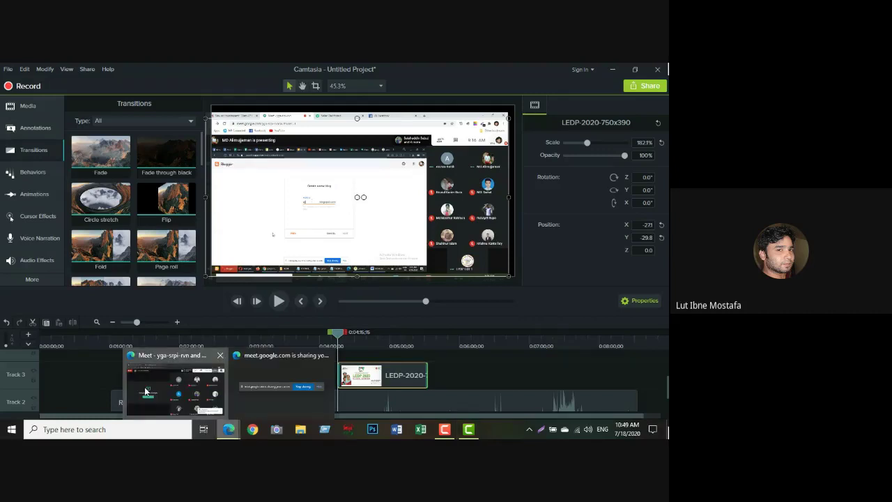
click(145, 392)
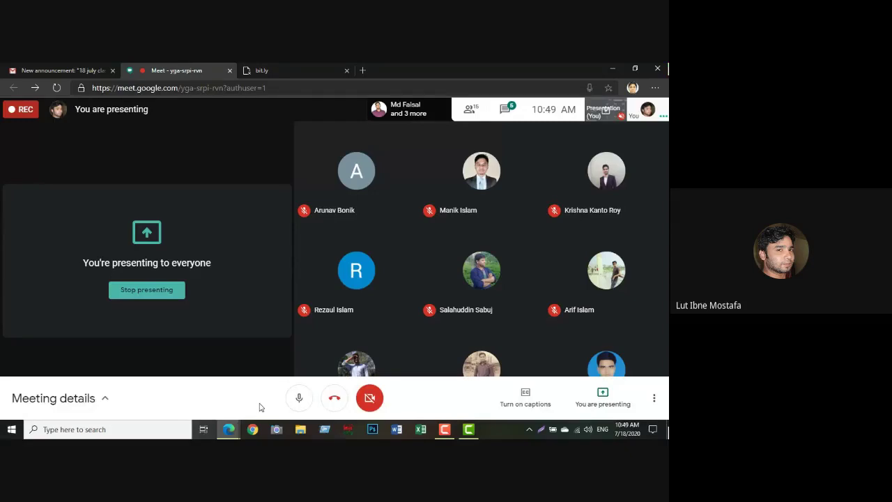
click(469, 429)
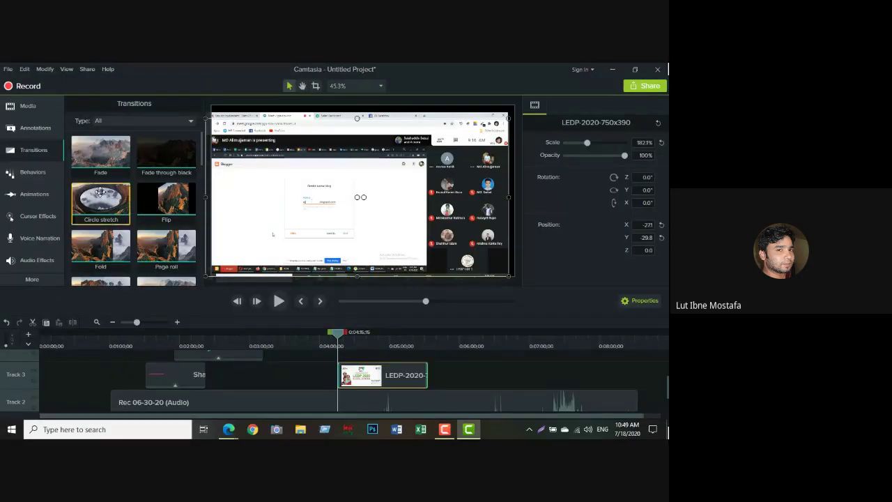
Step: Place the playhead at 0:04:27;20 and apply the Fade transition to the Track 3 image clip again
click(350, 380)
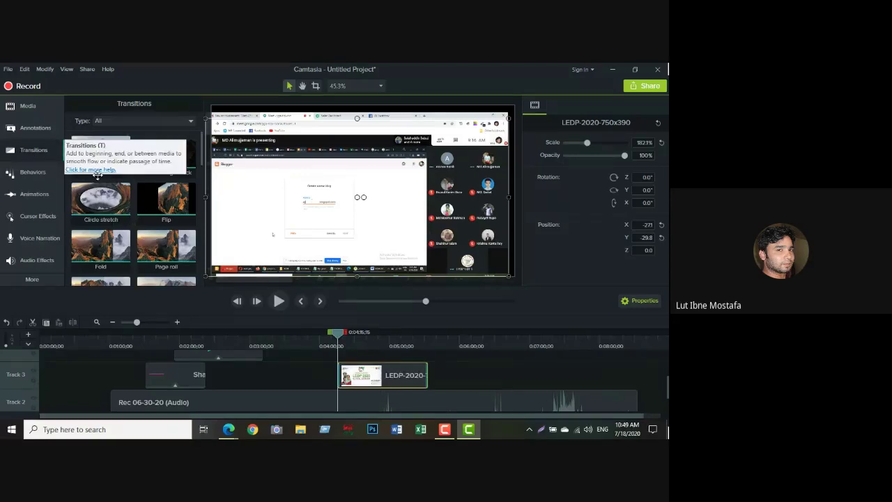
click(352, 341)
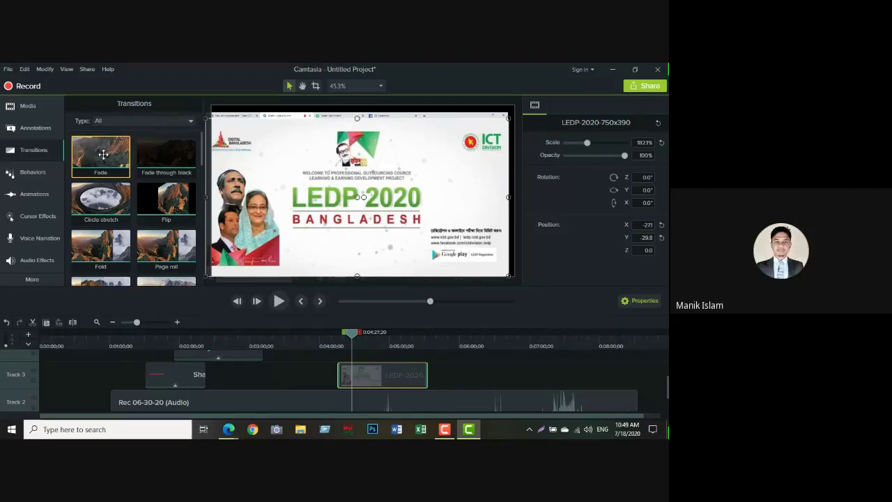
drag(104, 154, 364, 376)
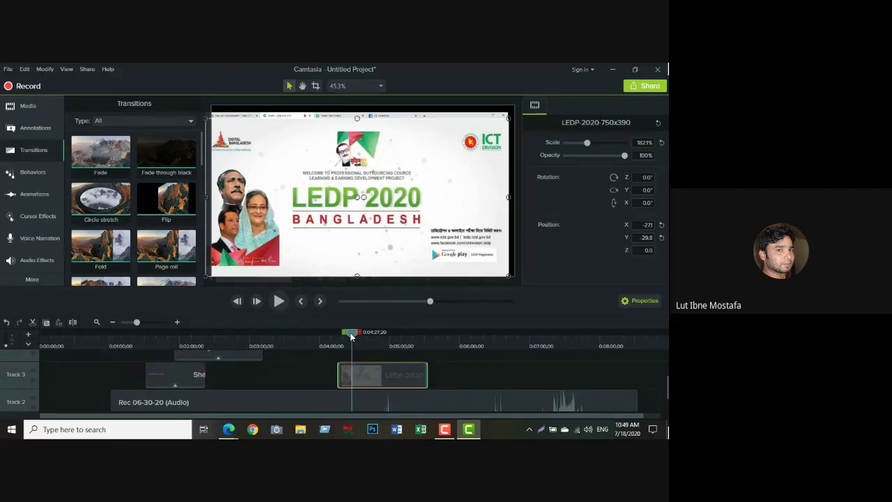
Step: Preview the beginning of the LEDP-2020-750x390 clip by playing the timeline from about 0:04:14
drag(351, 336, 336, 338)
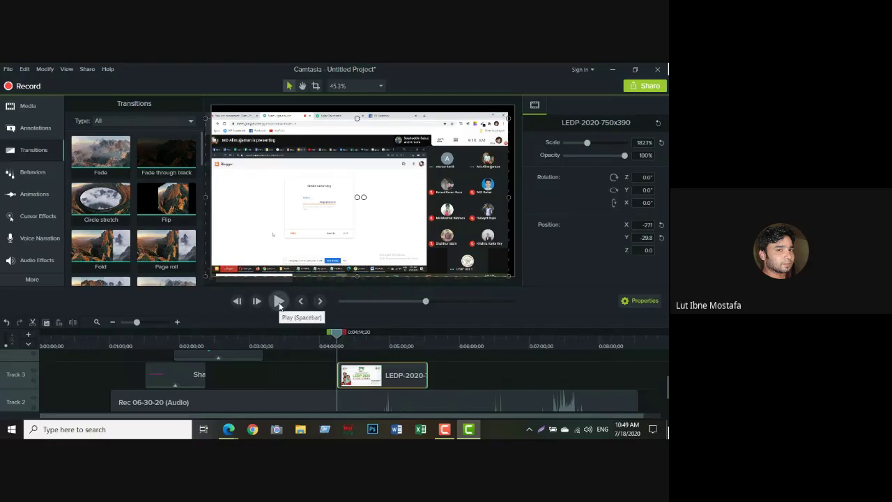
click(278, 301)
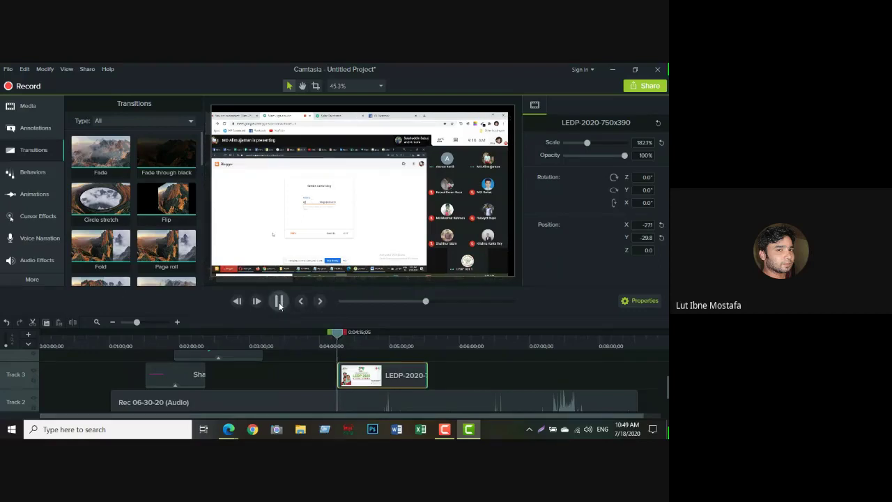
click(279, 301)
click(328, 343)
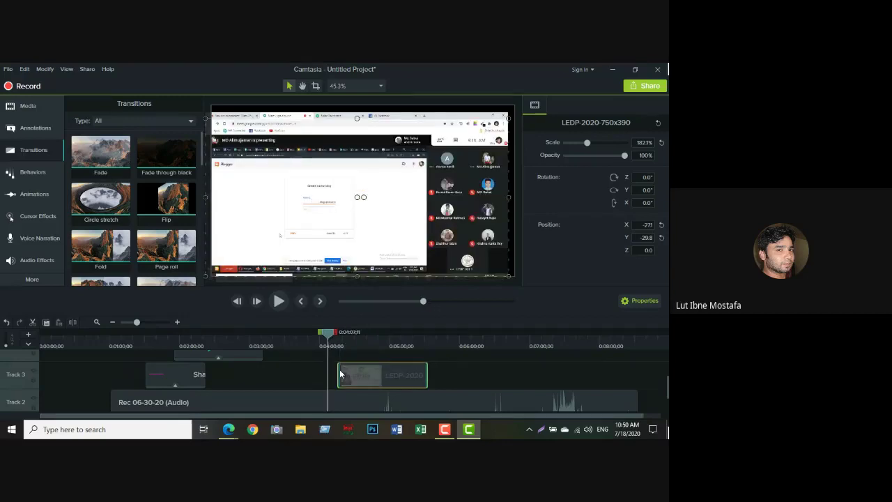
Step: Lengthen the Fade at the start of the LEDP-2020-750x390 clip to end at about 0:04:32 and play it back
drag(338, 374, 344, 374)
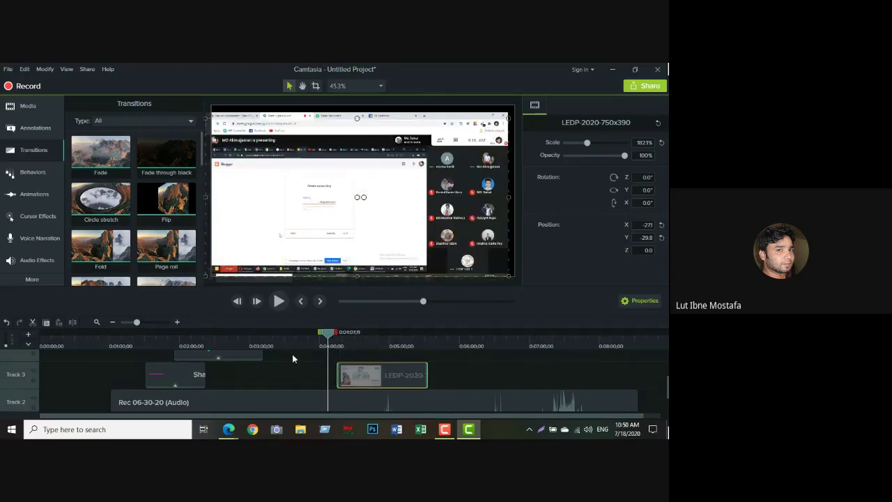
click(177, 322)
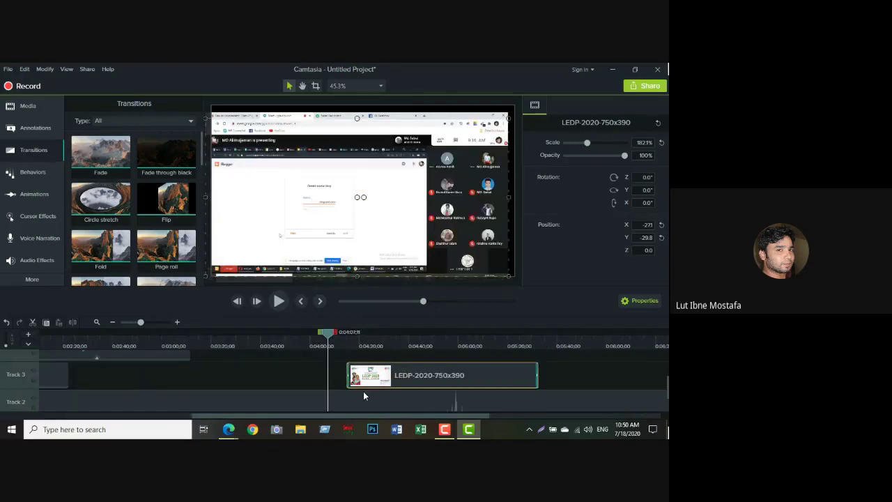
click(348, 376)
drag(348, 376, 390, 376)
click(337, 339)
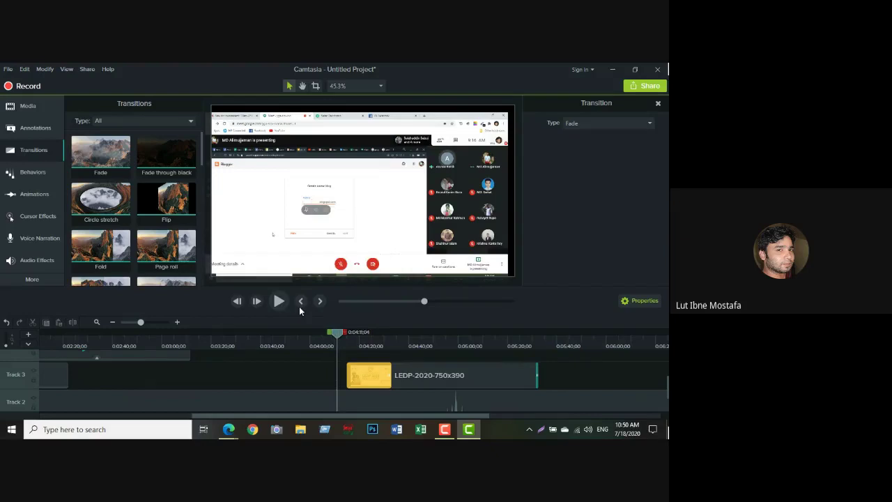
click(279, 301)
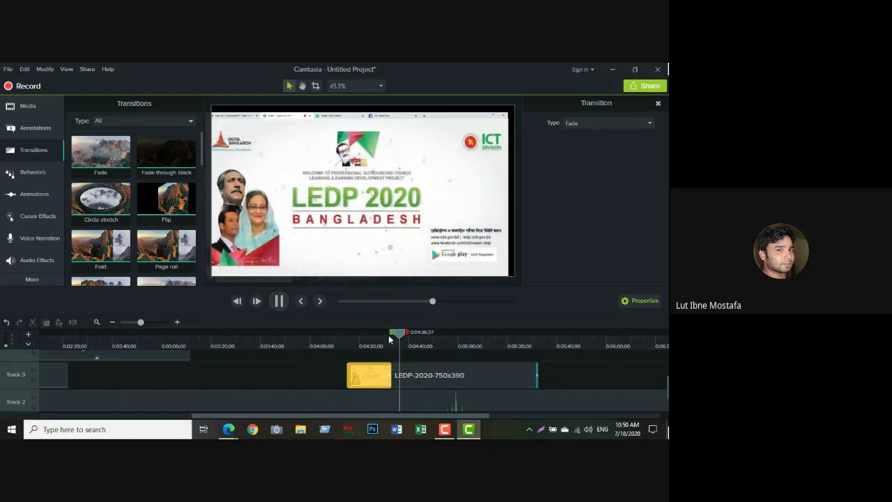
click(277, 301)
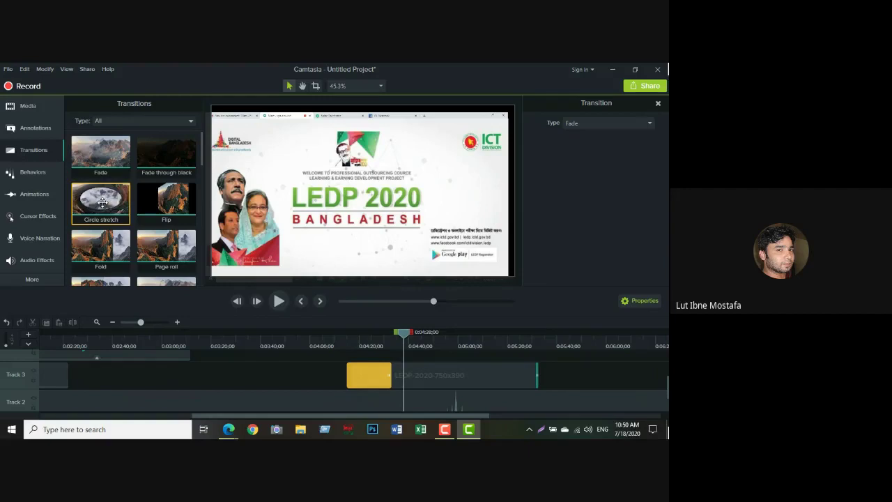
Step: Try the Circle stretch transition at the start of the LEDP-2020-750x390 clip and play it back
drag(104, 202, 404, 375)
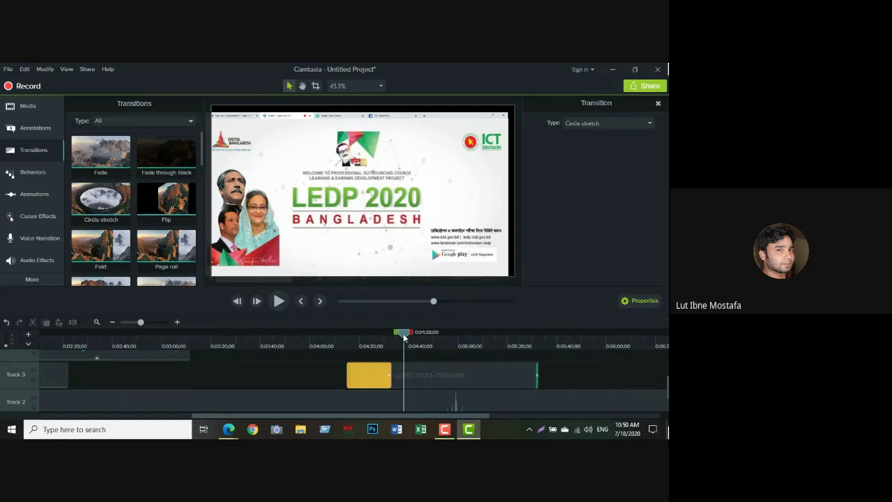
drag(403, 338, 346, 352)
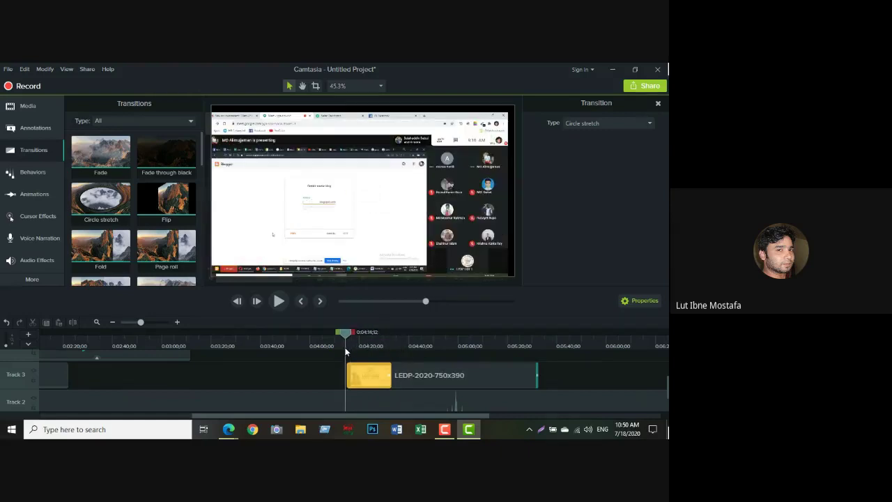
click(278, 302)
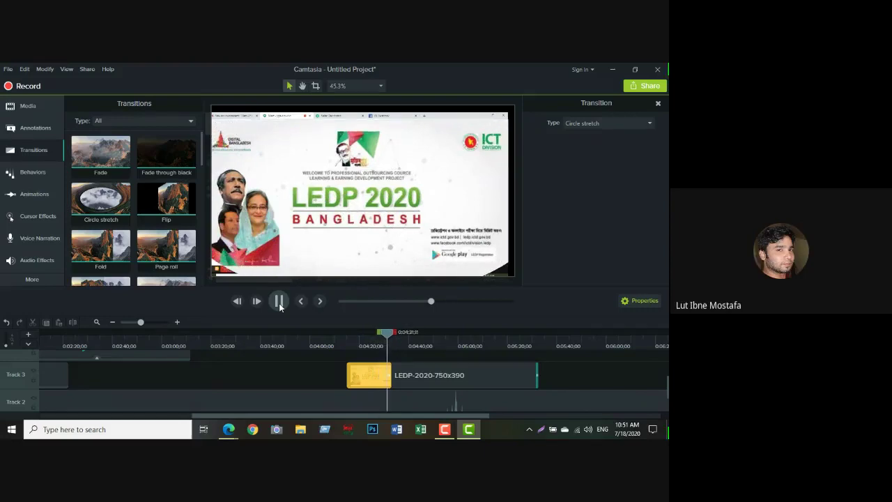
click(279, 302)
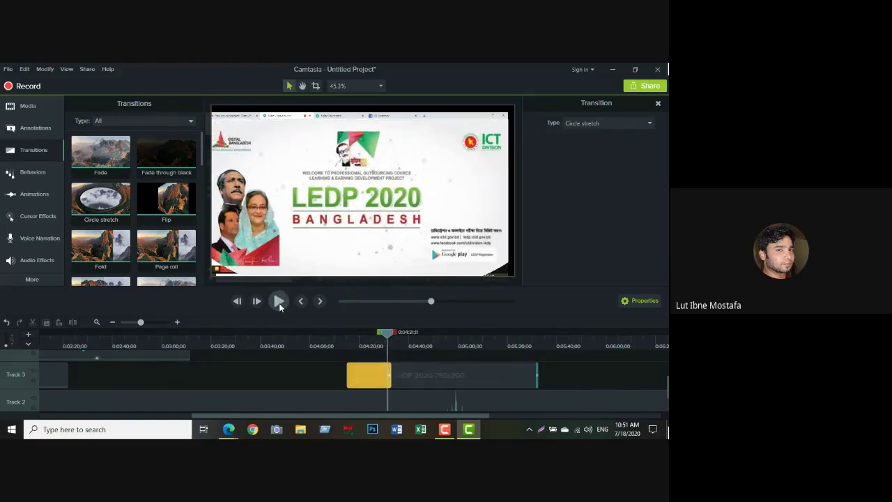
Step: Mute and unmute the microphone in the Google Meet call, and return to Camtasia
mouse_move(218, 425)
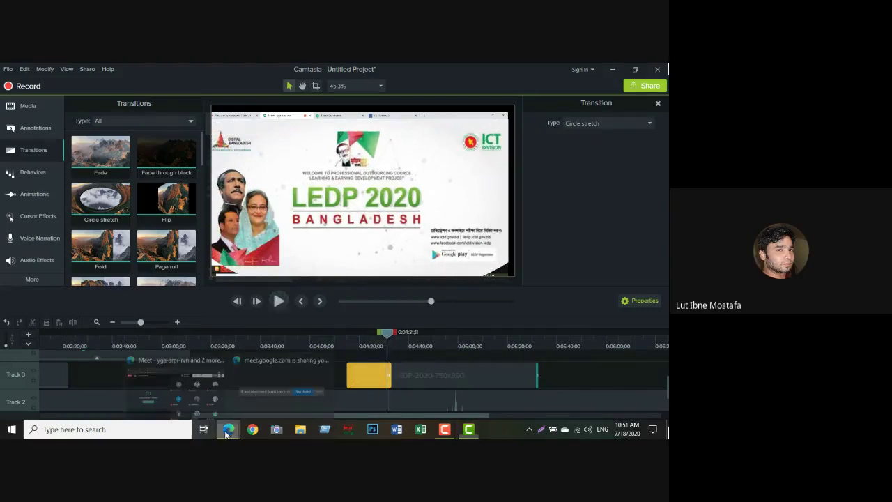
click(179, 394)
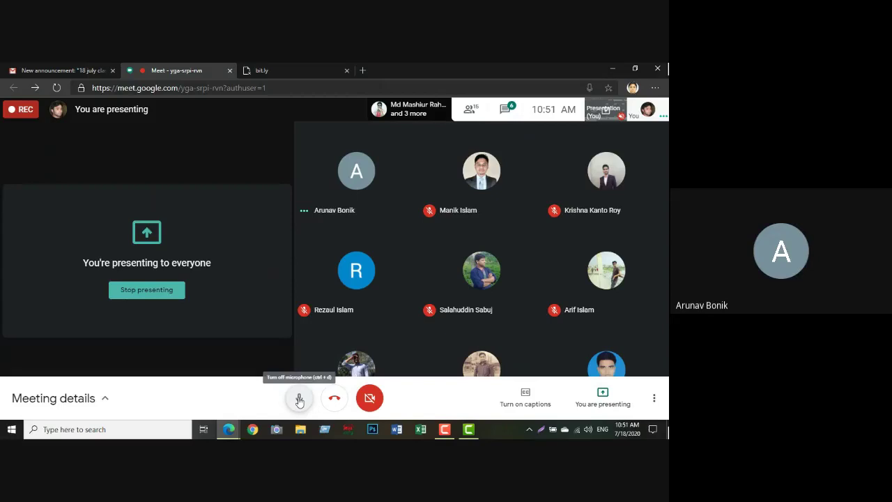
click(300, 401)
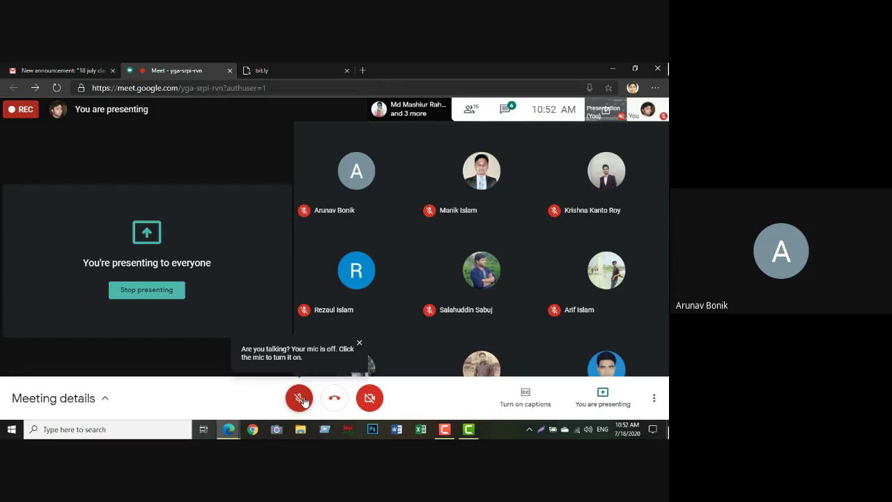
click(301, 398)
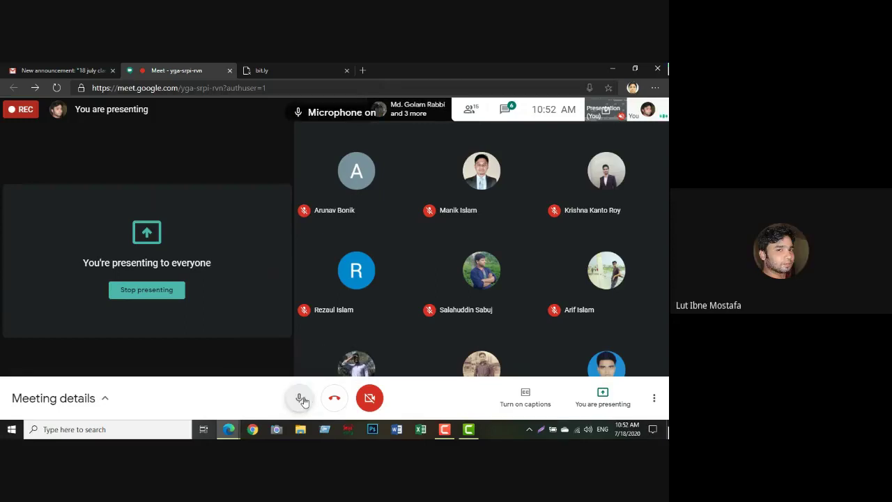
click(478, 430)
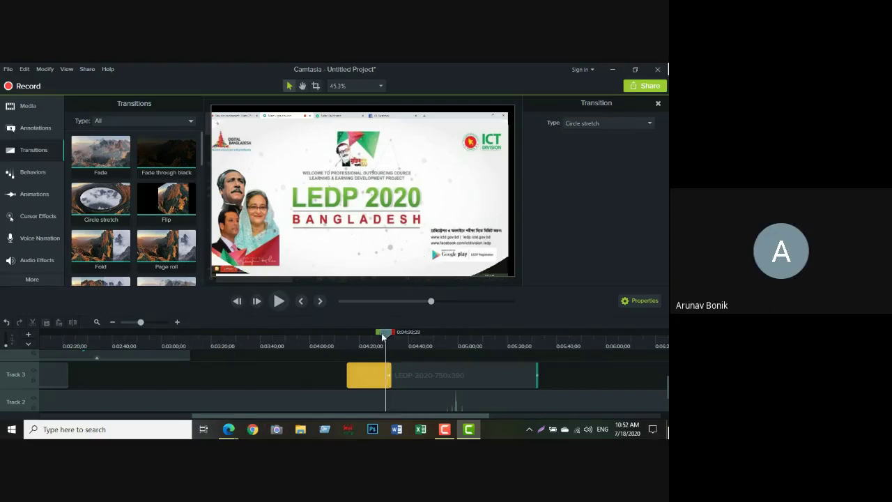
Step: Replace the transition at the start of the LEDP-2020-750x390 clip with Page turn
drag(385, 337, 334, 334)
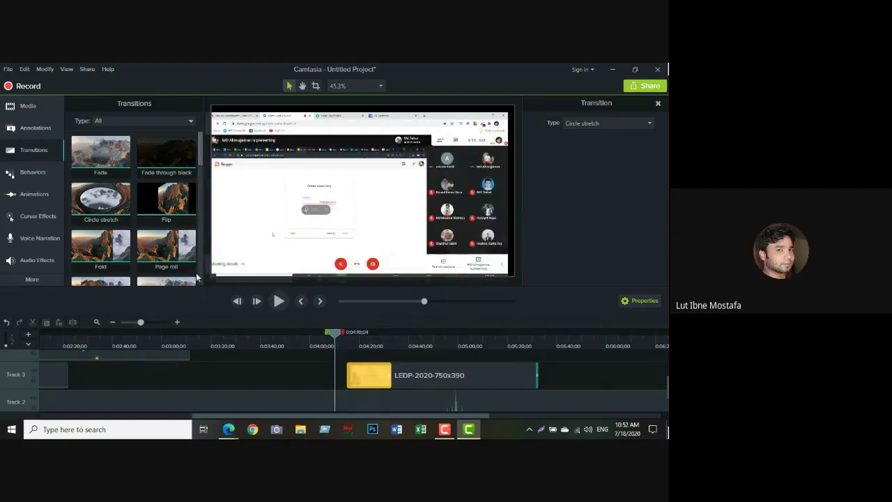
scroll(124, 240, down, 2)
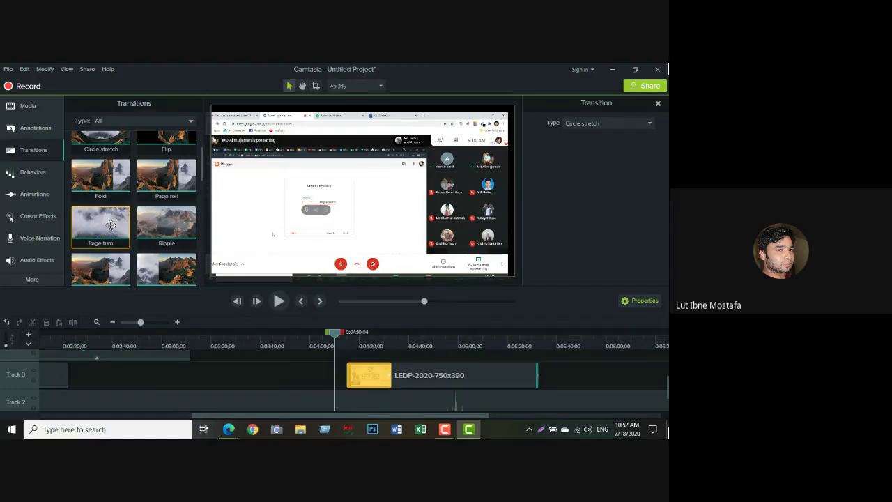
drag(109, 223, 374, 375)
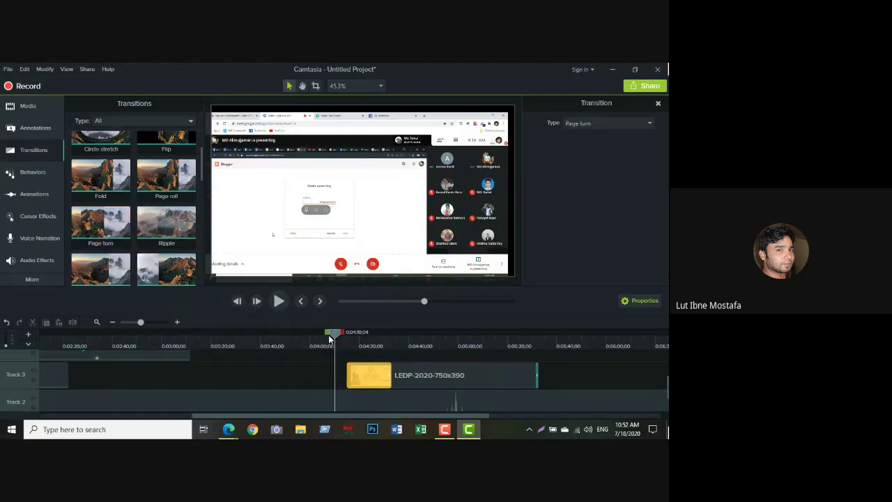
Step: Play back and scrub through the Page turn transition at the start of the Track 3 image clip
drag(336, 335, 345, 333)
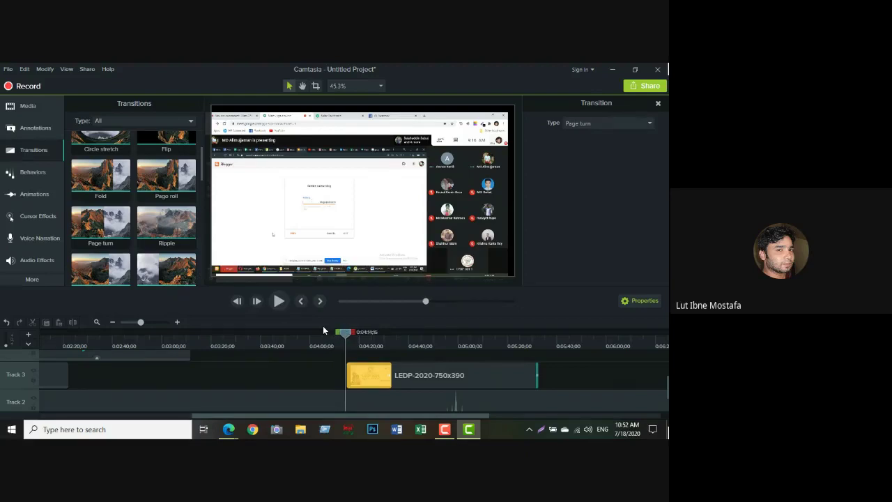
click(278, 301)
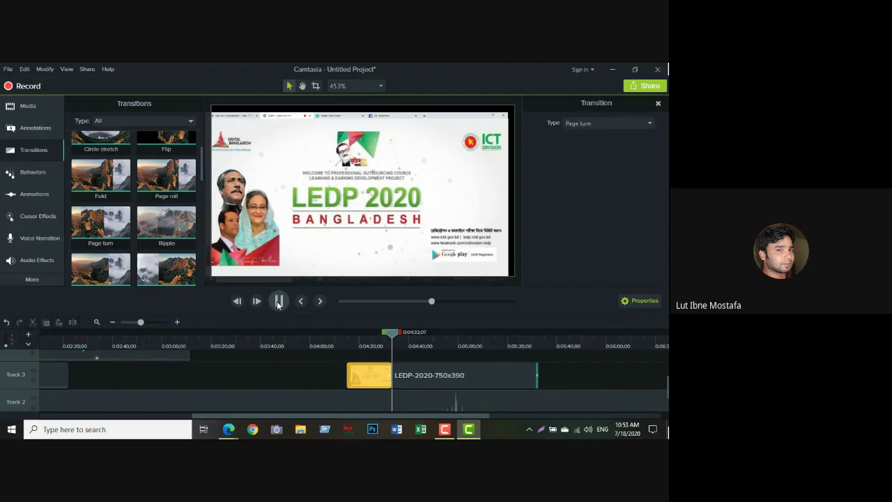
click(278, 301)
drag(409, 335, 368, 343)
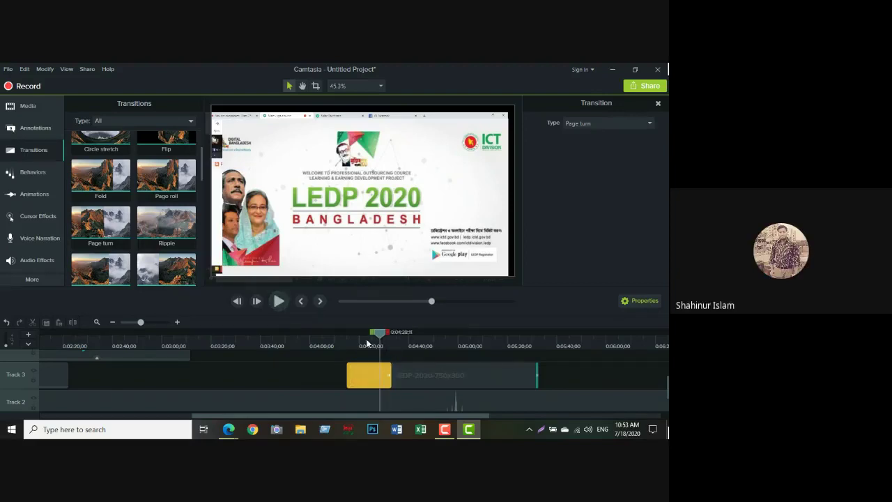
click(318, 344)
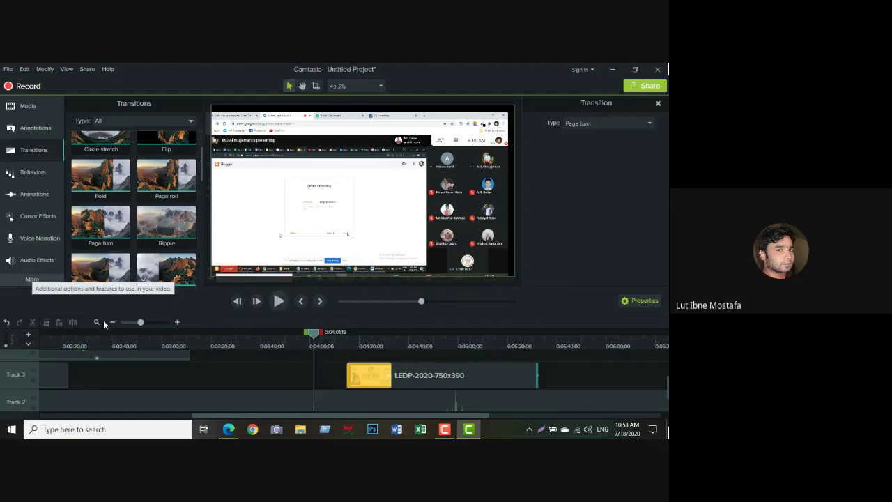
Step: Start importing media into the Media Bin and browse Local Disk (E:), looking inside the lut folder and returning to the drive
scroll(178, 379, up, 3)
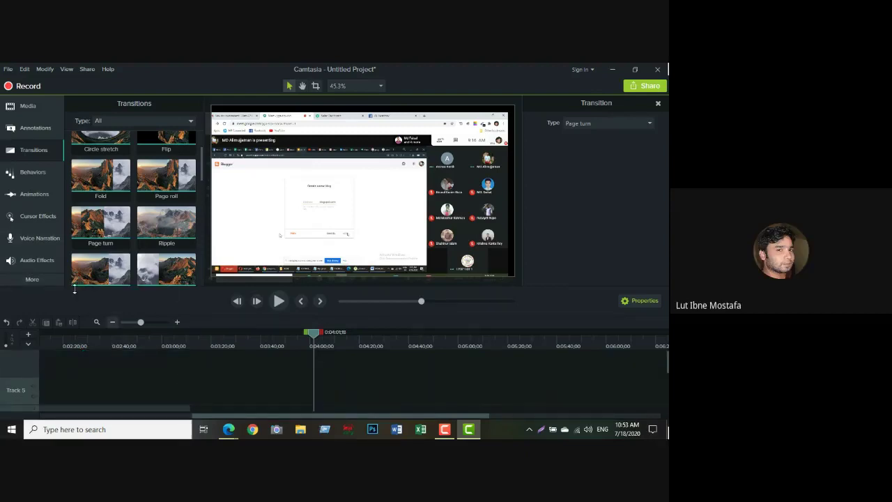
click(28, 107)
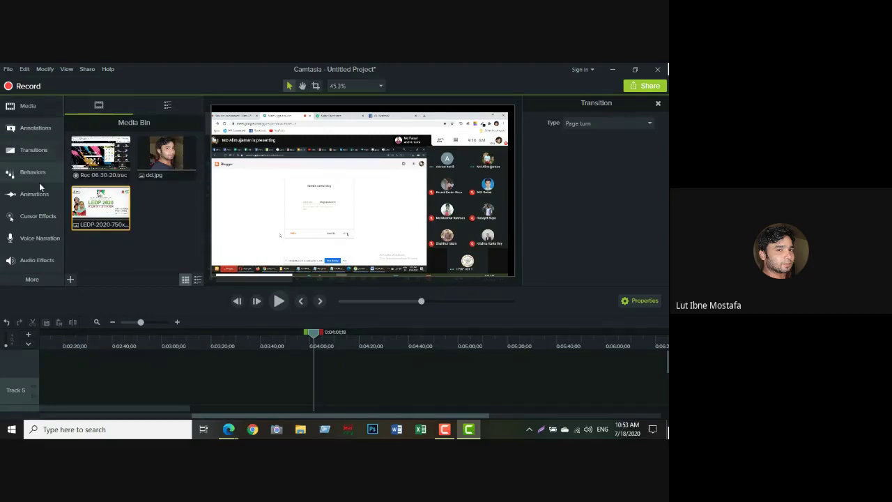
click(71, 281)
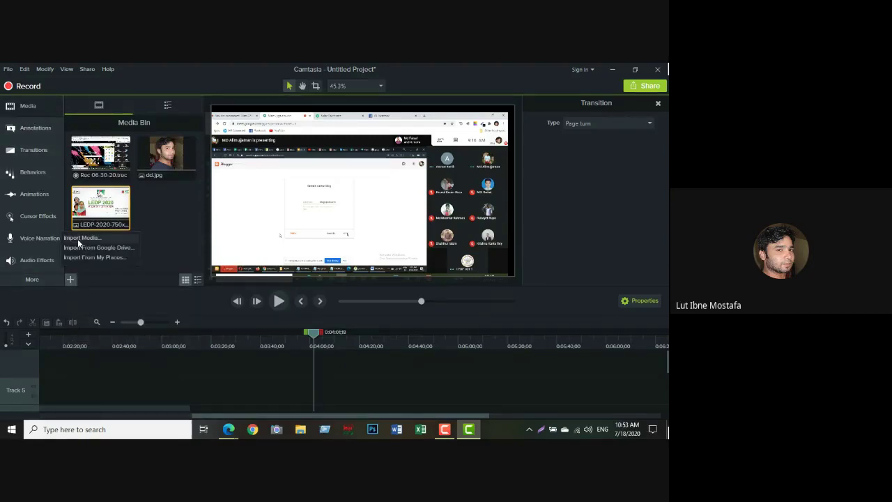
click(77, 239)
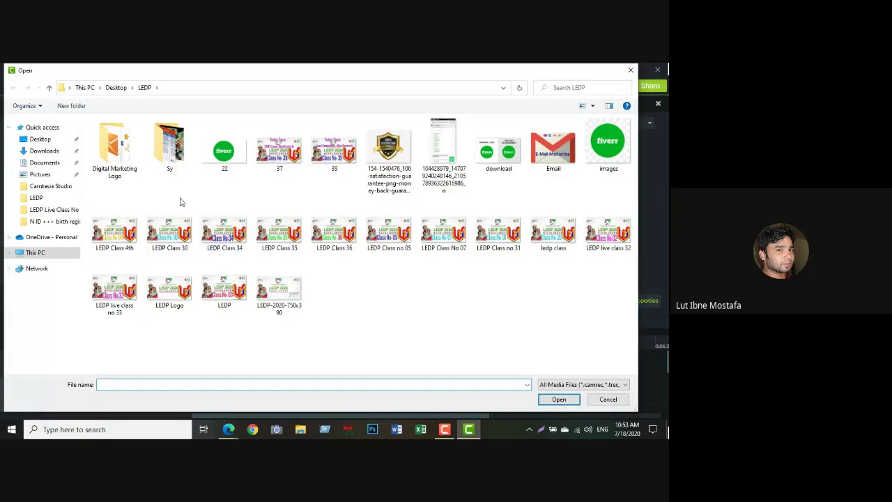
click(43, 252)
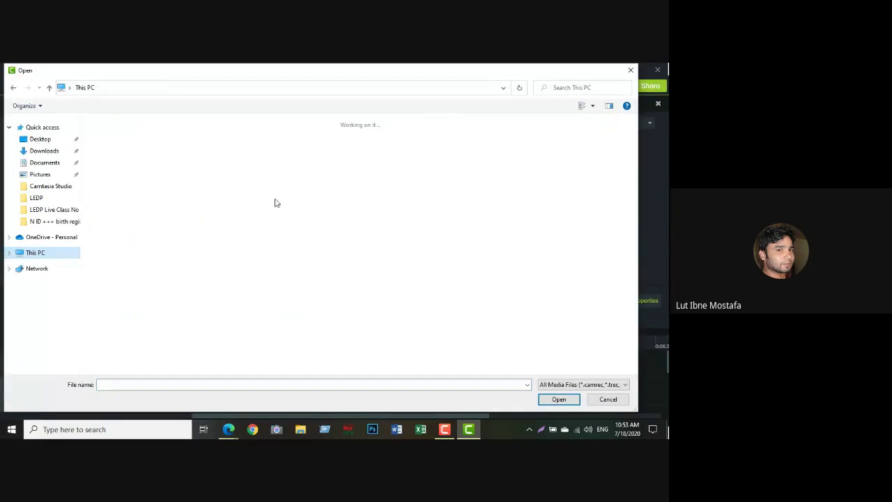
double_click(400, 214)
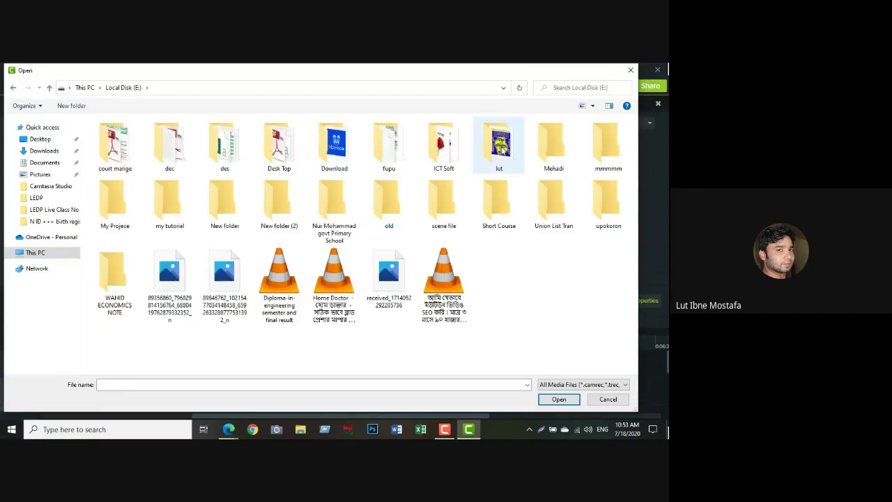
double_click(500, 148)
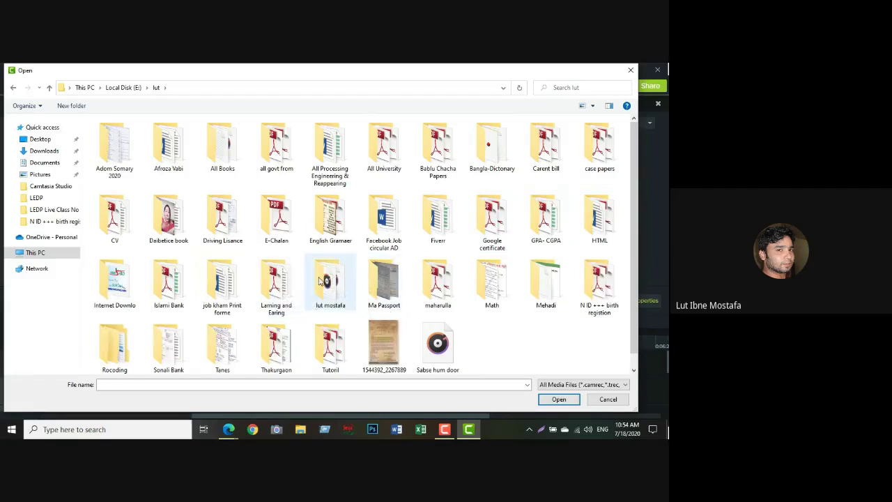
click(50, 89)
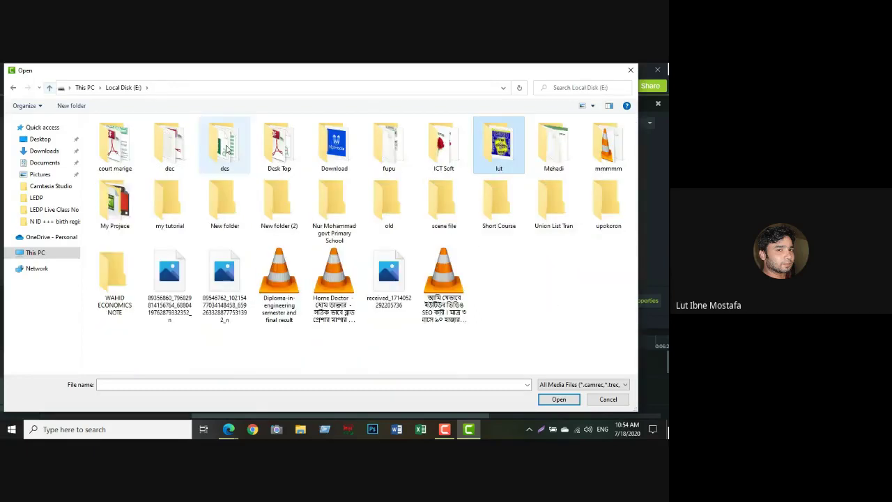
Step: Import the Free subscribe intro video from the My Projece > all logo > Sound folder
double_click(111, 208)
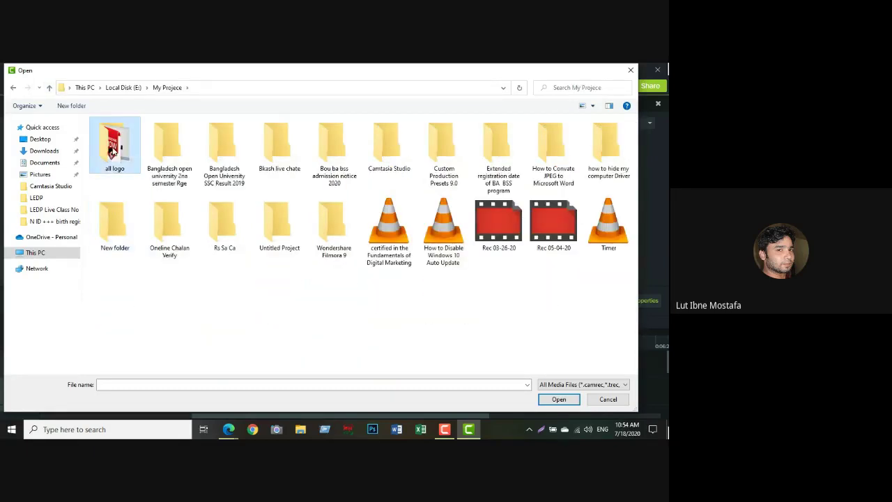
double_click(111, 151)
double_click(110, 169)
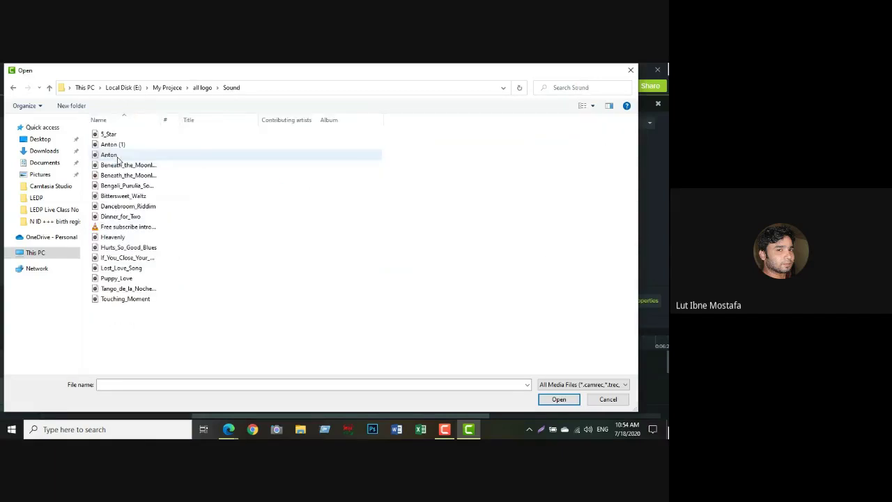
click(126, 226)
click(558, 399)
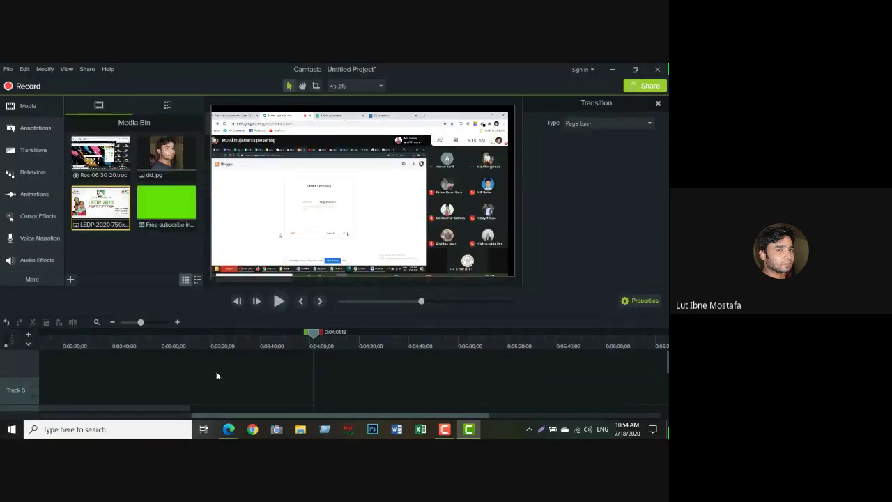
Step: Place the Free subscribe intro video on Track 5 at the playhead and start playing it
click(159, 202)
drag(168, 210, 313, 392)
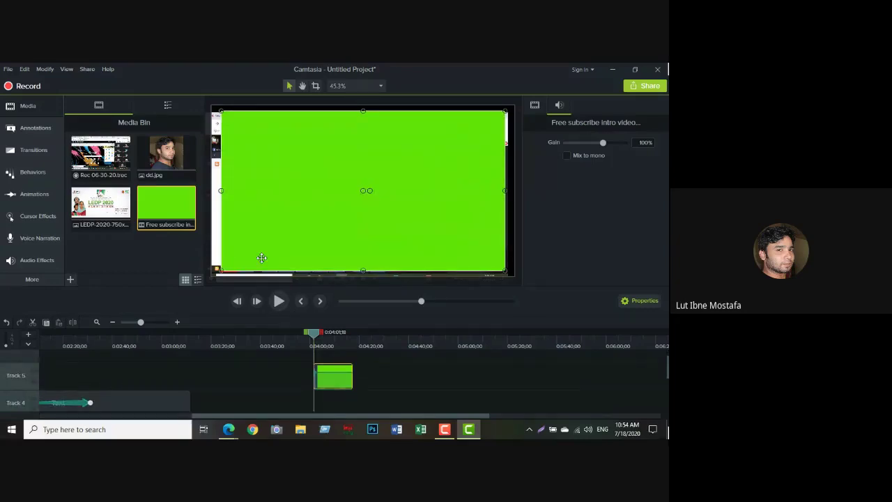
click(278, 301)
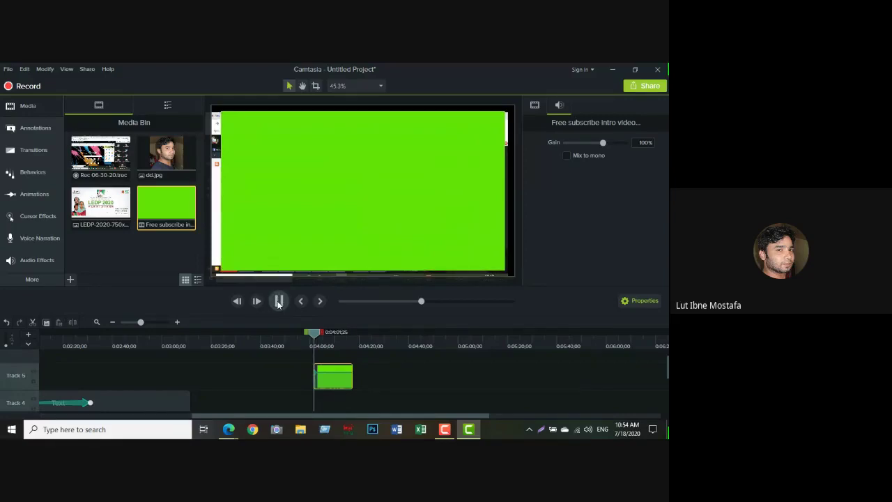
Step: Shrink the subscribe clip into the lower-right corner of the canvas and play it back
click(224, 114)
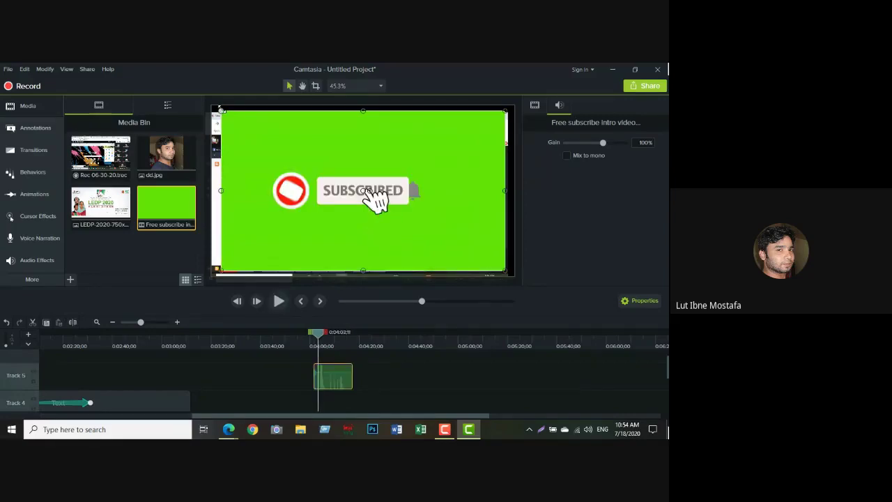
drag(224, 114, 396, 209)
click(279, 301)
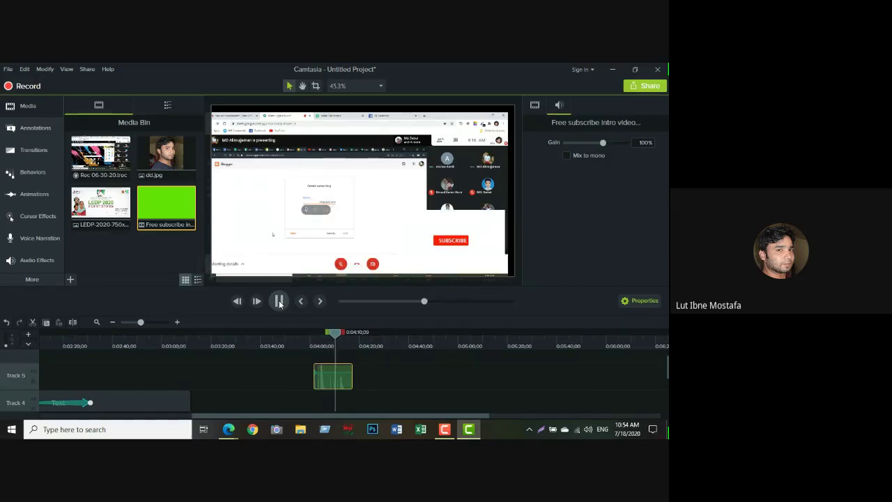
click(279, 301)
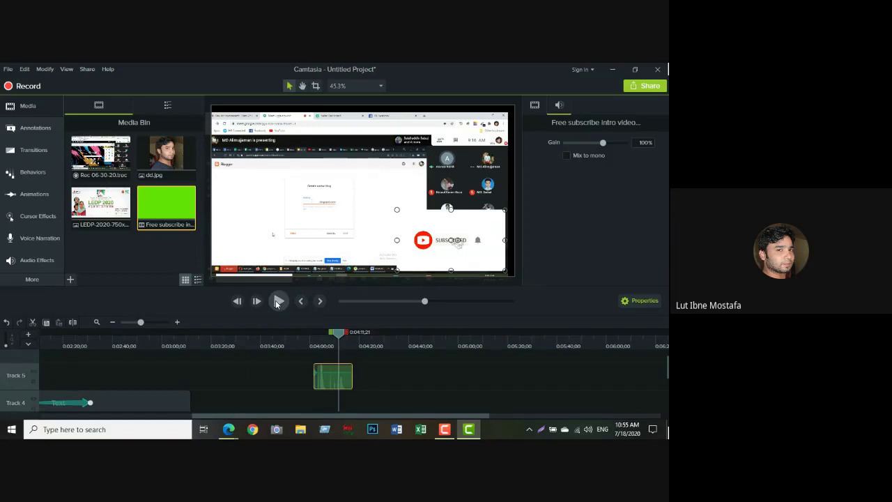
Step: Replay the shrunken subscribe clip from just before its start on Track 5
drag(339, 330, 311, 331)
click(278, 301)
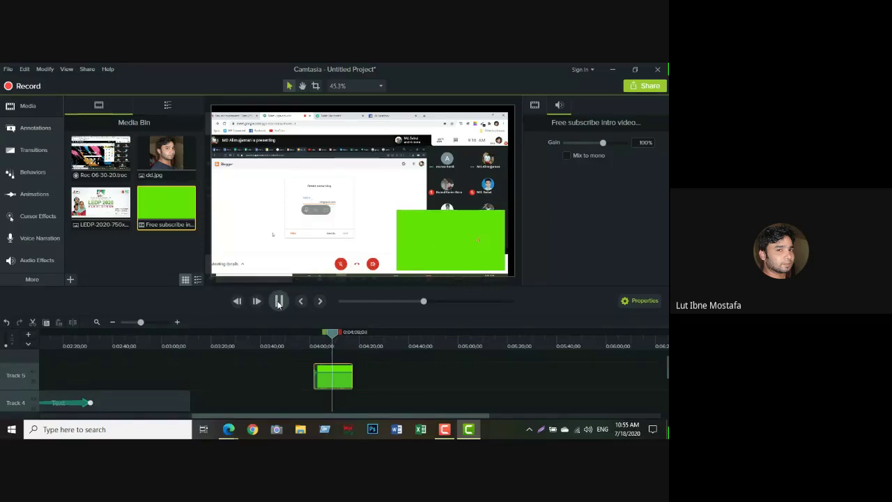
click(278, 300)
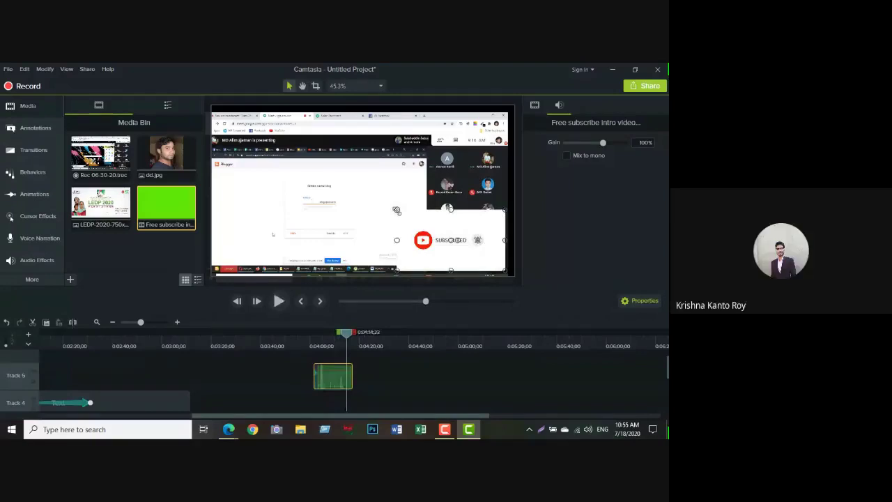
Step: Enlarge the subscribe clip on the canvas, then play and scrub through it from before its start
drag(347, 331, 302, 331)
click(279, 301)
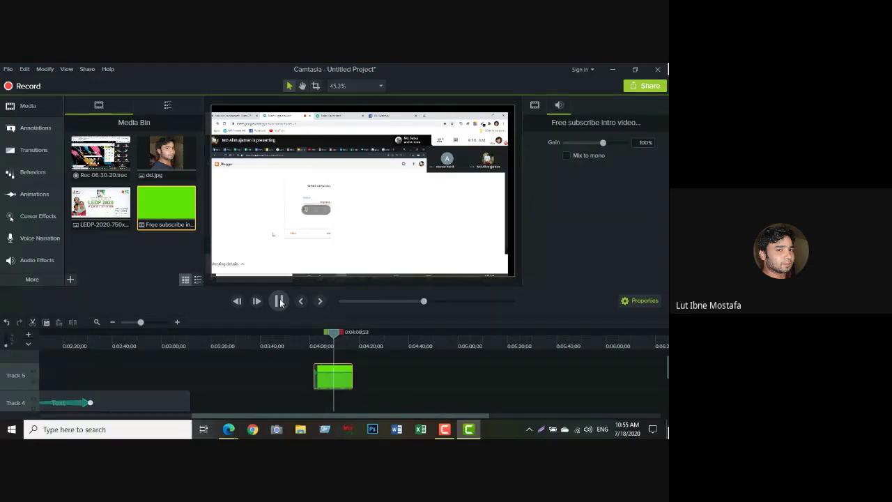
click(279, 301)
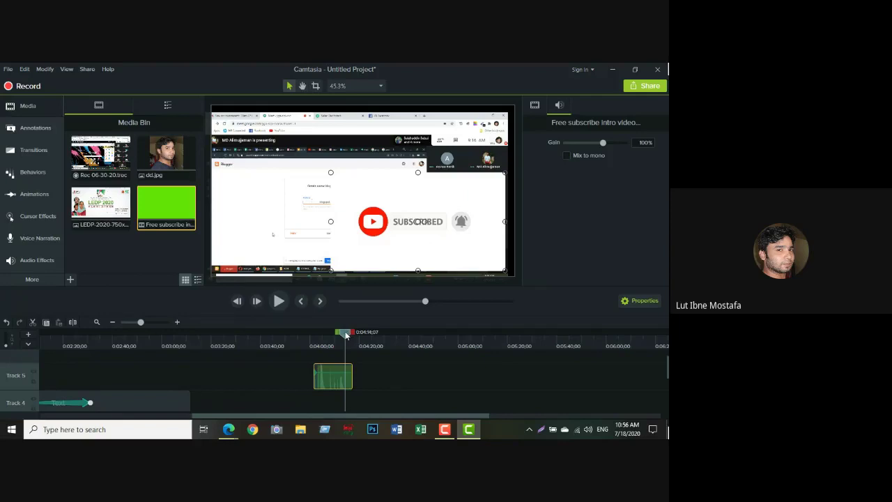
drag(346, 335, 311, 337)
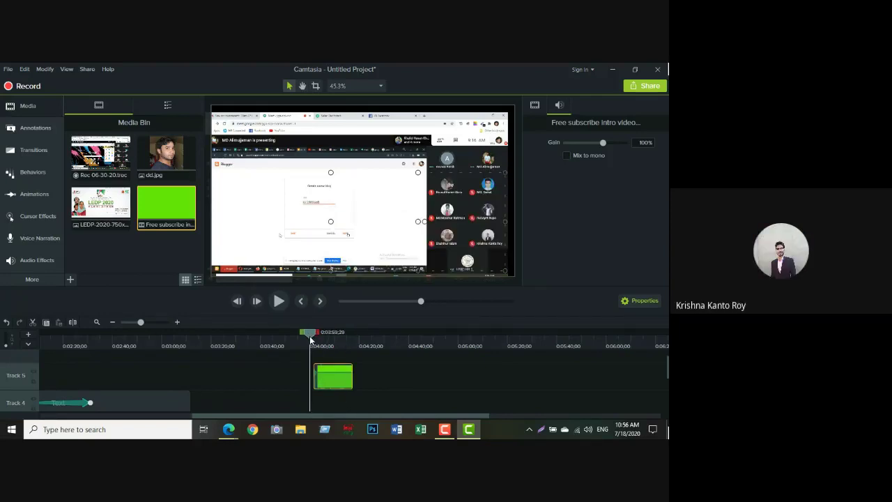
drag(311, 341, 321, 341)
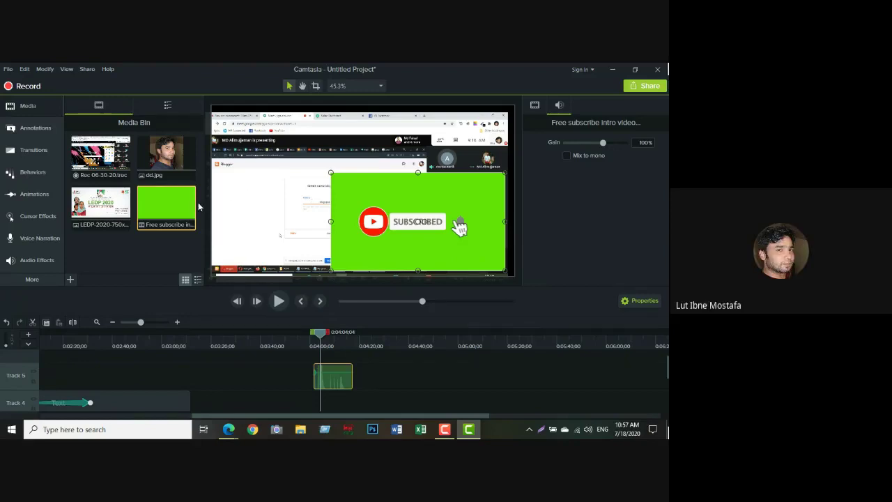
Step: Shift the subscribe clip slightly right to the edge of the screen recording on the canvas and play it back
click(35, 178)
click(33, 151)
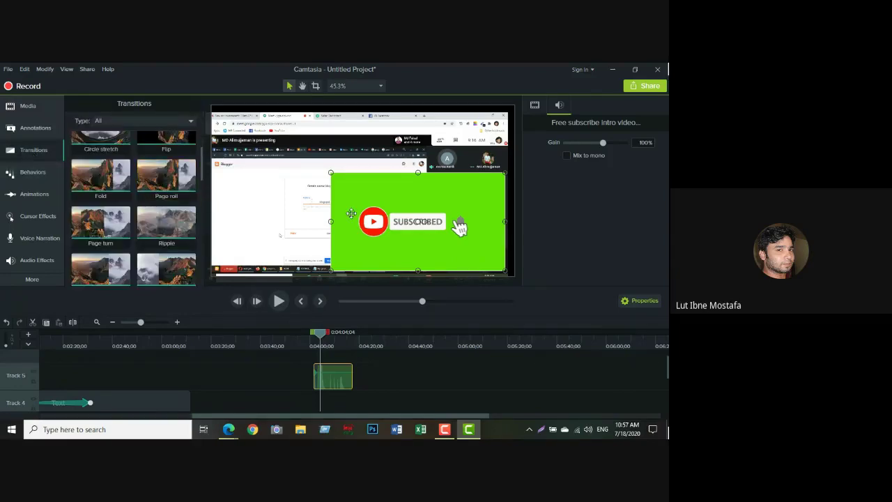
drag(365, 206, 368, 205)
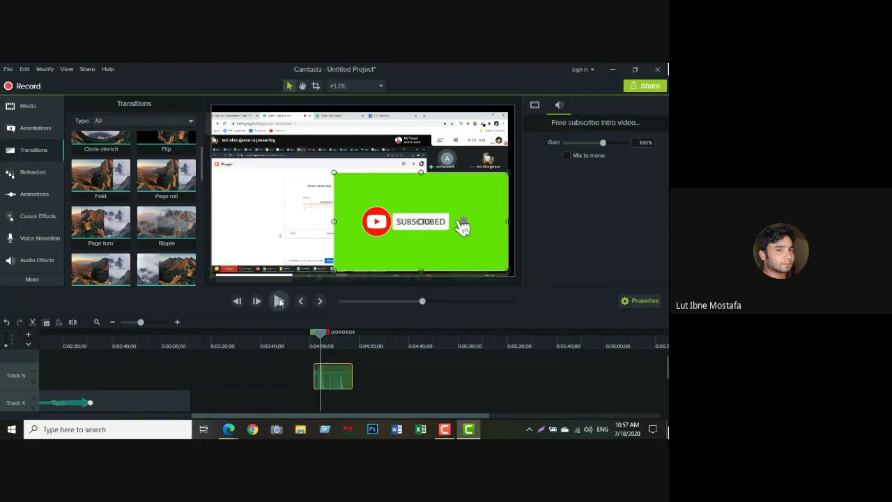
click(279, 301)
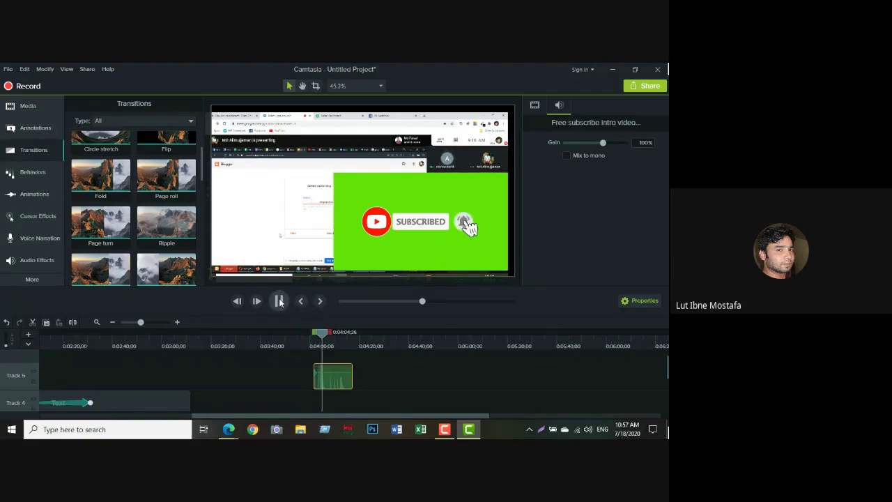
click(279, 301)
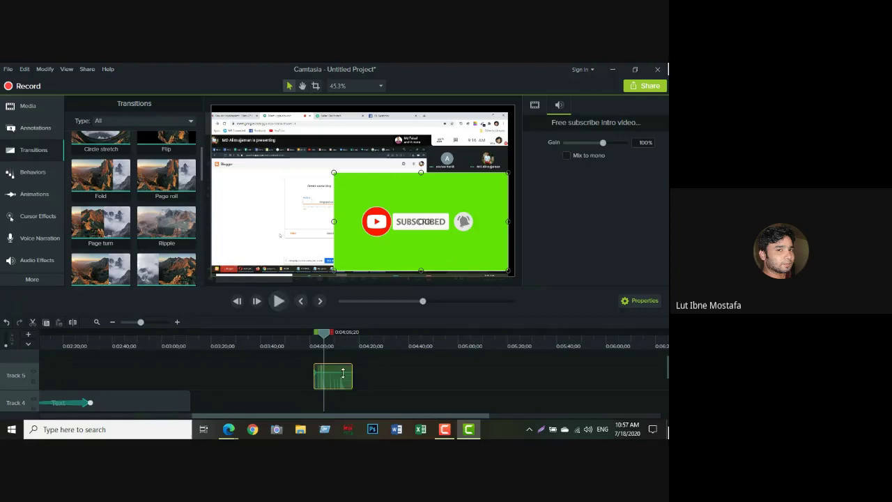
Step: Set the subscribe clip's audio gain to 0% and replay it to check the sound
mouse_move(325, 333)
mouse_down()
mouse_move(307, 338)
mouse_move(326, 335)
mouse_up()
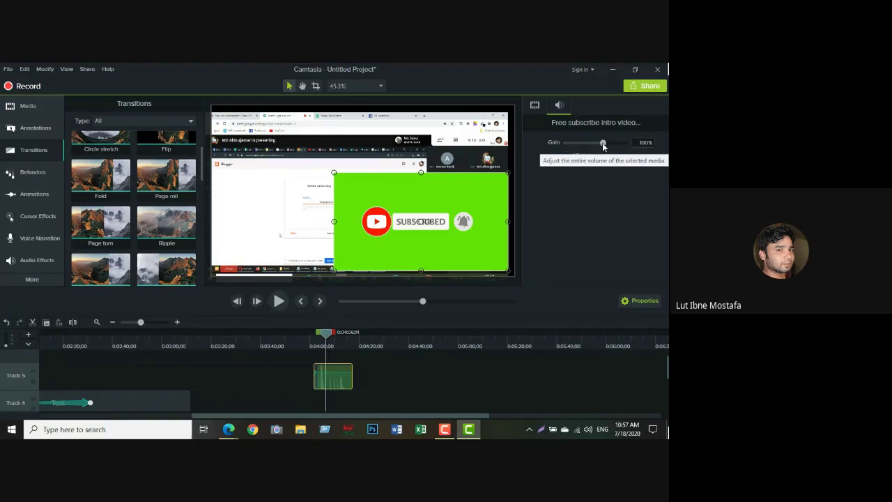
drag(602, 144, 563, 146)
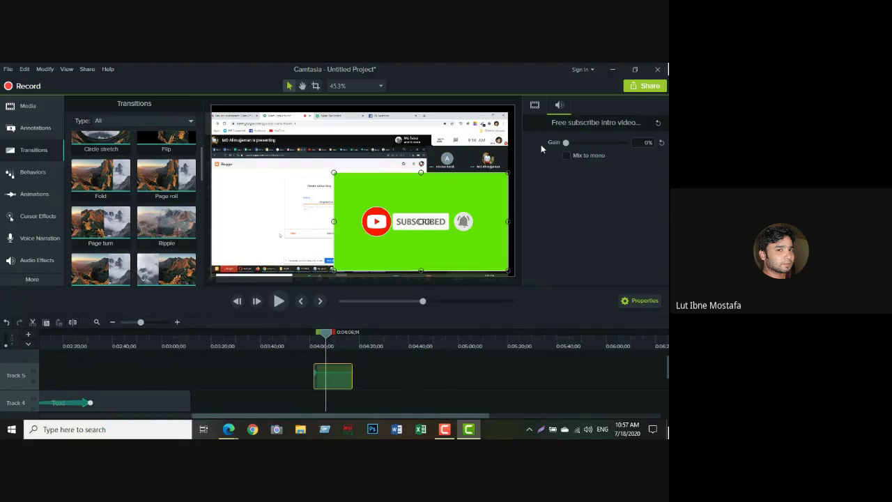
click(278, 301)
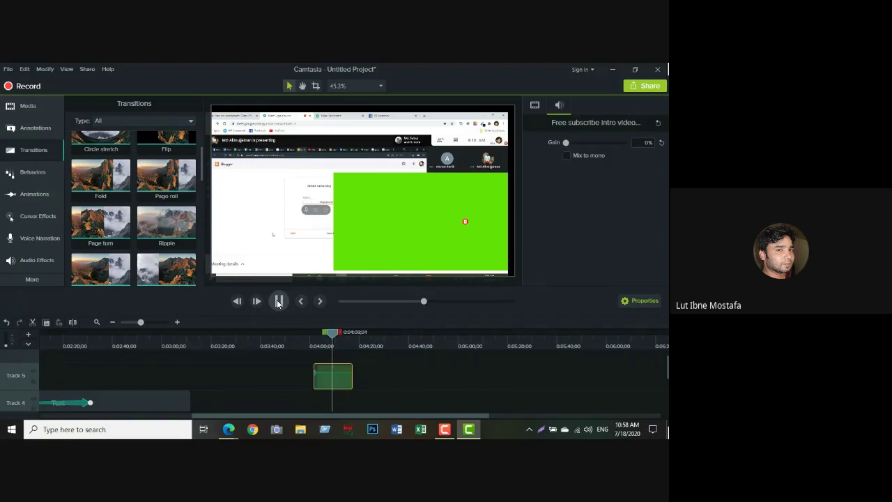
click(278, 301)
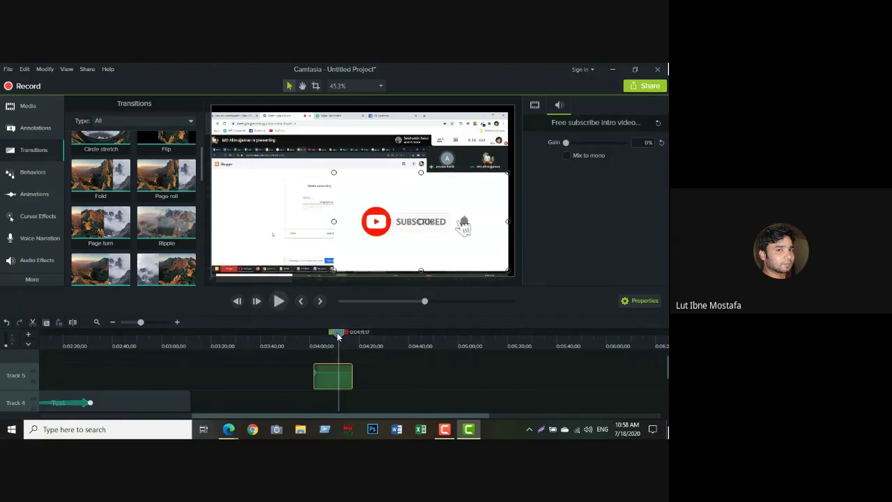
drag(338, 336, 314, 339)
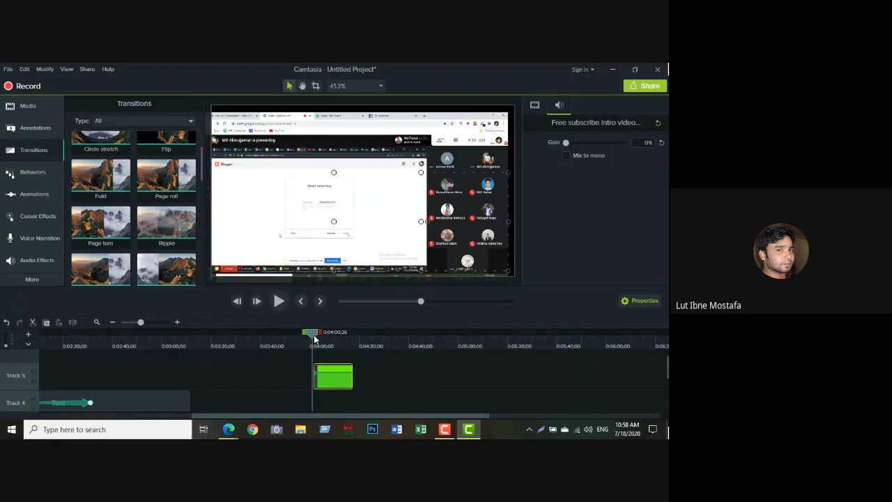
drag(312, 338, 326, 338)
click(278, 301)
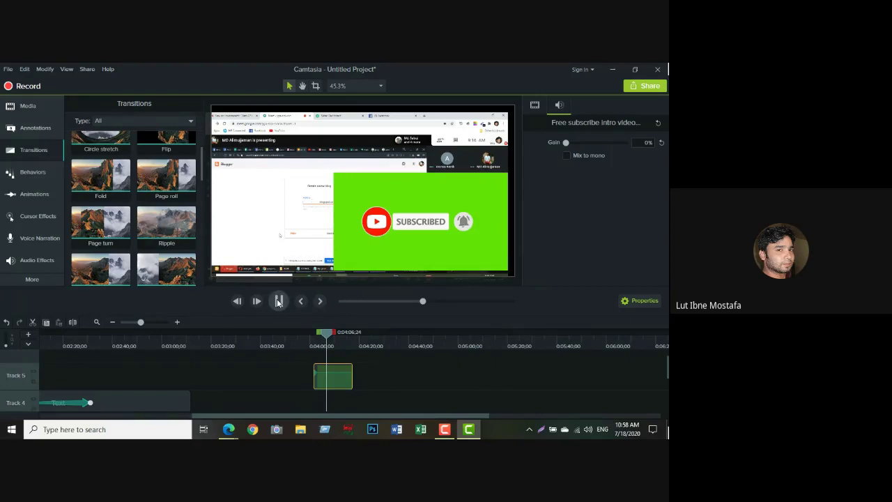
click(278, 301)
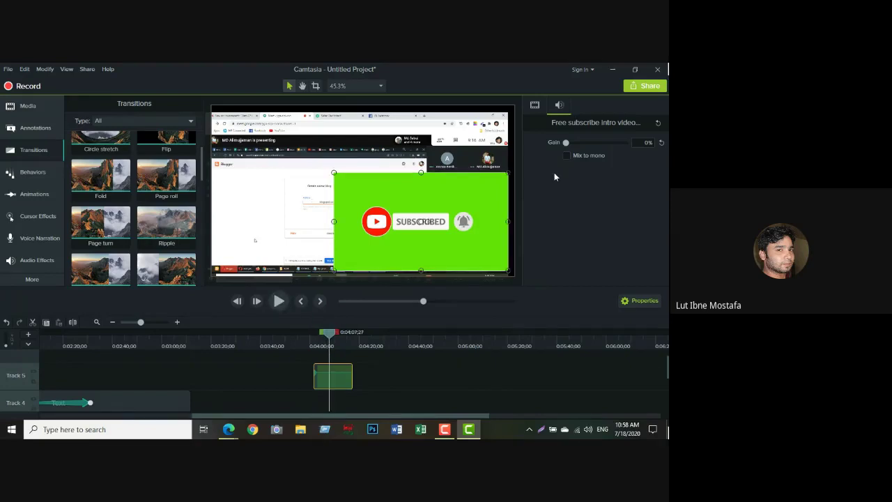
Step: Raise the subscribe clip's audio gain to 174% and play it back
drag(561, 146, 611, 145)
click(282, 301)
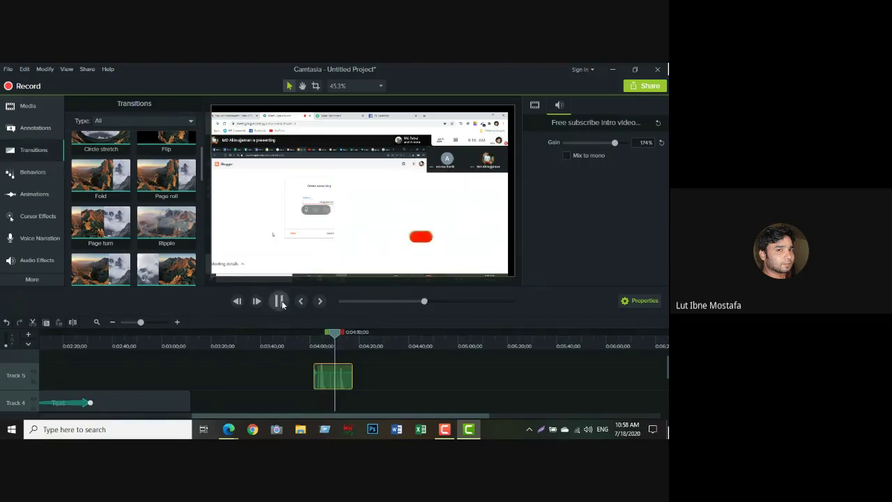
click(279, 301)
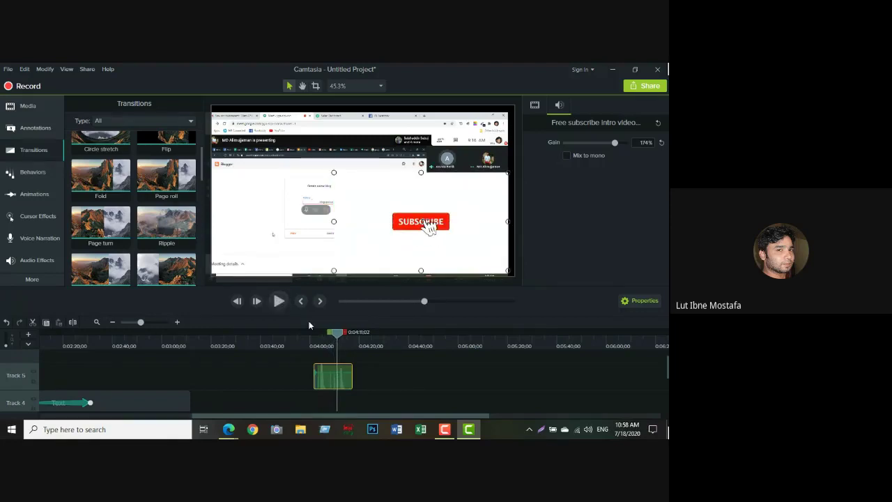
Step: Crop all four sides of the green-screen subscribe clip tightly around the logo, subscribe button and bell
click(328, 336)
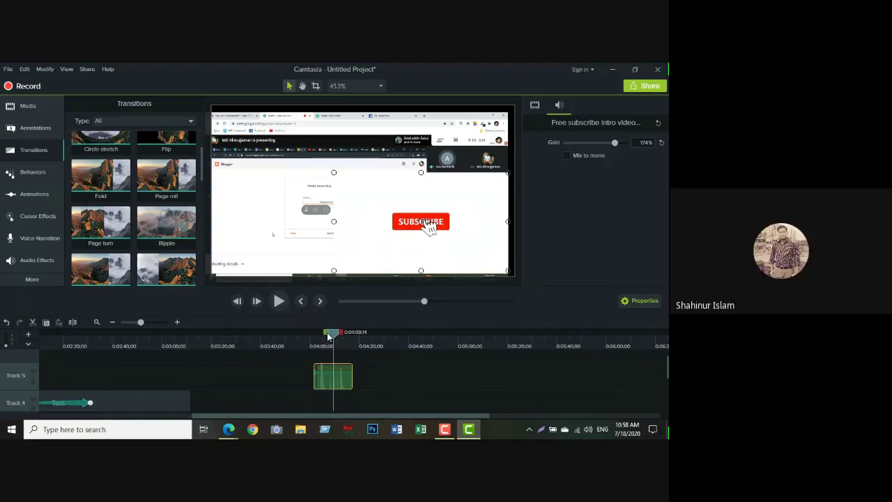
drag(328, 336, 303, 338)
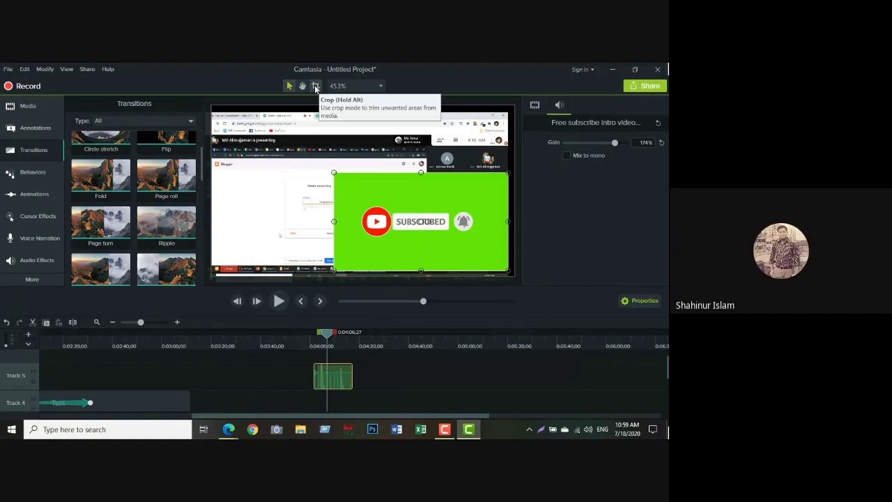
click(315, 87)
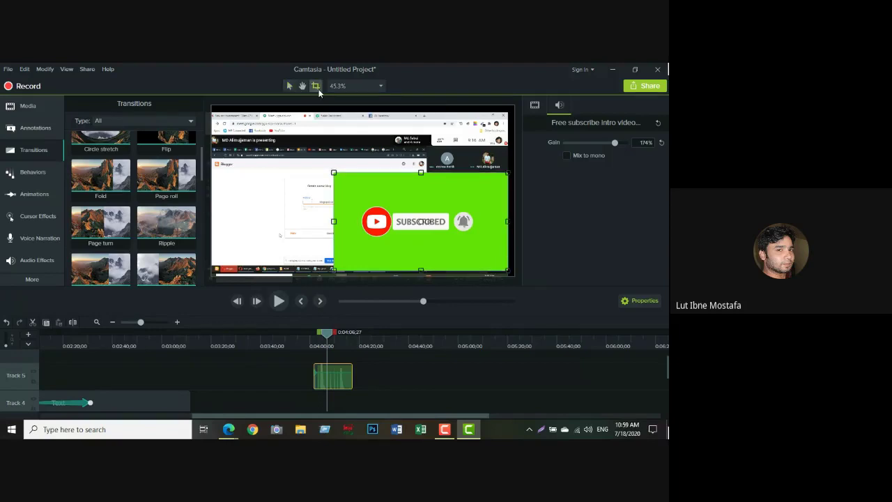
drag(421, 172, 421, 205)
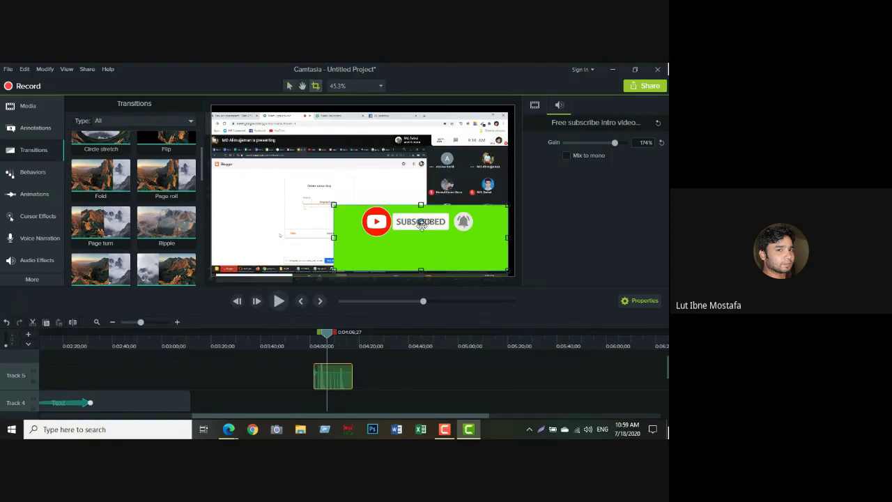
drag(421, 270, 422, 241)
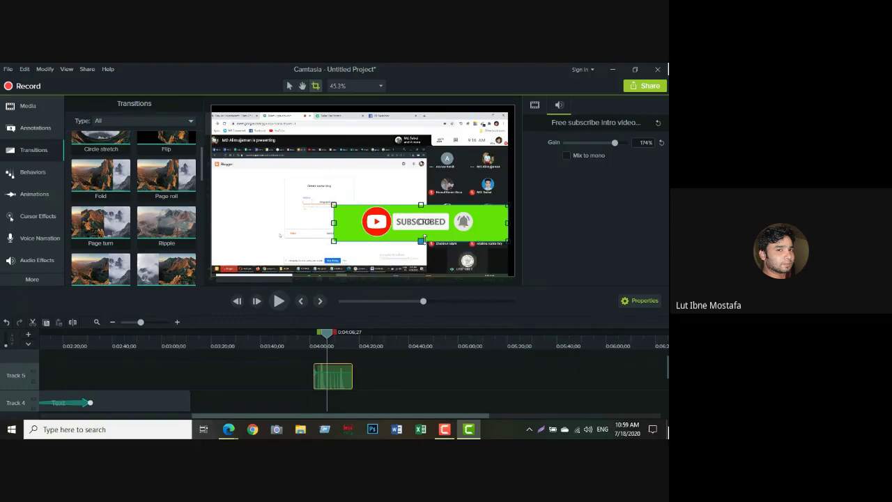
drag(334, 222, 362, 222)
drag(507, 222, 474, 221)
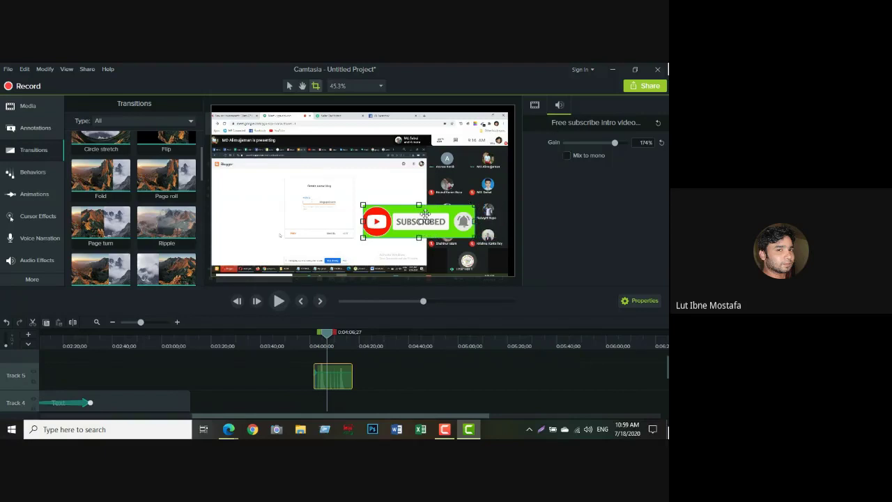
Step: Move the cropped subscribe clip to the upper edge of the Blogger page, scale it down and play it back
drag(425, 214, 376, 178)
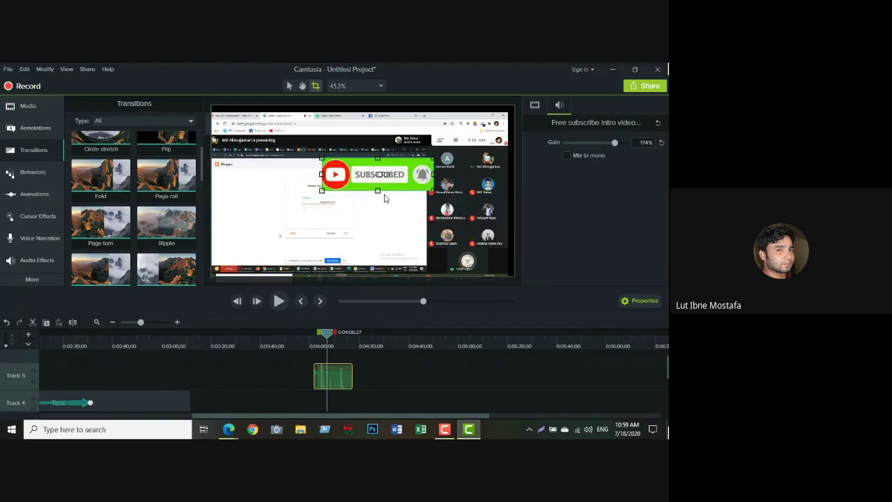
click(289, 86)
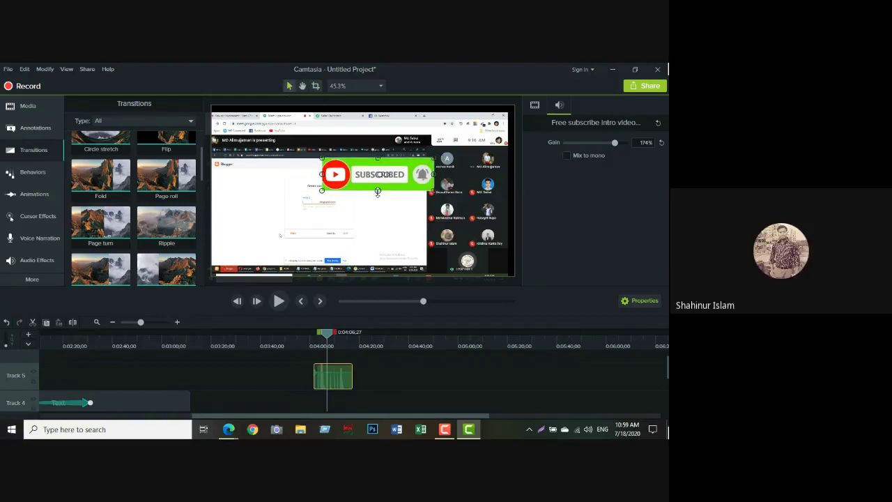
drag(377, 191, 375, 177)
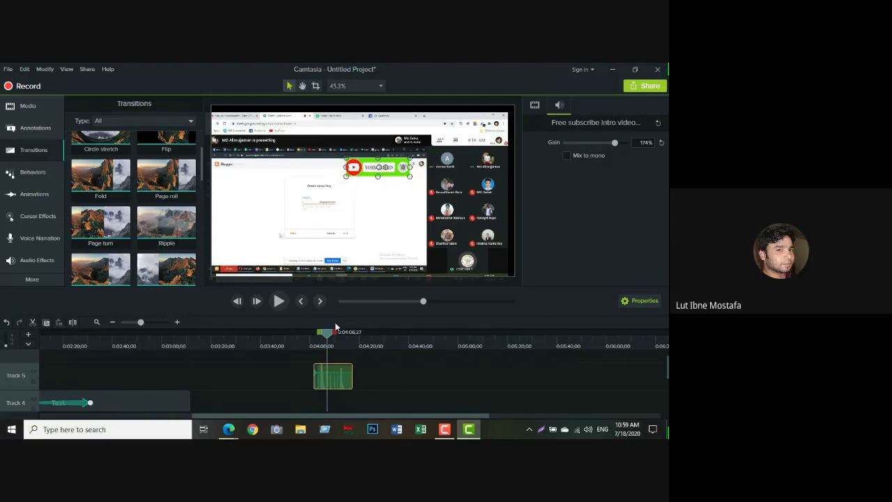
drag(335, 326, 311, 333)
click(281, 304)
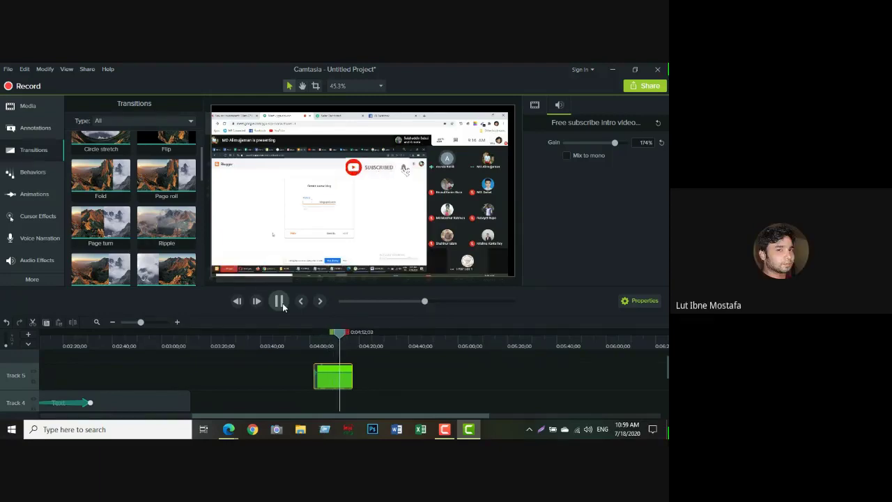
drag(339, 332, 310, 332)
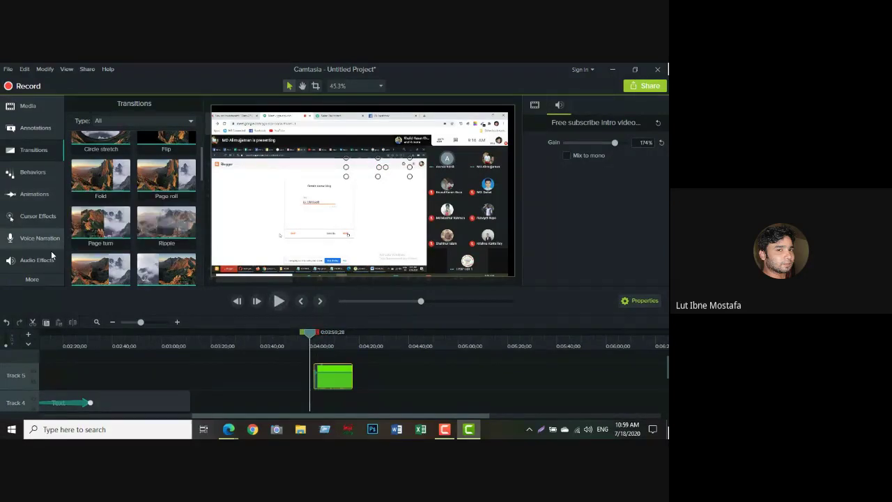
click(381, 164)
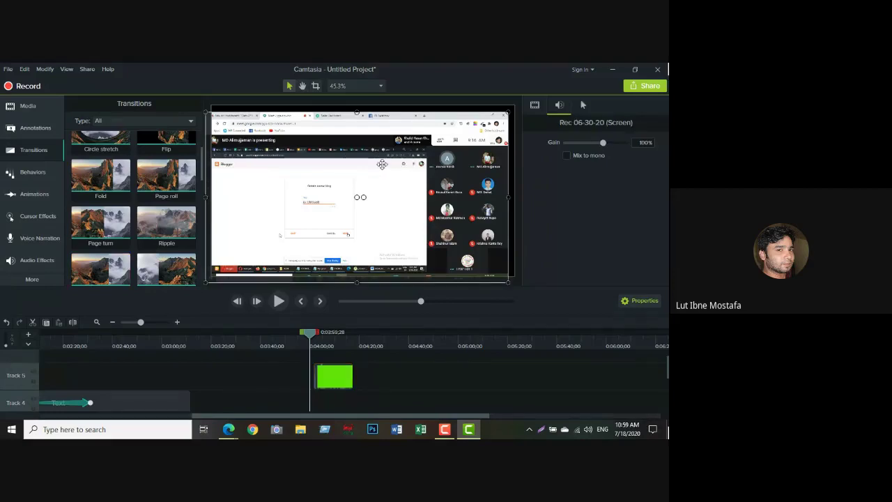
click(321, 380)
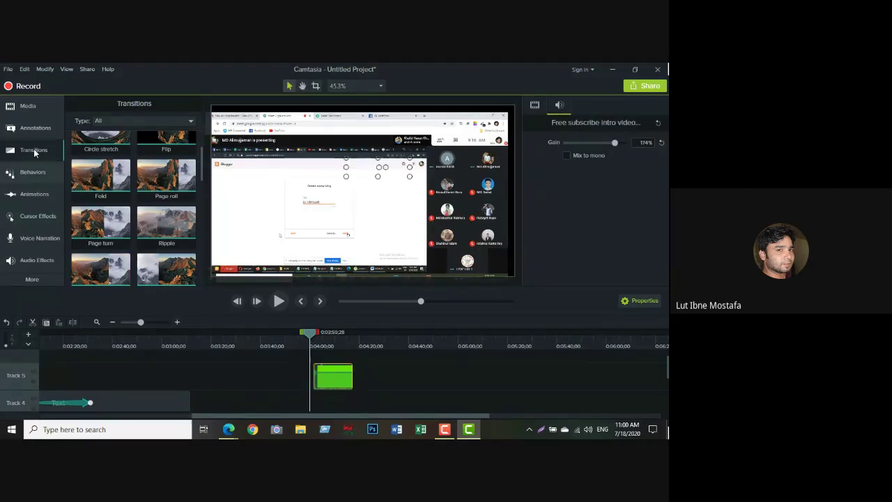
scroll(120, 196, down, 1)
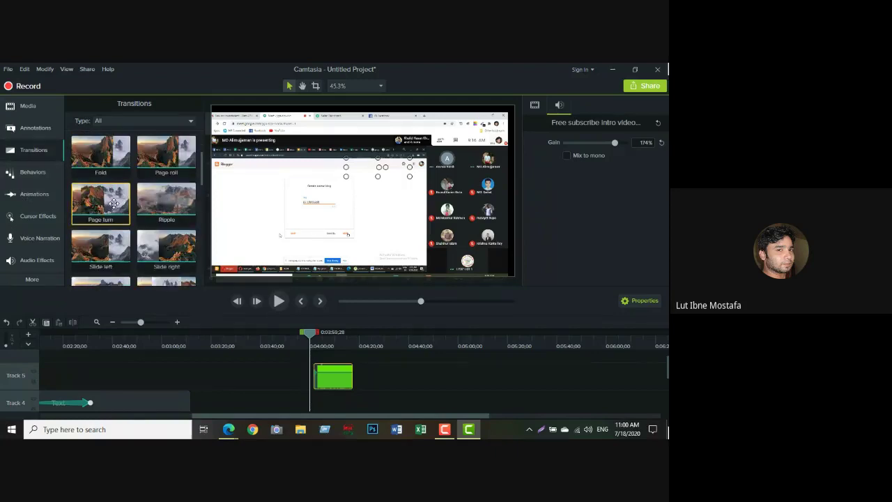
Step: Show the behavior presets, then play and scrub the "Please Subcribe my channel" text animation from its start
click(29, 177)
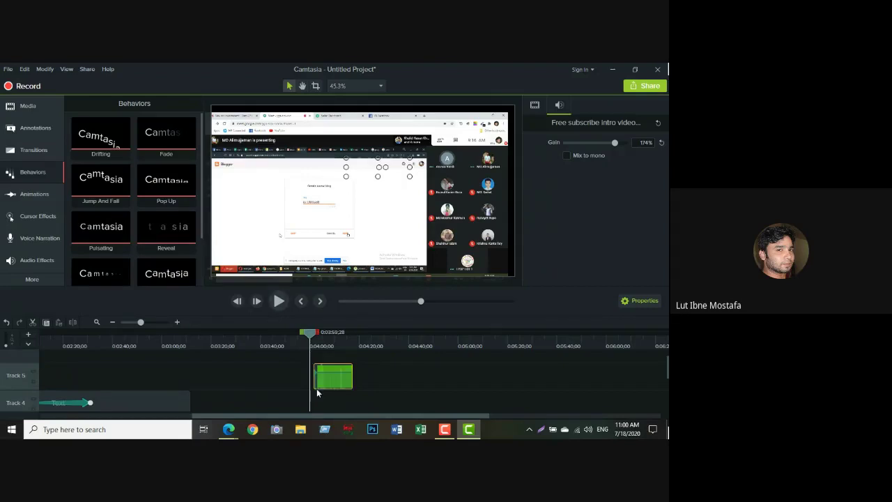
scroll(316, 388, down, 2)
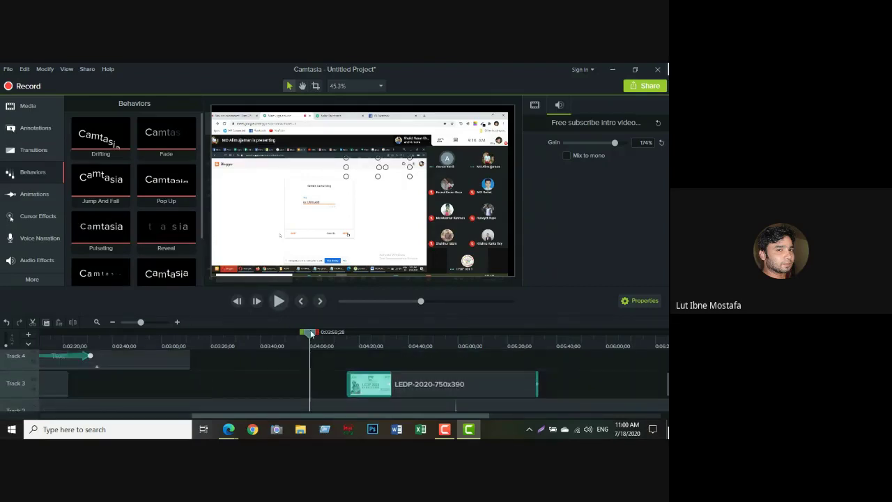
drag(310, 333, 43, 333)
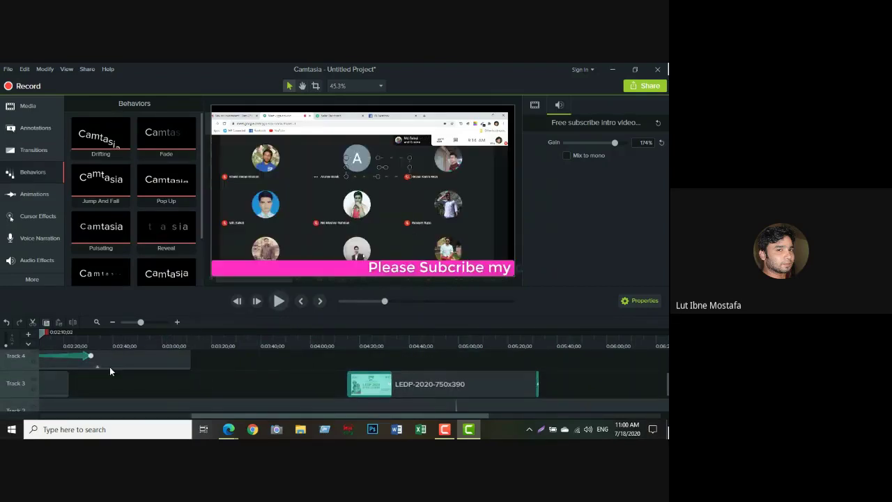
drag(254, 418, 154, 423)
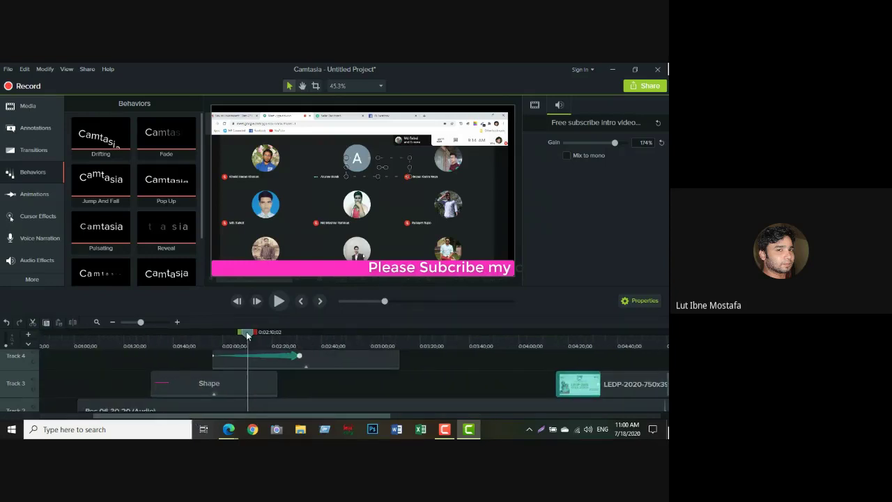
drag(247, 335, 212, 333)
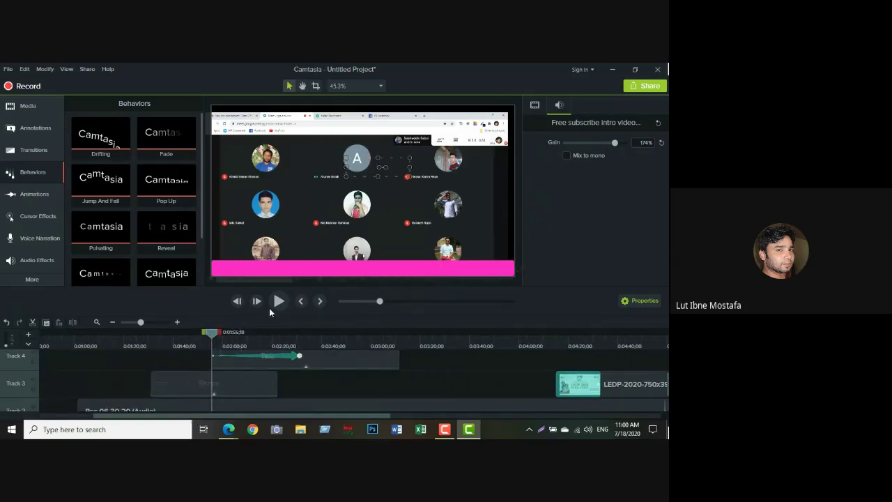
click(277, 302)
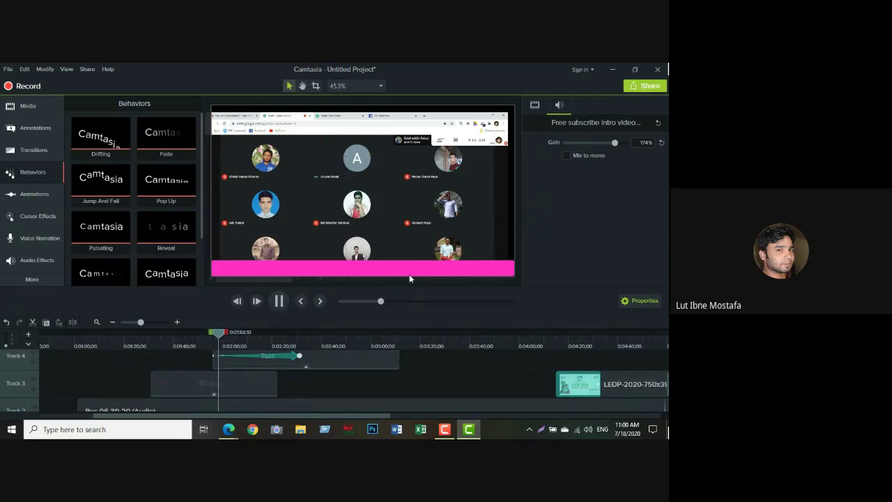
drag(222, 338, 257, 343)
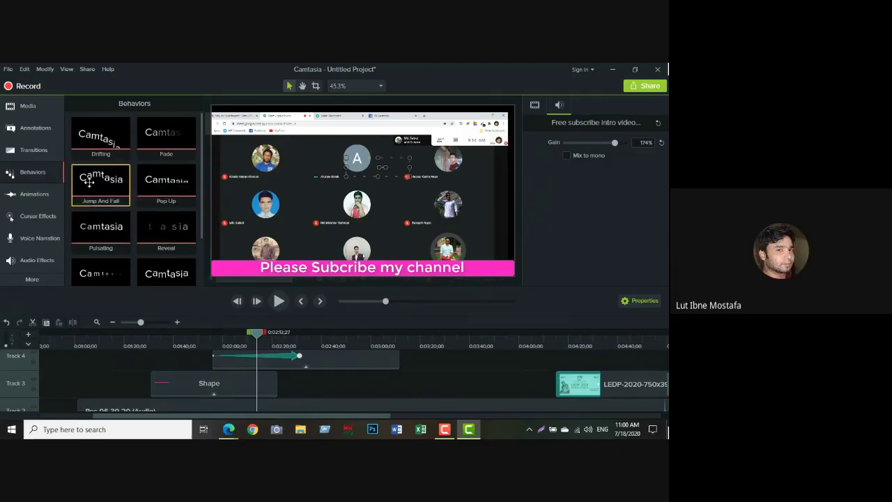
Step: Apply the Drifting behavior to the text clip on Track 4 and play it back from the clip's start
scroll(157, 209, down, 1)
scroll(104, 140, up, 1)
scroll(225, 373, up, 2)
scroll(190, 370, down, 2)
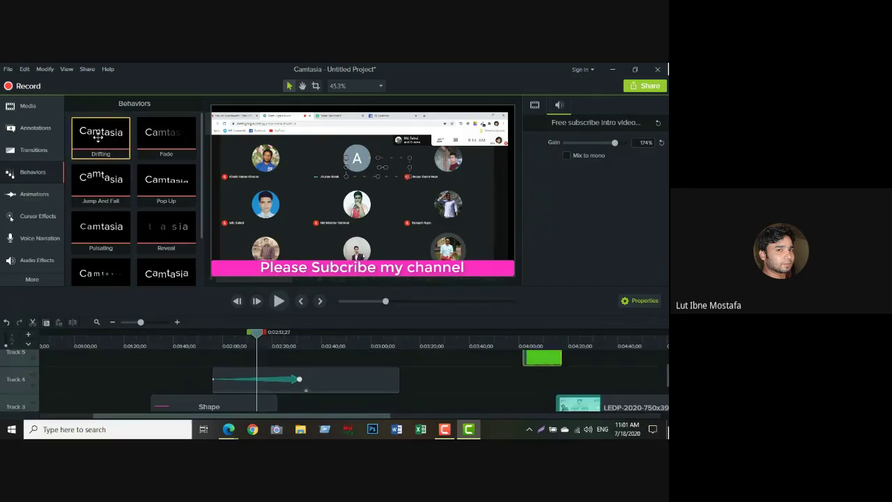
drag(98, 137, 240, 363)
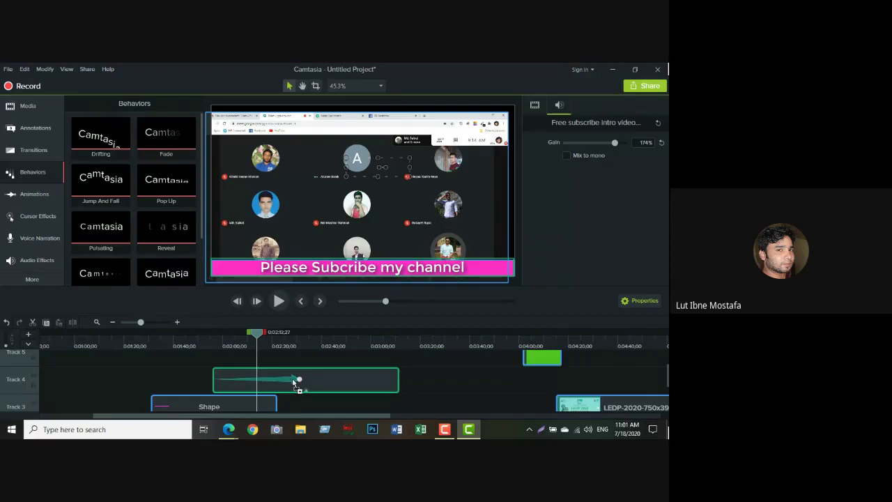
drag(294, 381, 294, 380)
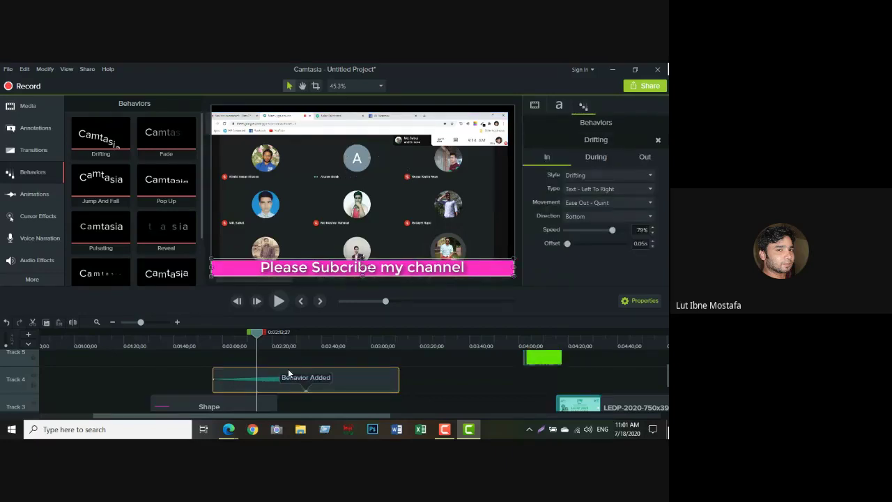
drag(255, 335, 211, 342)
click(278, 302)
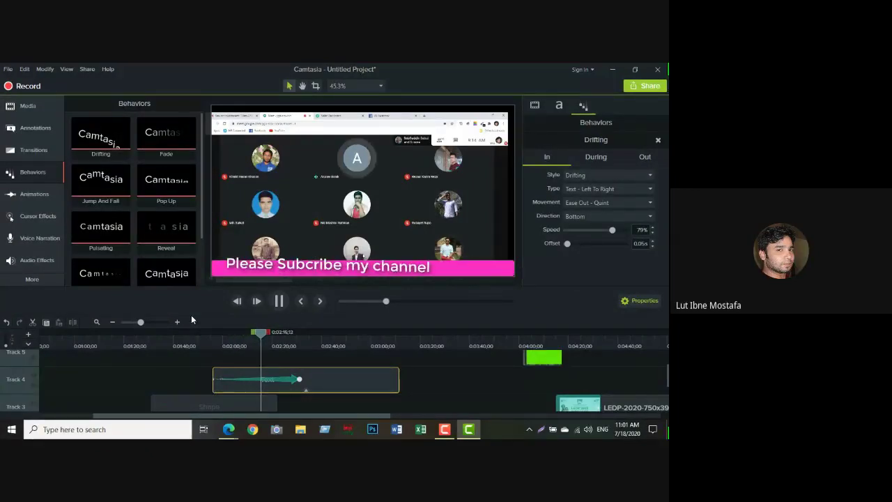
click(235, 332)
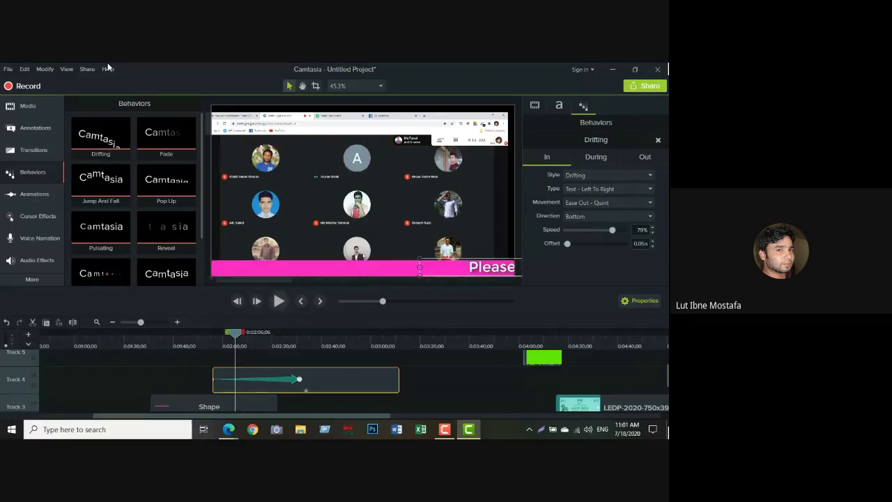
Step: Examine the style, type and movement options for the Drifting behavior's In phase
click(596, 174)
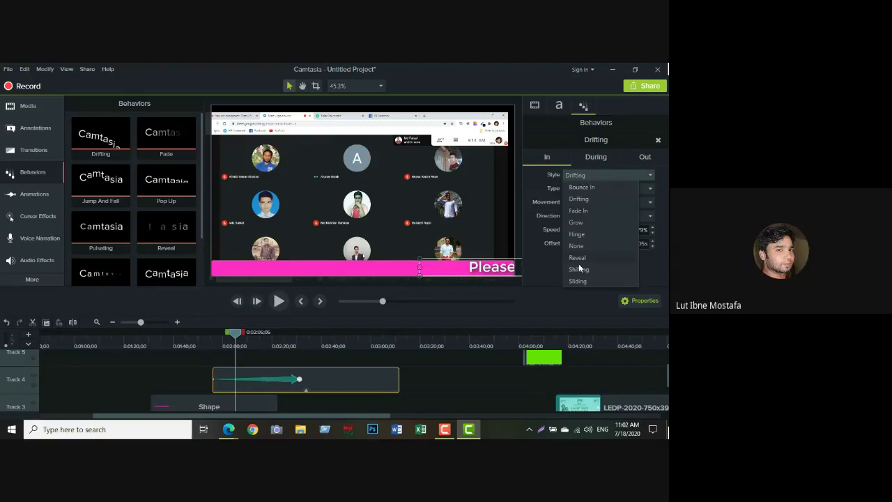
click(588, 175)
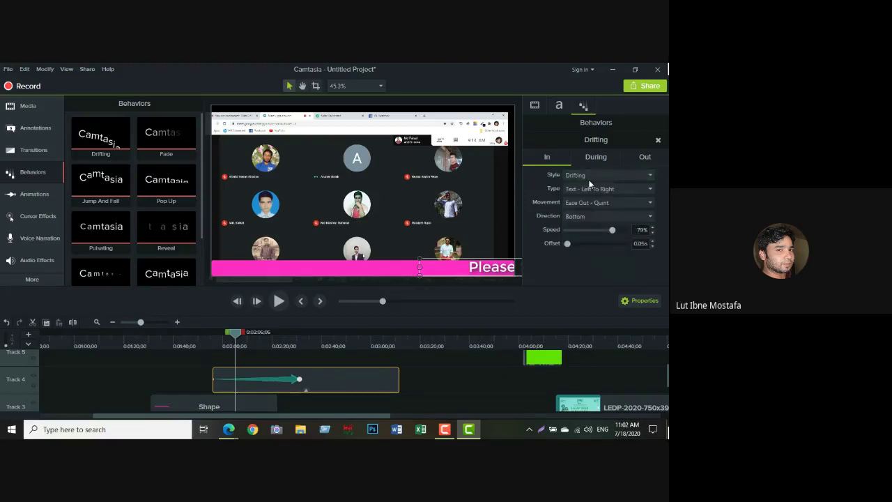
click(590, 189)
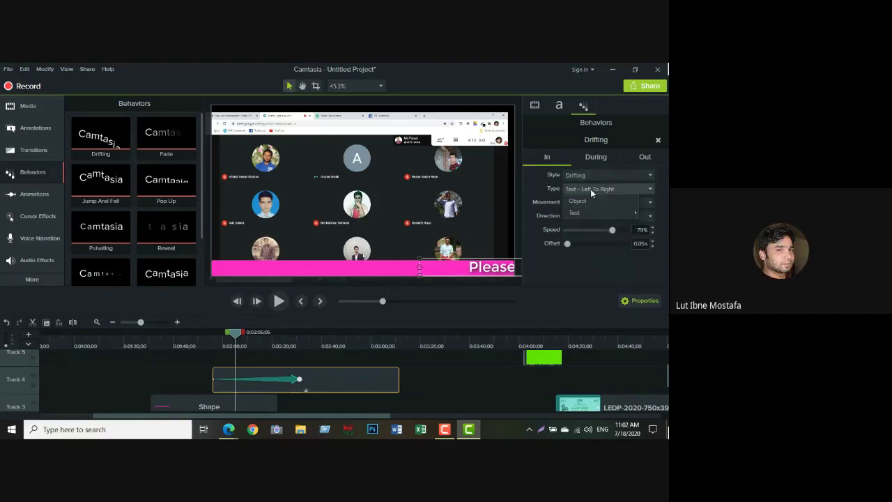
click(590, 189)
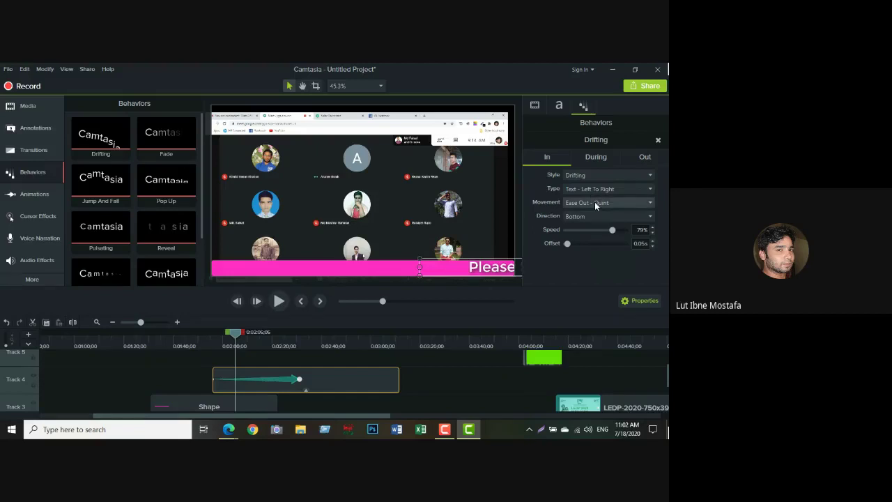
click(594, 201)
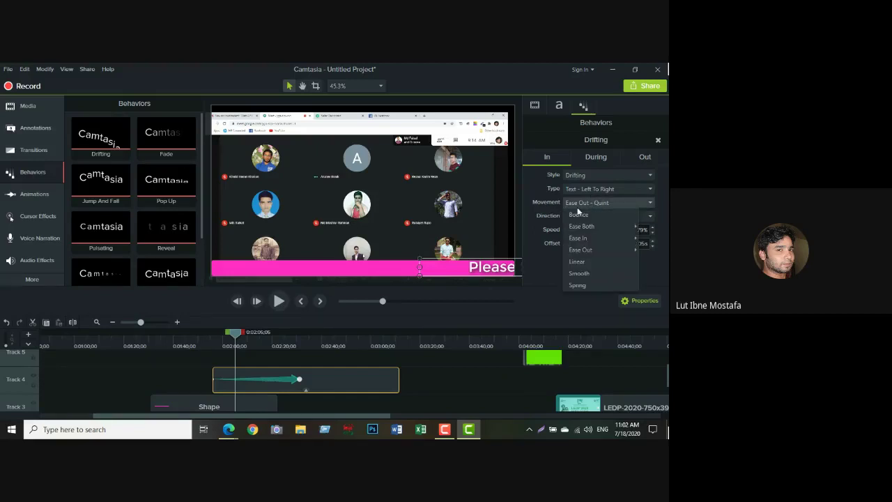
click(528, 241)
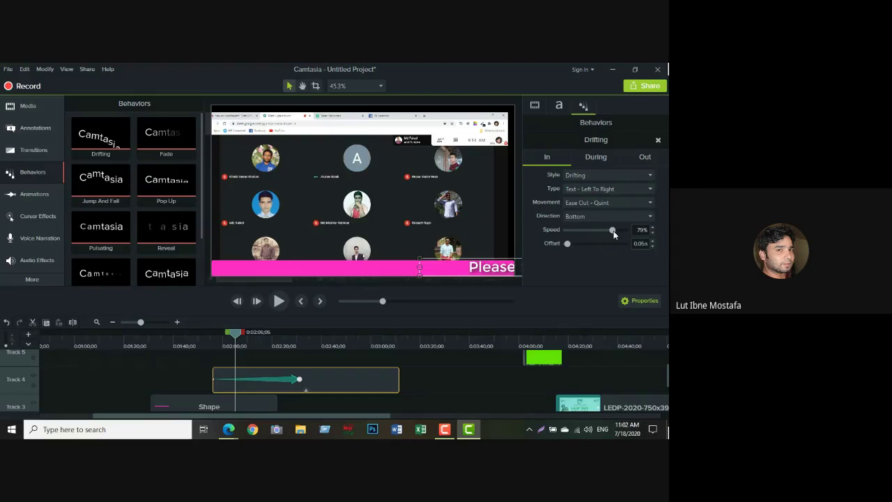
Step: Set the Drifting behavior's In speed to 100%, play the text animation, and set the offset to 0.77 s
drag(613, 230, 627, 233)
click(279, 301)
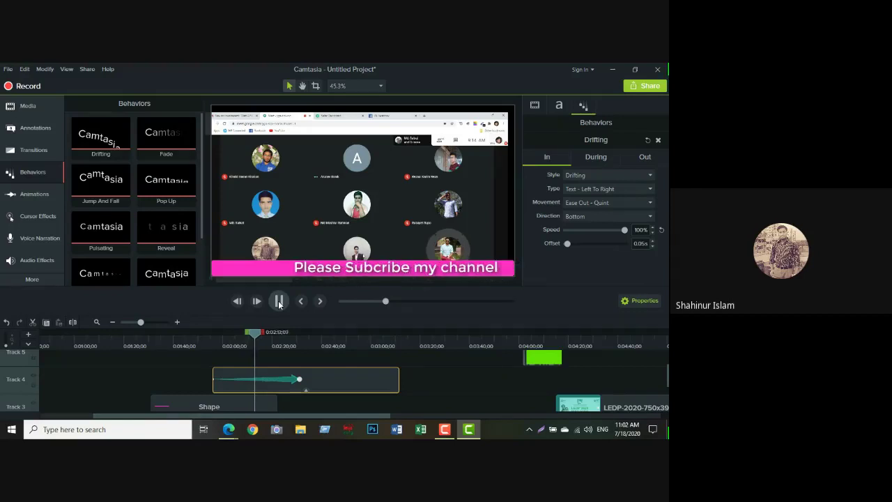
click(279, 301)
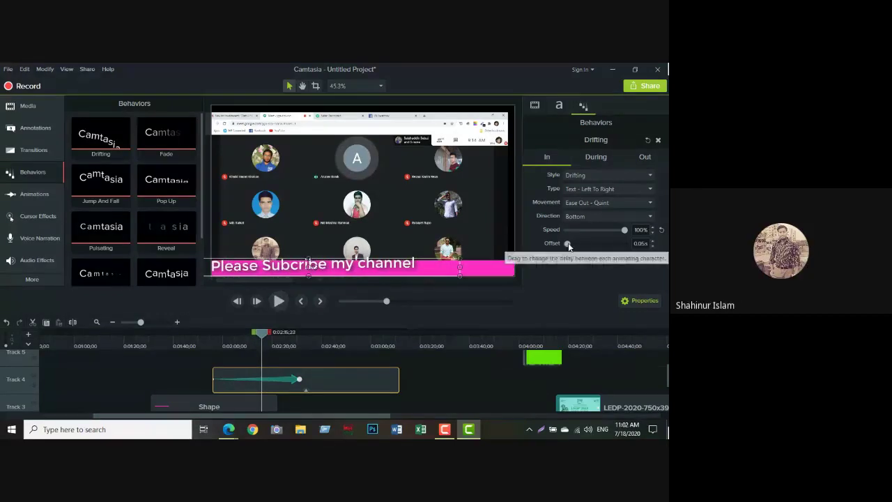
drag(569, 246, 589, 249)
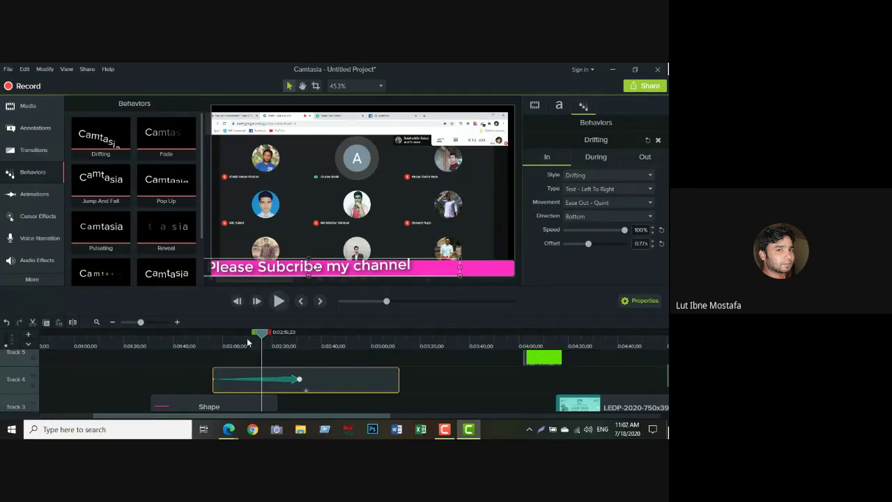
Step: Play and scrub the Drifting text animation from the start of the Track 4 clip
drag(261, 338, 213, 335)
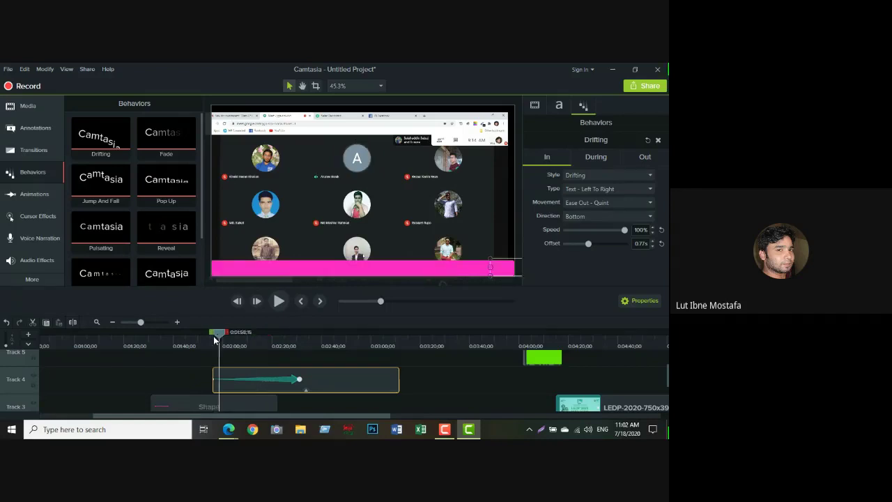
click(279, 301)
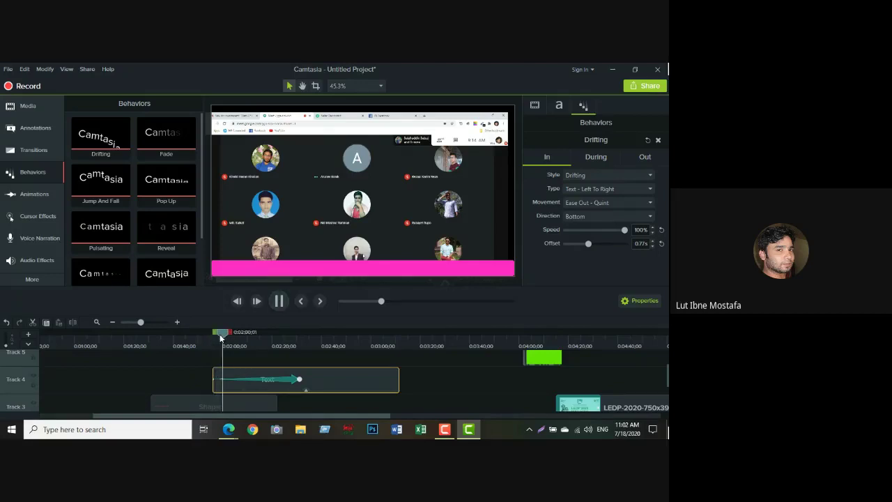
drag(222, 337, 244, 338)
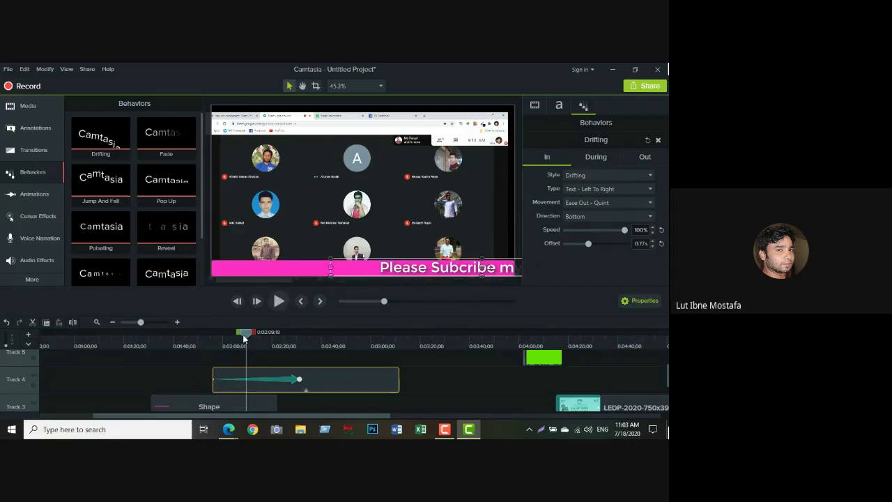
click(279, 302)
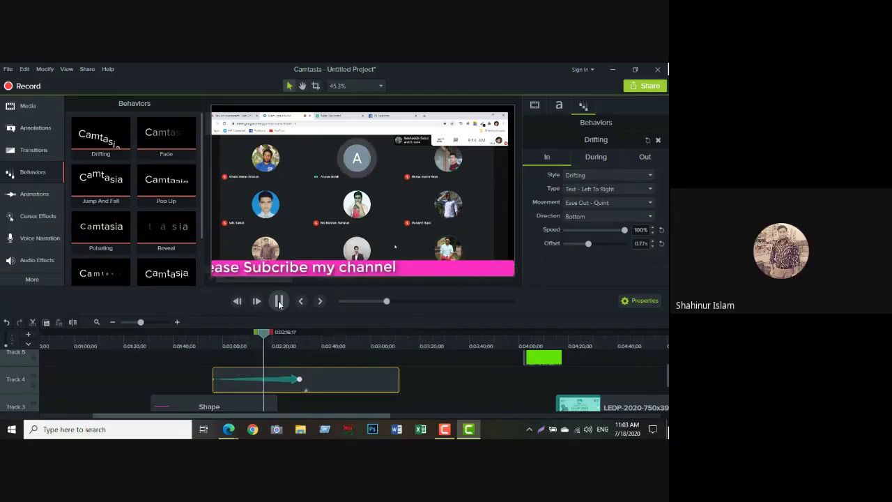
click(252, 337)
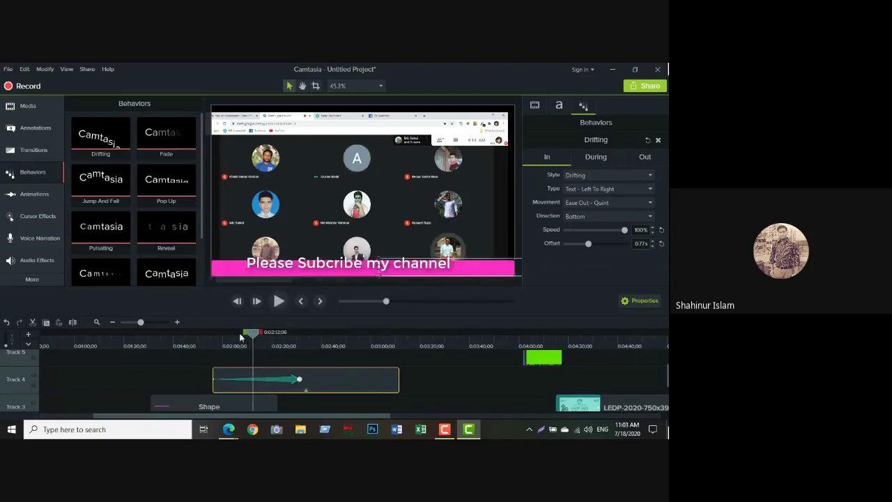
Step: Add the Jump And Fall behavior to the text clip on Track 4 and play it back from the clip's start
click(210, 338)
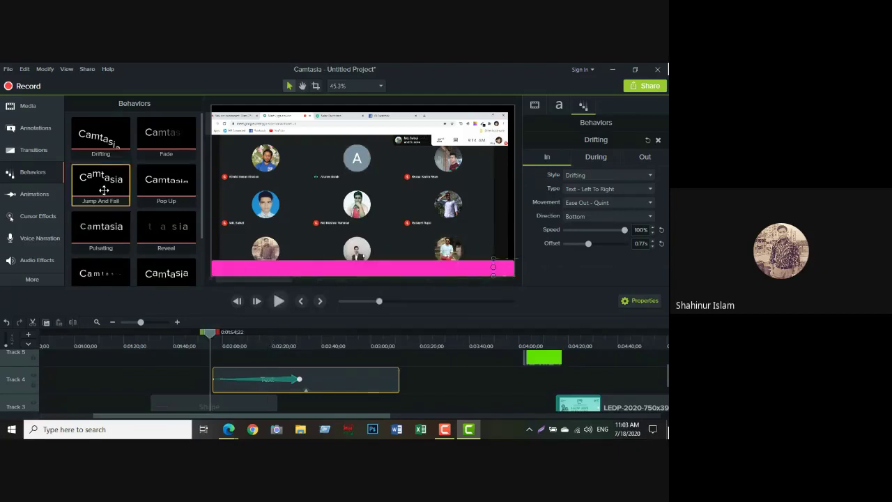
drag(103, 184, 265, 373)
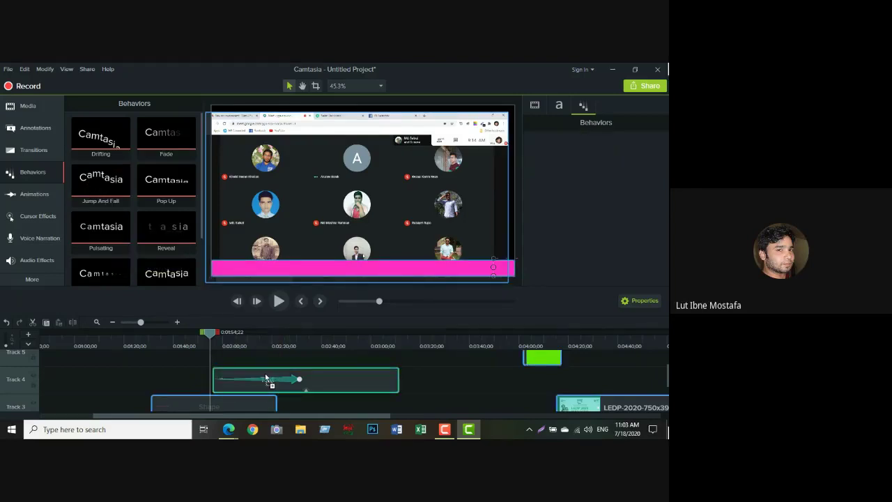
click(278, 301)
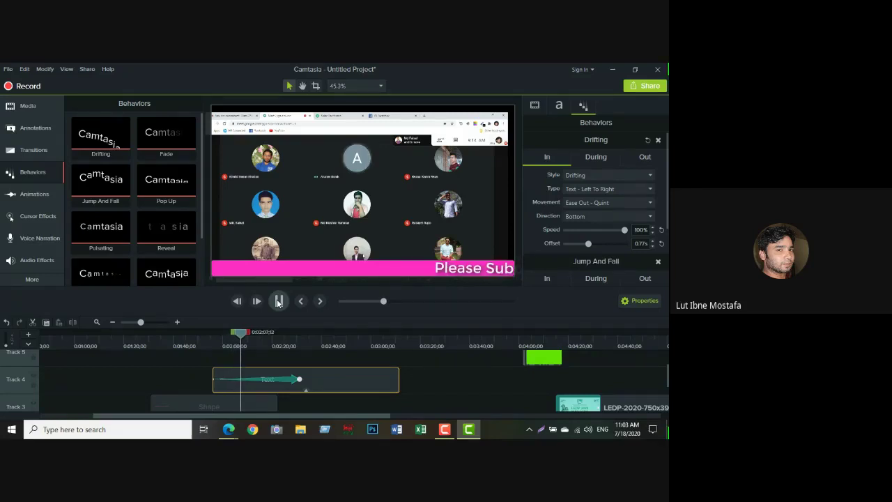
click(278, 301)
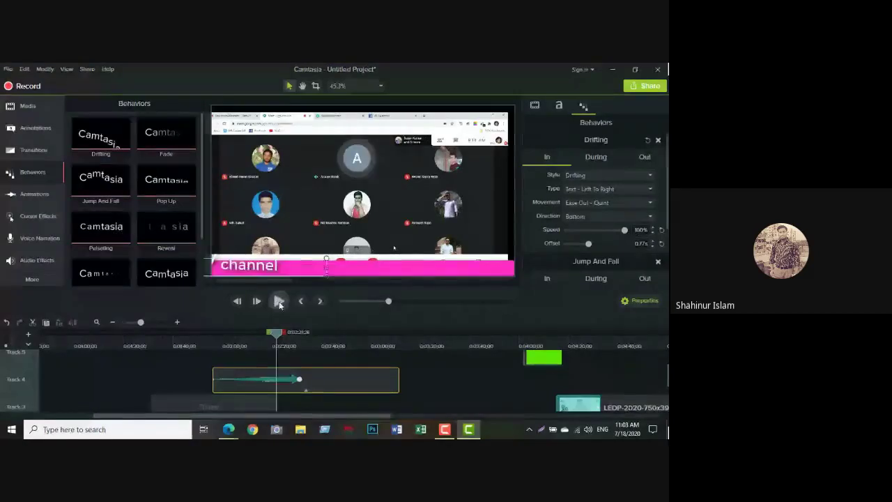
drag(275, 334, 298, 333)
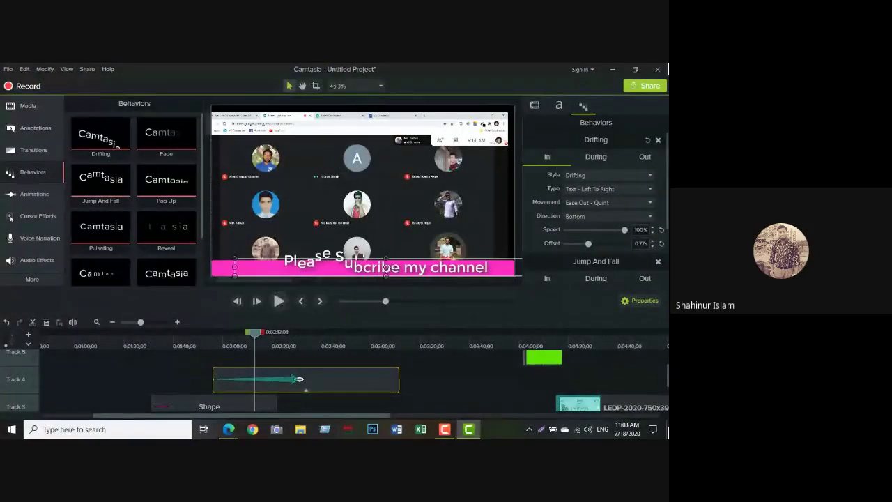
Step: Shorten the text clip's scrolling animation to end at about 0:02:17 and play back the faster scroll
drag(288, 379, 263, 379)
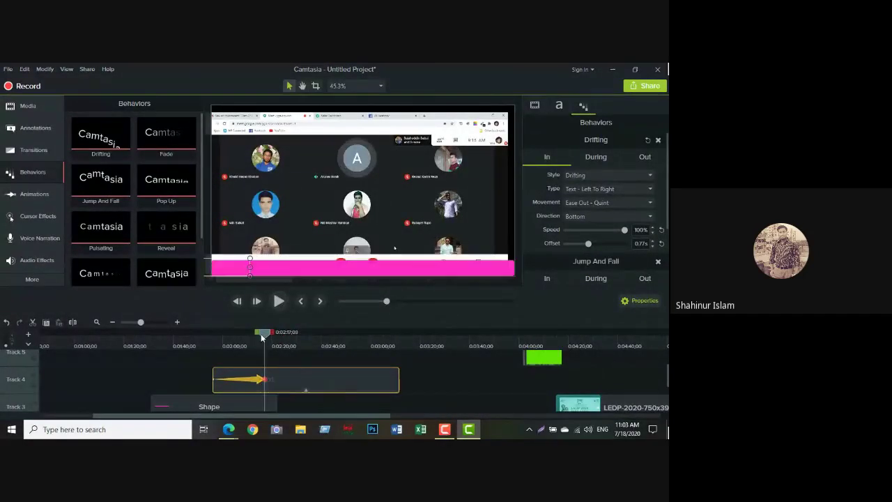
drag(263, 336, 224, 333)
click(278, 301)
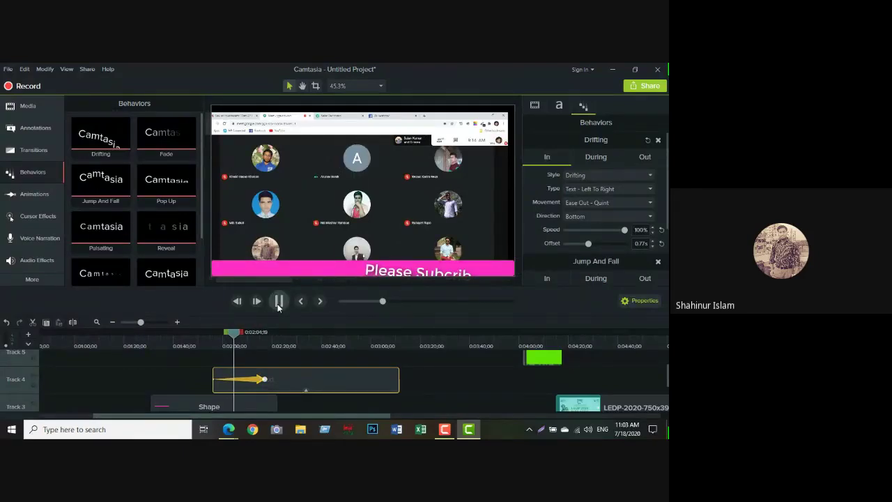
click(333, 235)
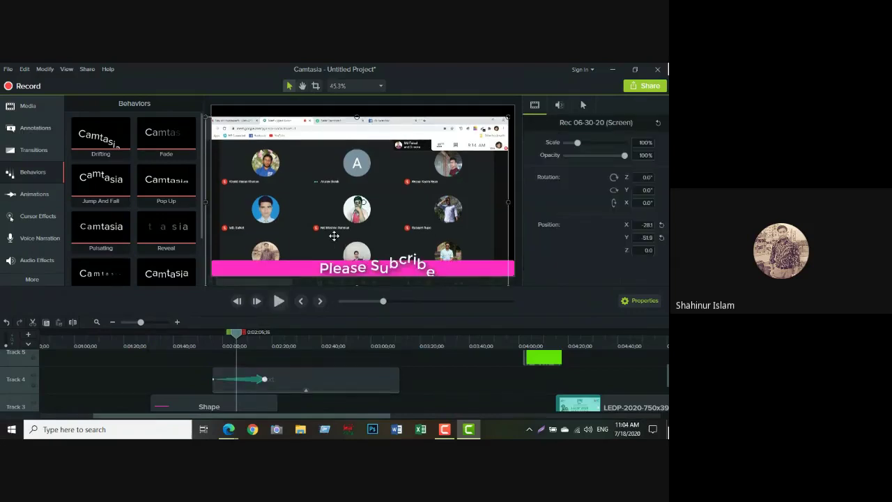
click(277, 301)
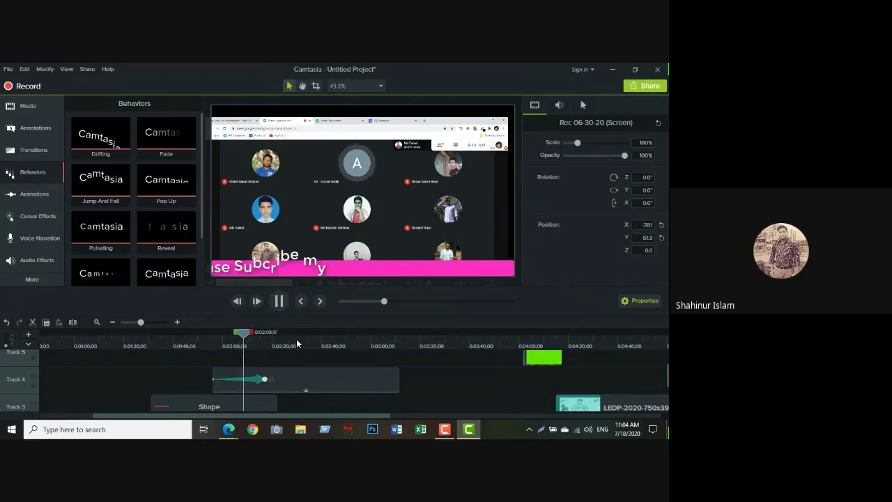
click(278, 306)
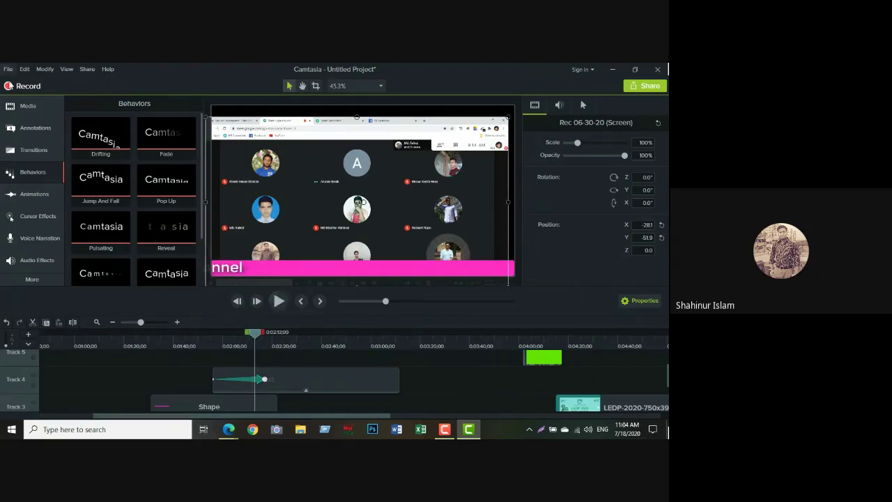
Step: Look through the behavior and animation presets and show the Zoom-n-Pan options
scroll(143, 216, down, 2)
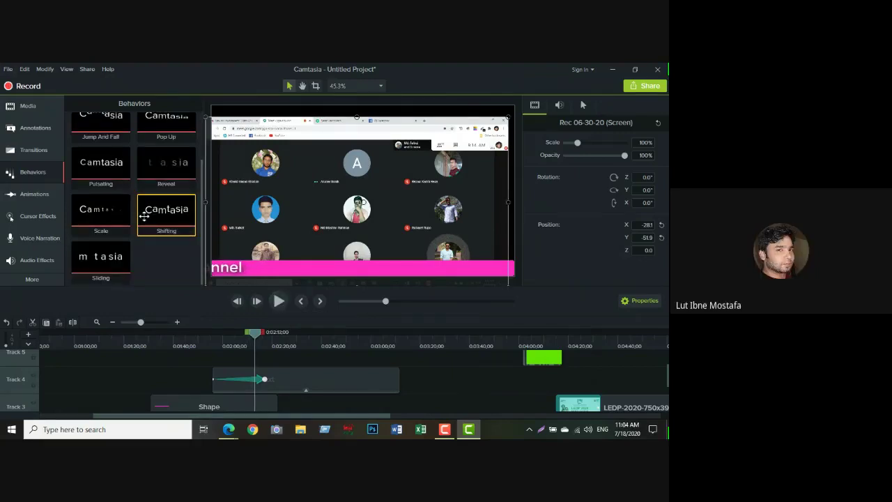
scroll(144, 216, up, 2)
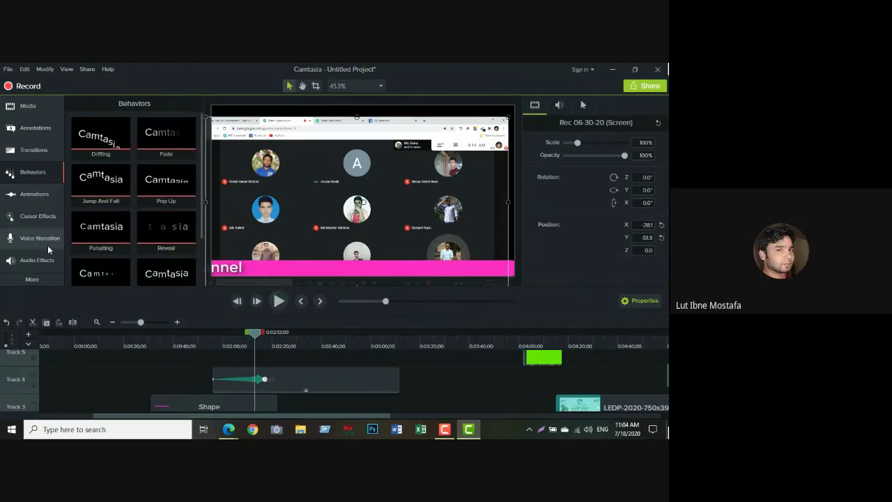
click(30, 195)
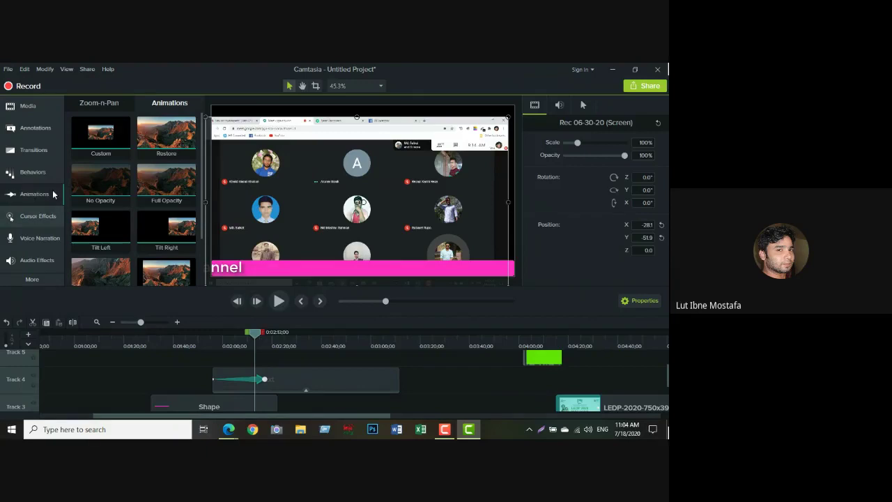
click(103, 102)
click(166, 105)
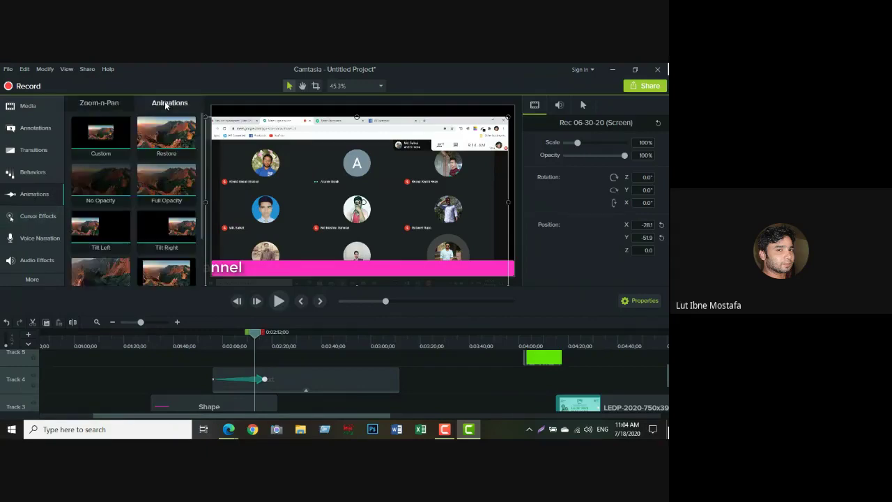
click(101, 105)
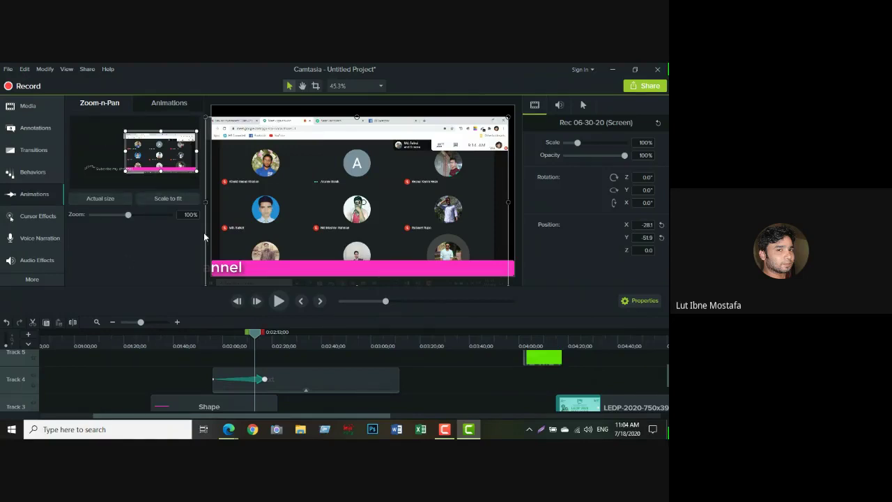
Step: Try the Zoom-n-Pan scale-to-fit and actual-size options at 0:02:48;09, and undo both changes
drag(256, 339, 165, 337)
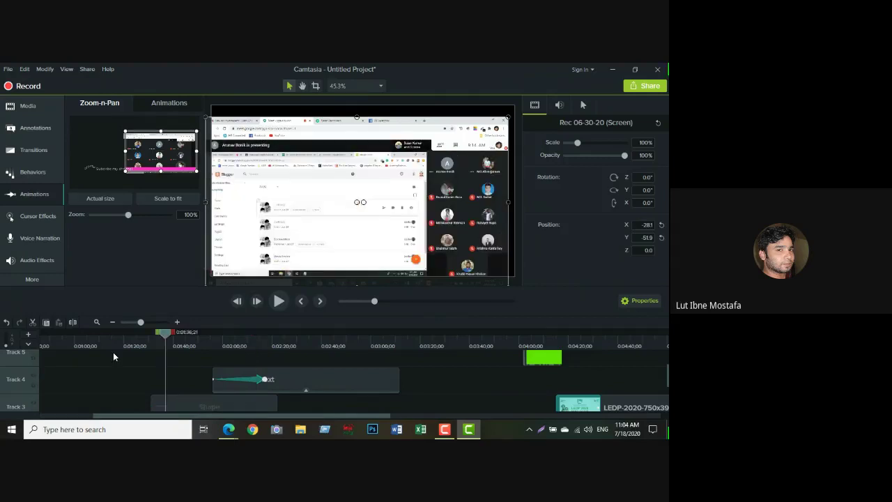
click(79, 359)
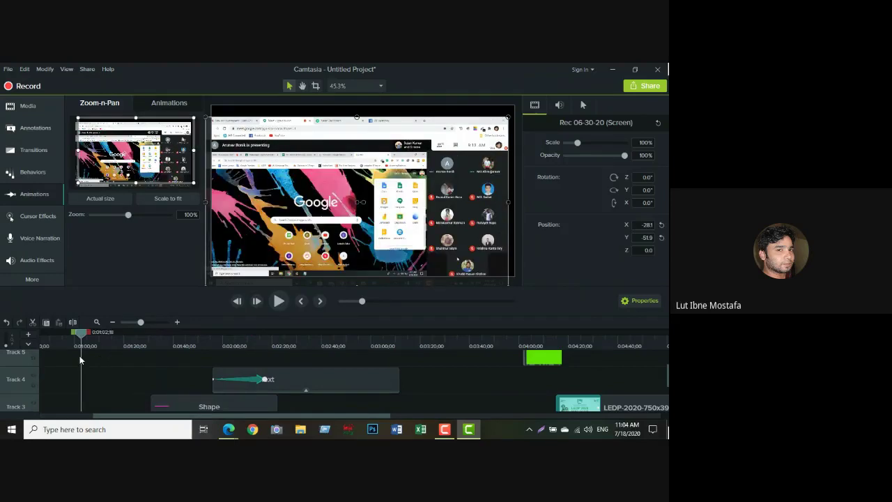
click(152, 357)
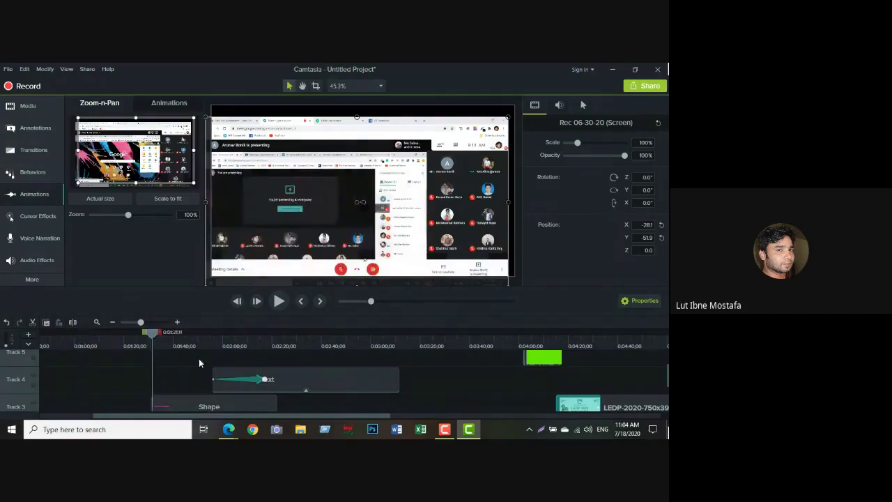
click(340, 359)
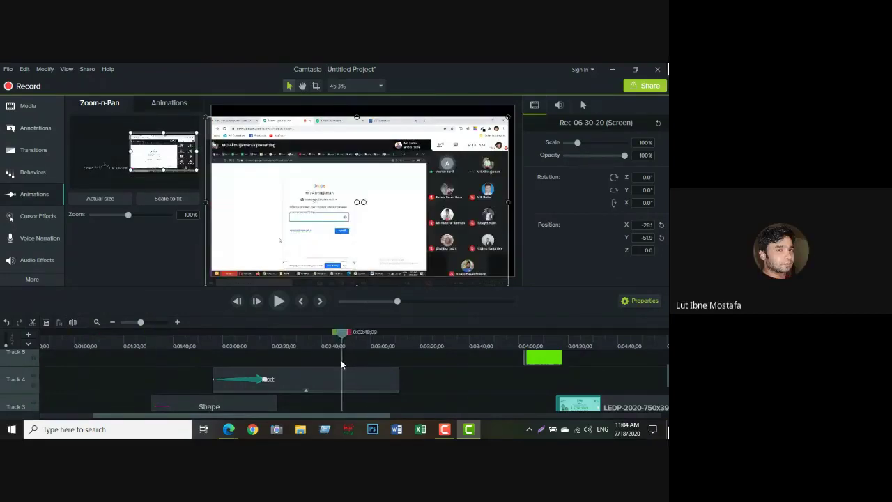
click(162, 197)
click(91, 200)
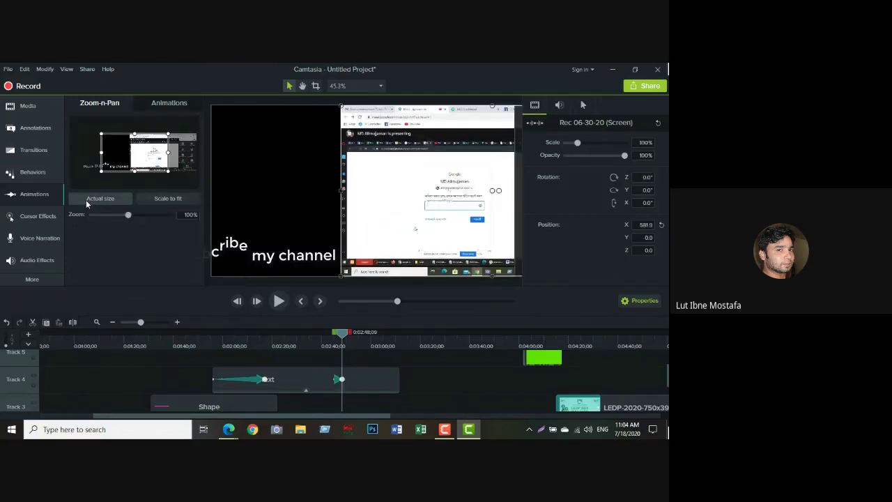
click(7, 322)
click(7, 323)
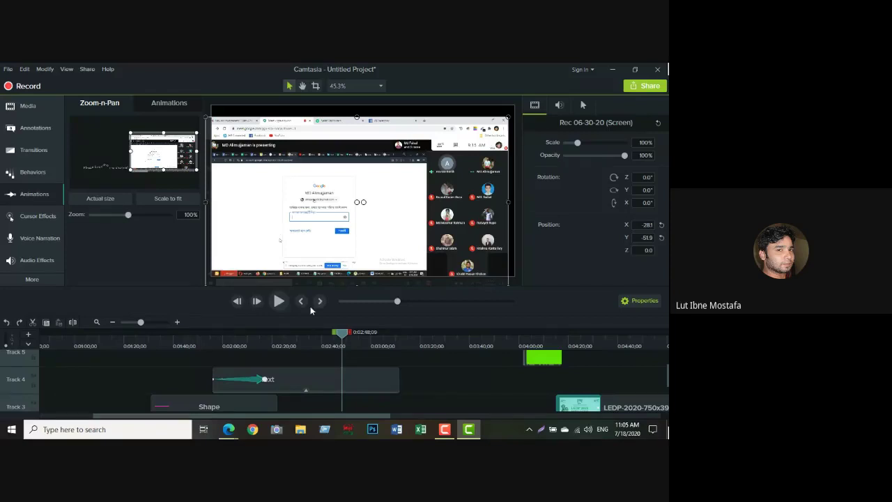
Step: Add a Zoom-n-Pan animation at 0:02:50;09 that zooms to 182% and frames the Google sign-in form
click(279, 301)
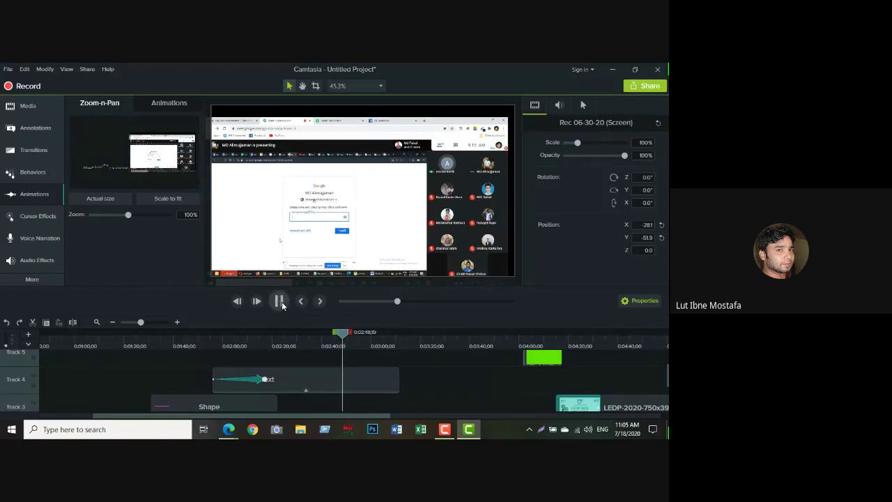
click(280, 301)
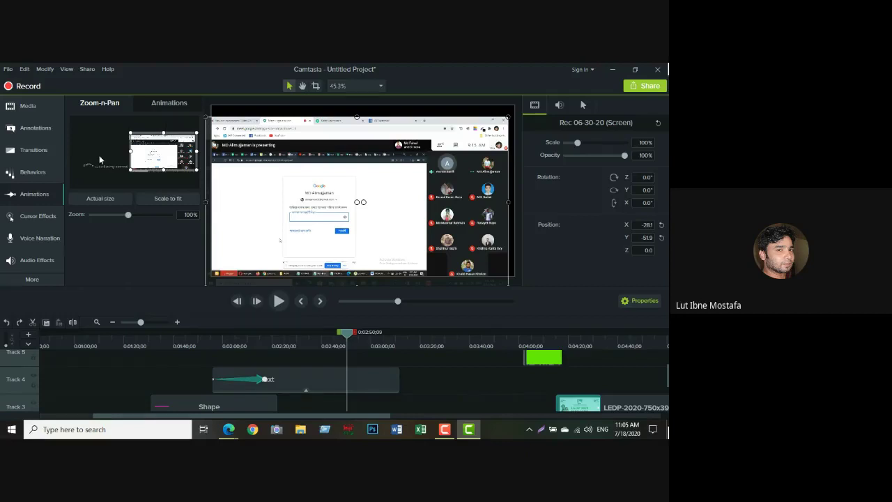
click(28, 196)
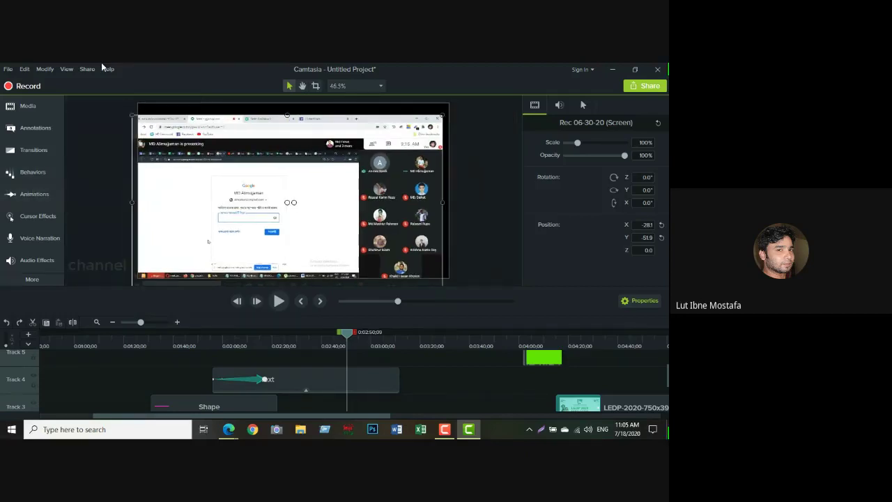
click(28, 197)
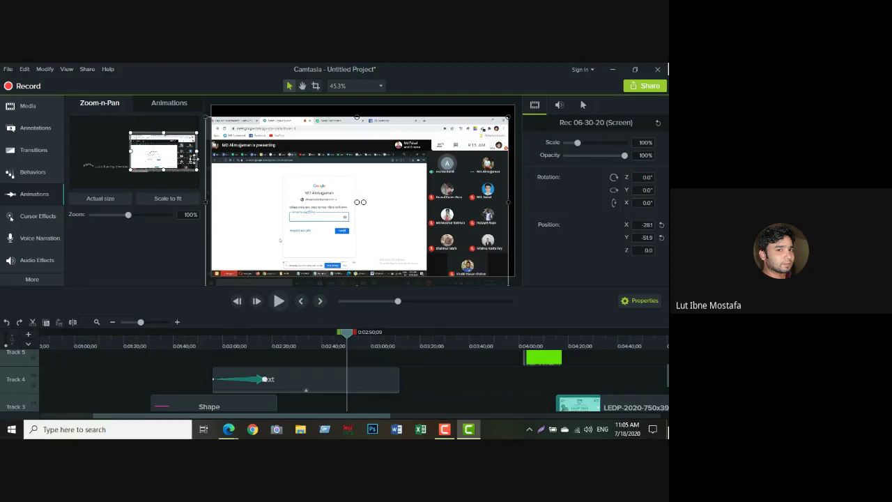
drag(197, 150, 180, 152)
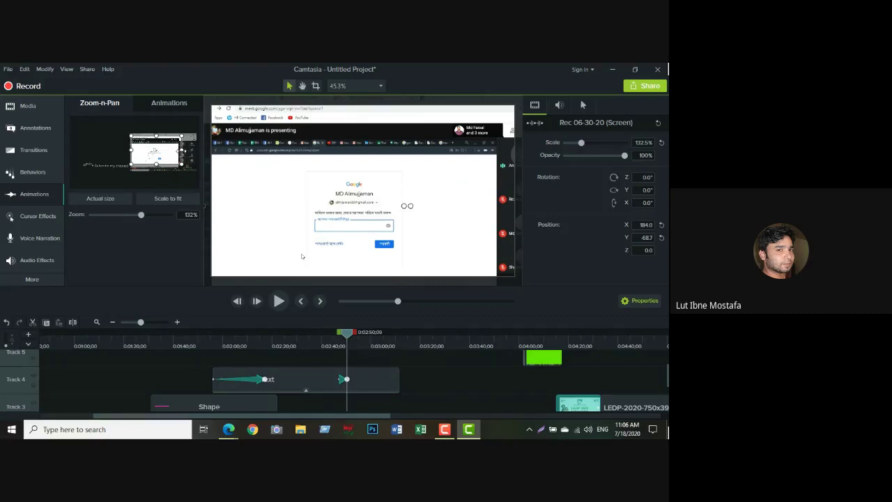
drag(141, 214, 152, 214)
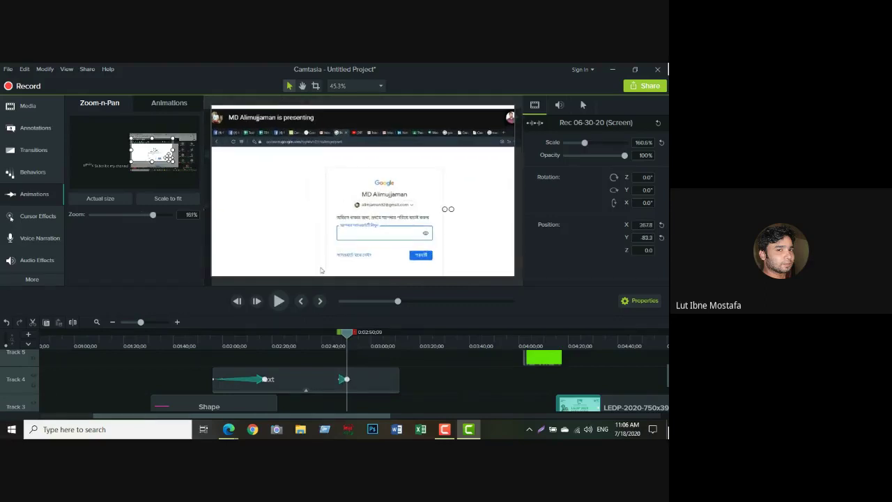
drag(321, 270, 286, 271)
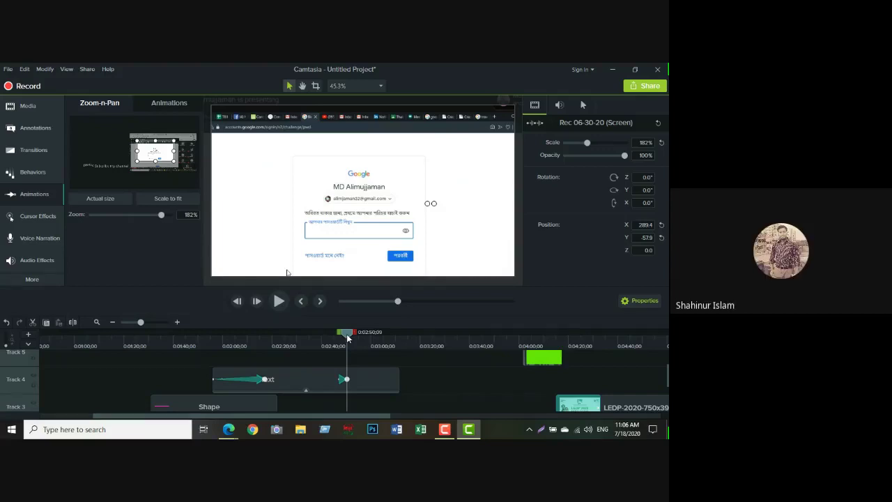
Step: Move the zoom-in animation to end at about 0:02:53 and play back the zoom
drag(348, 338, 336, 338)
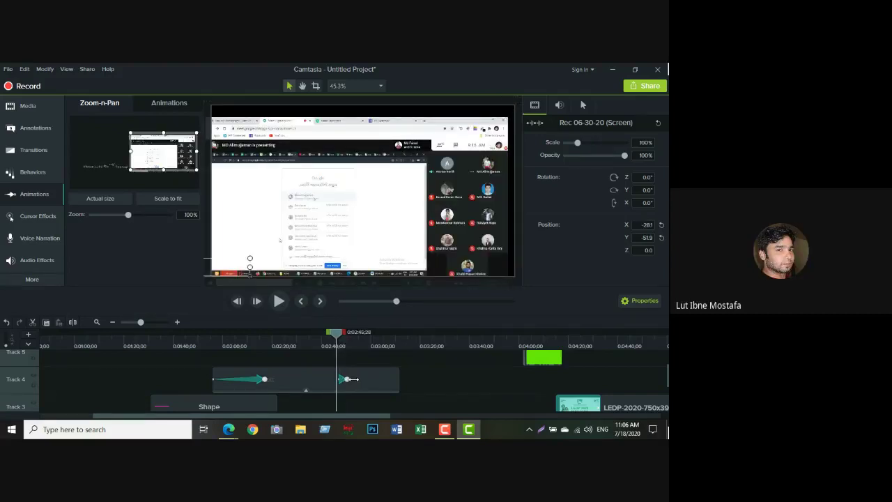
click(352, 379)
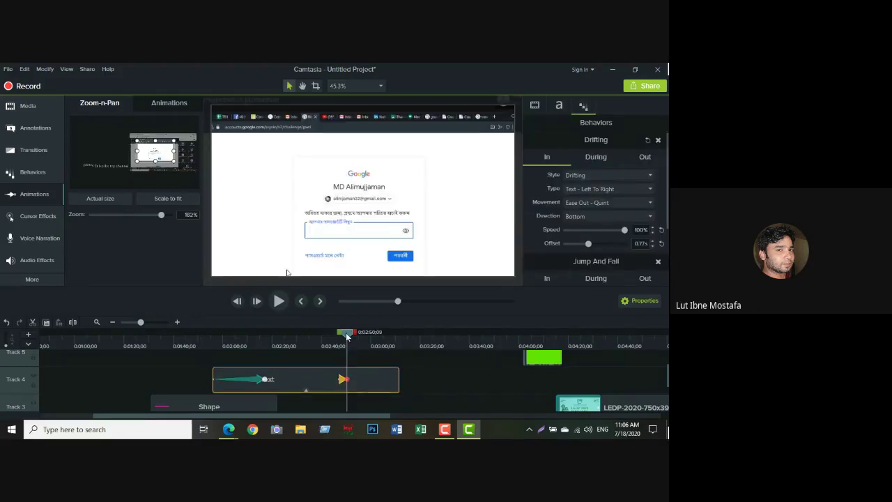
drag(346, 336, 328, 336)
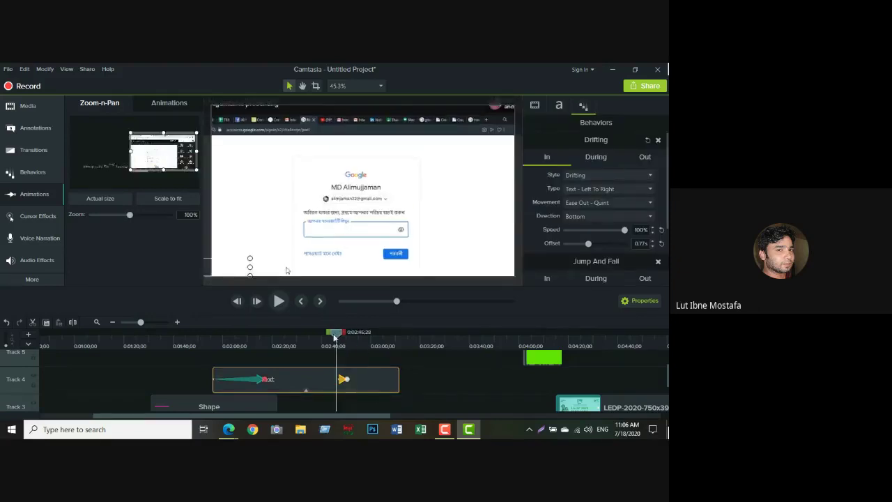
click(348, 379)
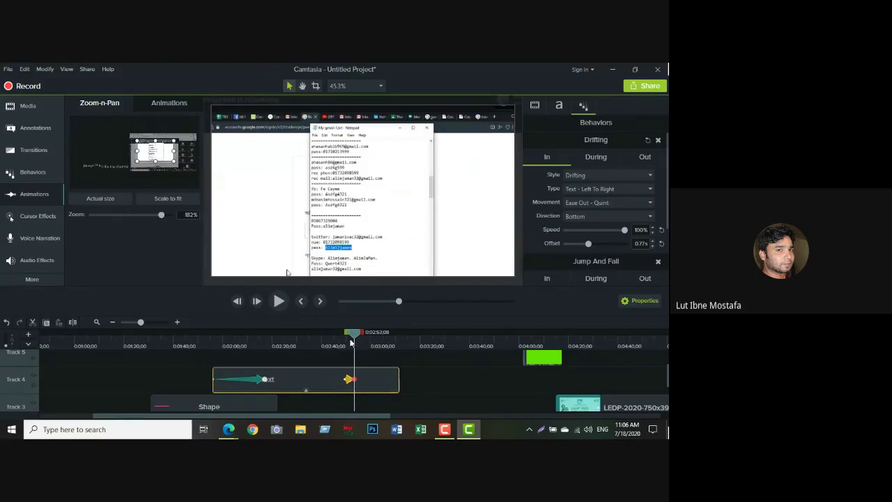
drag(356, 333, 345, 333)
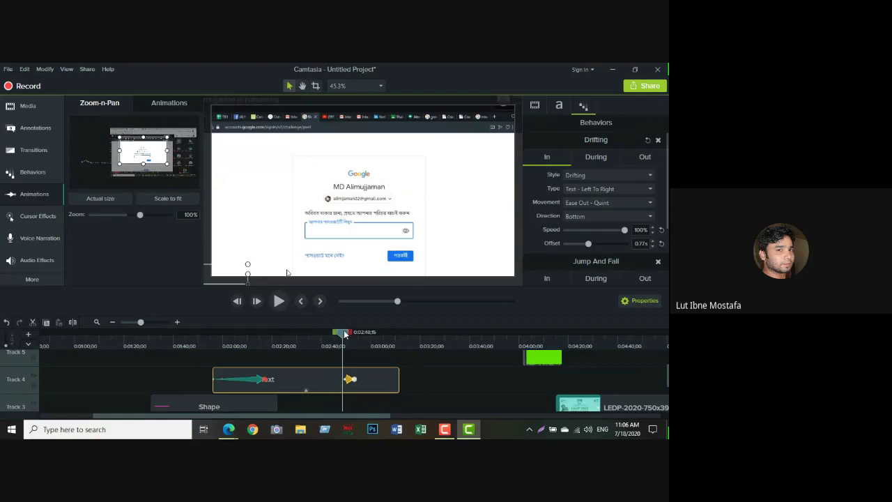
click(279, 301)
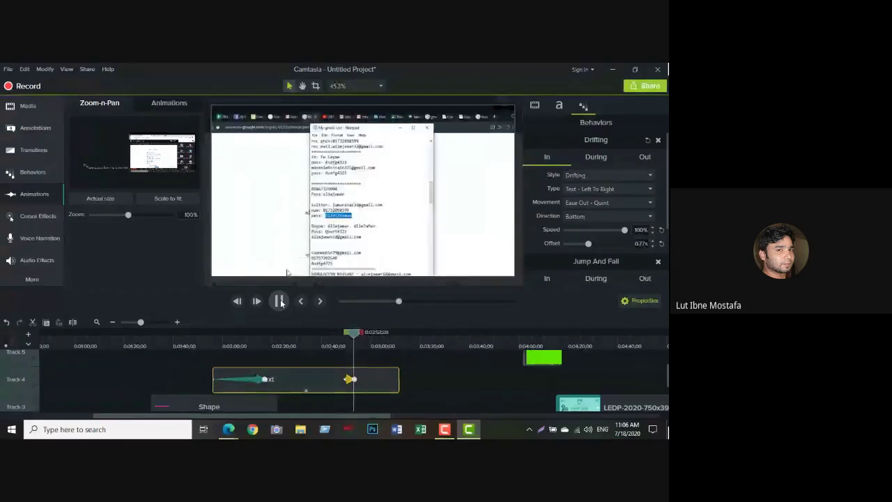
click(280, 302)
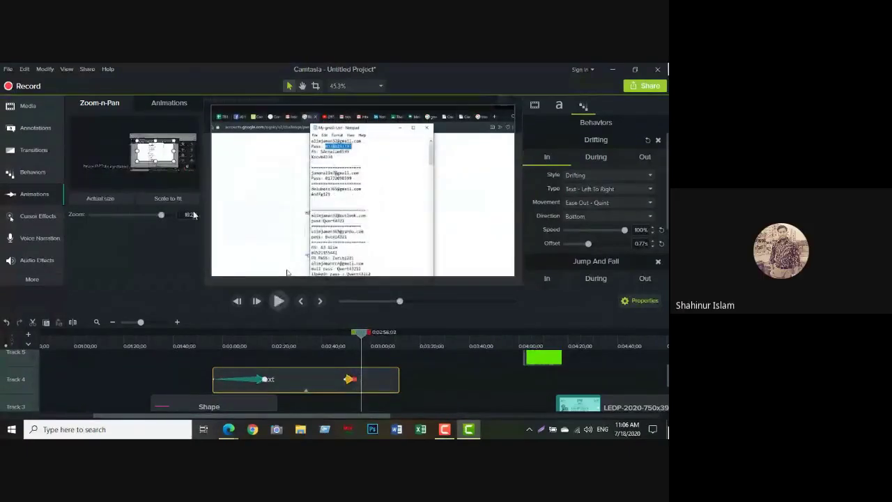
Step: Try the Zoom-n-Pan actual-size option at 0:02:56;02, and undo it together with the zoom-in animation's move
click(114, 198)
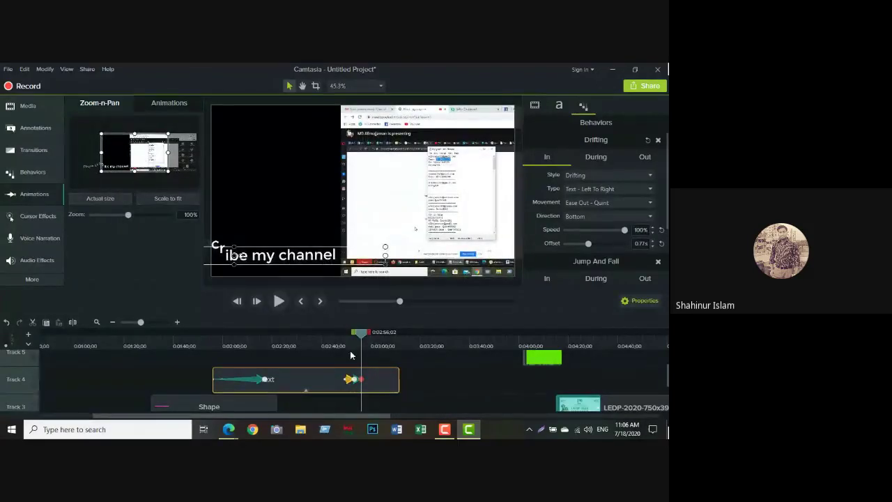
click(6, 325)
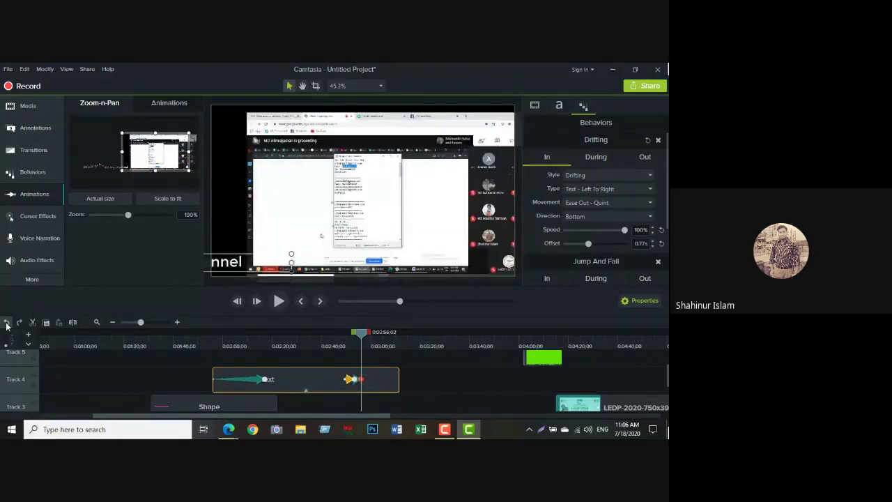
click(6, 325)
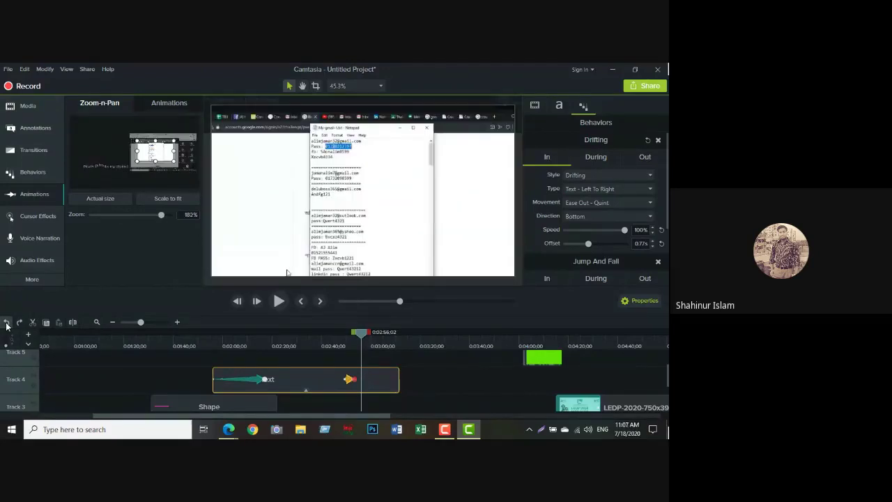
click(6, 325)
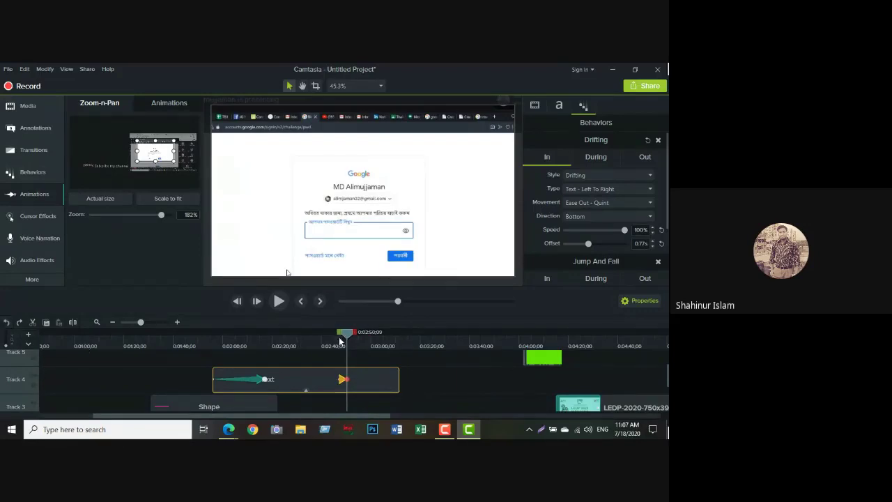
Step: Play back the restored zoom-in animation from about 0:02:45
drag(345, 337, 332, 338)
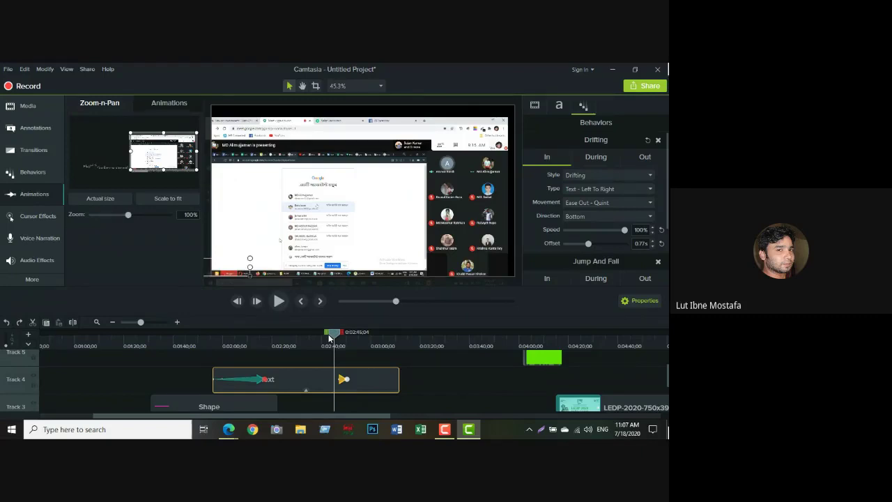
click(278, 304)
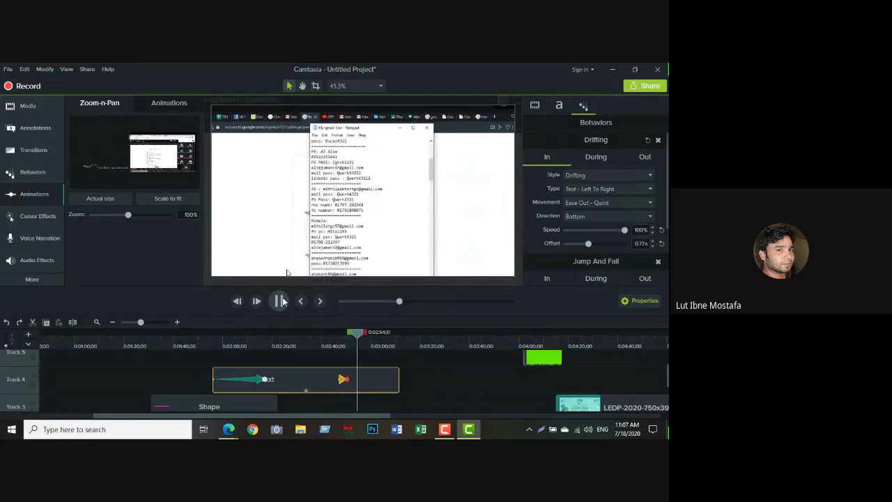
click(279, 300)
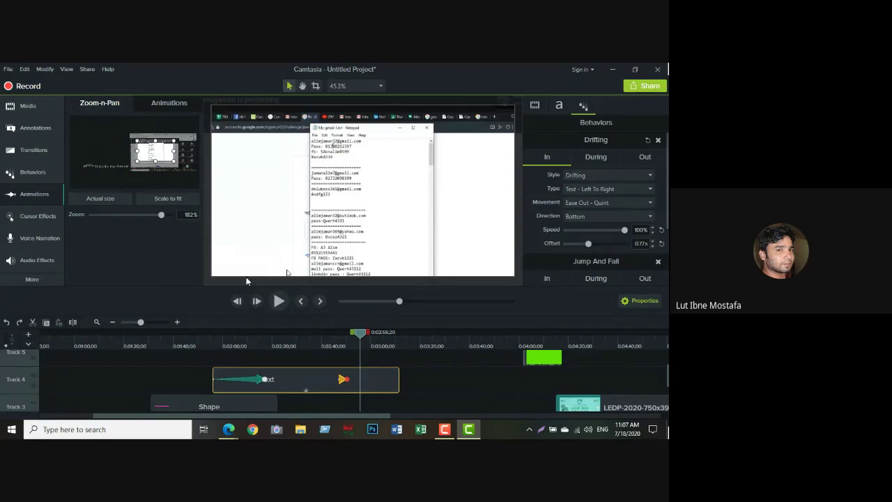
Step: Check the Google Meet window in Edge and return to the Camtasia project
mouse_move(229, 430)
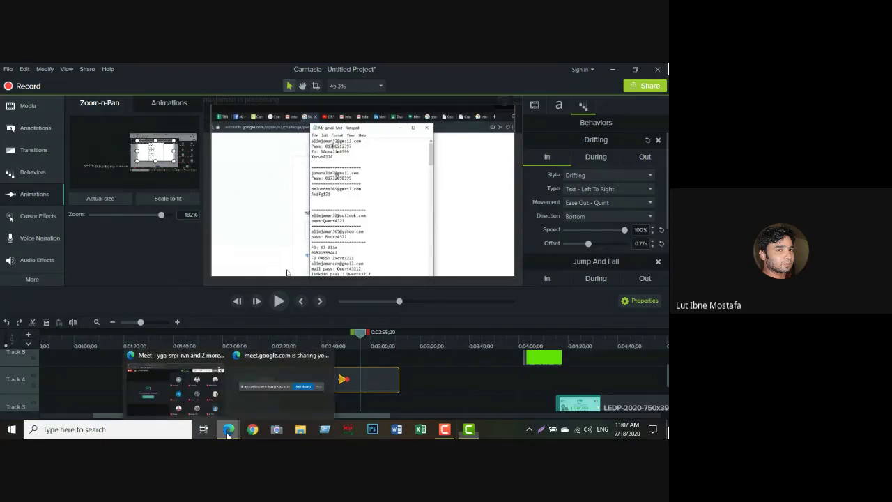
click(159, 394)
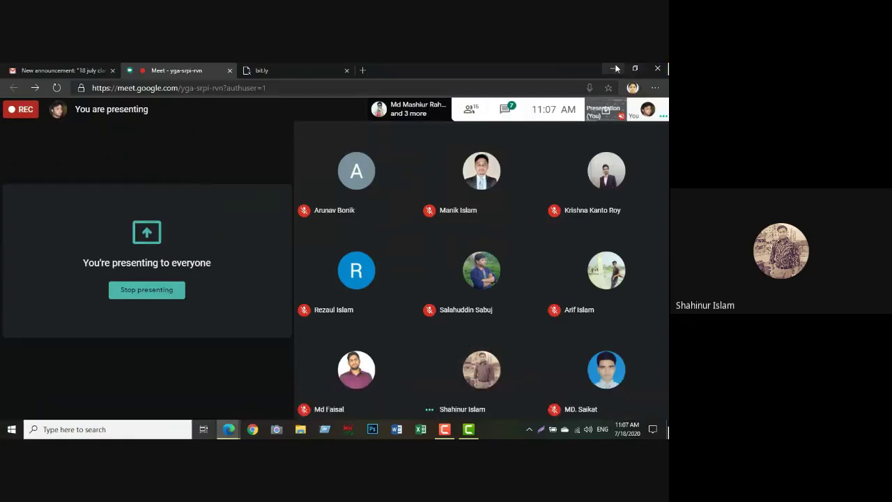
click(468, 429)
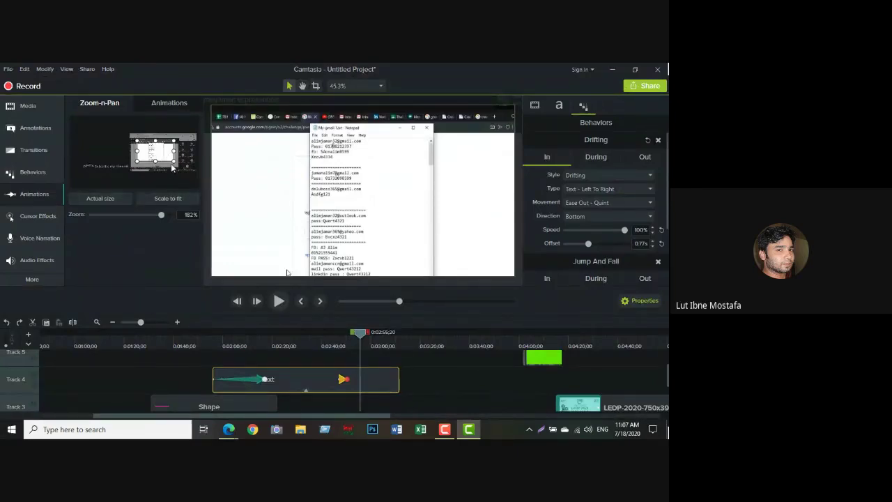
Step: Add a Zoom-n-Pan animation at 0:02:55;20 that zooms the recording back out to actual size, and play back both zooms
drag(174, 166, 151, 150)
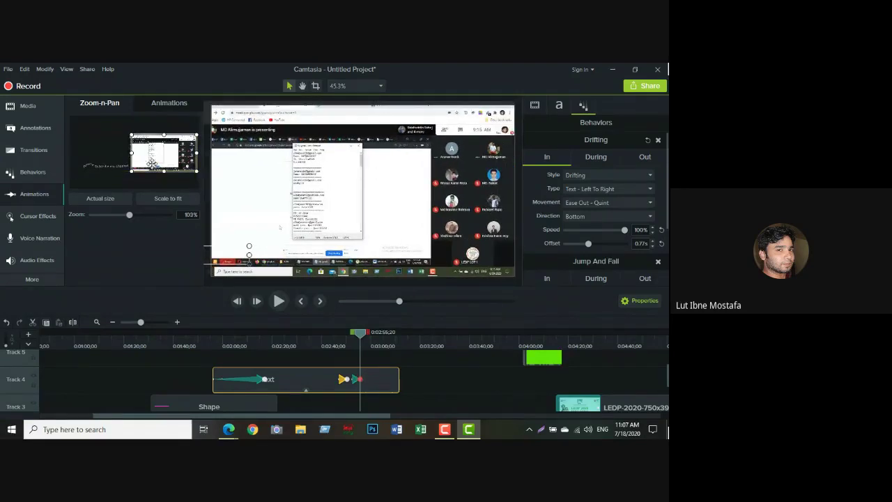
click(101, 198)
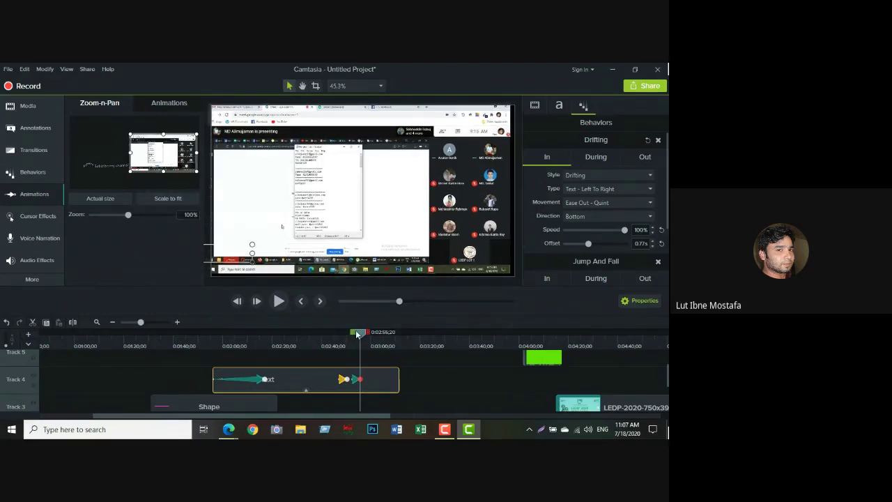
drag(358, 334, 336, 334)
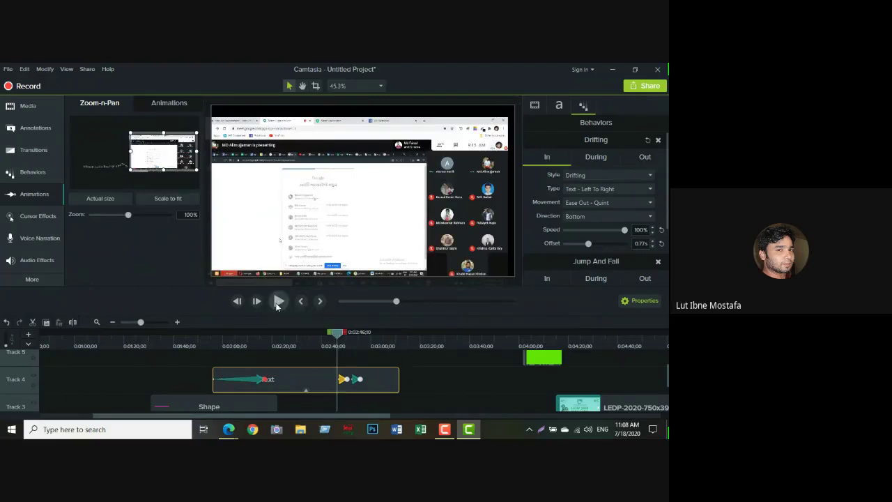
click(278, 301)
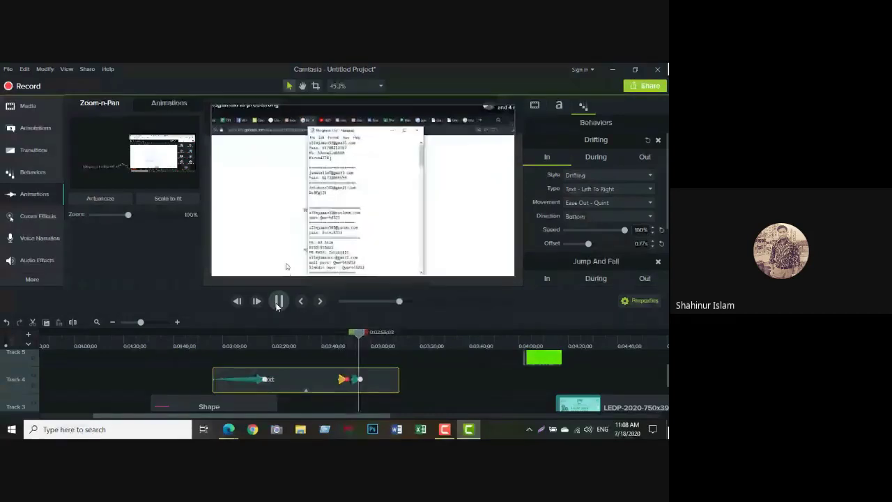
click(365, 335)
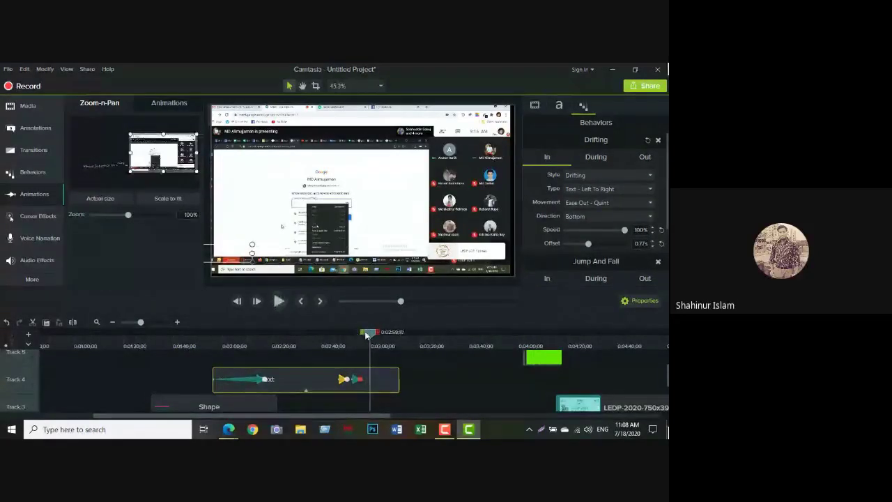
drag(366, 335, 360, 335)
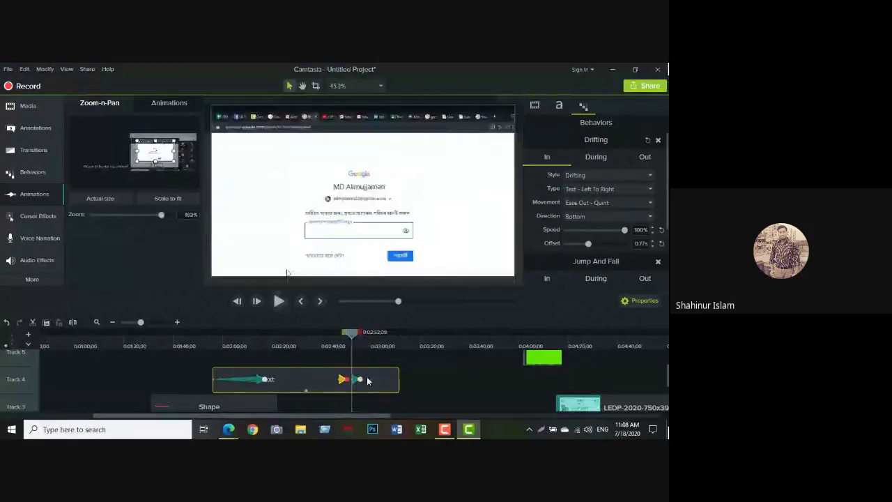
Step: Move the zoom-out animation to end at about 0:02:59 and the zoom-in to end at about 0:02:52, and play them back
click(369, 340)
drag(370, 335, 346, 335)
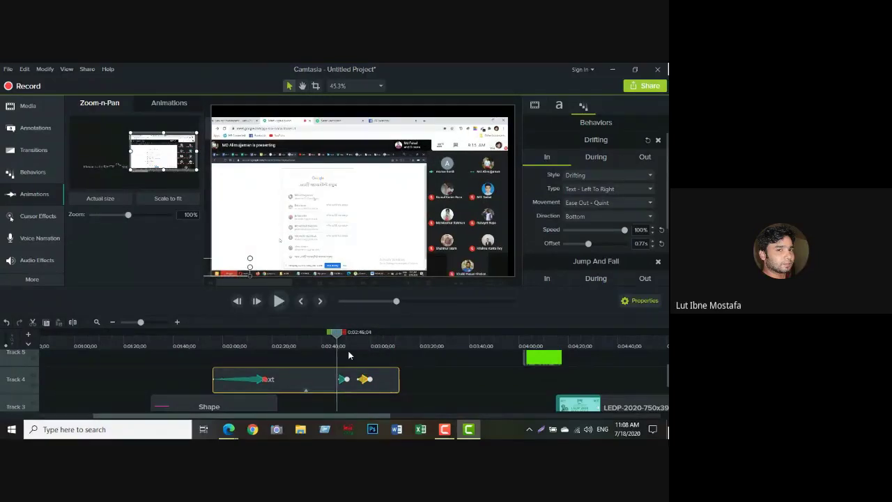
click(346, 379)
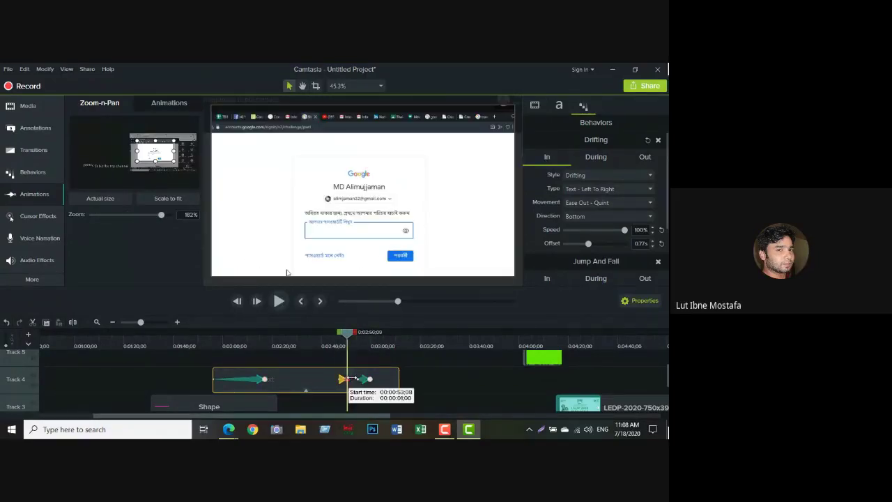
drag(349, 379, 359, 378)
drag(352, 333, 342, 336)
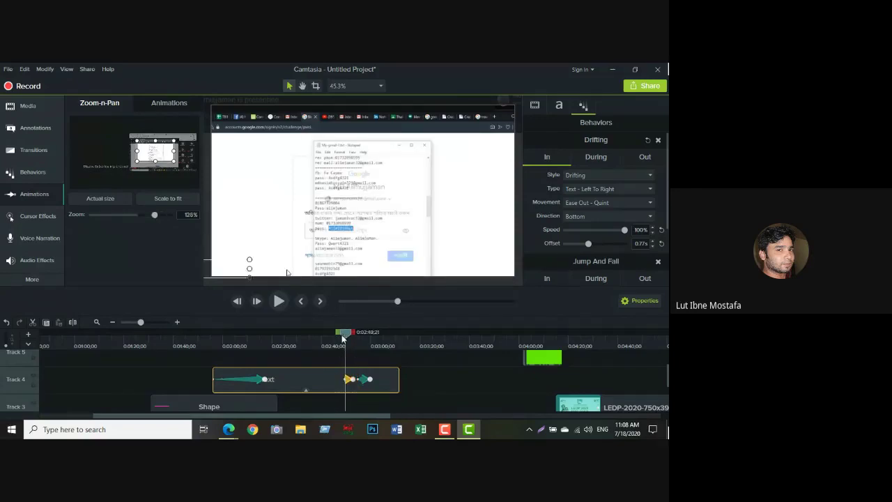
click(279, 301)
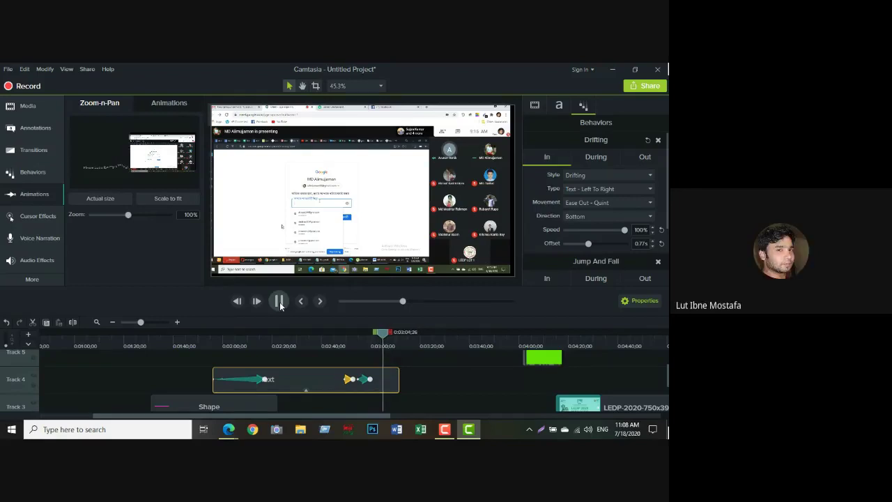
click(278, 301)
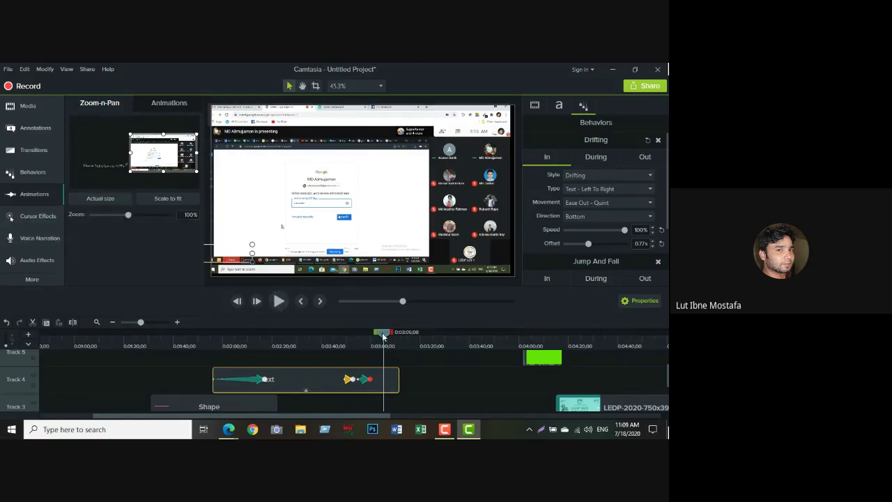
Step: Try 0% opacity on the text callout at 0:03:02;15, and look through its text and behavior properties
mouse_move(382, 336)
mouse_down()
mouse_move(355, 336)
mouse_move(376, 339)
mouse_up()
click(534, 106)
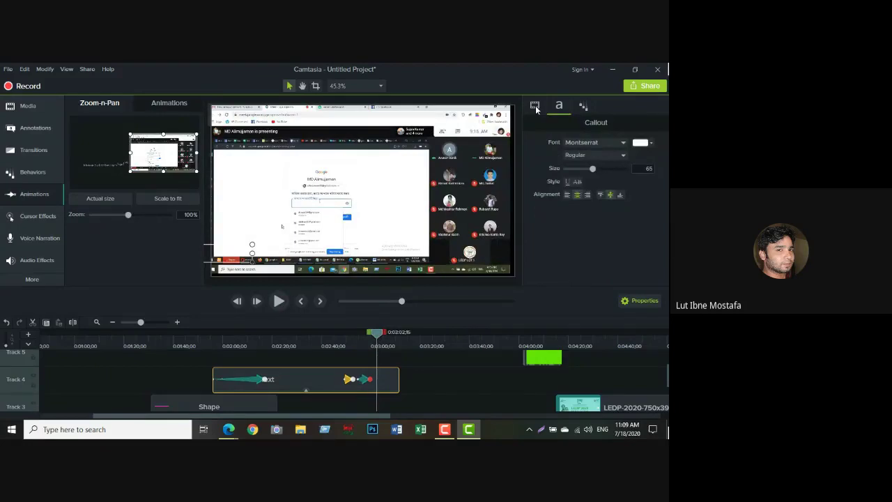
click(535, 107)
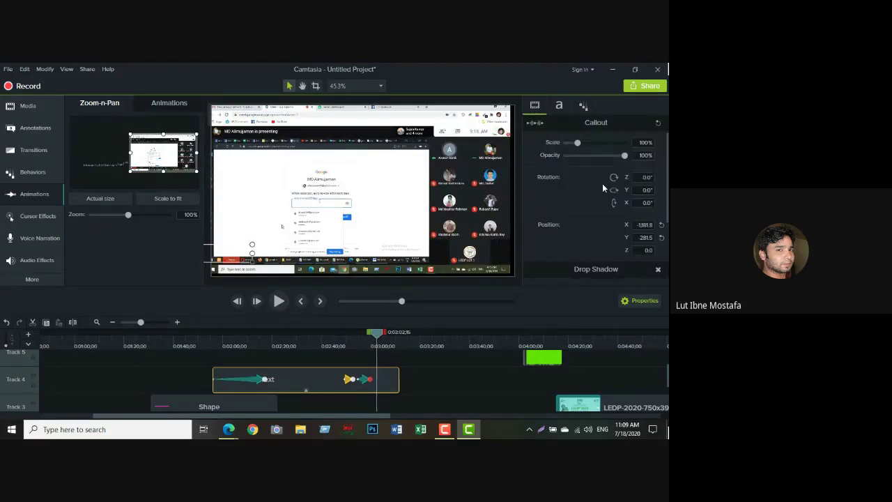
drag(624, 154, 564, 159)
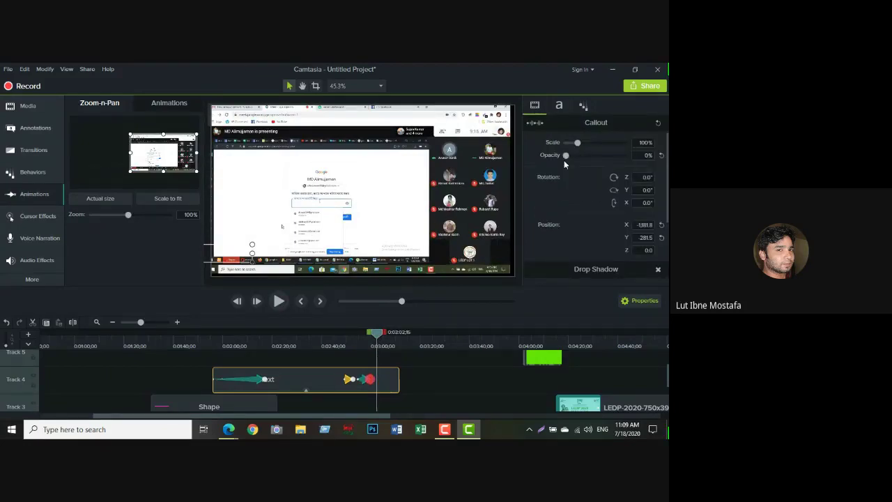
click(558, 108)
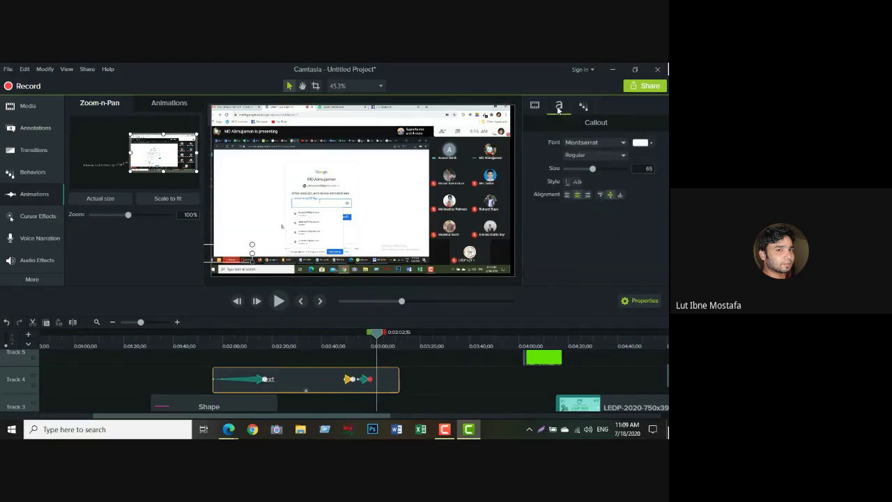
click(584, 108)
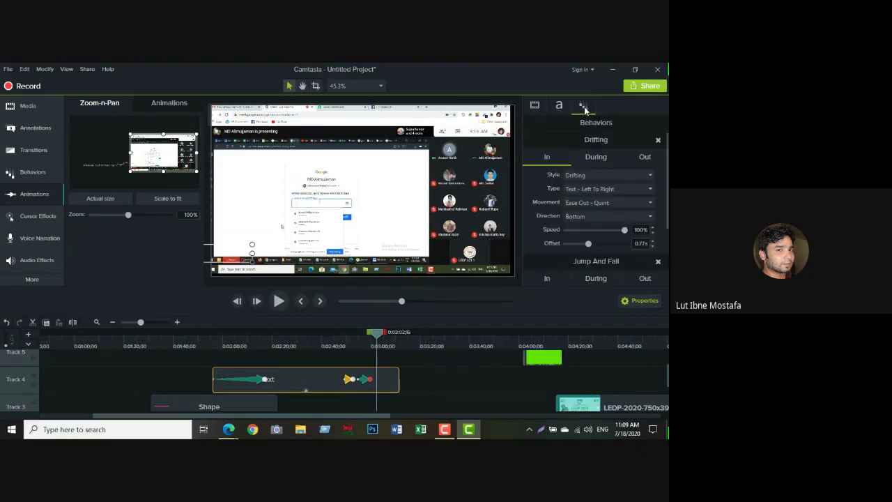
click(534, 105)
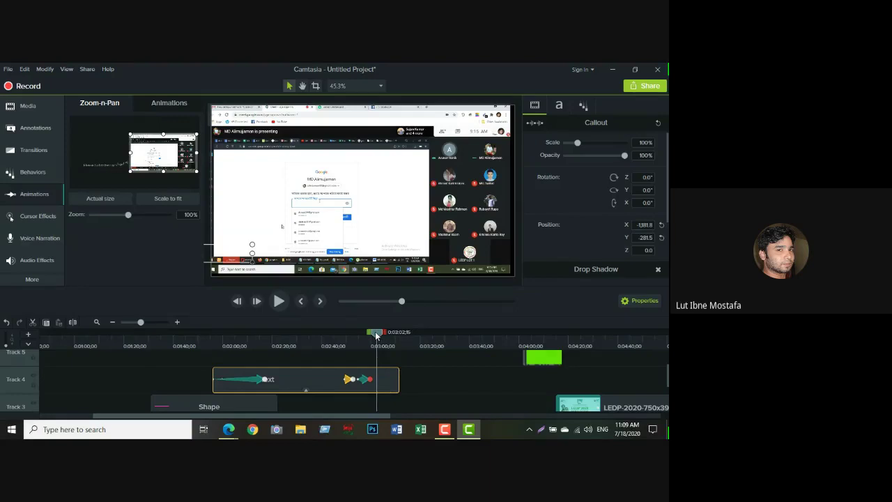
Step: Apply the Full Opacity preset animation to the LEDP-2020-750x390 image on Track 3, ending at about 0:04:36
drag(377, 337, 181, 337)
click(169, 102)
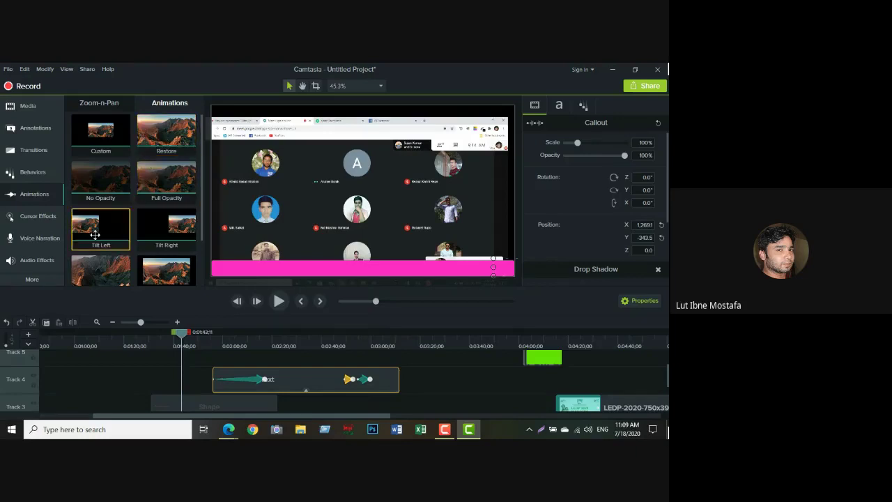
scroll(136, 235, down, 1)
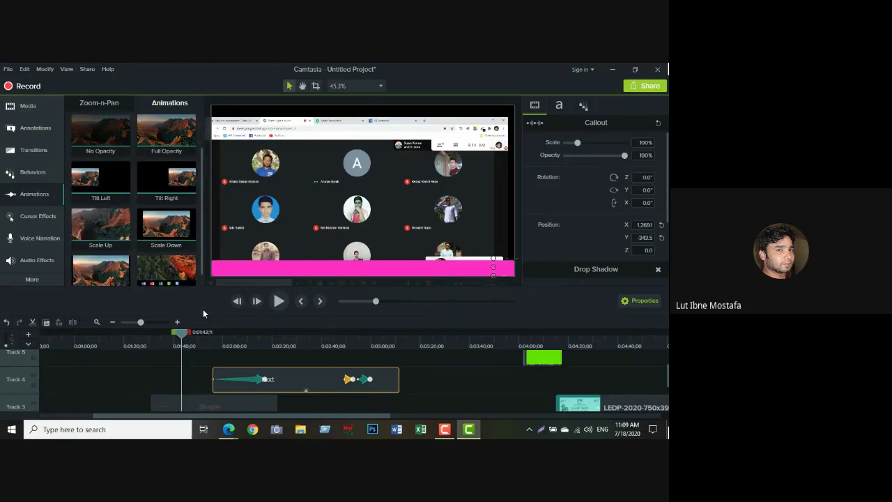
drag(182, 336, 276, 335)
scroll(148, 385, down, 3)
scroll(156, 382, up, 2)
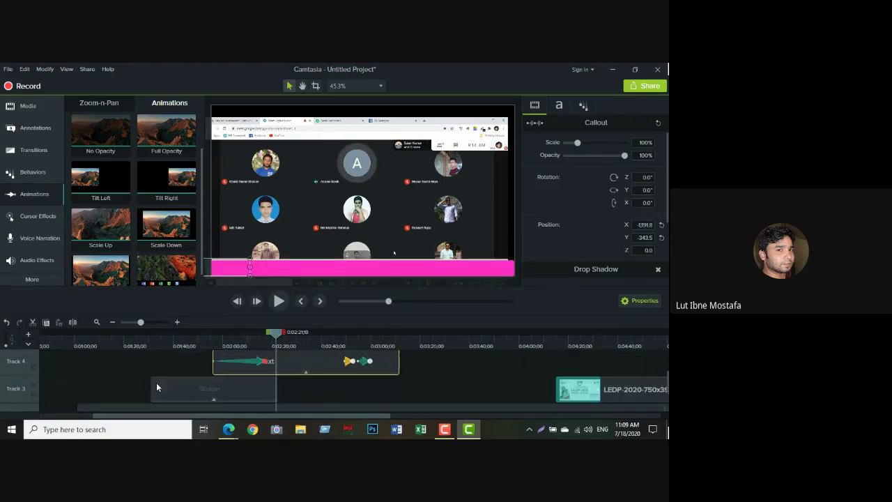
drag(371, 417, 465, 433)
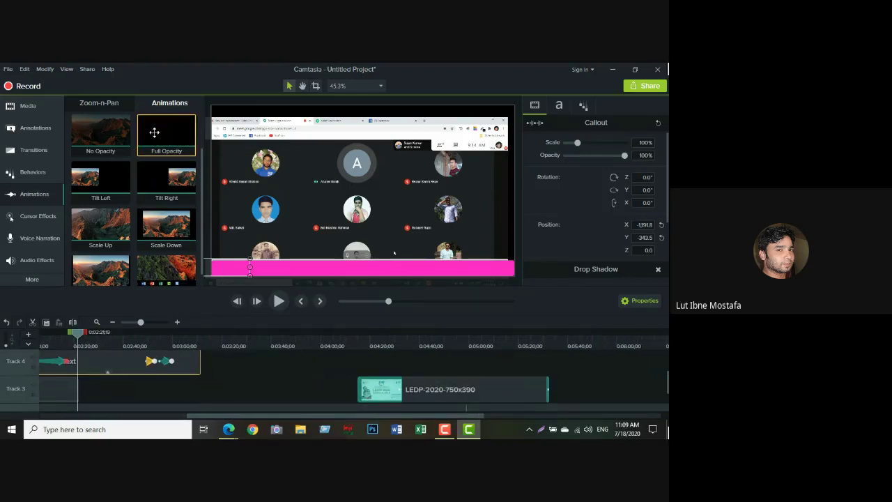
drag(154, 133, 409, 383)
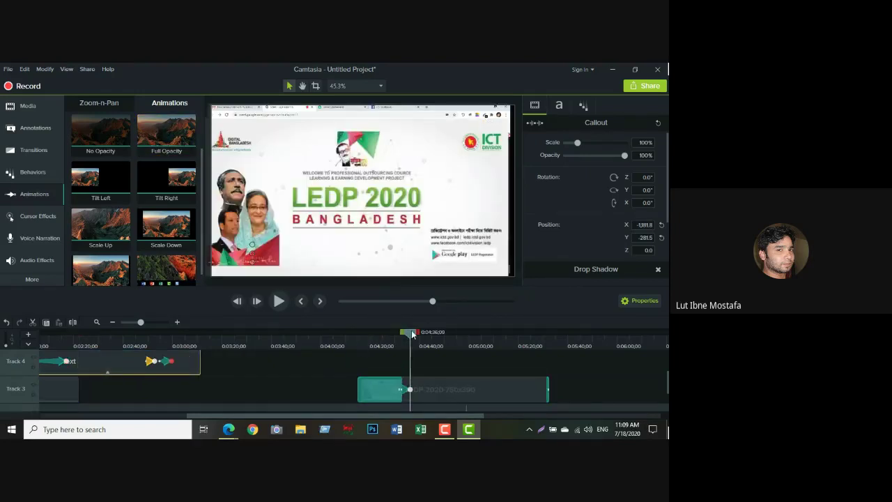
Step: Play back the LEDP-2020-750x390 image from just before its start through the end of its new animation
drag(407, 336, 348, 337)
click(277, 302)
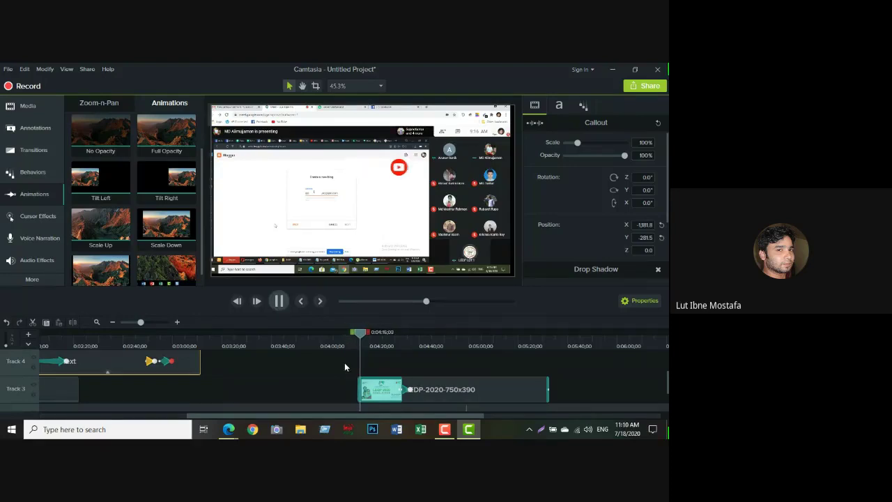
click(394, 341)
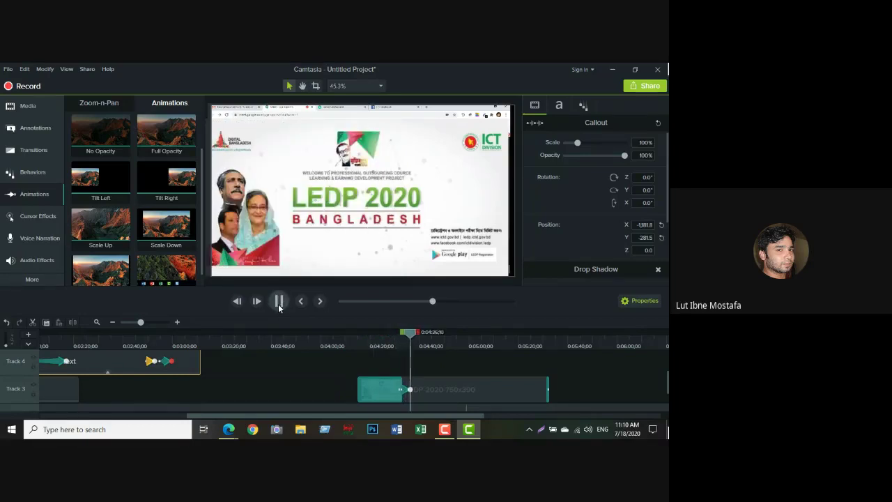
click(279, 303)
Step: Stretch the animation on the LEDP-2020-750x390 image to end at about 0:04:48, and play it back
drag(410, 334, 431, 334)
click(418, 388)
mouse_move(418, 388)
mouse_down()
mouse_move(408, 388)
mouse_move(434, 390)
mouse_up()
drag(438, 335, 404, 337)
click(278, 301)
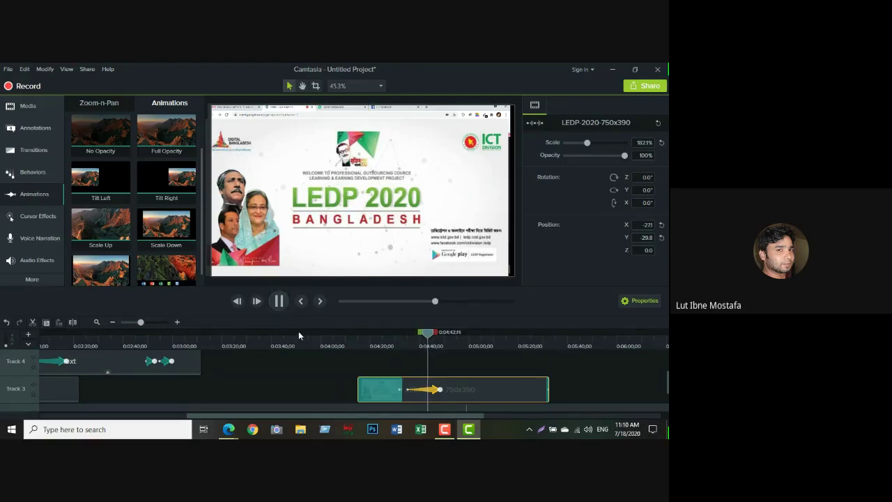
key(space)
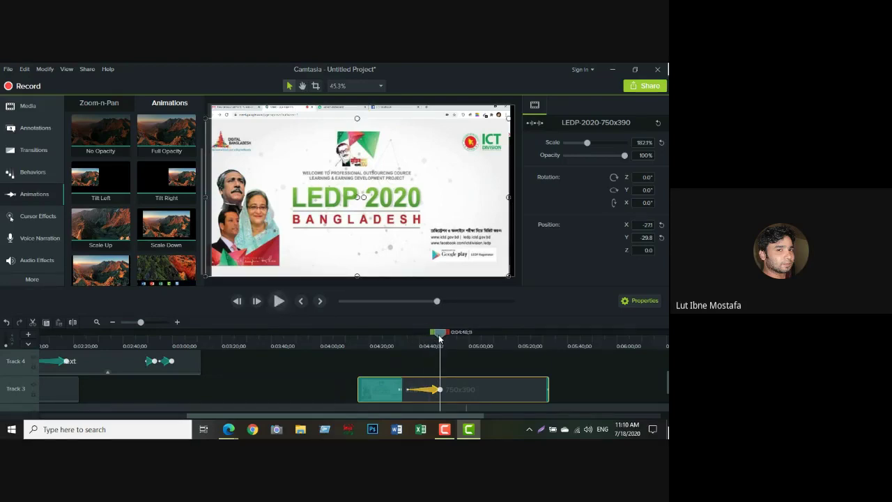
Step: Try the Cursor Highlight effect on the screen recording at 0:03:43;04 and play it back
drag(362, 347, 279, 346)
click(33, 221)
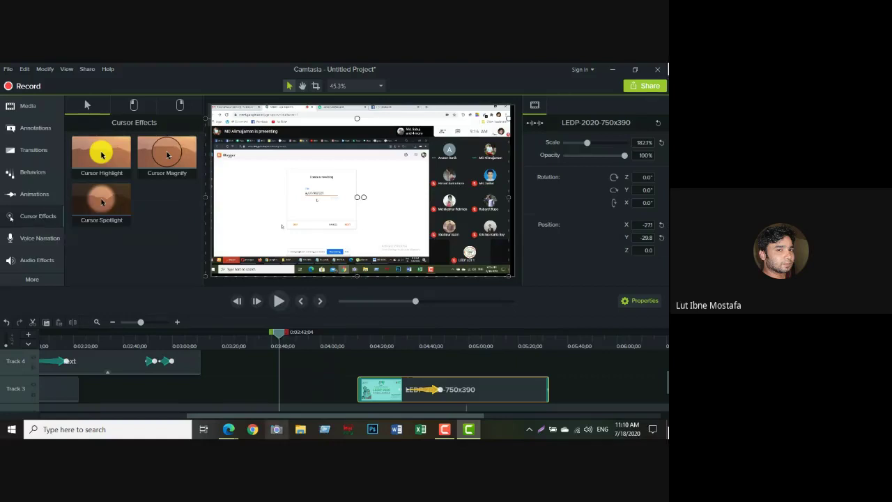
drag(101, 154, 292, 195)
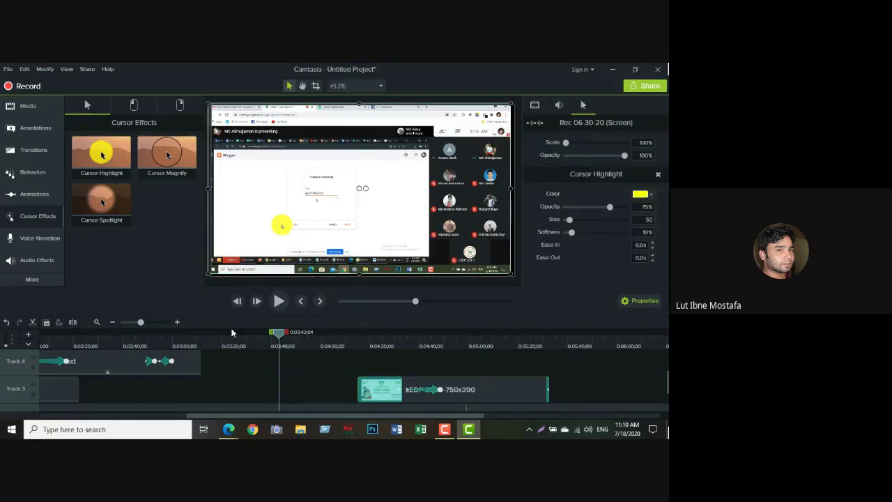
scroll(307, 369, down, 2)
scroll(307, 372, up, 3)
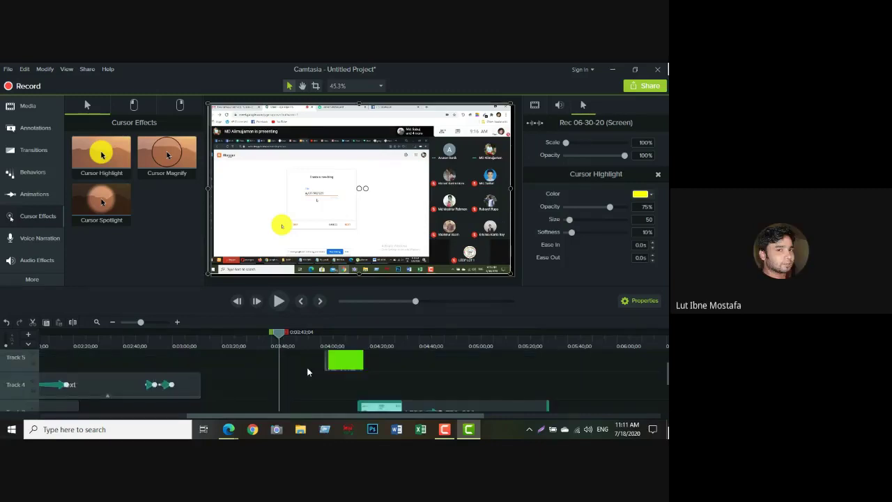
click(278, 306)
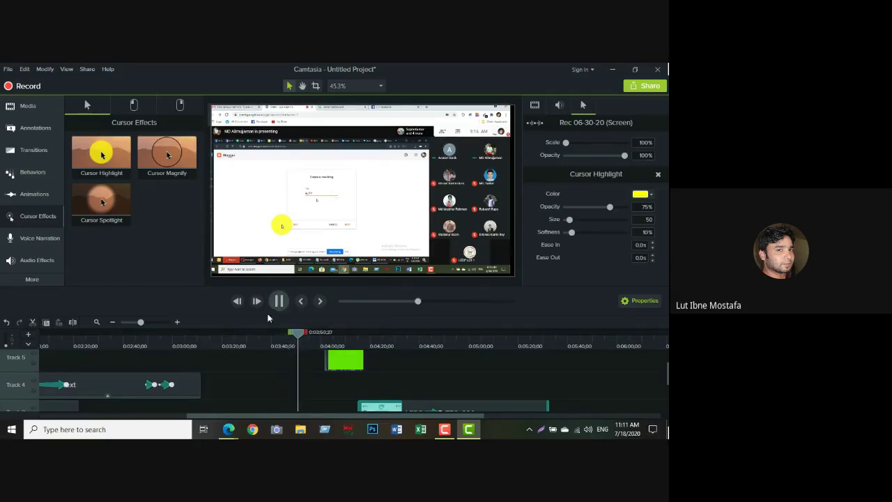
Step: Preview the highlighted cursor at about 0:06:36 in the recording, and undo the Cursor Highlight effect
drag(301, 334, 638, 360)
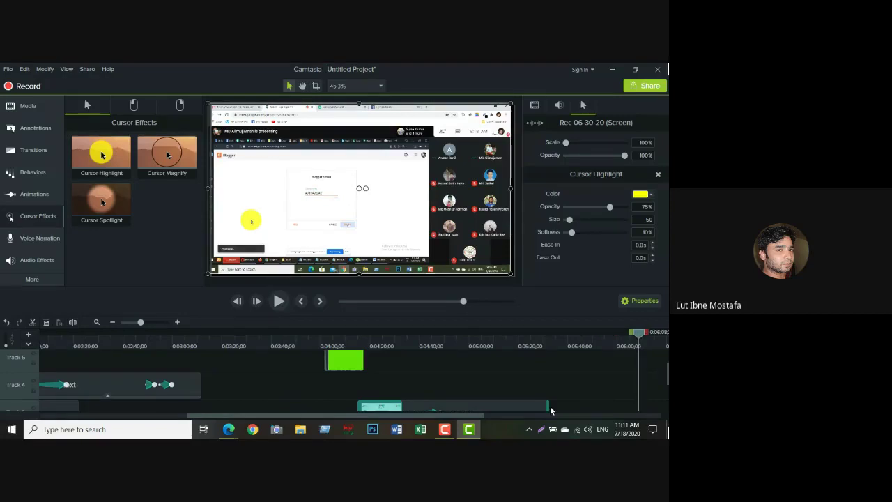
drag(452, 421, 613, 420)
drag(290, 342, 355, 348)
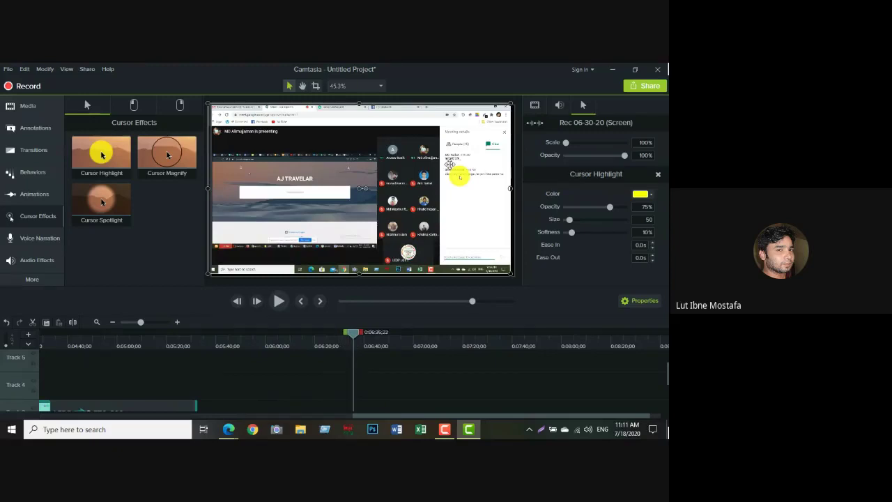
drag(356, 336, 359, 355)
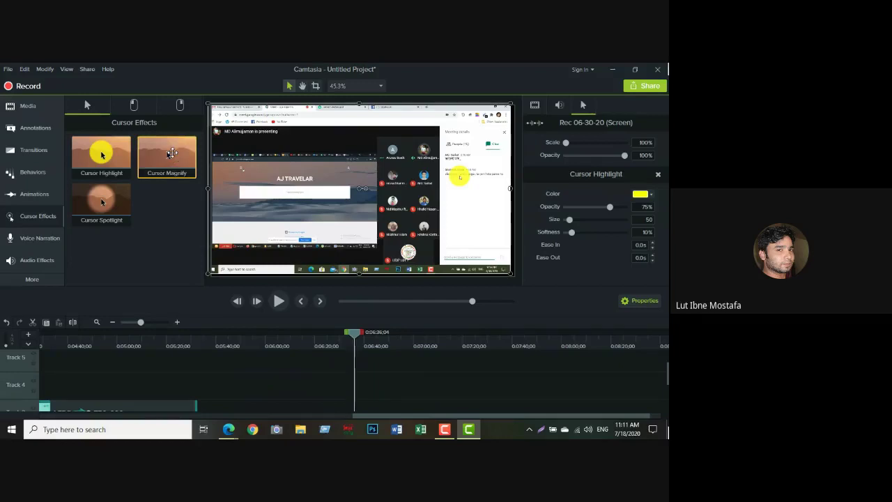
click(6, 322)
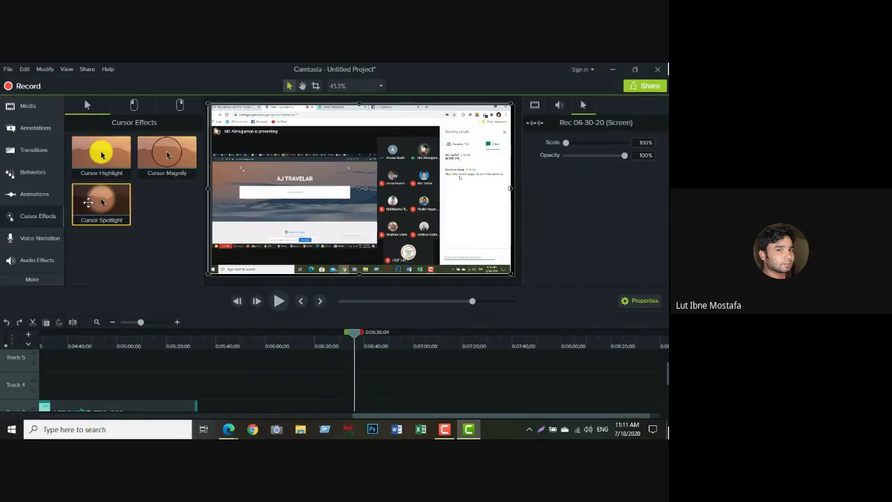
Step: Apply the Cursor Spotlight effect to the screen recording and play it back from 0:06:36;04
drag(97, 202, 327, 218)
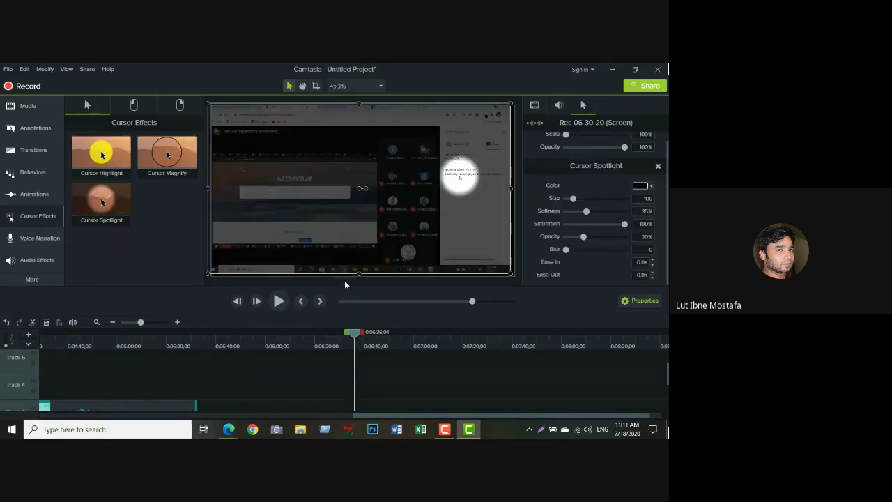
click(277, 301)
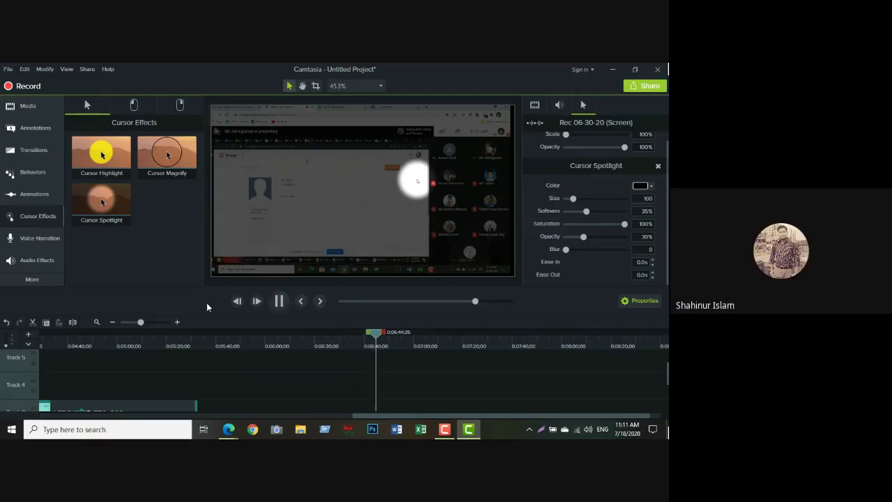
click(212, 227)
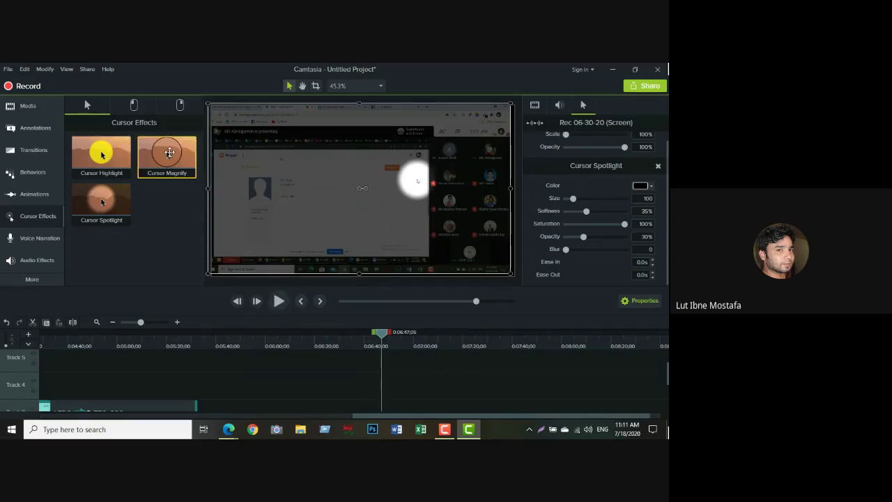
Step: Add the Cursor Magnify effect to the screen recording and preview it, ending with the playhead at 0:06:28;10
drag(170, 152, 417, 189)
drag(426, 189, 424, 190)
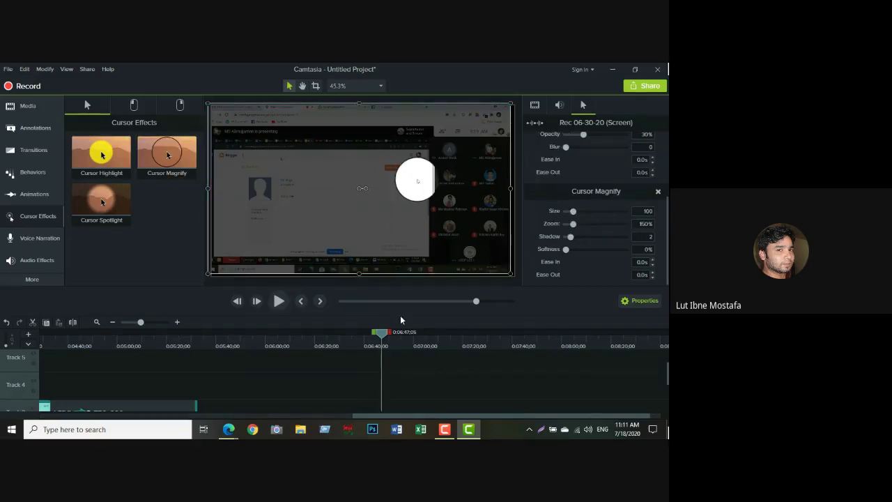
click(279, 302)
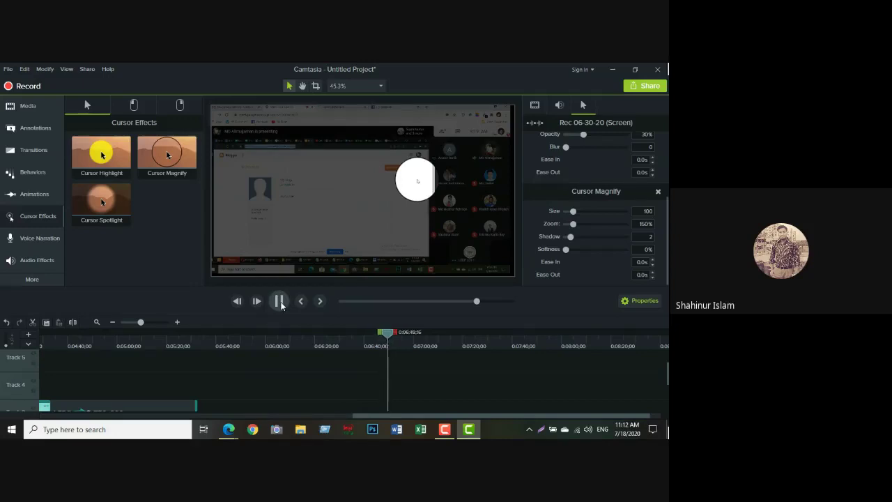
drag(391, 336, 335, 364)
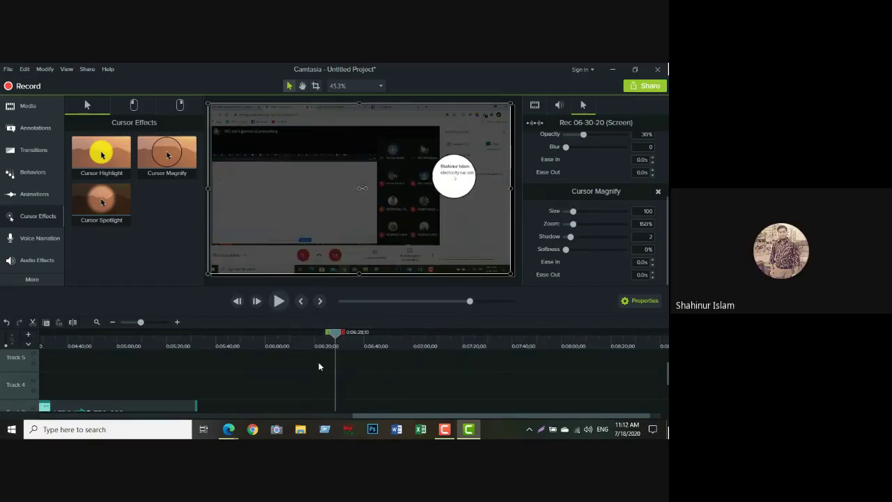
Step: Add the Left Click Warp effect to the screen recording and play it back from 0:06:09;21
click(135, 108)
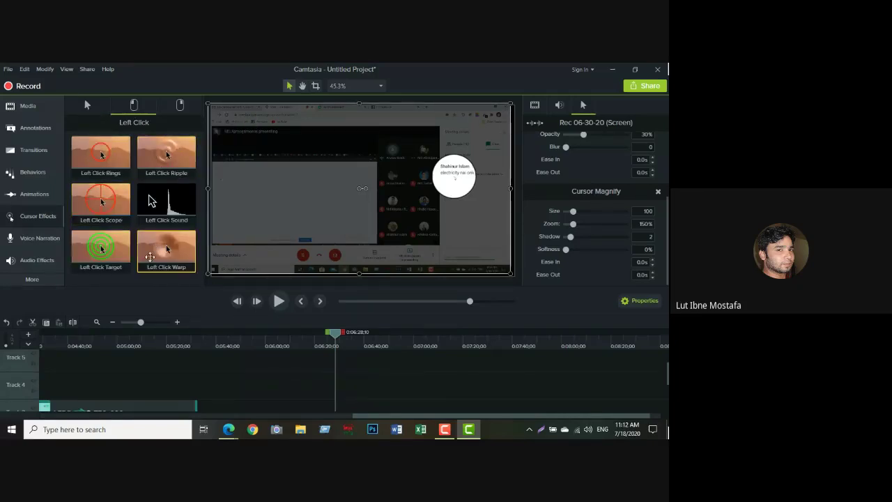
drag(167, 258, 434, 190)
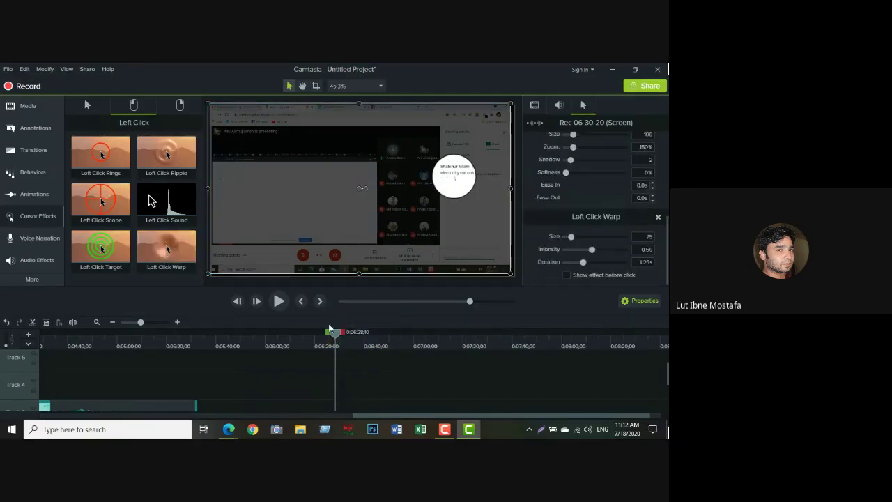
drag(335, 336, 289, 333)
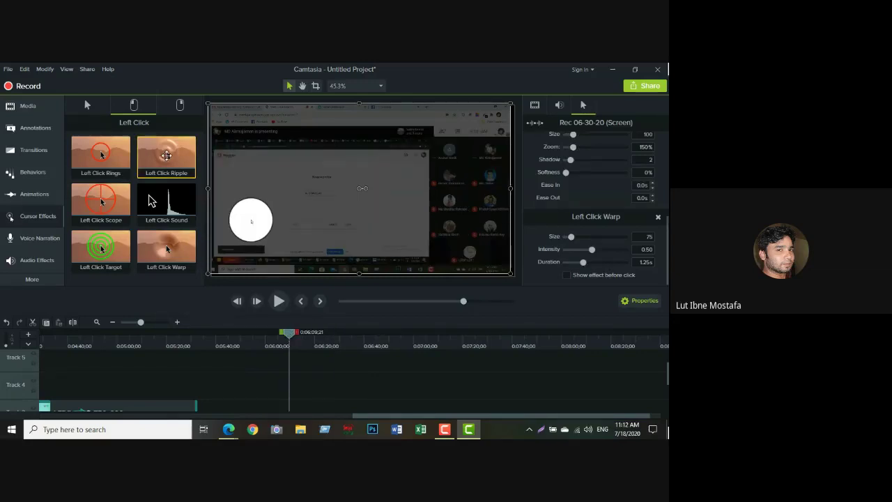
click(278, 304)
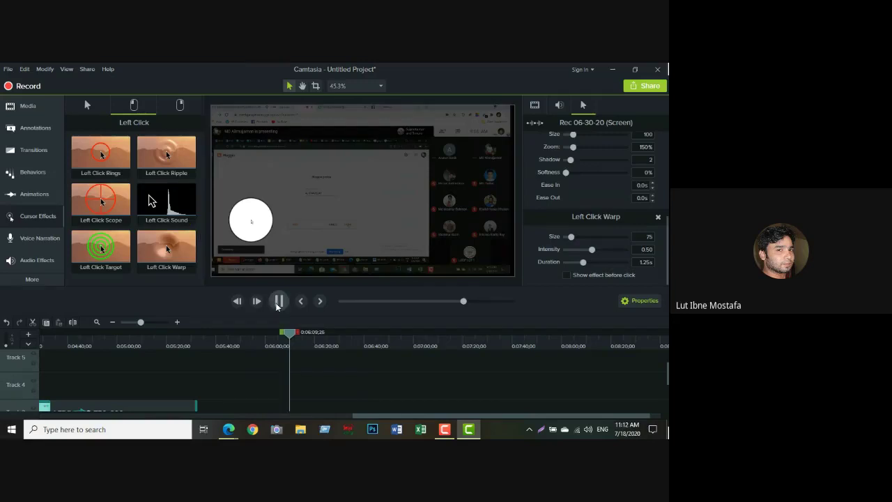
click(278, 304)
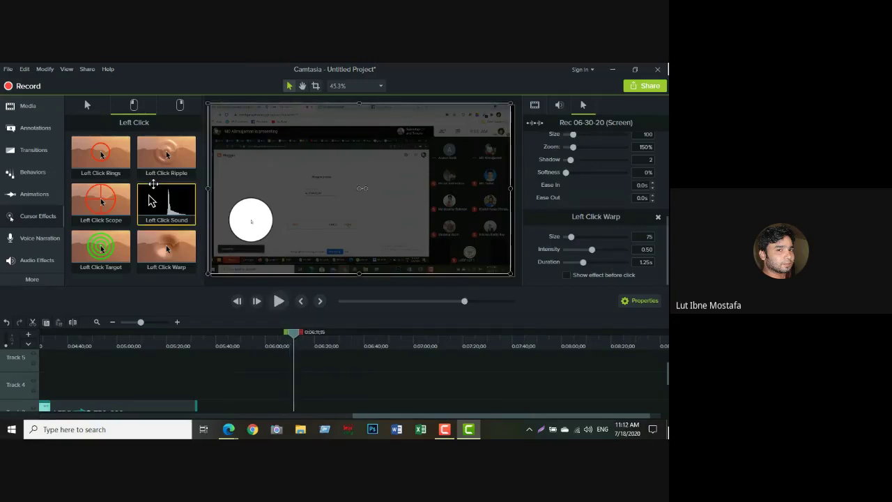
Step: Add the Cursor Highlight effect on top of the recording's other cursor effects and play it back to about 0:06:28
click(85, 104)
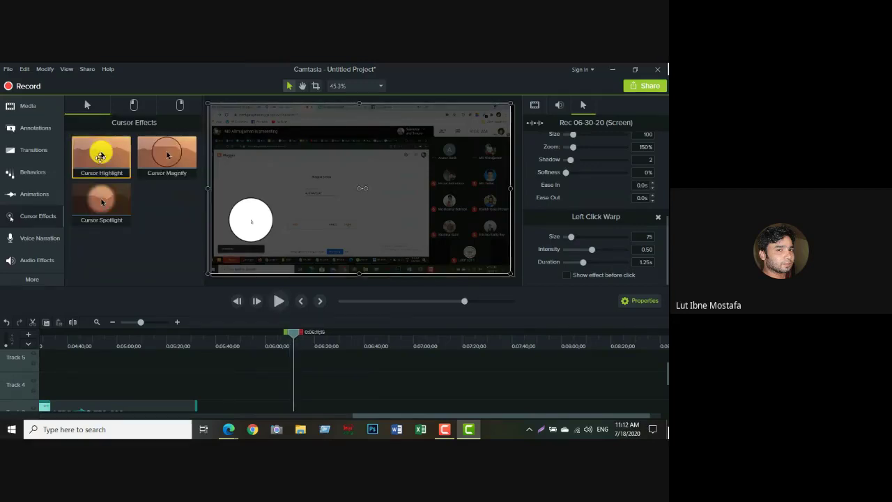
drag(101, 156, 234, 248)
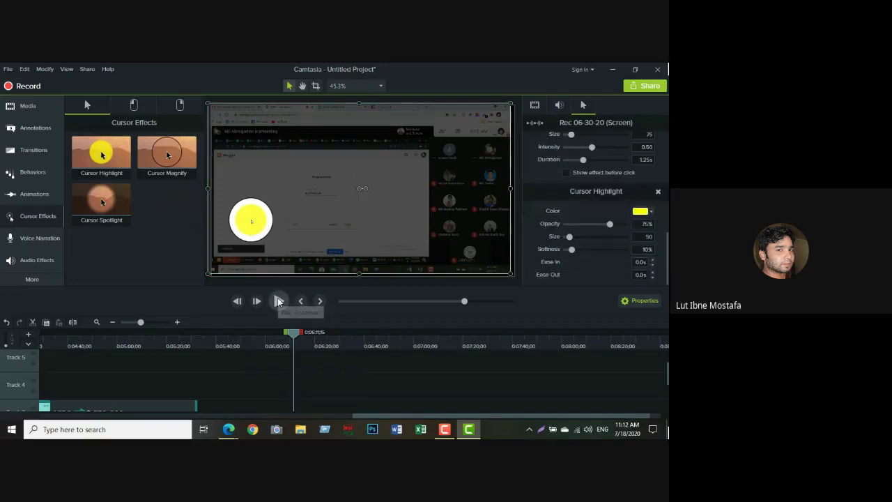
click(279, 301)
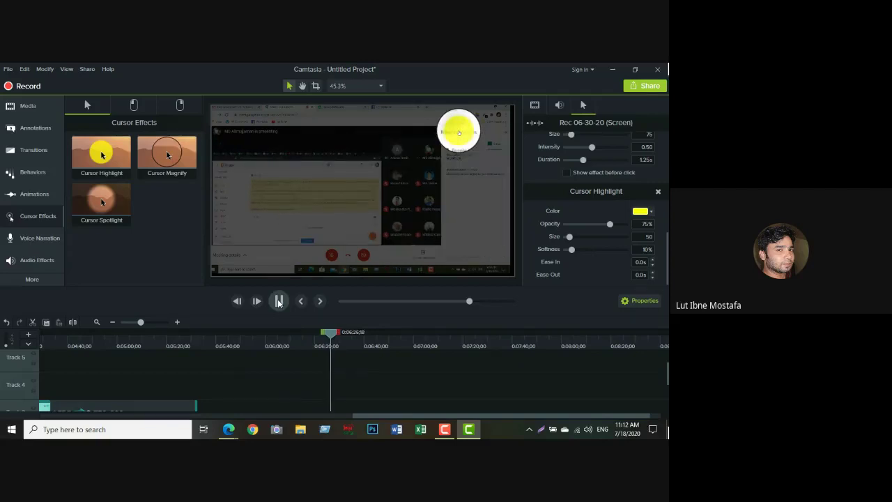
click(241, 265)
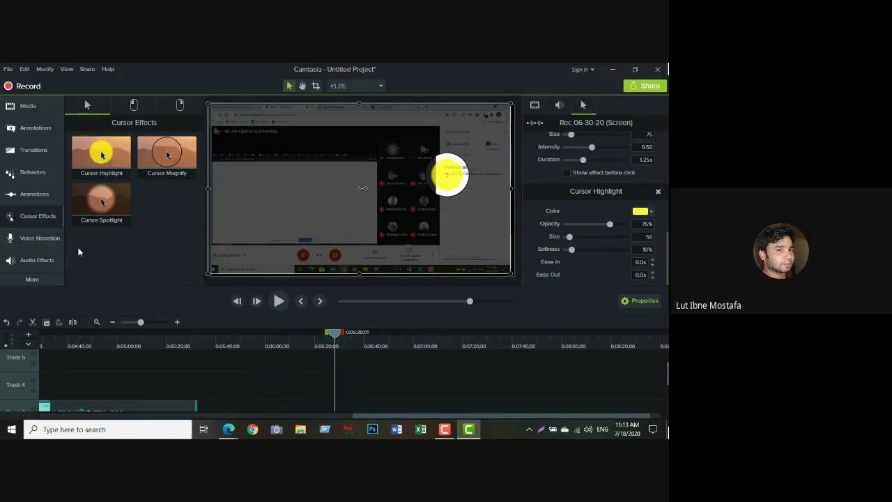
Step: Look over the voice narration options and the audio effects, and switch to Chrome
click(42, 240)
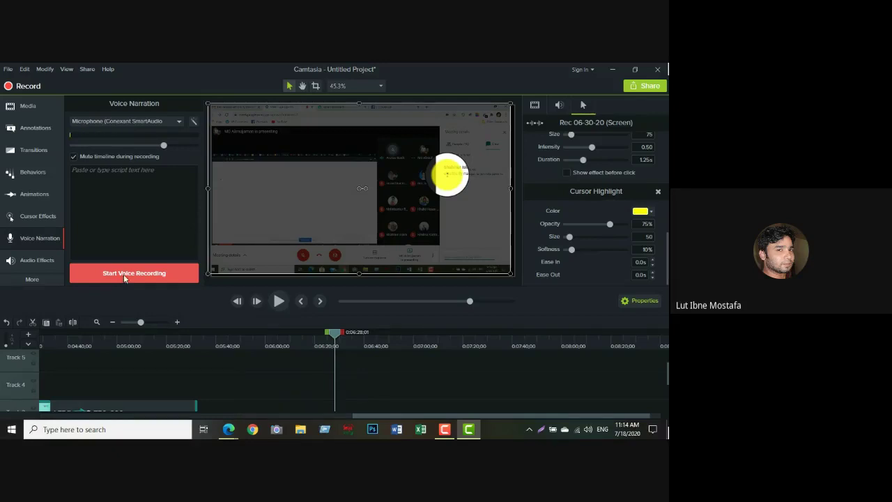
click(31, 263)
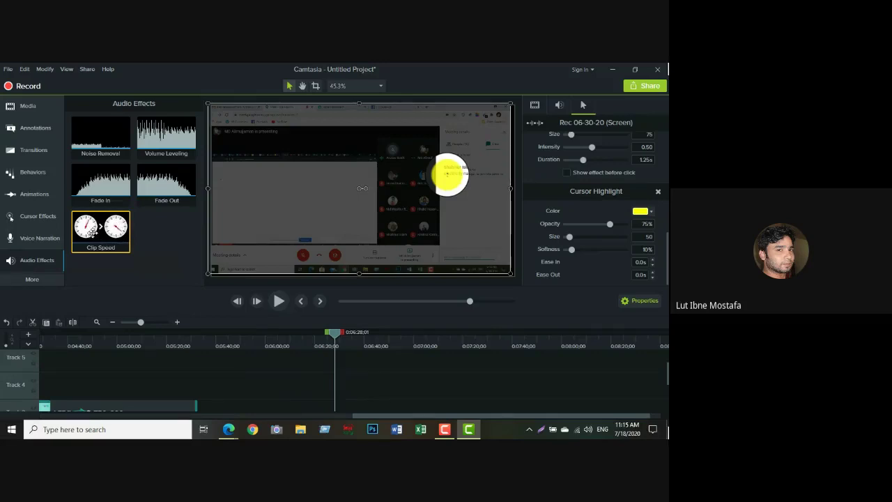
click(253, 429)
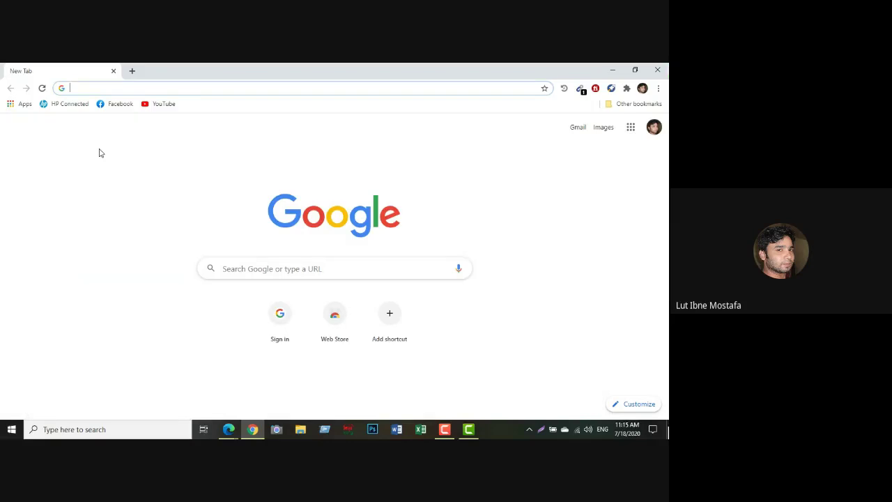
text(ff)
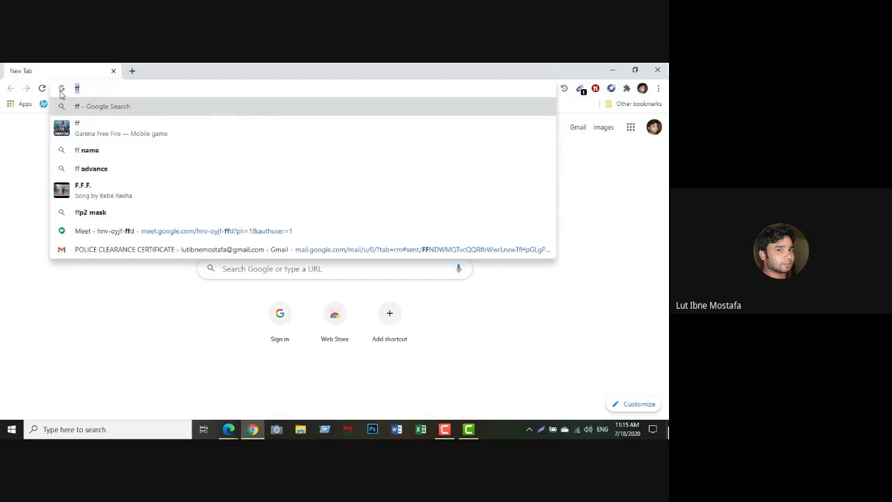
click(132, 70)
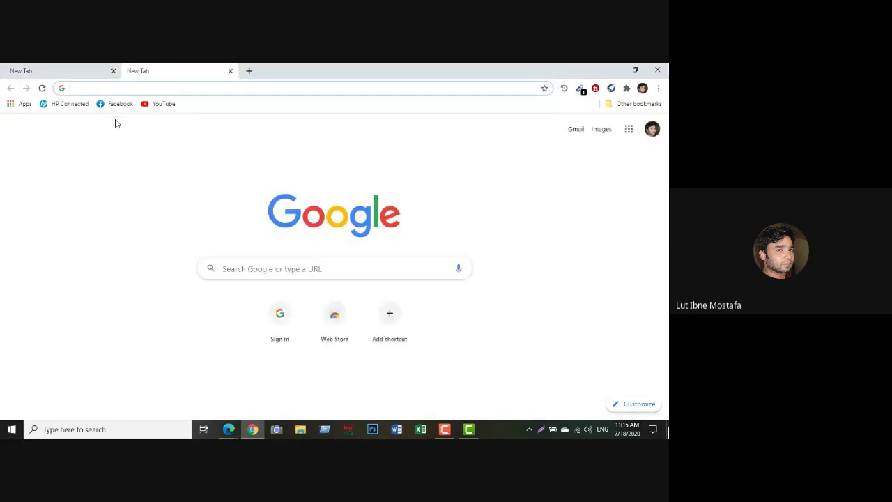
text(fiverr.com)
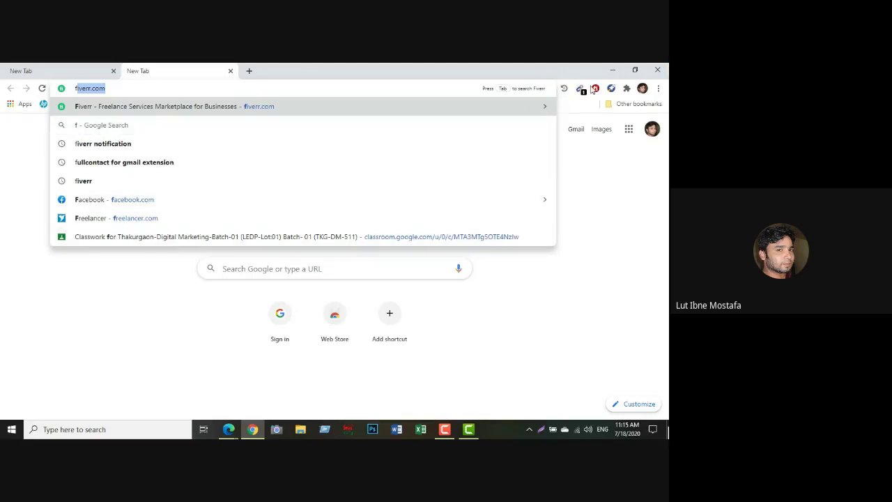
key(Tab)
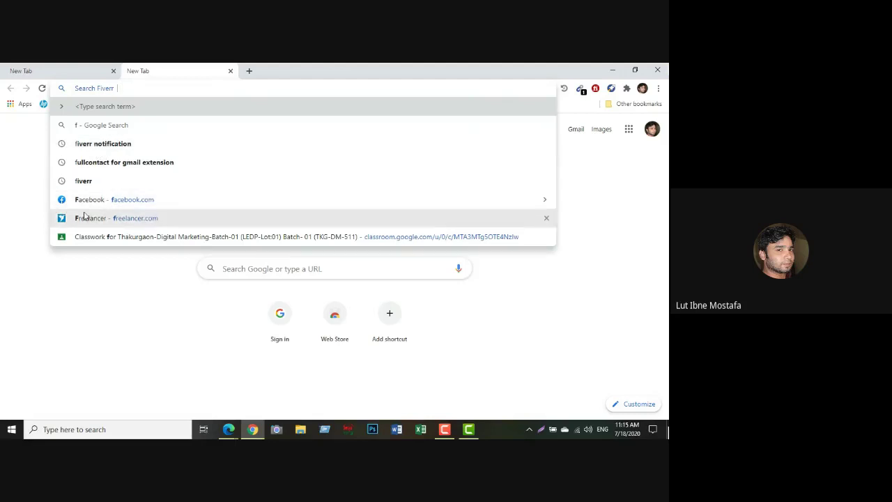
click(109, 145)
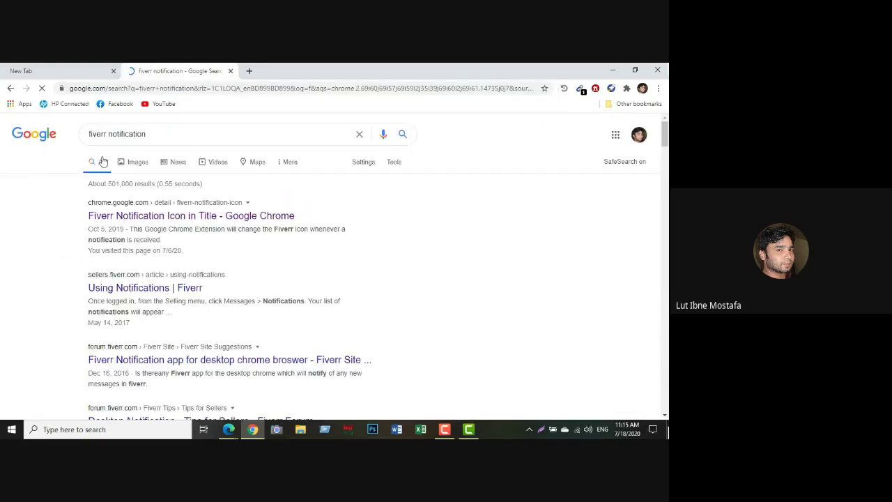
click(160, 136)
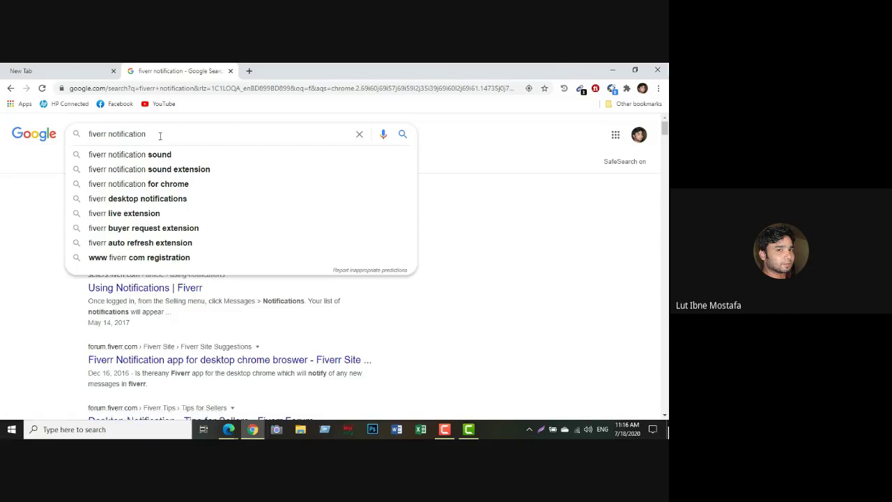
drag(147, 134, 120, 138)
Step: Open fiverr.com in a new browser tab and go to the account's profile page
click(249, 71)
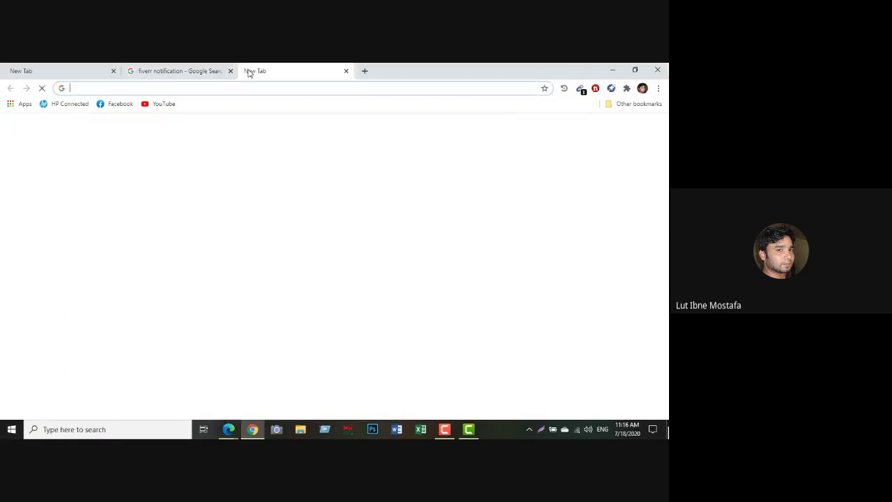
text(fiverr.com)
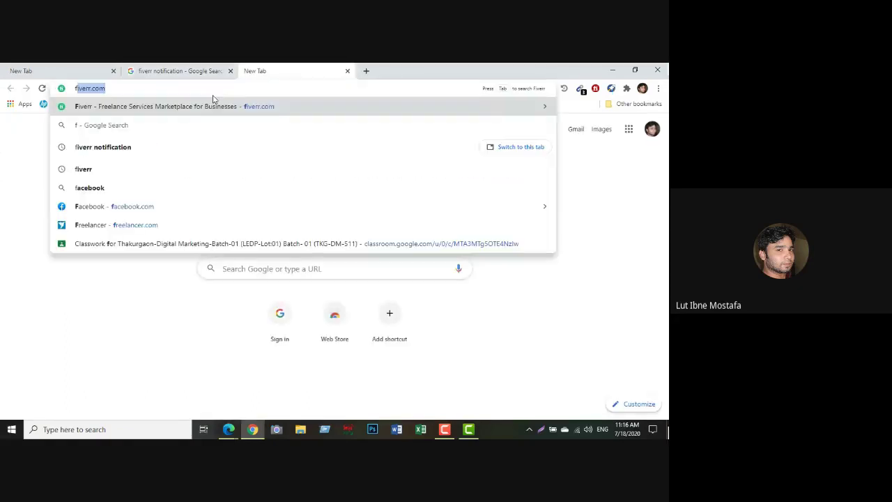
key(Return)
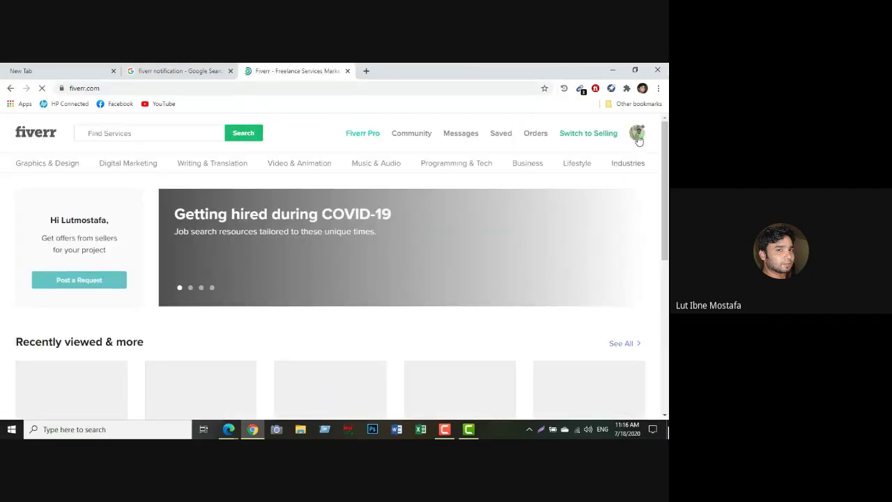
click(637, 136)
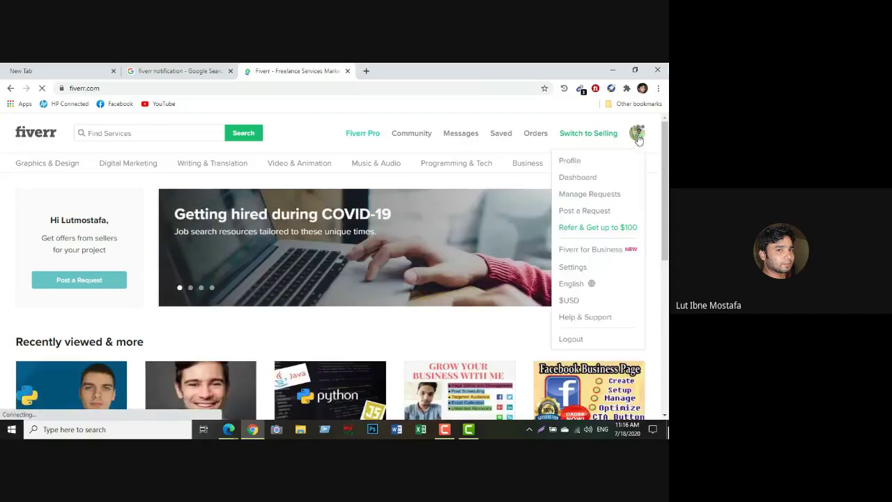
click(572, 163)
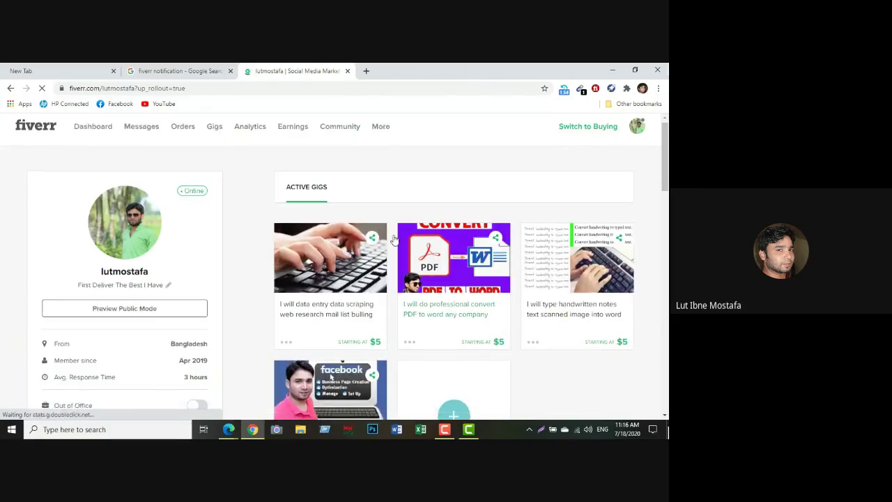
Step: Look over the active gigs and open the one for typing handwritten notes and scanned images into Word, down to its video
scroll(334, 220, down, 2)
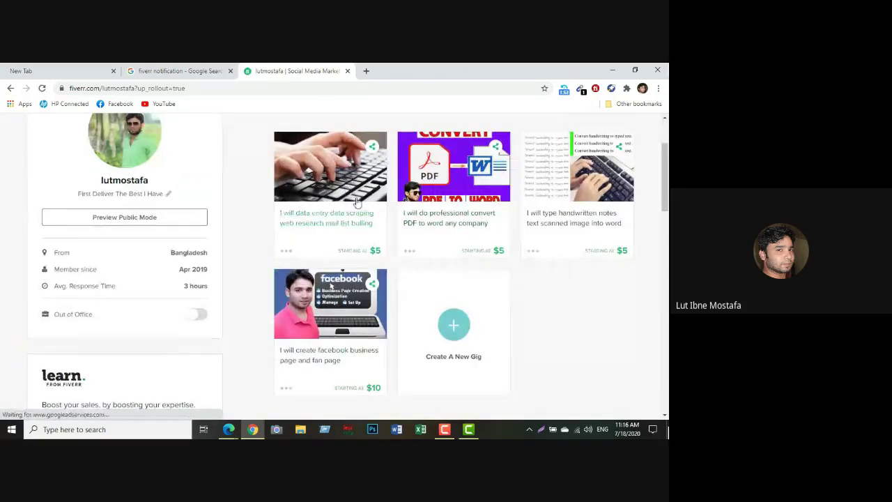
scroll(357, 203, up, 3)
scroll(357, 202, down, 3)
scroll(667, 254, up, 1)
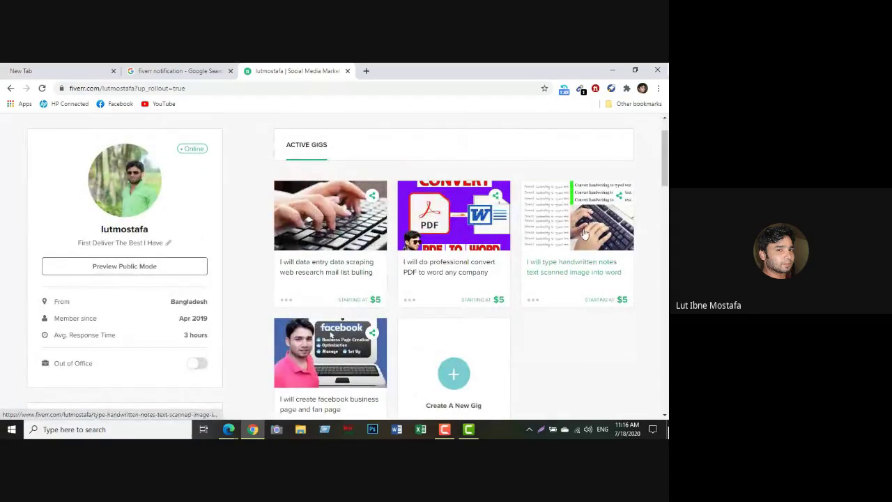
click(575, 265)
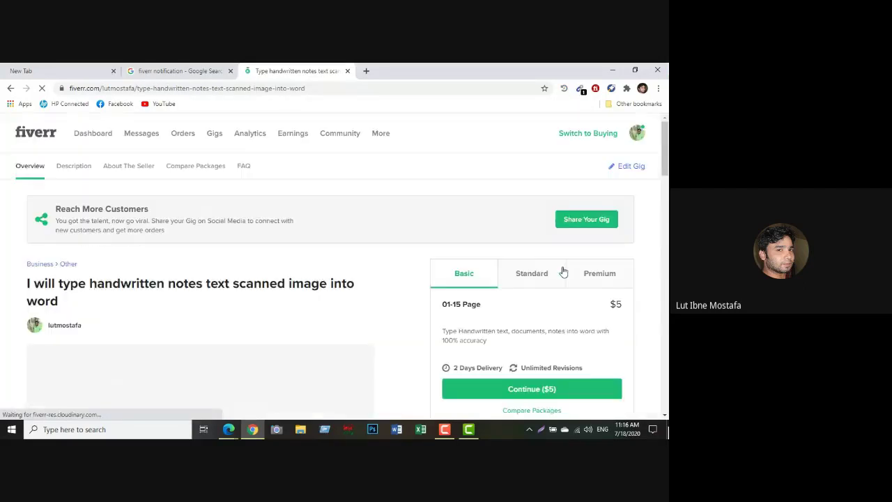
scroll(340, 276, down, 3)
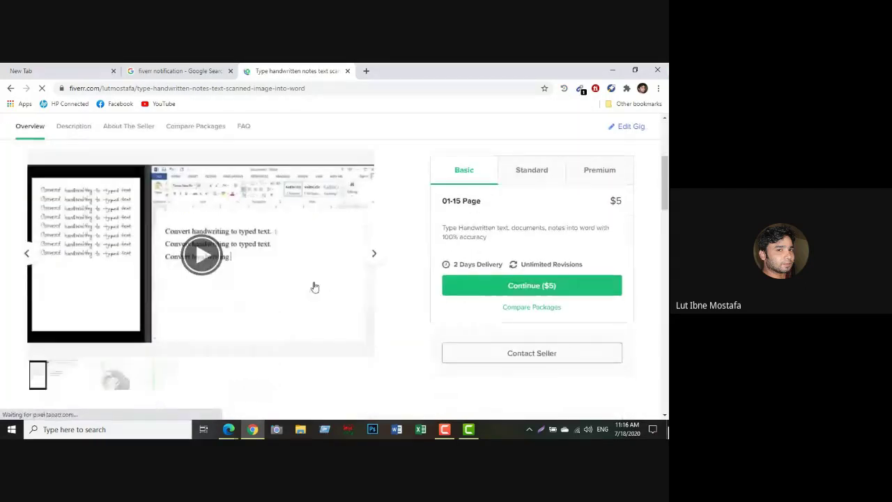
Step: Play the gig's video, replay it in full screen, then return to the page view and pause it
click(201, 256)
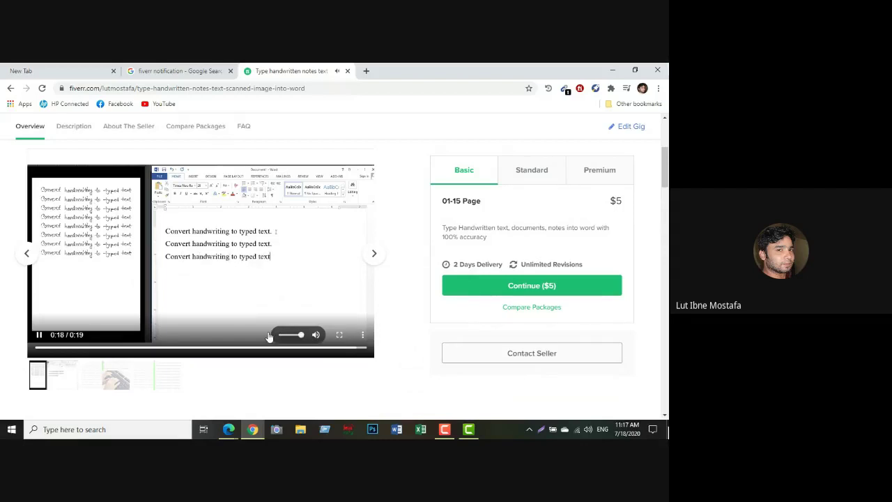
click(338, 335)
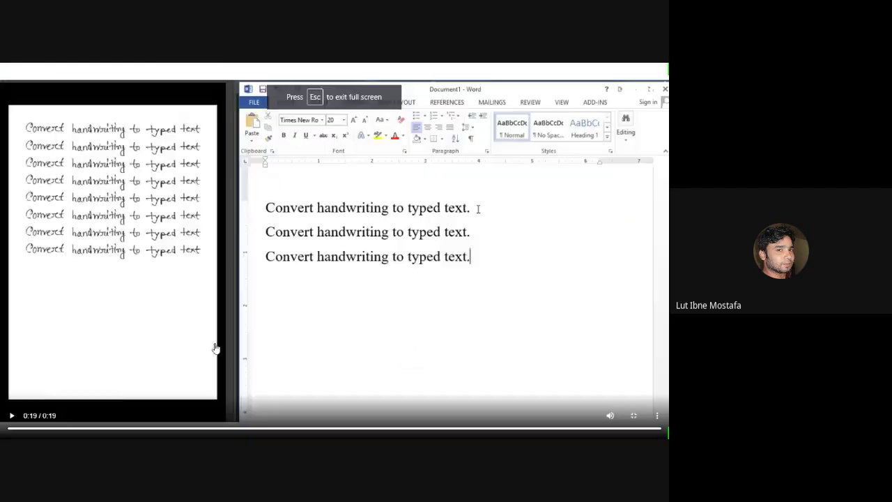
click(11, 416)
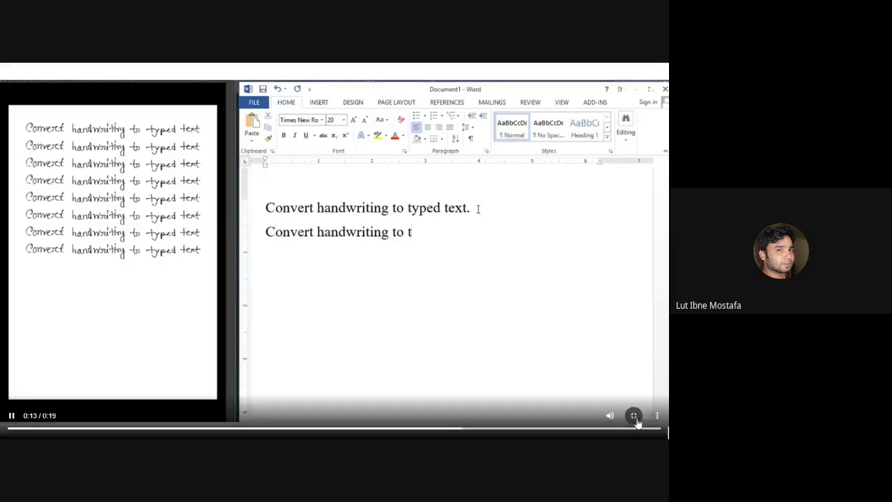
click(635, 416)
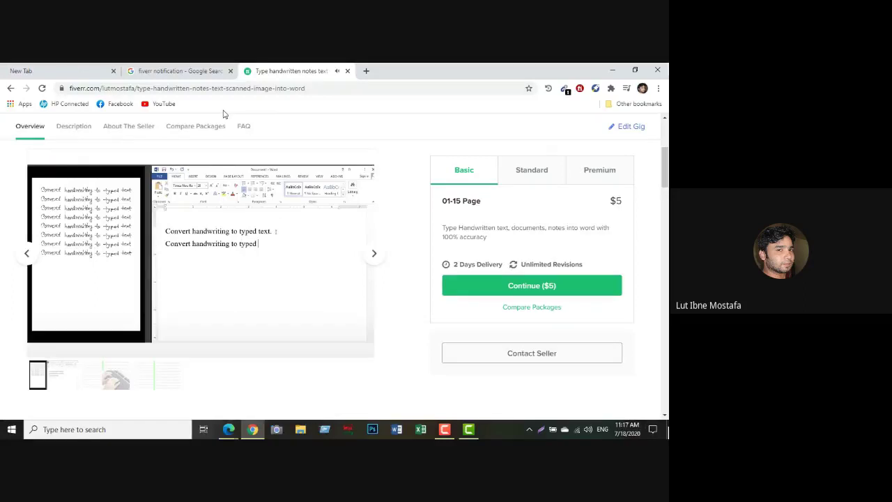
click(230, 328)
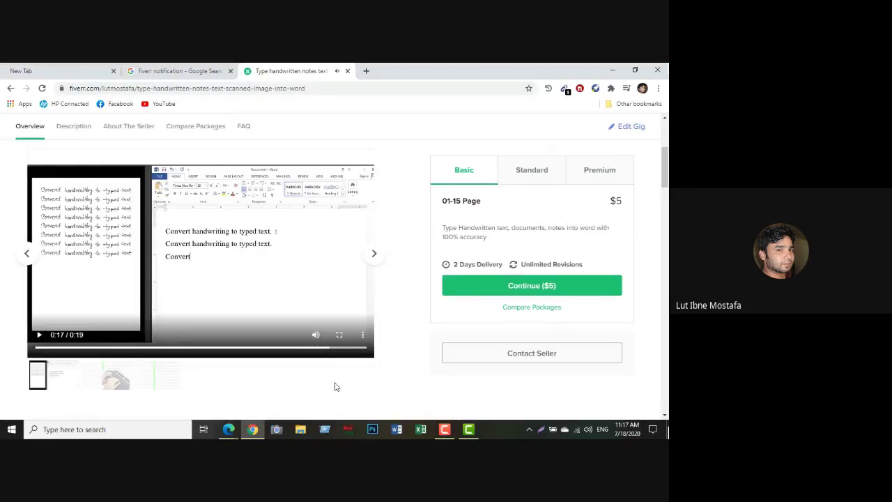
Step: Switch to Camtasia and review the screen recording's audio and cursor effect properties
click(470, 432)
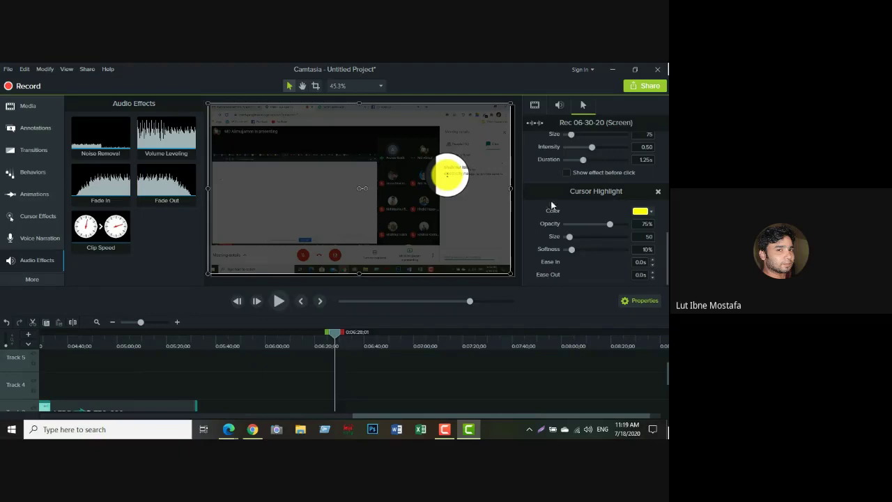
click(561, 106)
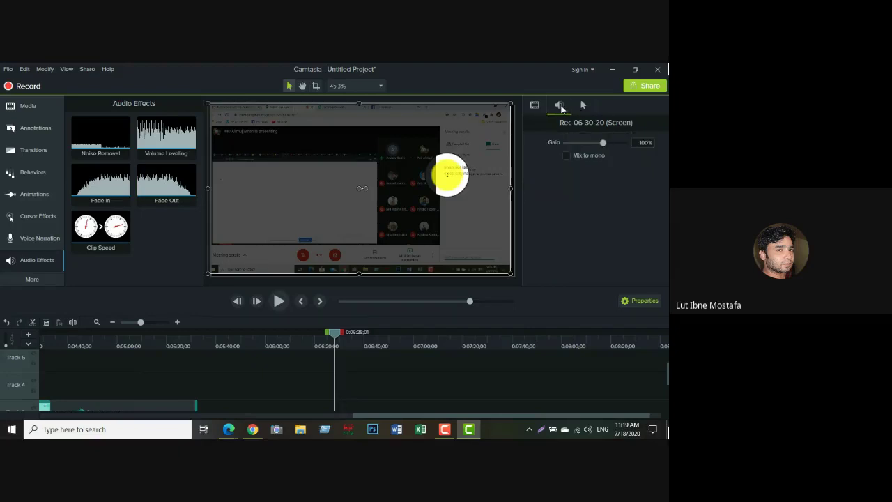
click(581, 105)
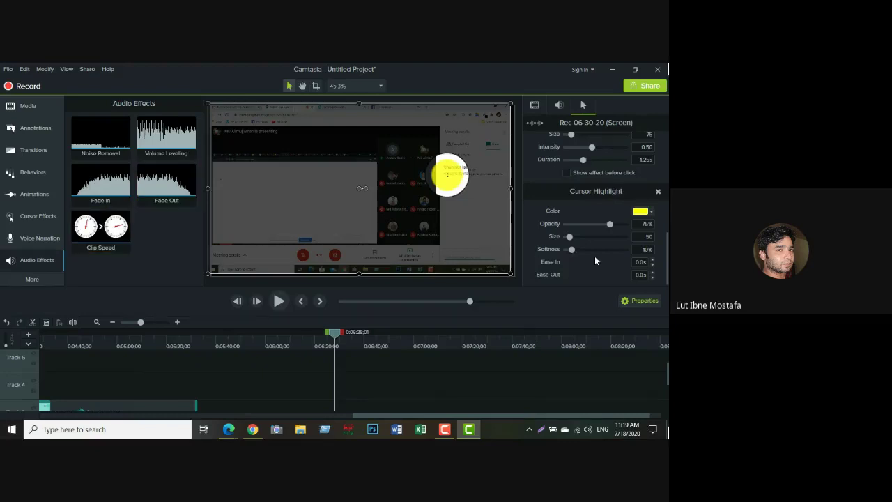
scroll(595, 198, up, 3)
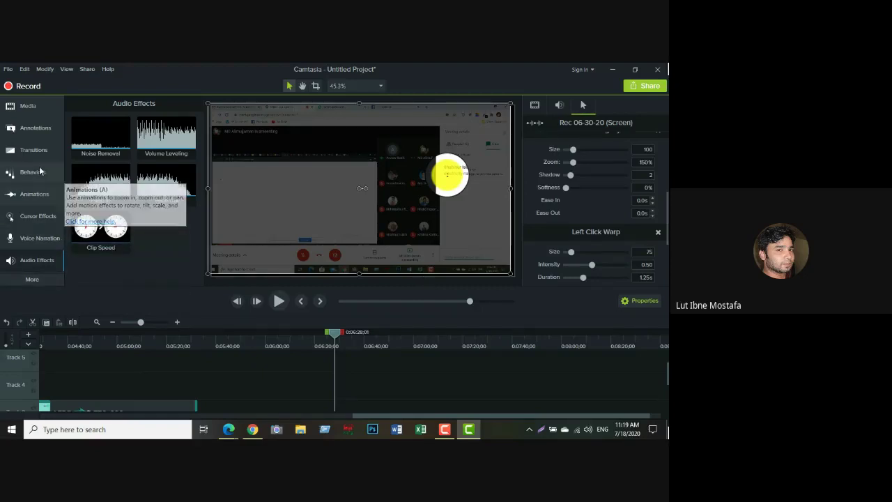
Step: Show the available visual effects, check the media bin, and return to the visual effects
click(32, 279)
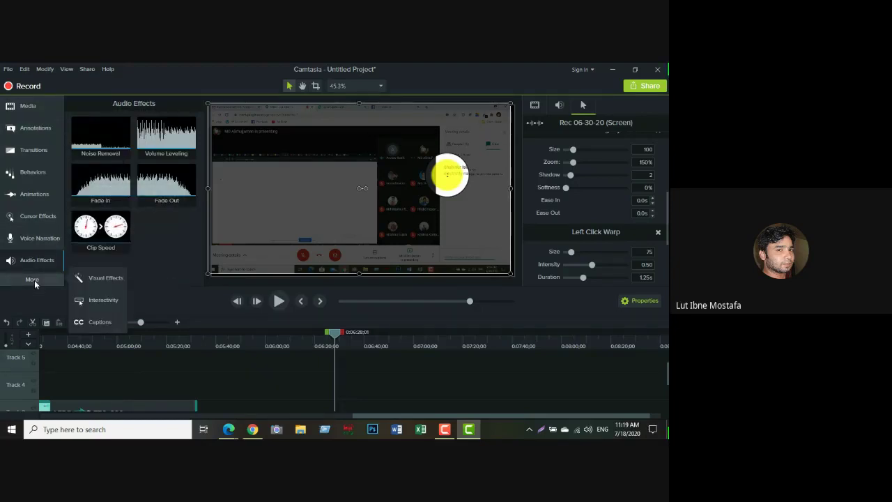
click(95, 280)
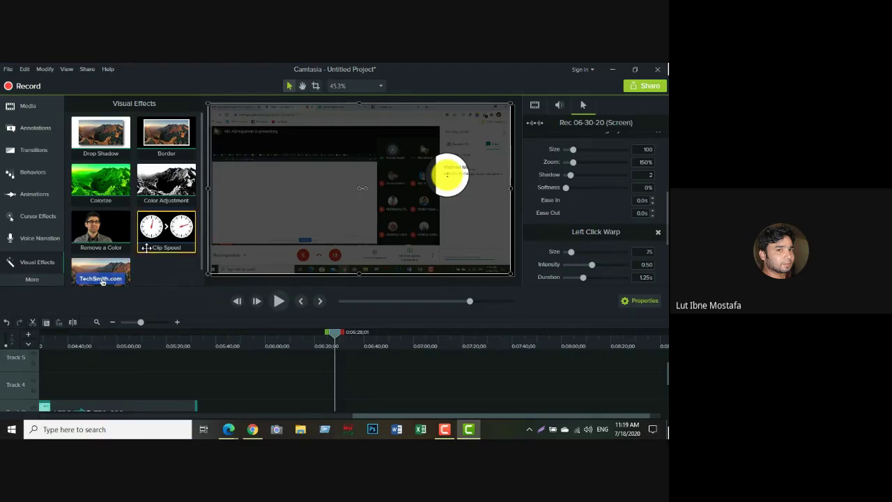
click(34, 106)
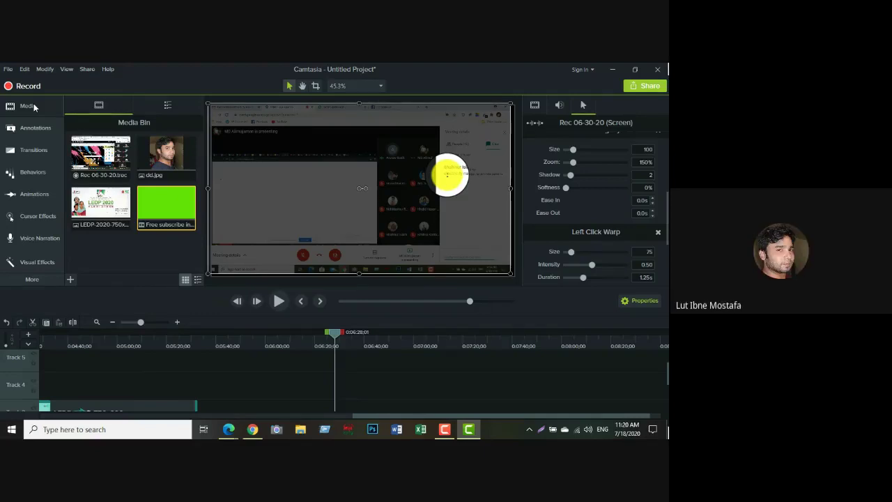
click(25, 265)
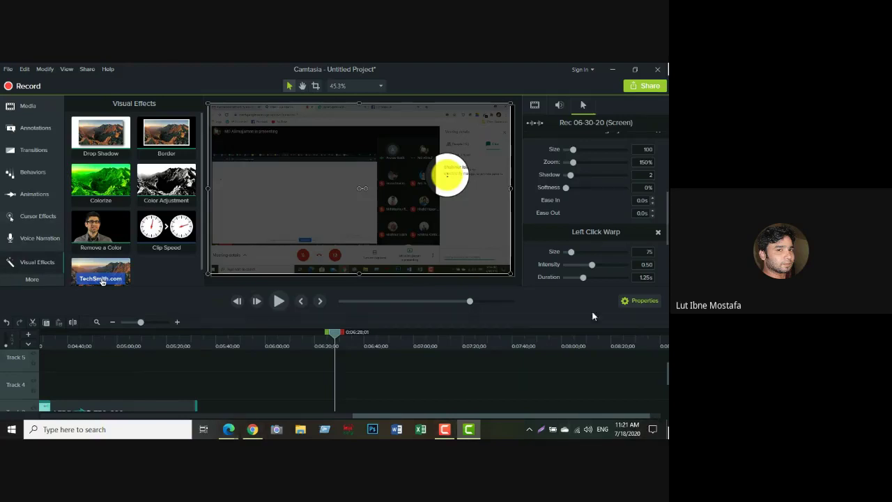
click(42, 264)
click(42, 263)
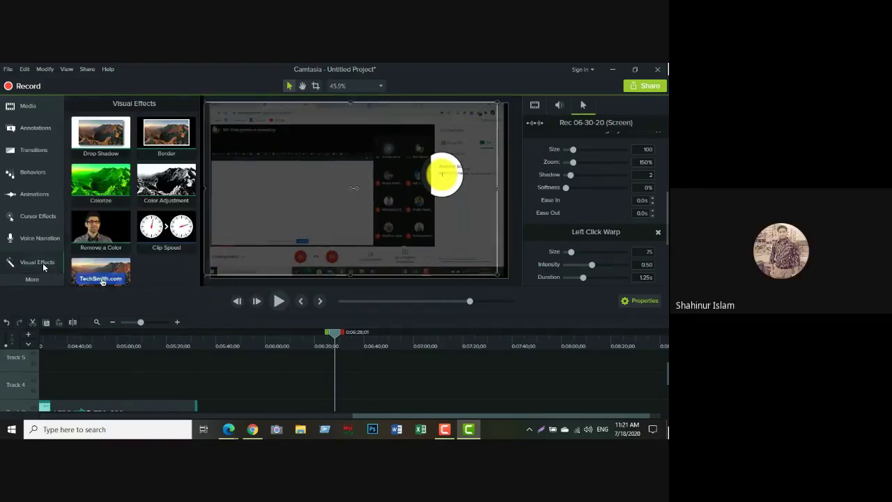
click(43, 279)
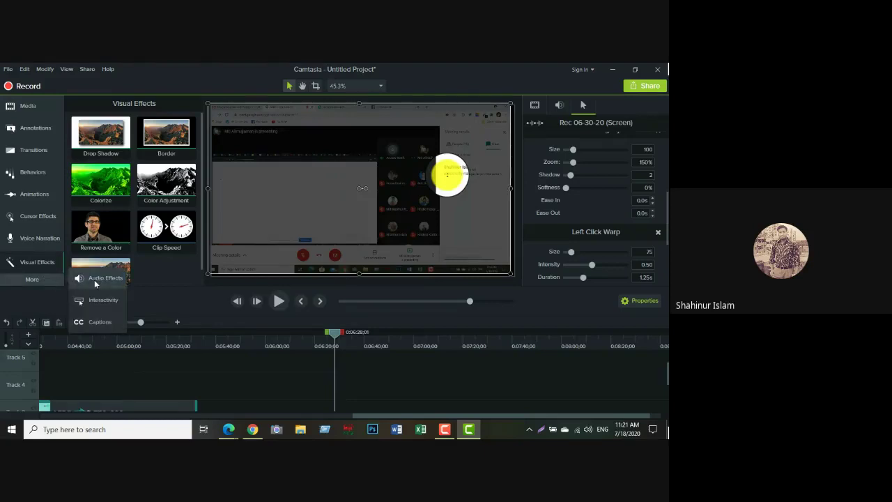
click(35, 261)
click(35, 262)
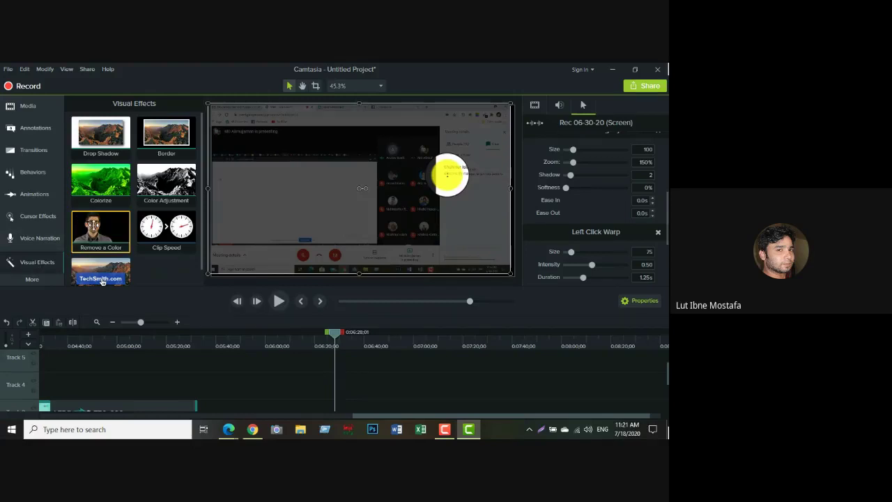
click(11, 72)
click(11, 73)
click(41, 278)
click(46, 278)
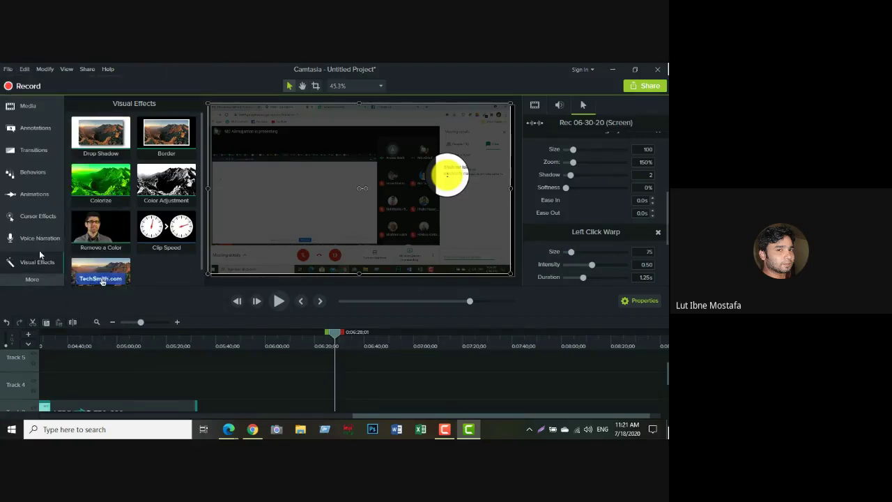
Step: Import the video VID_20200714_150600 into the media bin from the desktop folder "Foundation (Core Skill) Training Course Outline 75 Hours"
click(45, 110)
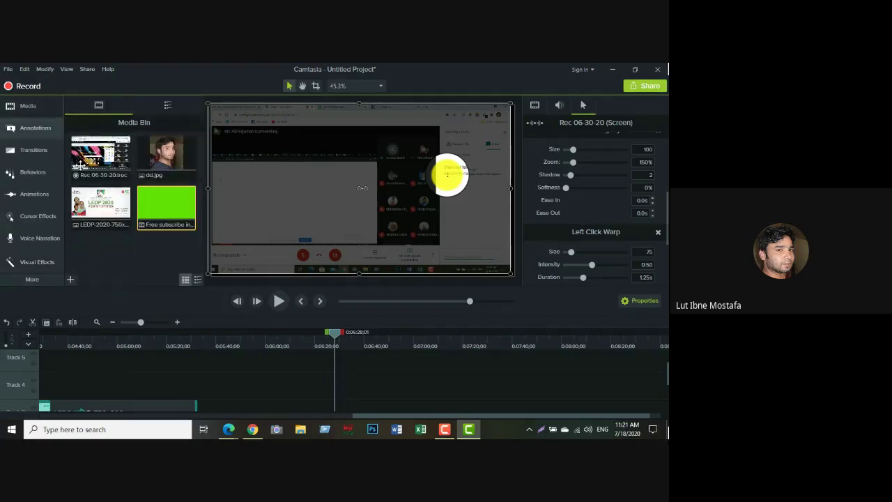
click(70, 279)
click(87, 238)
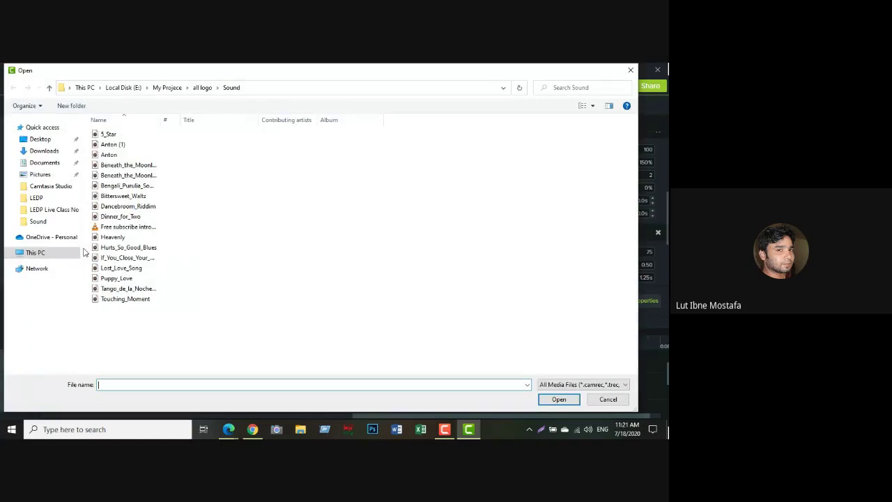
click(40, 140)
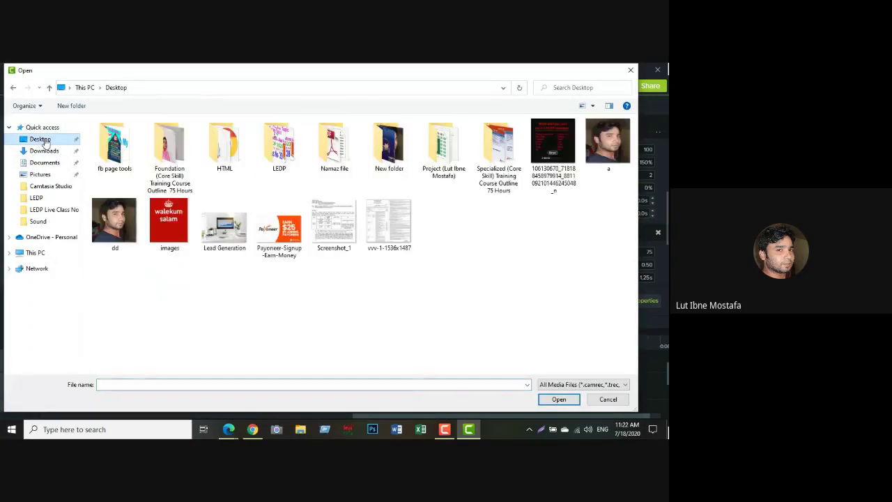
double_click(390, 155)
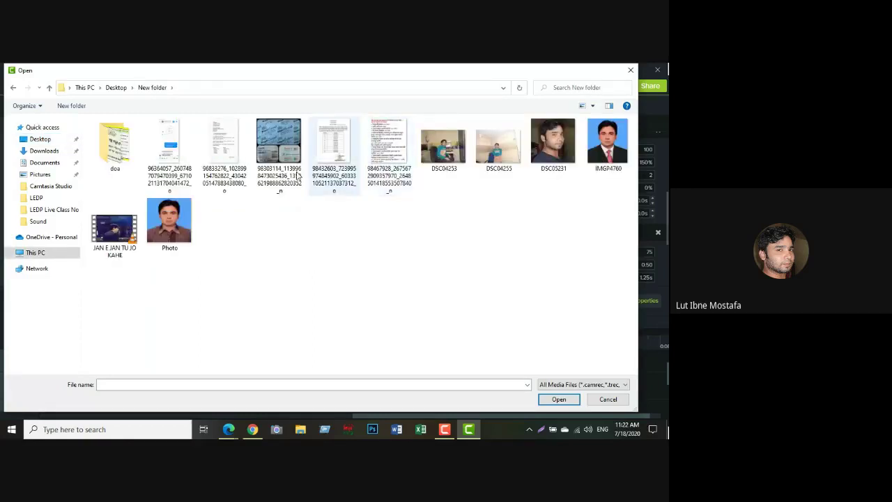
click(49, 87)
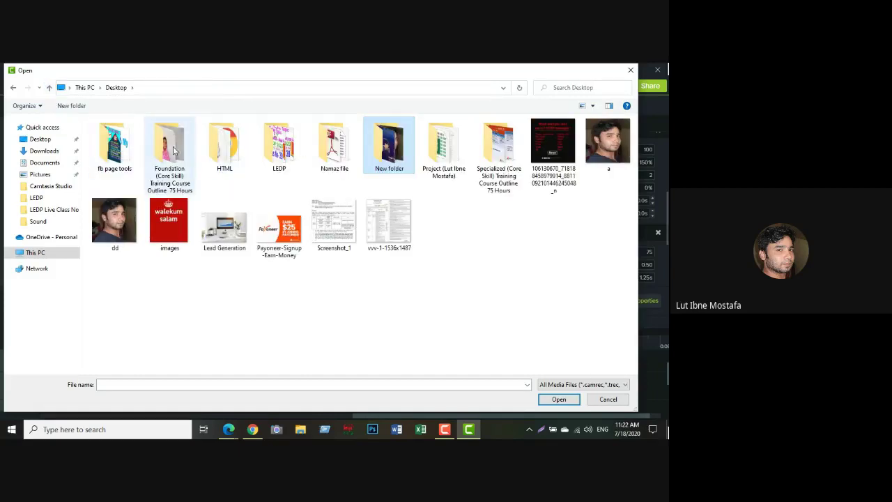
double_click(172, 149)
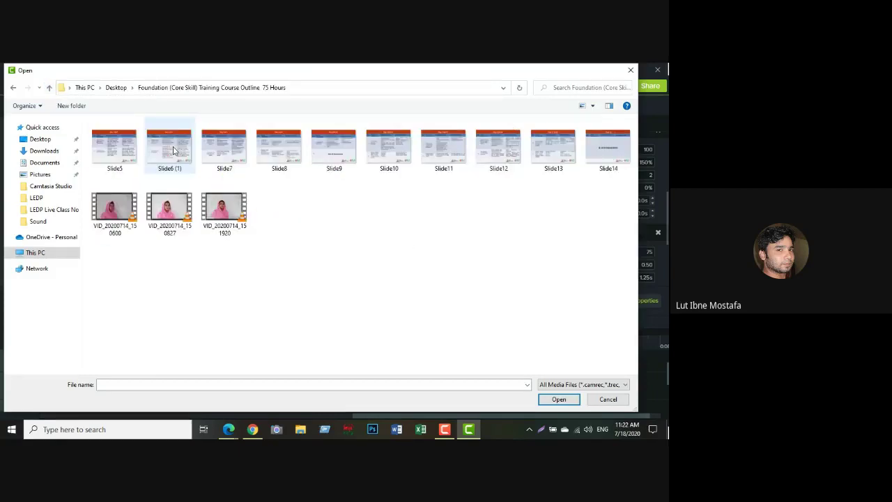
click(49, 88)
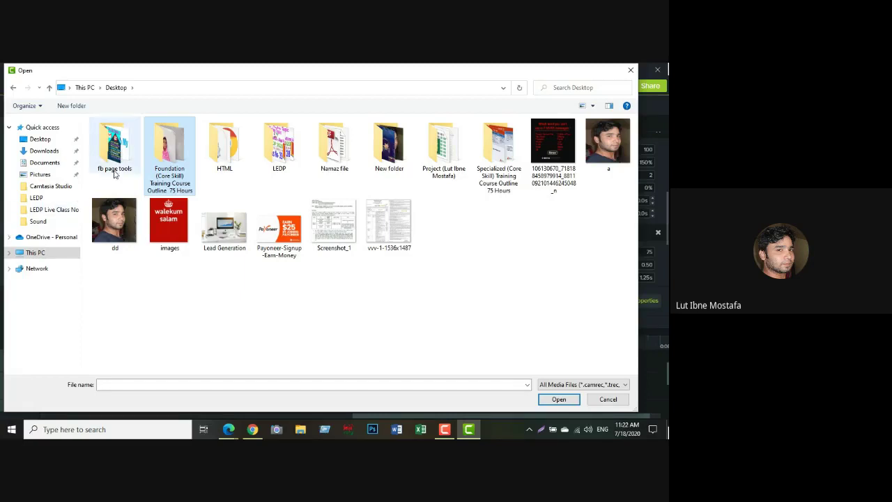
double_click(159, 154)
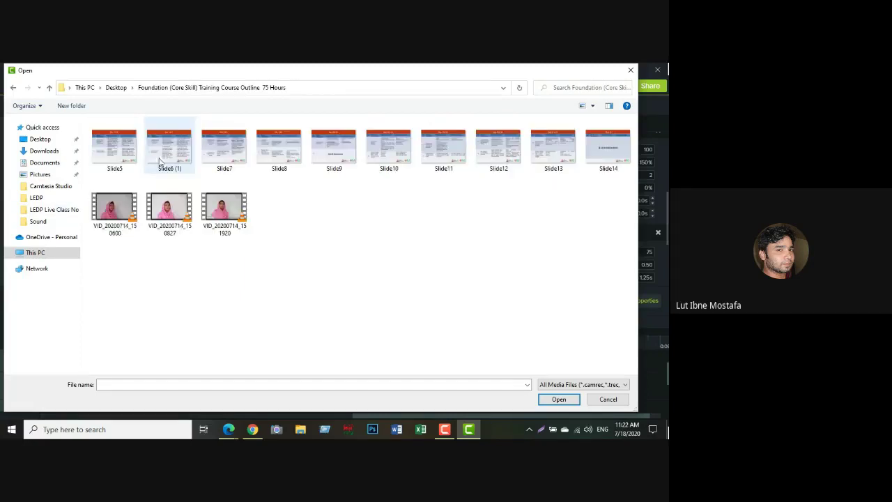
click(115, 209)
click(558, 399)
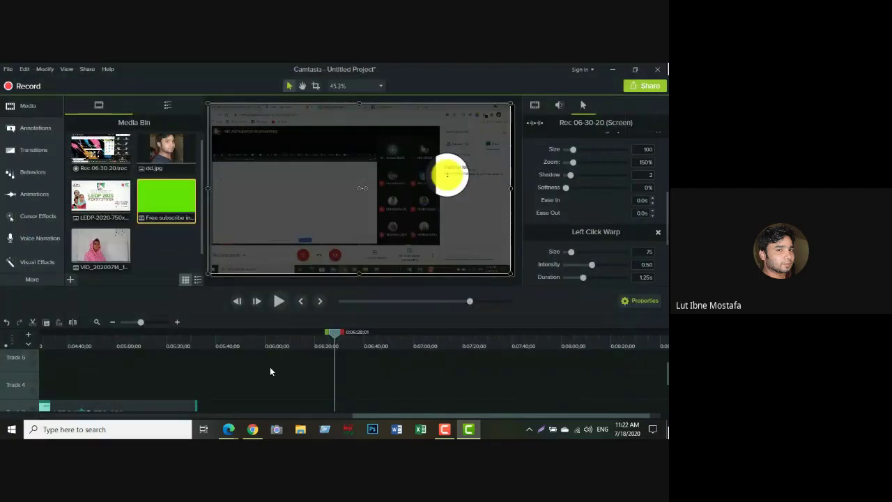
Step: Delete the screen recording and the LEDP-2020 image clips together from the lower timeline tracks
scroll(226, 359, down, 2)
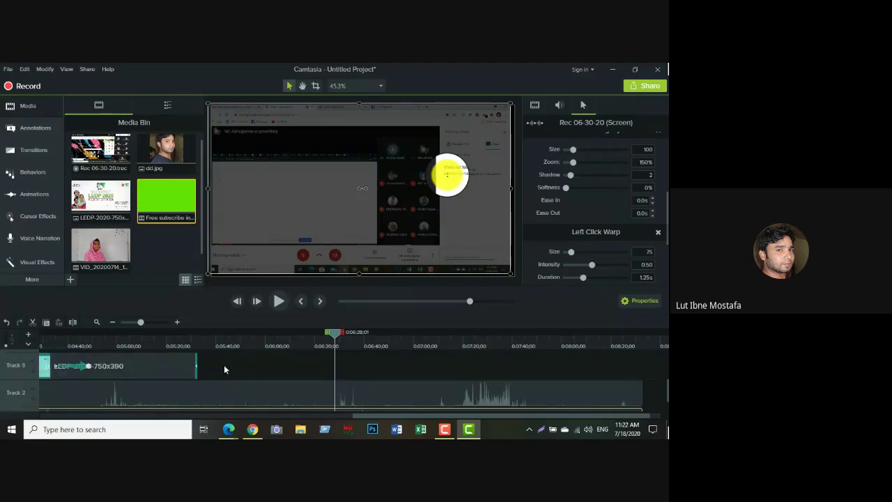
drag(650, 373, 128, 408)
key(Delete)
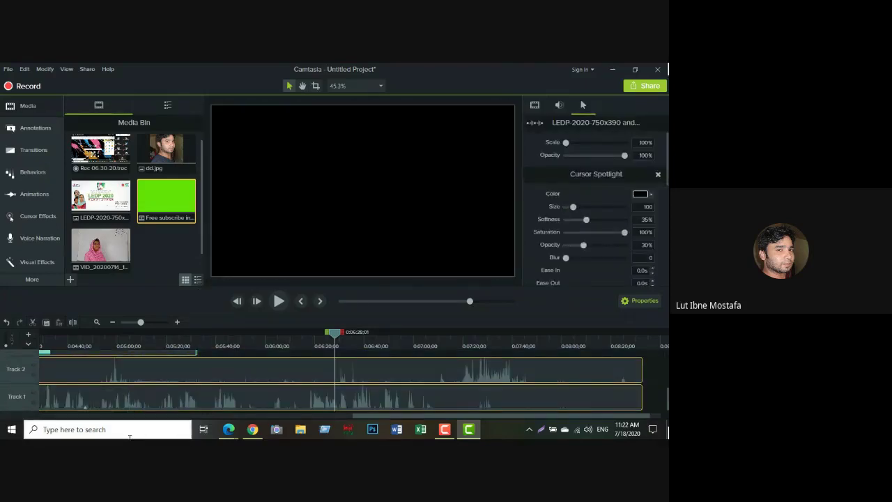
Step: Place the imported VID_20200714_150600 video on Track 4 and scrub the playhead into it to preview its picture
scroll(133, 402, up, 3)
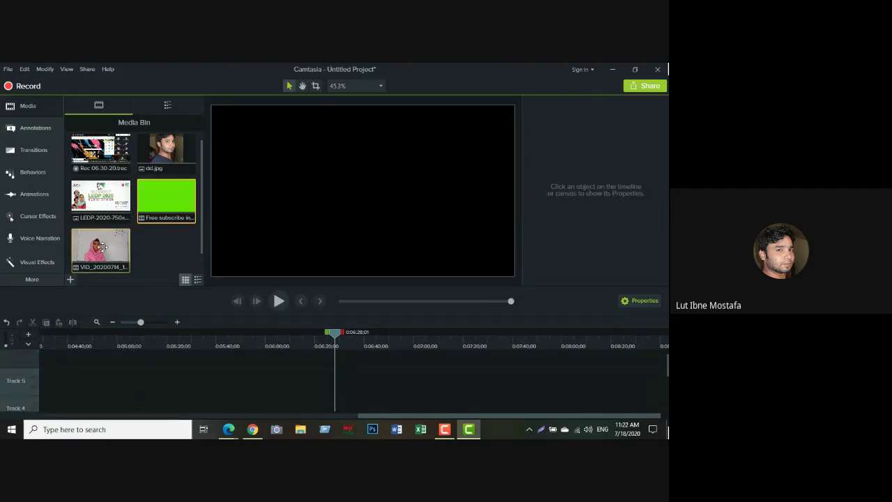
drag(101, 268, 39, 366)
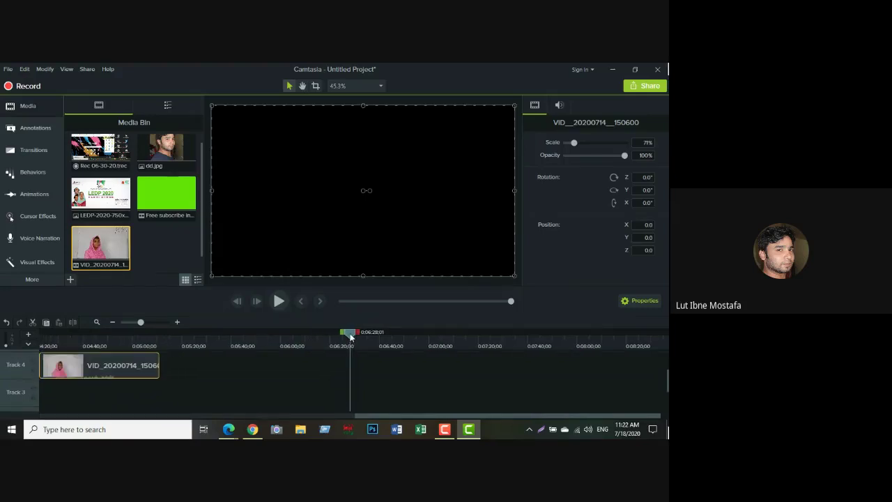
drag(351, 335, 43, 358)
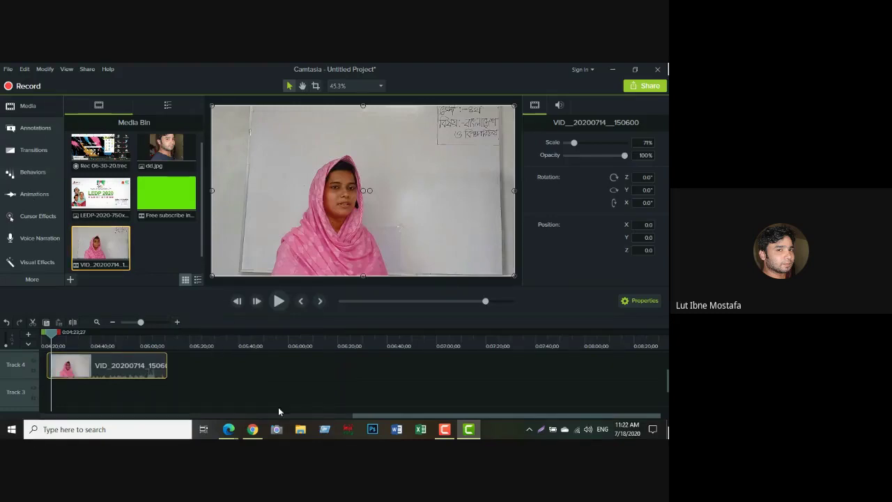
drag(383, 416, 319, 414)
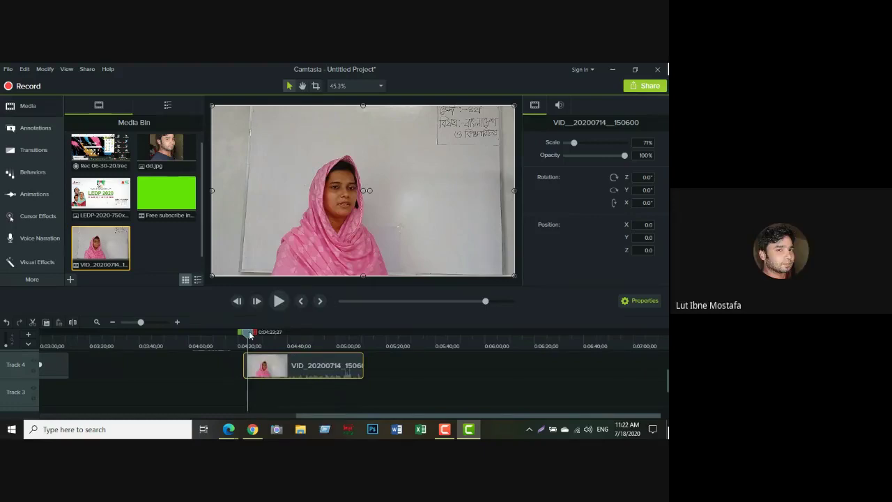
drag(249, 335, 264, 335)
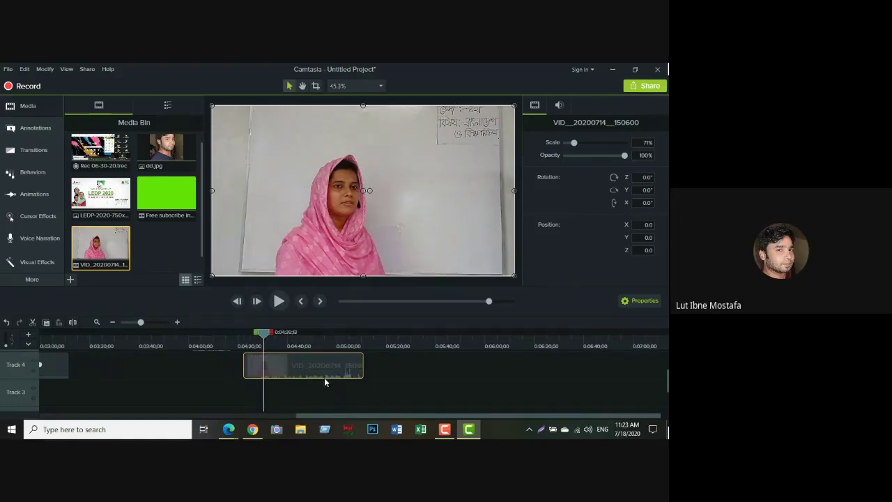
Step: Delete the leftover timeline clips that come before the imported video
scroll(325, 377, up, 1)
drag(236, 365, 43, 396)
key(Delete)
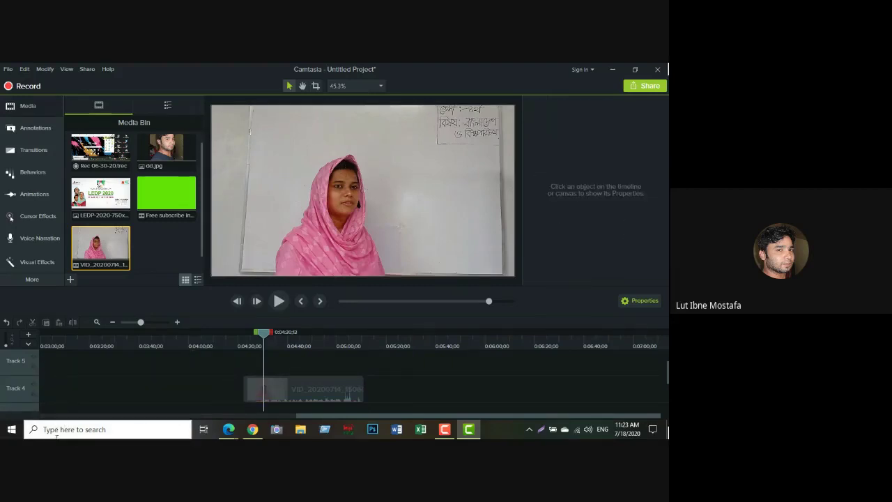
Step: Apply the Remove a Color and Interactive Hotspot visual effects to the video clip on Track 4
click(28, 263)
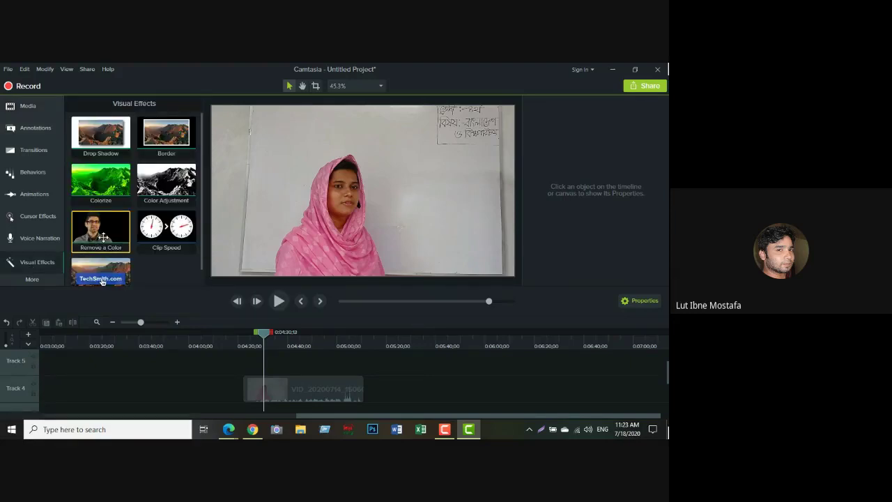
drag(100, 246, 301, 394)
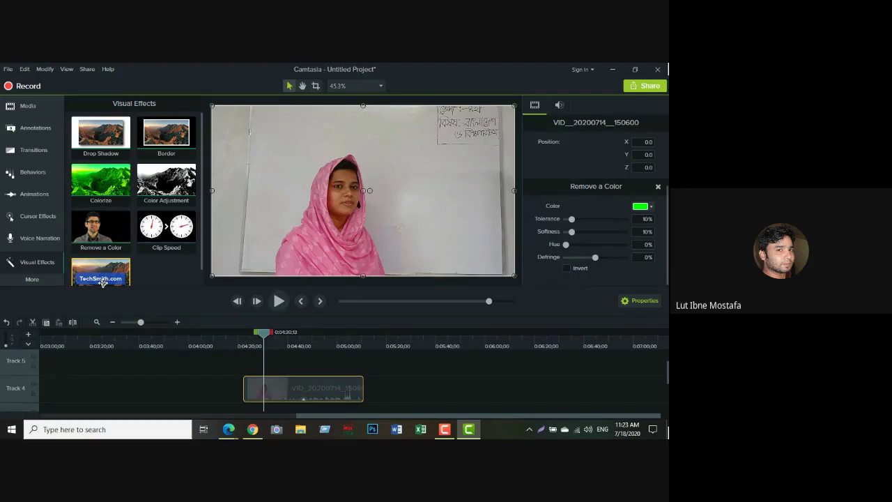
drag(101, 282, 285, 387)
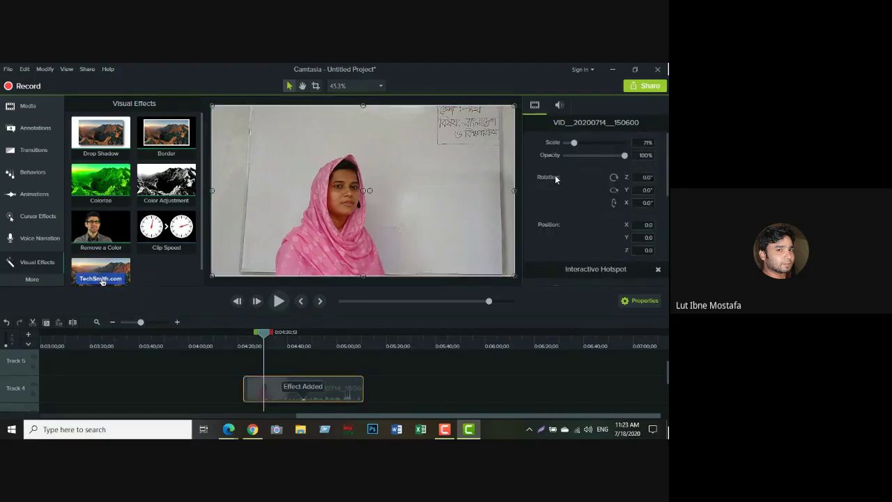
Step: Check the video clip's audio properties and look over the list of available visual effects
click(559, 105)
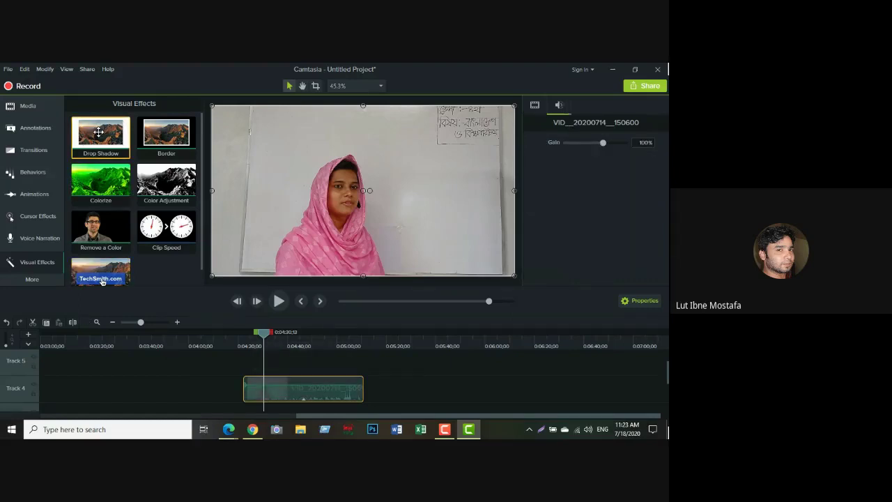
click(38, 267)
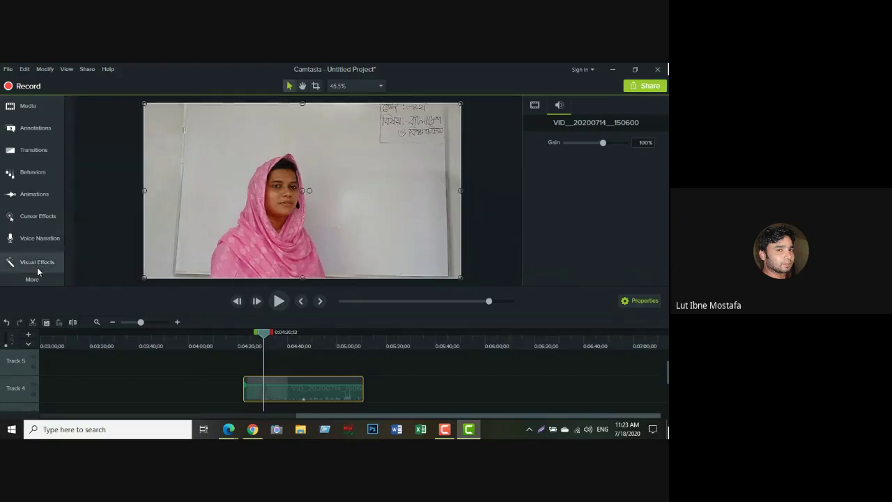
click(37, 263)
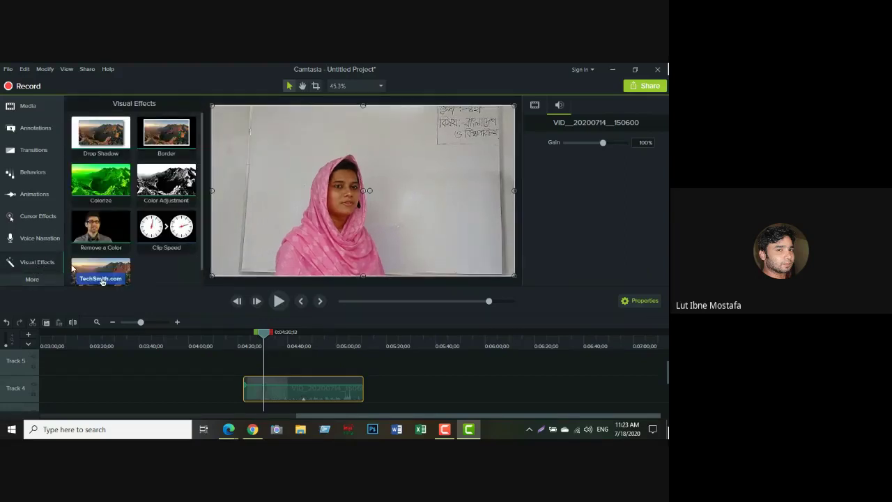
scroll(72, 267, down, 1)
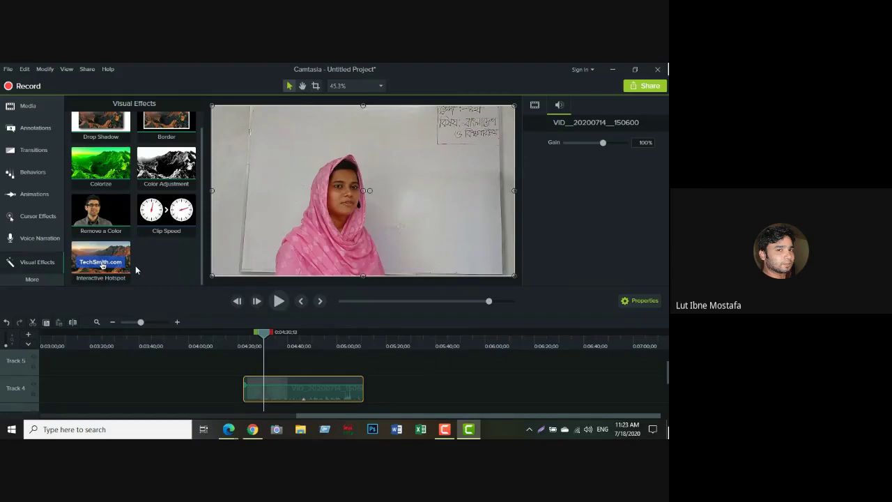
scroll(104, 261, up, 1)
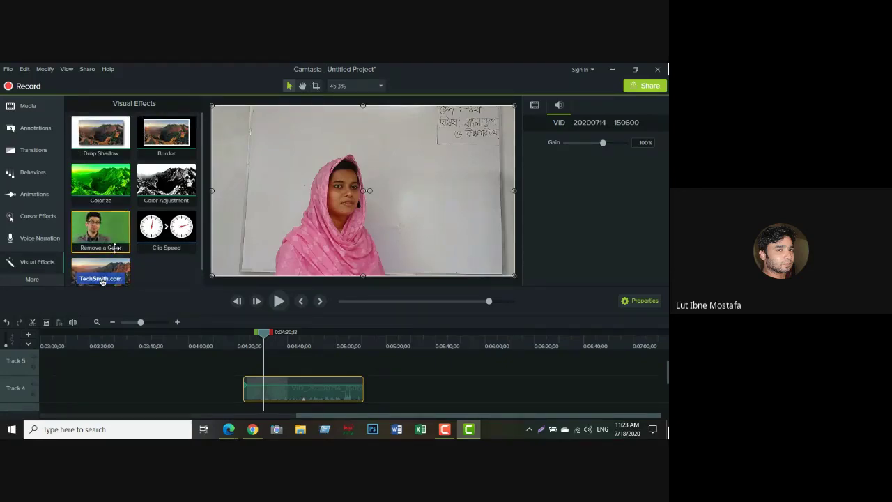
Step: Try the Remove a Color effect on the video clip again, and play and scrub through its opening to check it
drag(97, 230, 351, 202)
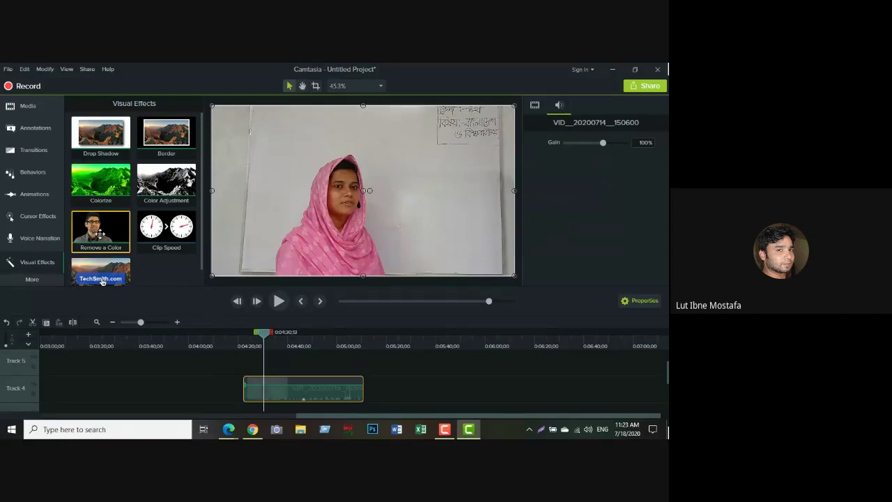
drag(99, 234, 305, 399)
click(277, 301)
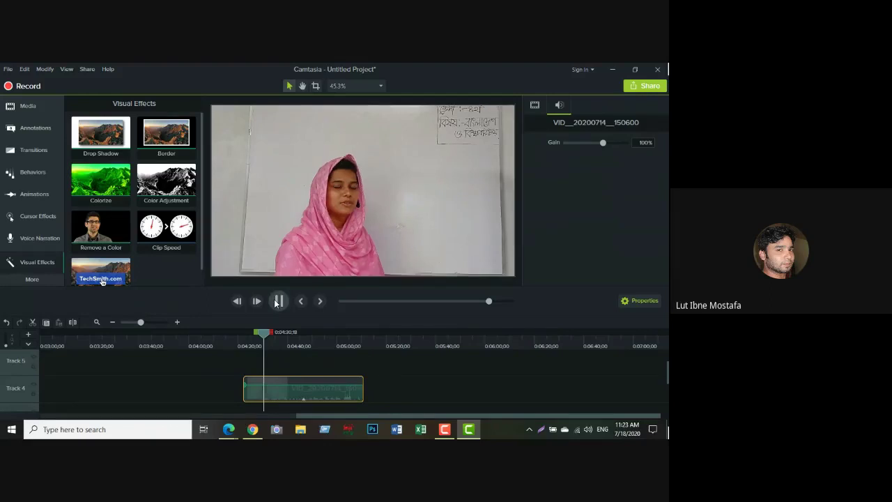
click(276, 302)
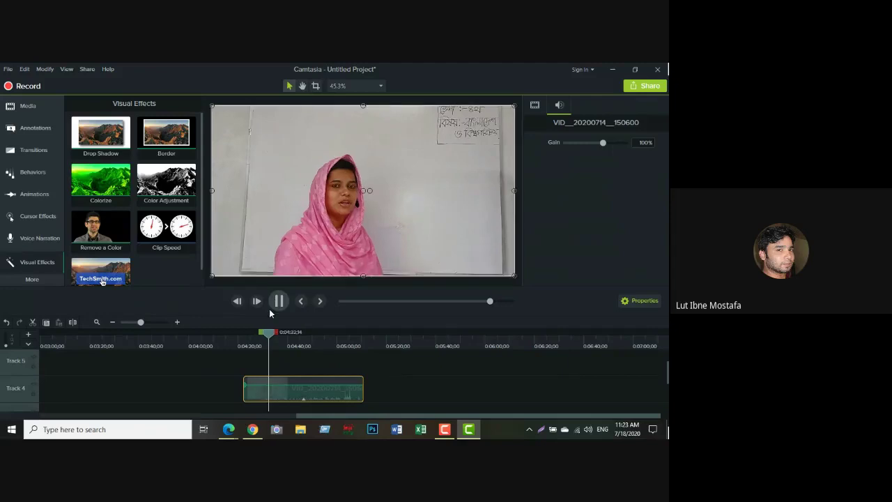
click(238, 340)
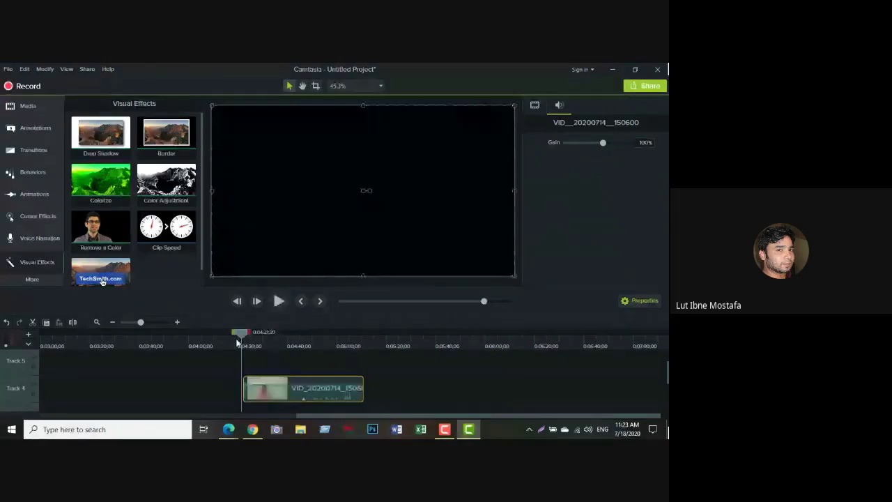
scroll(112, 251, down, 1)
scroll(113, 251, up, 1)
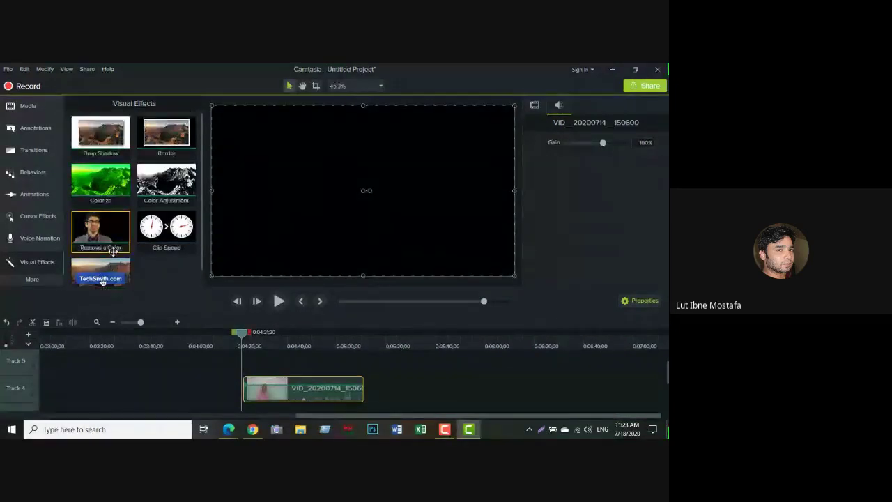
drag(243, 336, 251, 336)
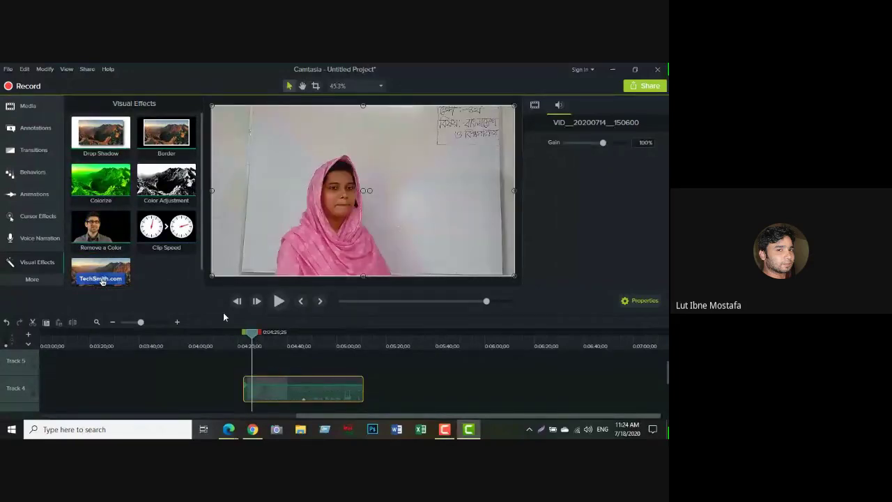
Step: Apply the Color Adjustment, Colorize and Remove a Color visual effects to the video clip on Track 4
drag(165, 181, 283, 383)
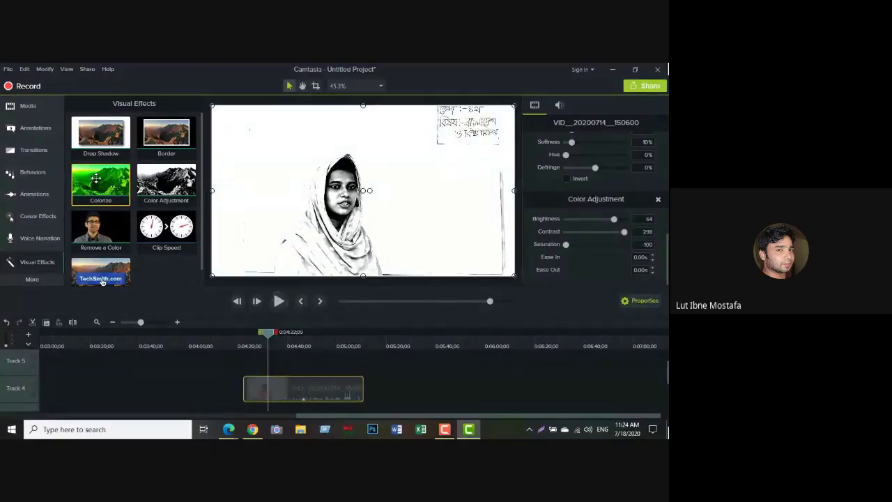
drag(97, 179, 287, 389)
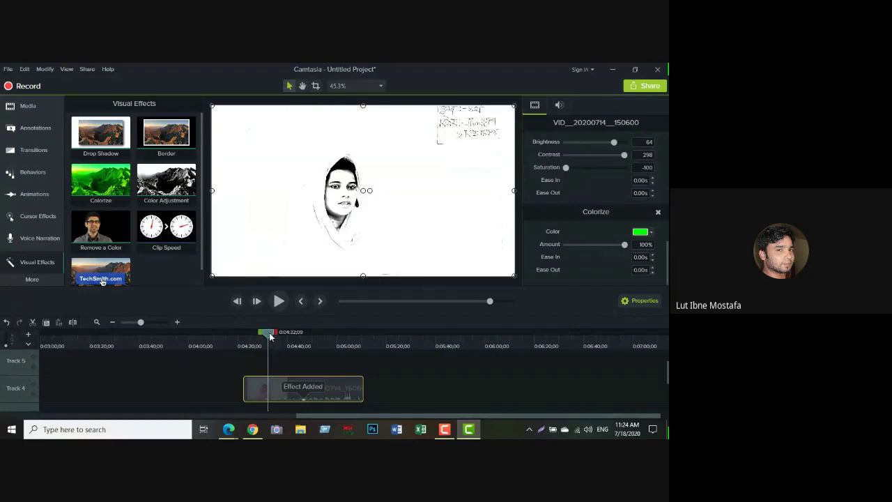
drag(270, 336, 244, 334)
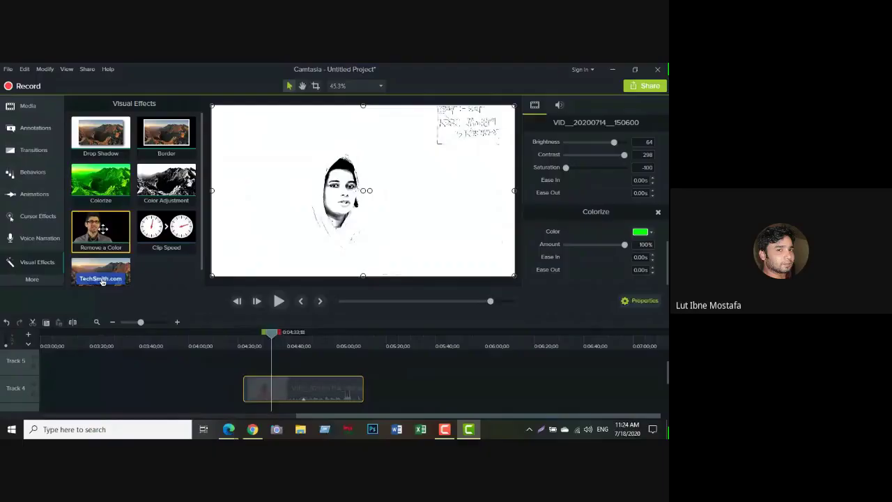
drag(100, 230, 300, 390)
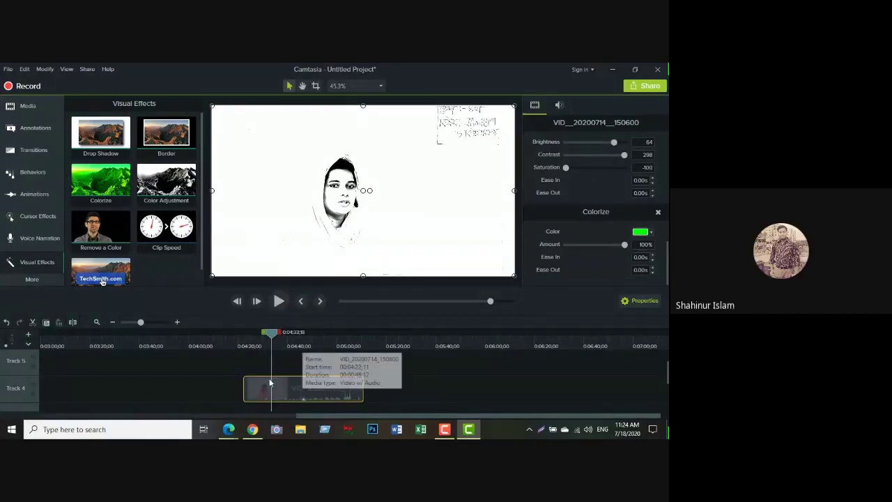
Step: Try the Drop Shadow effect on the Track 4 video clip, play its opening, and undo the Drop Shadow and Colorize effects
drag(119, 144, 297, 387)
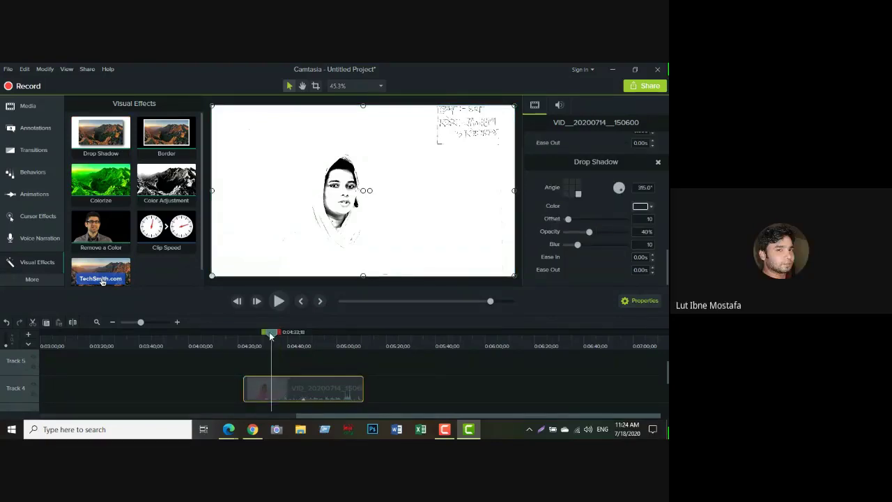
click(271, 336)
click(242, 340)
click(278, 301)
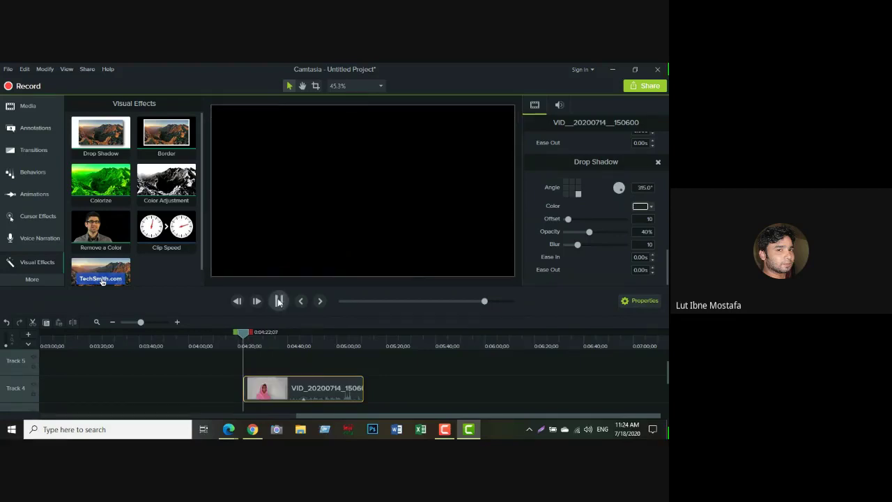
click(6, 324)
click(6, 323)
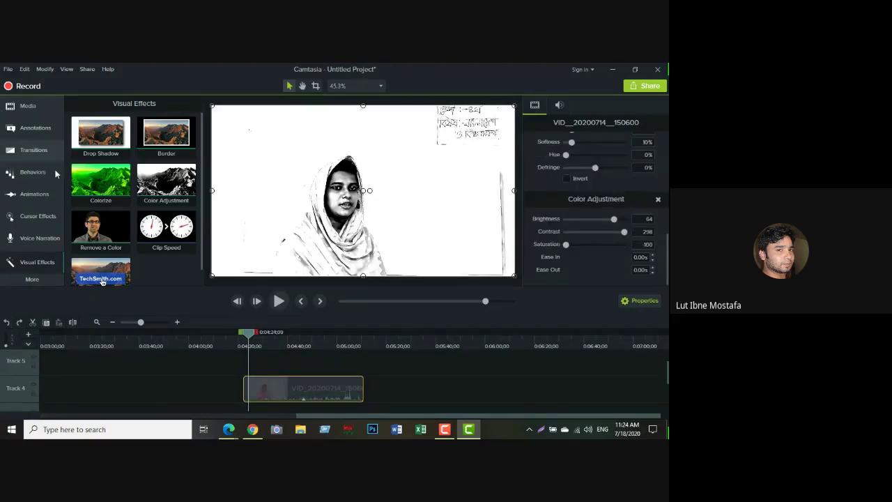
Step: Look over the view and modification commands, and add a Drop Shadow visual effect to the selected video clip
click(43, 69)
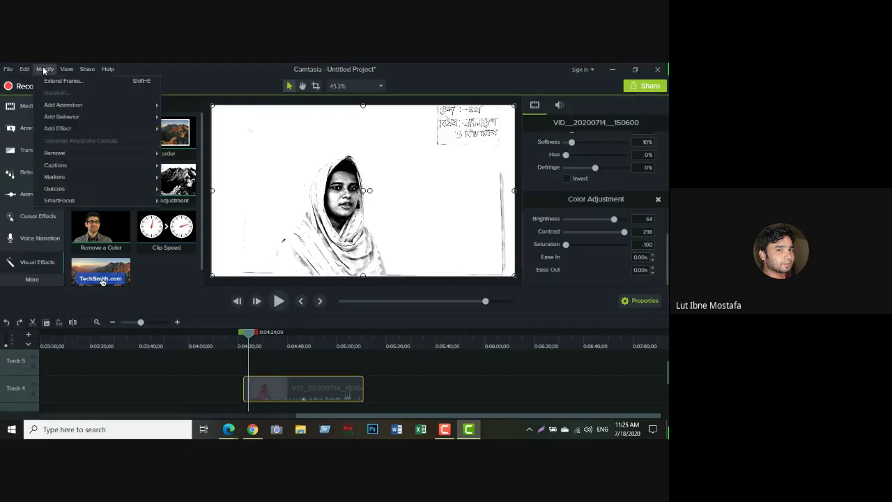
mouse_move(83, 72)
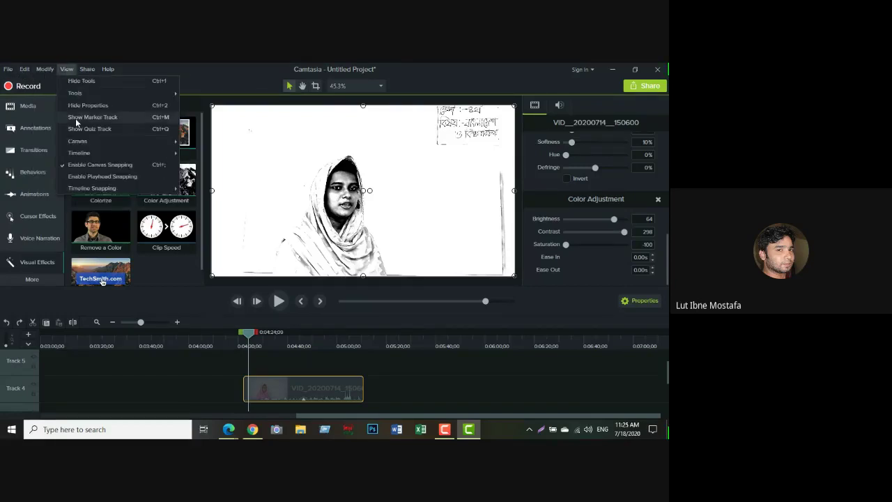
mouse_move(85, 142)
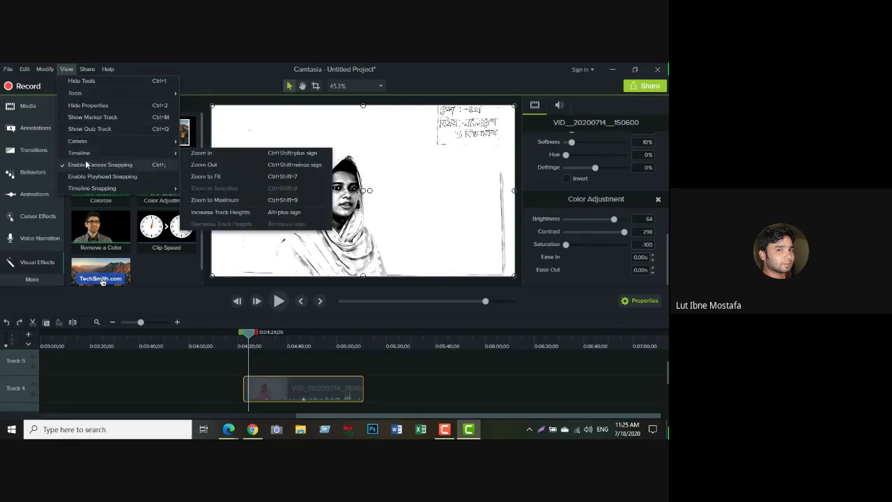
mouse_move(90, 185)
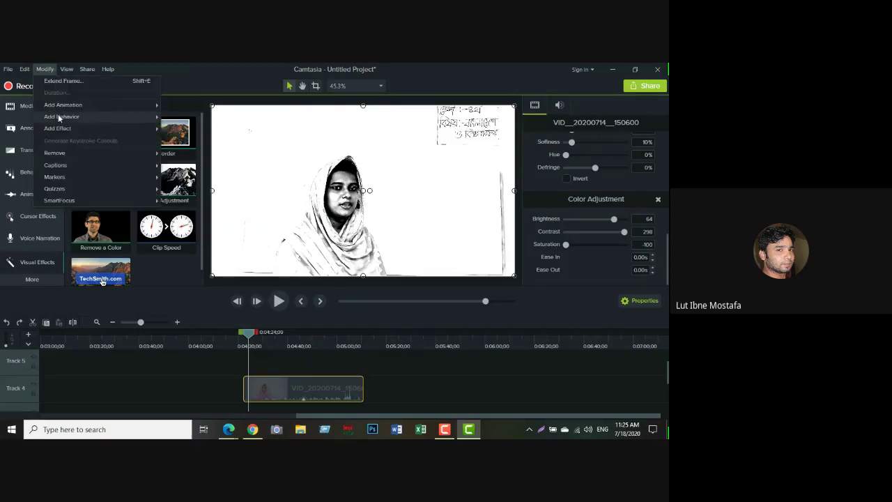
mouse_move(60, 130)
mouse_move(202, 137)
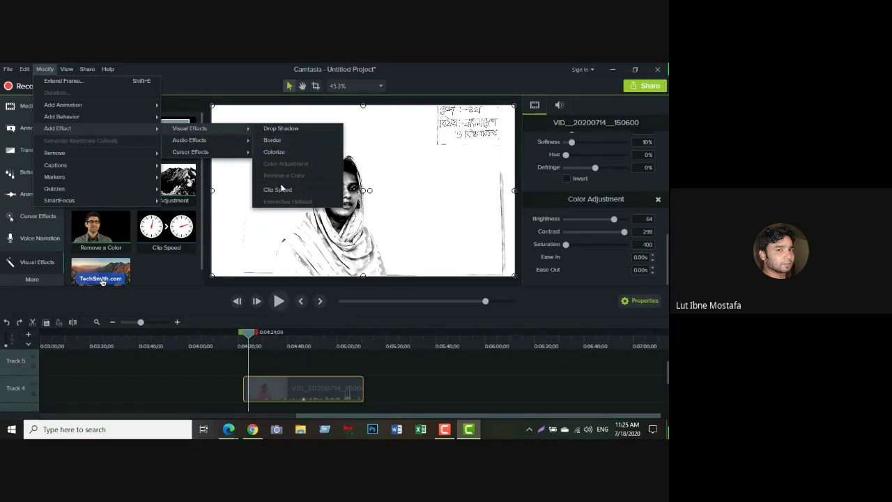
click(277, 130)
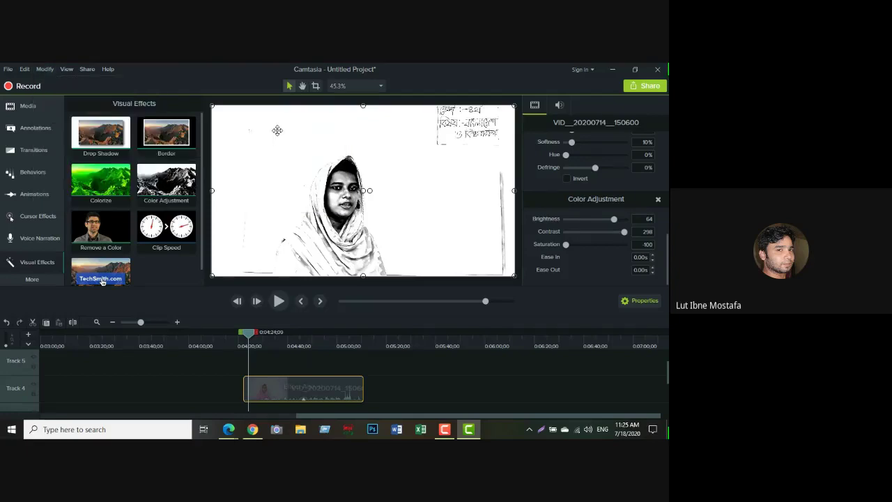
Step: Remove all effects from the selected video clip on Track 4
click(44, 69)
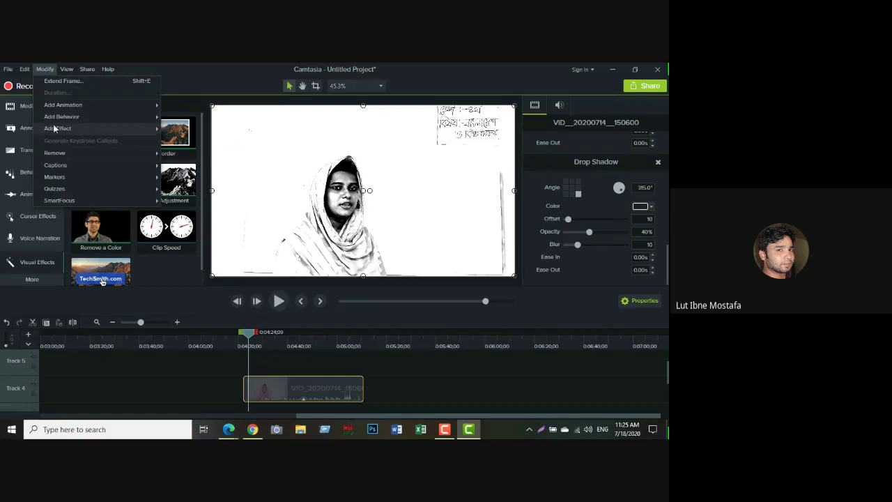
mouse_move(52, 156)
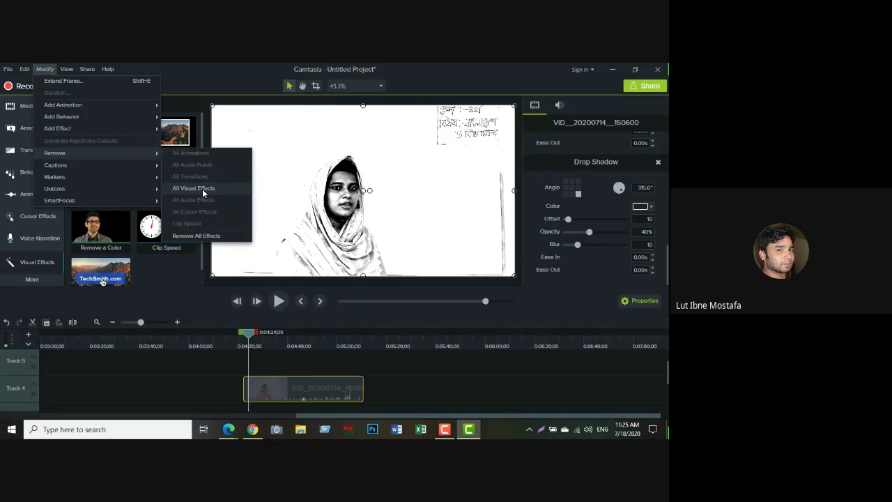
click(196, 235)
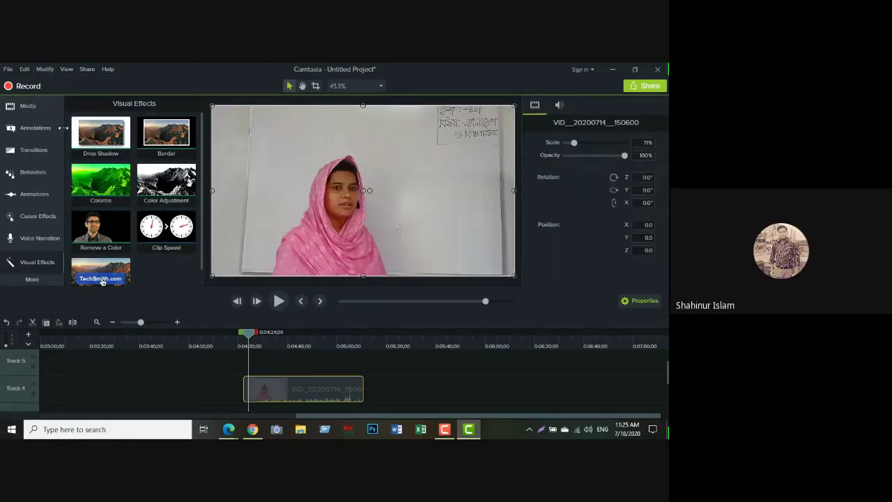
Step: Look through the available audio, cursor and visual effects, and add Remove a Color to the video clip
click(42, 69)
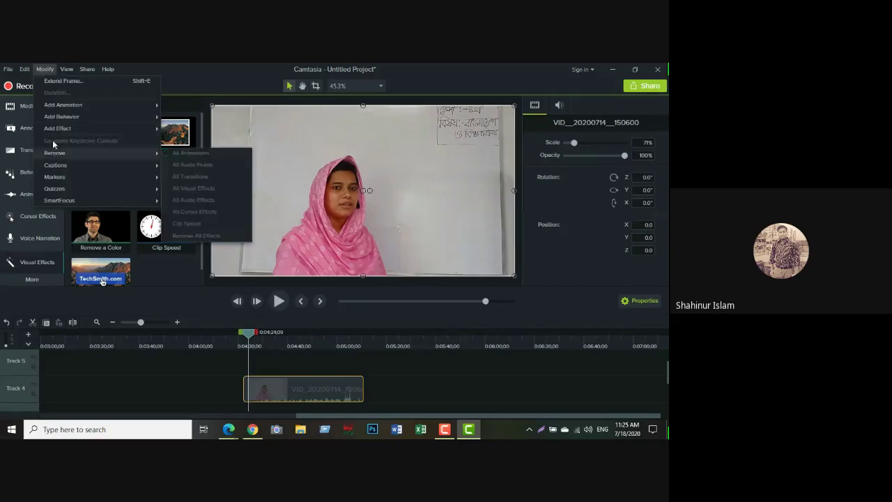
mouse_move(52, 128)
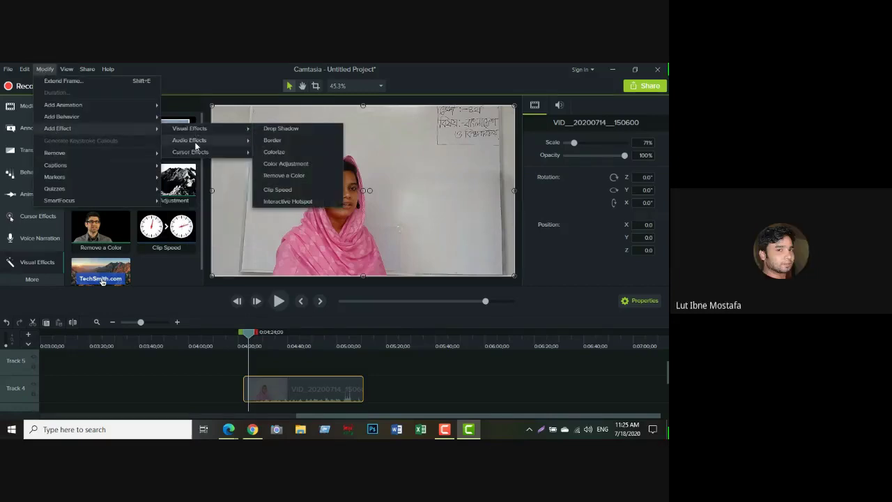
mouse_move(196, 154)
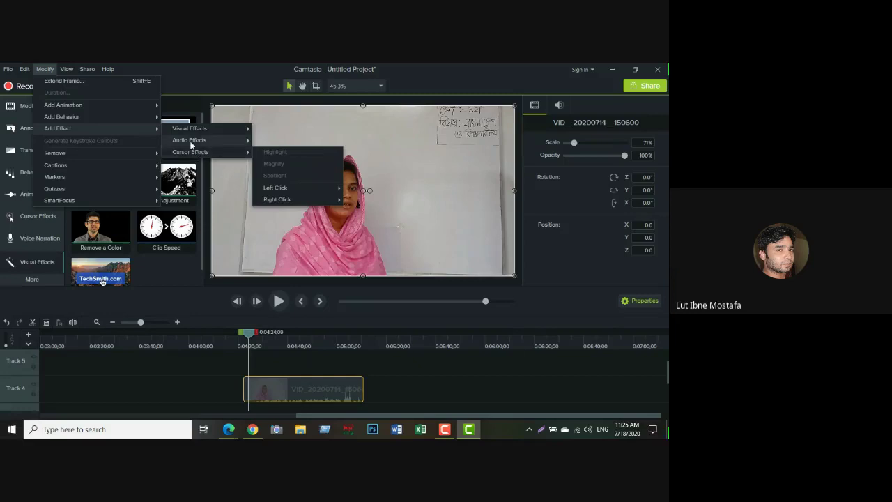
mouse_move(220, 128)
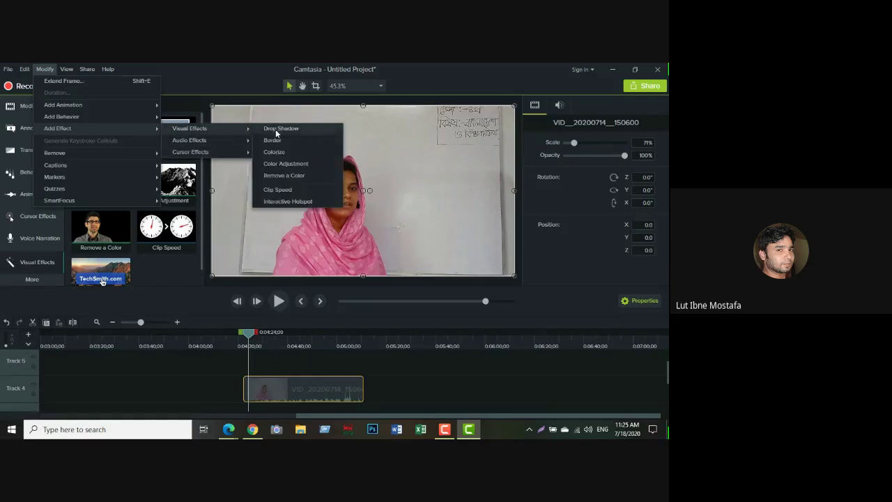
click(285, 176)
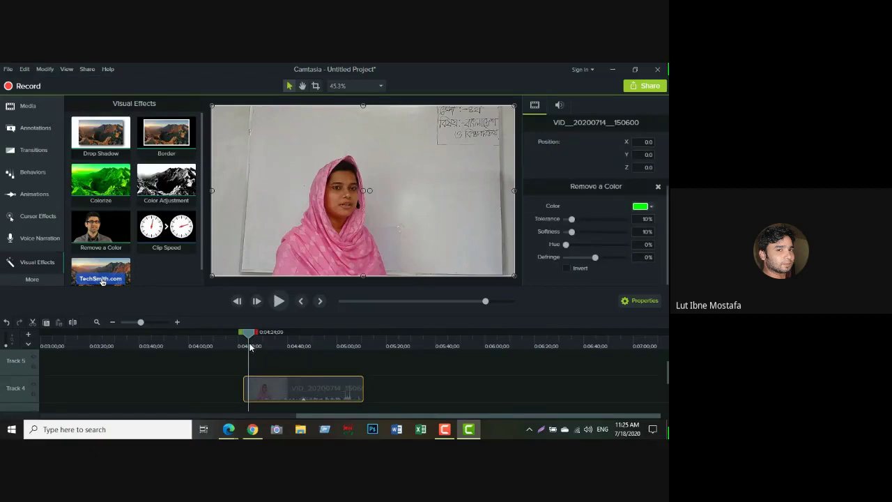
Step: Try white as the color to remove at 0:04:34;12, and sample the light gray whiteboard background in the video instead
drag(250, 339, 274, 335)
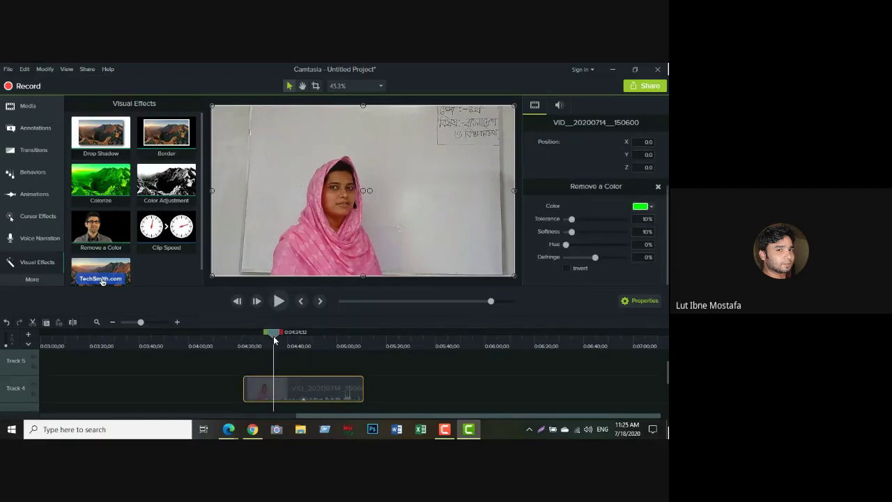
click(650, 208)
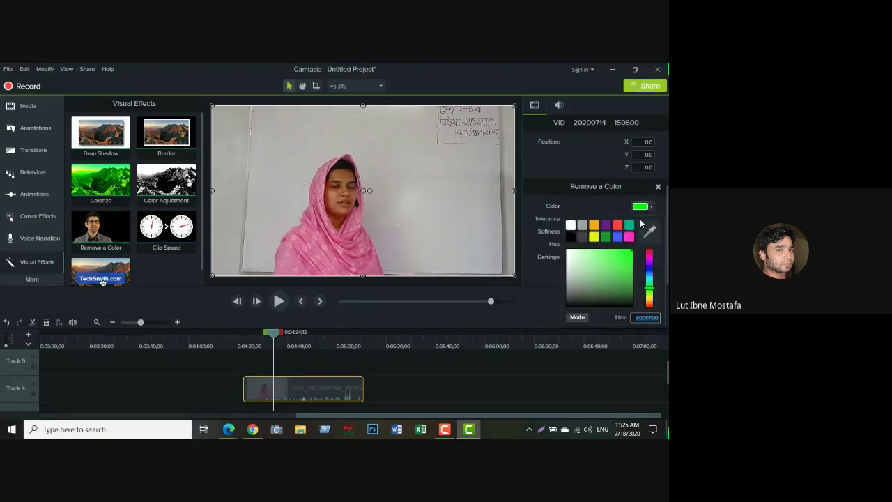
click(571, 225)
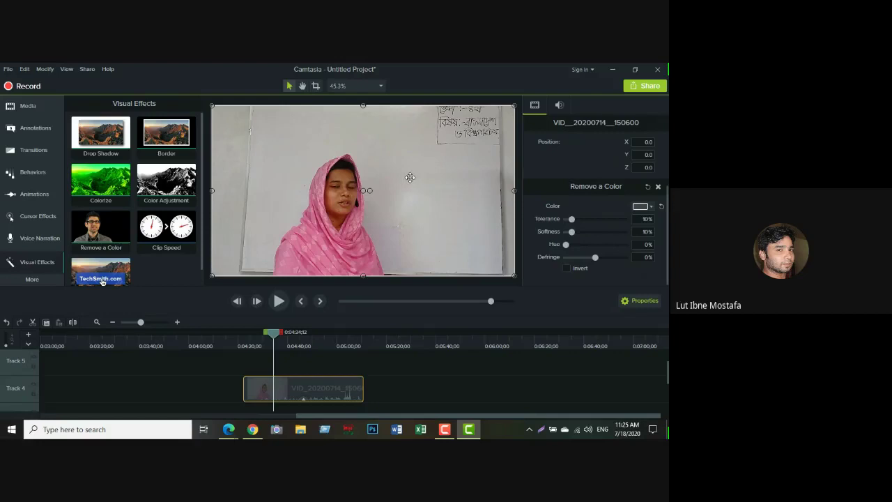
click(649, 207)
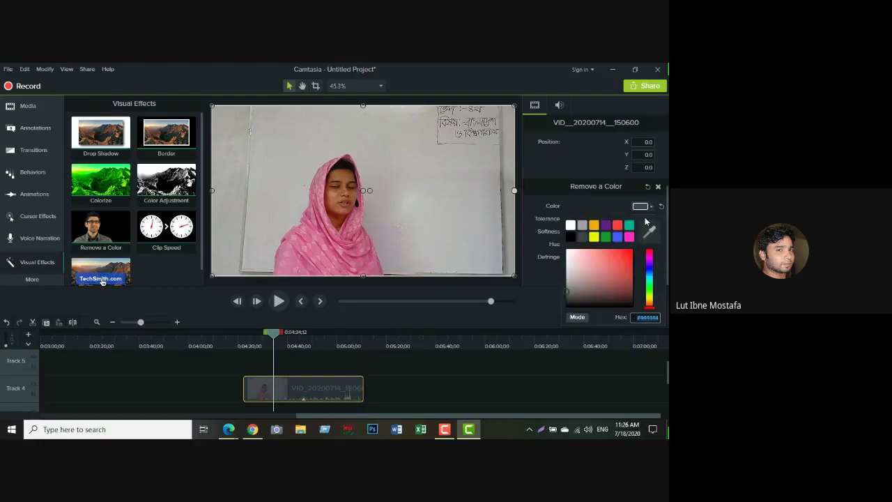
click(649, 232)
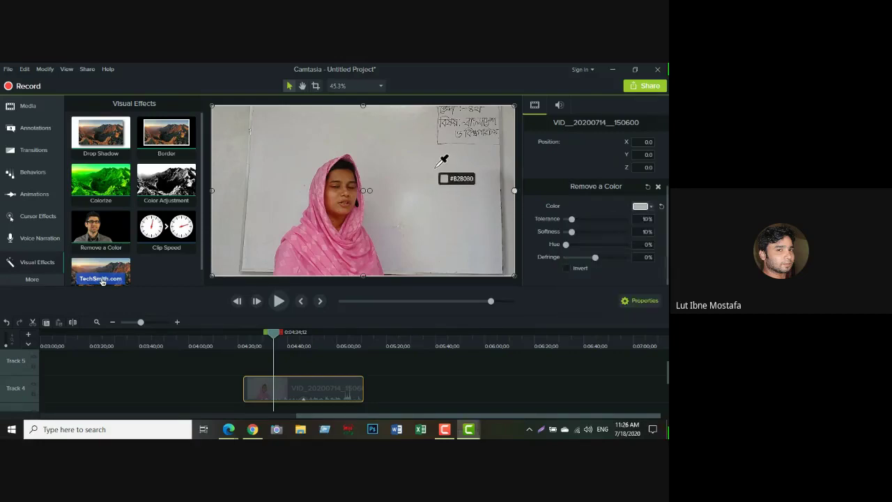
click(434, 167)
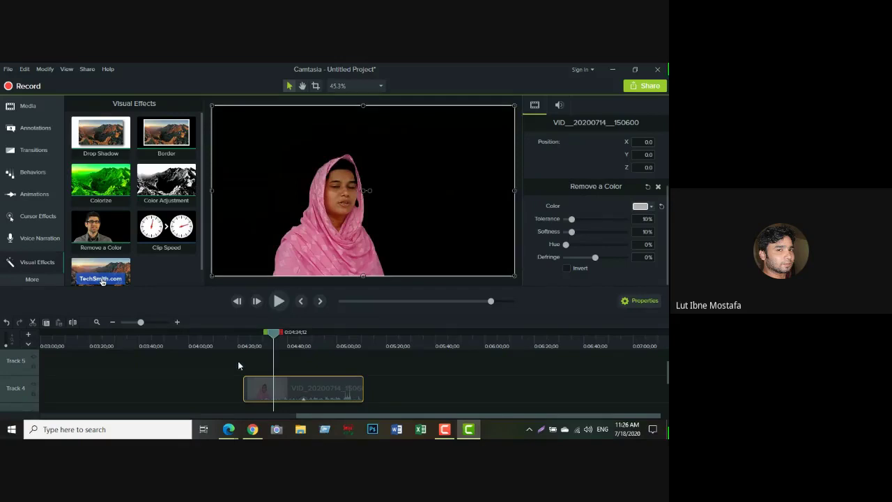
Step: Move the playhead to 0:04:30;19 and sample the pink headscarf as the color to remove
drag(272, 335, 263, 337)
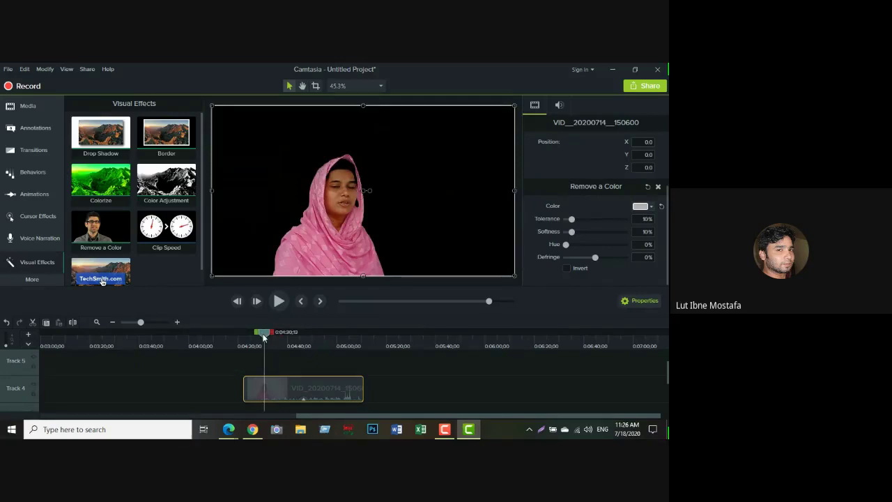
click(650, 207)
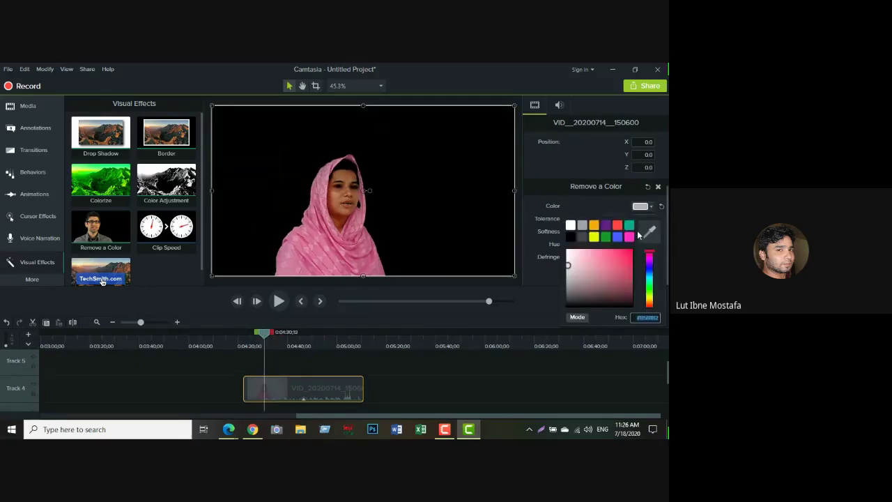
click(648, 234)
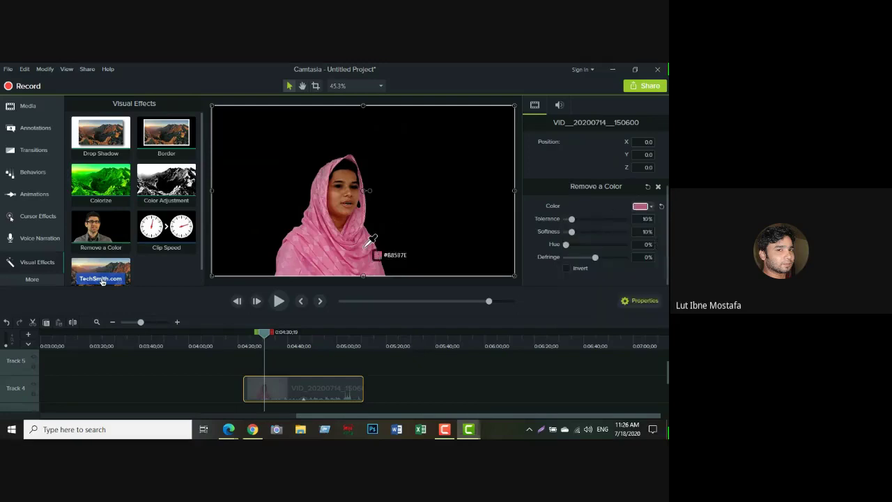
click(366, 253)
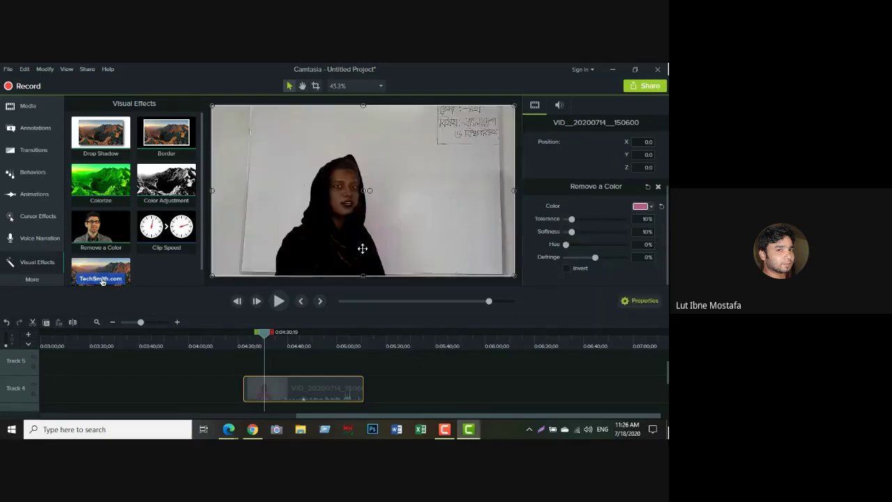
Step: Try other pink shades, including #7E5766, as the color to remove, and undo the recent color changes
click(650, 207)
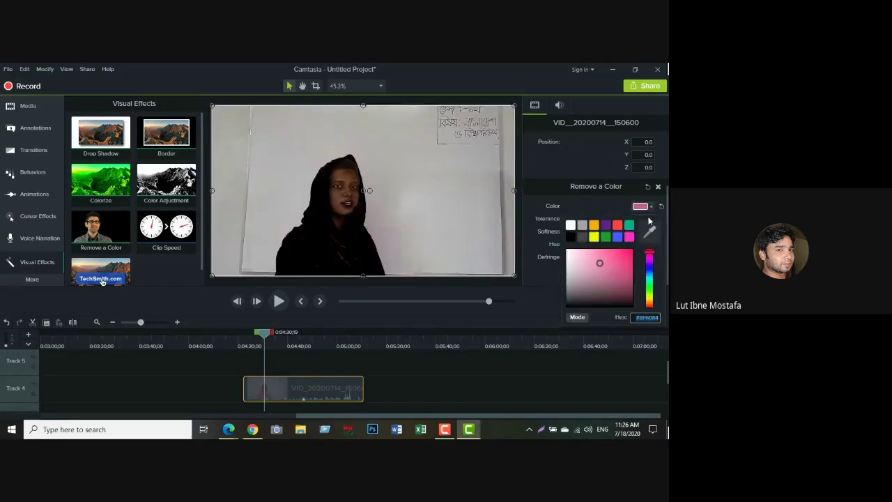
click(629, 256)
mouse_move(629, 252)
mouse_down()
mouse_move(630, 268)
mouse_move(608, 282)
mouse_up()
click(586, 278)
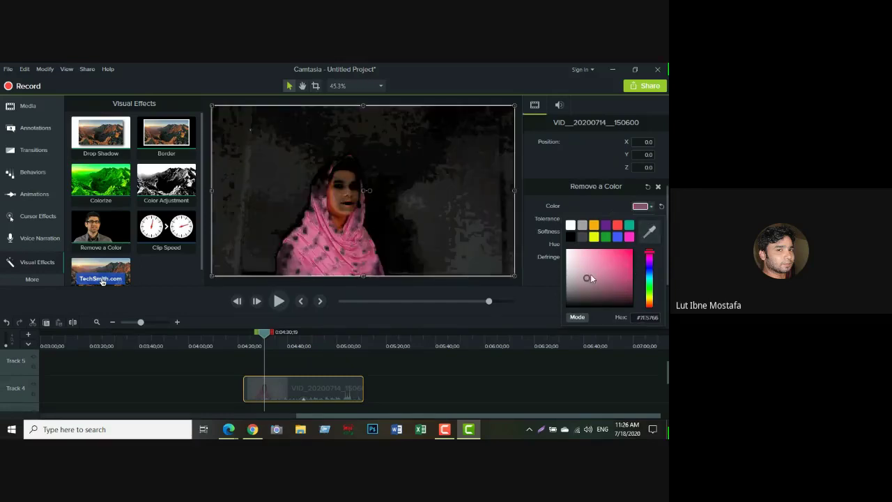
click(6, 322)
click(6, 321)
click(6, 322)
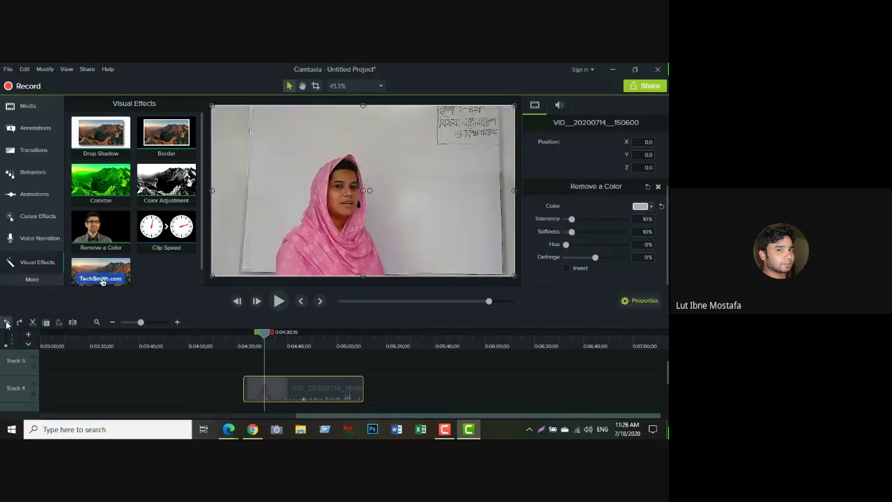
Step: Set the color to remove to white, and replace it with gray #ADA9AA sampled from the whiteboard background
click(638, 208)
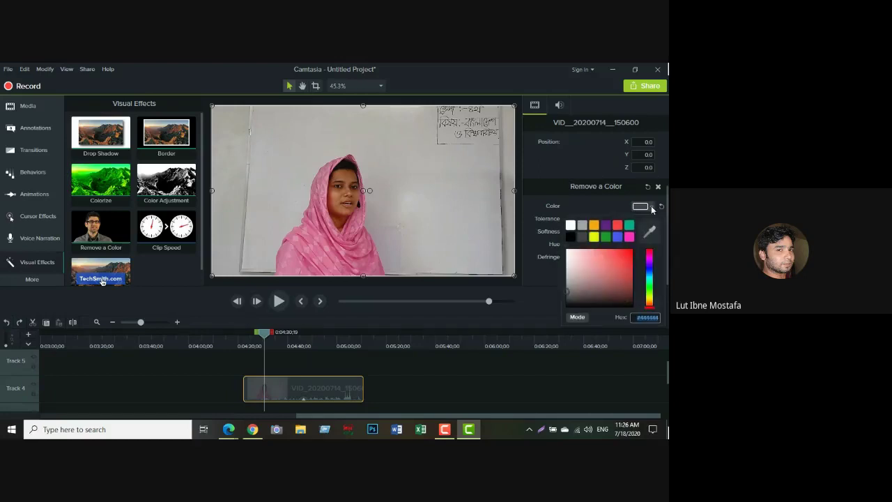
click(573, 227)
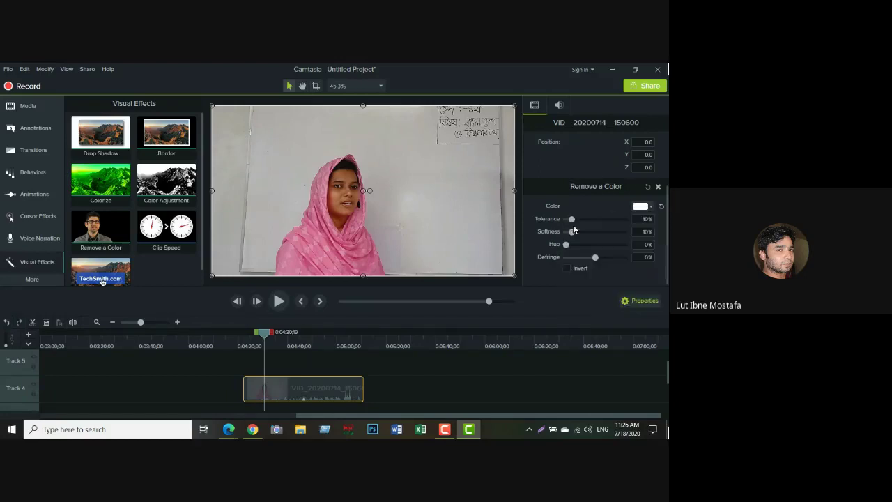
click(651, 207)
click(650, 232)
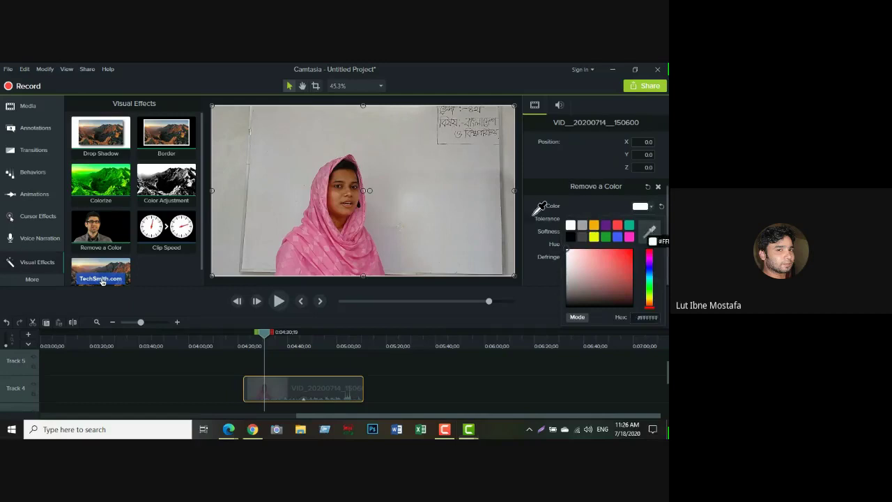
click(465, 171)
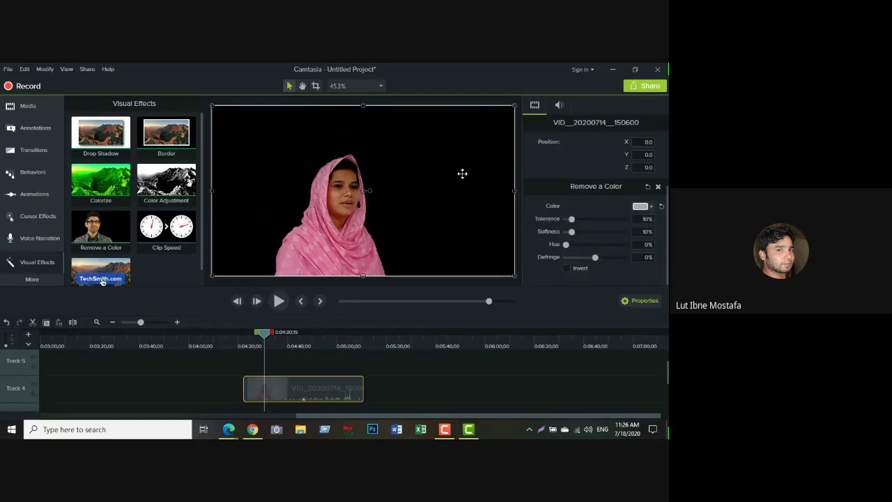
Step: Try the preset pink, purple and orange swatches as the color to remove from the video
click(651, 207)
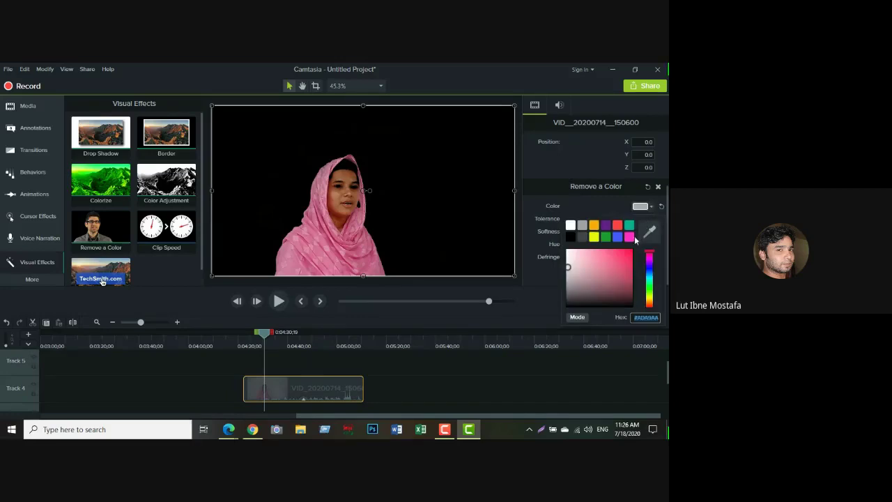
click(629, 237)
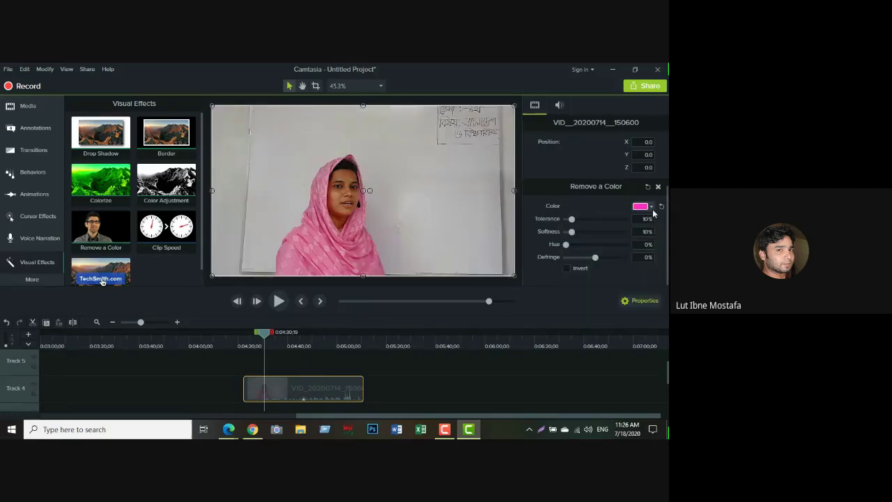
click(651, 207)
click(606, 225)
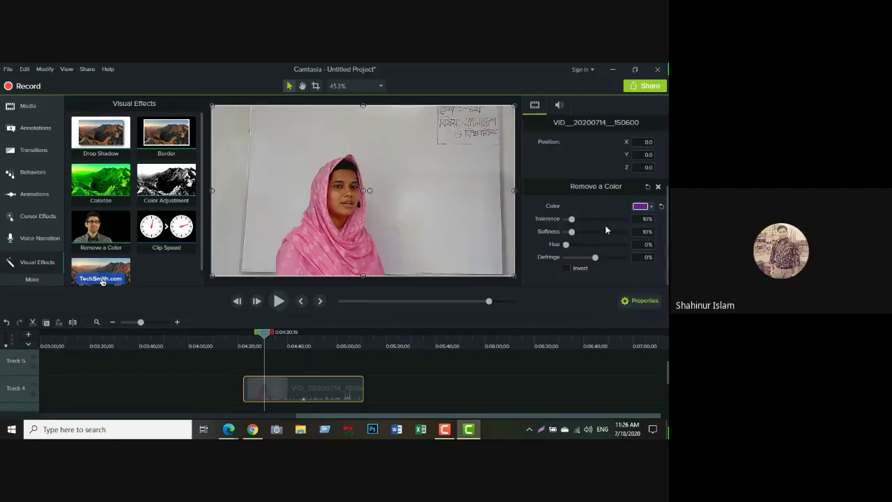
click(651, 207)
click(596, 225)
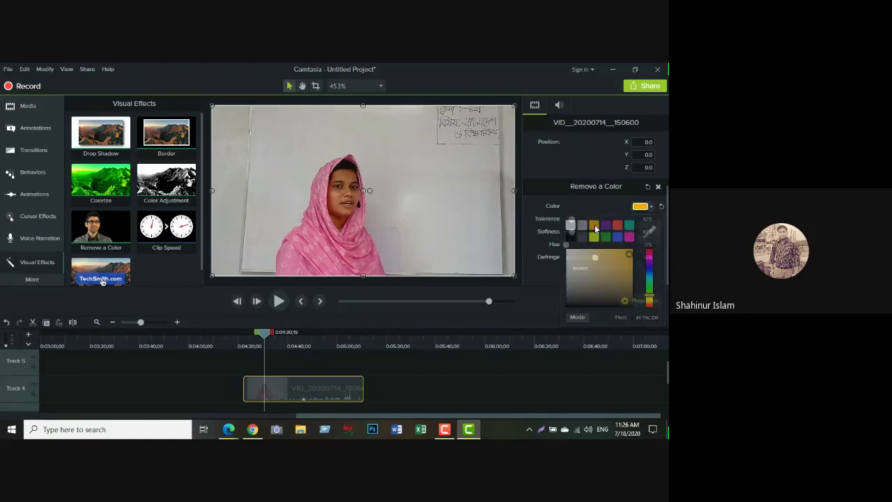
Step: Try dark greens sampled from the Colorize and Border effect thumbnails as the color to remove
click(651, 207)
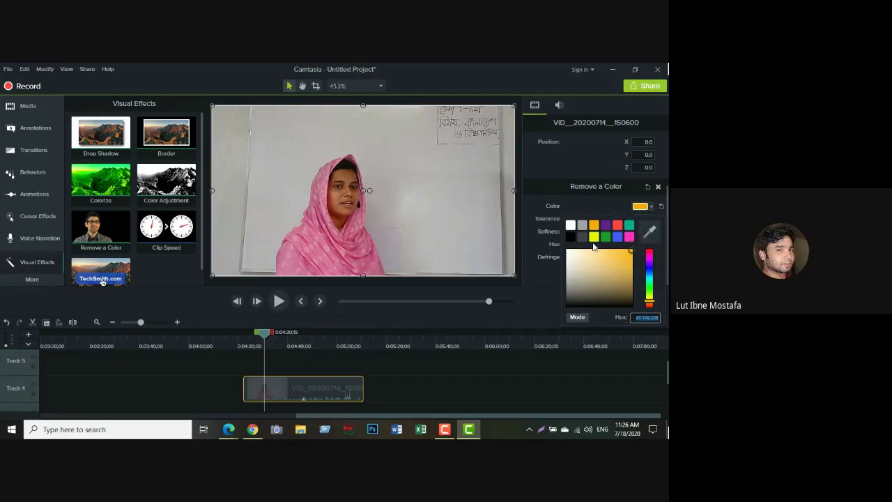
click(649, 232)
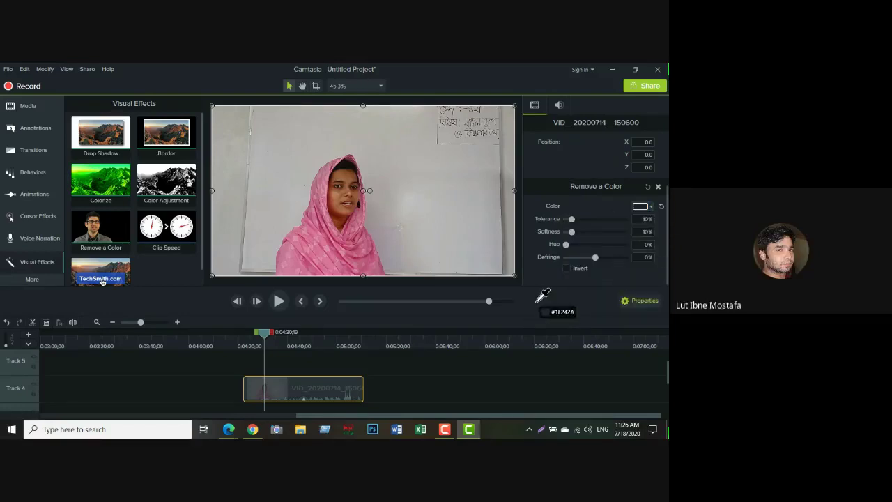
click(98, 181)
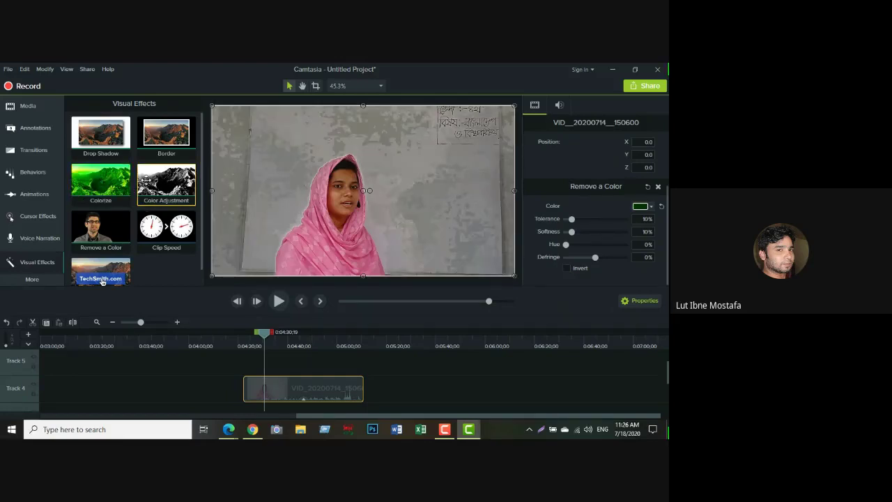
click(652, 207)
click(648, 235)
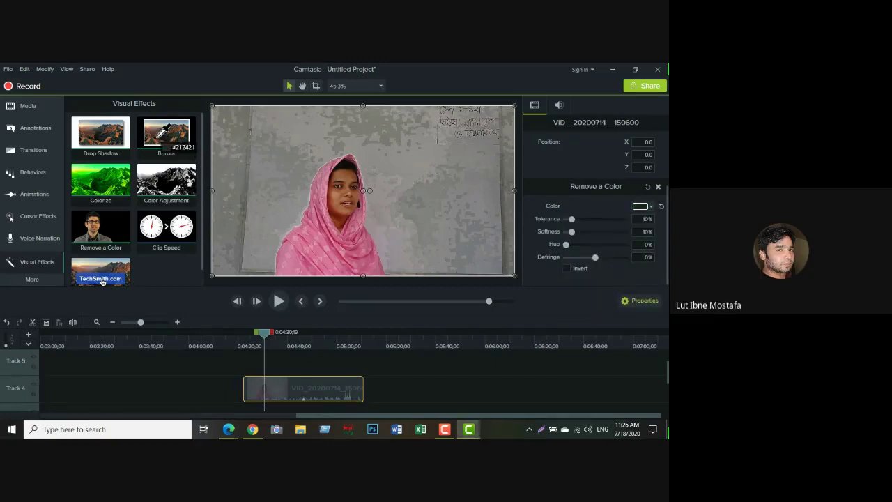
click(160, 139)
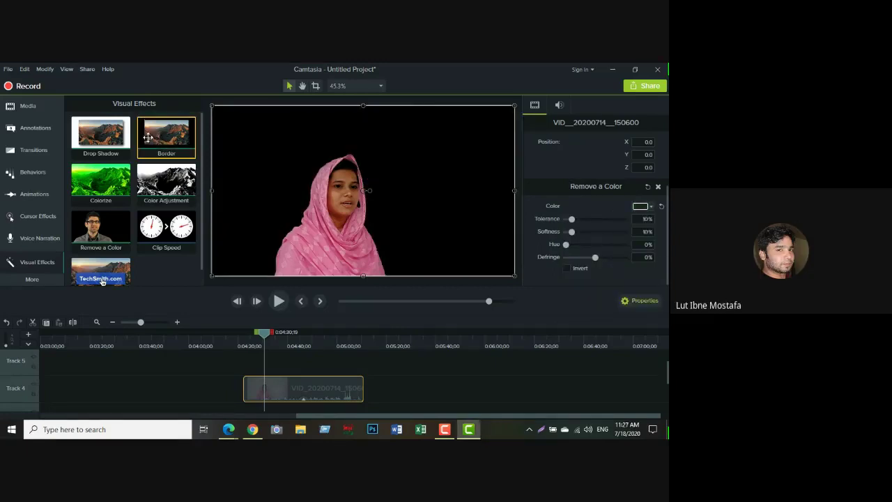
Step: Try a light red sampled from the Clip Speed thumbnail as the color to remove, and undo the last three color changes
click(652, 207)
click(649, 232)
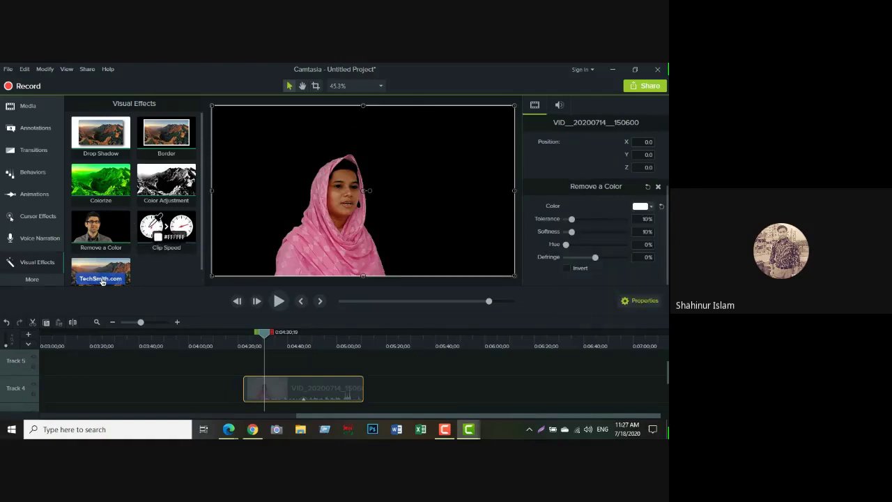
click(182, 226)
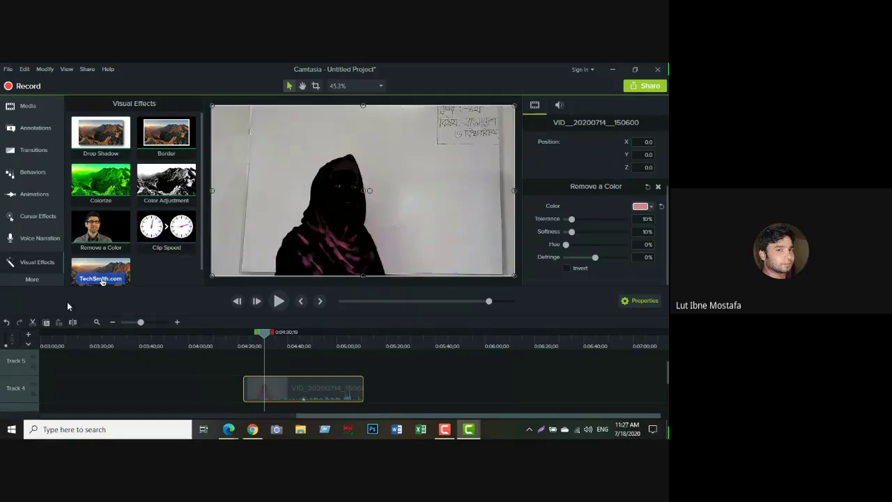
click(7, 322)
click(7, 323)
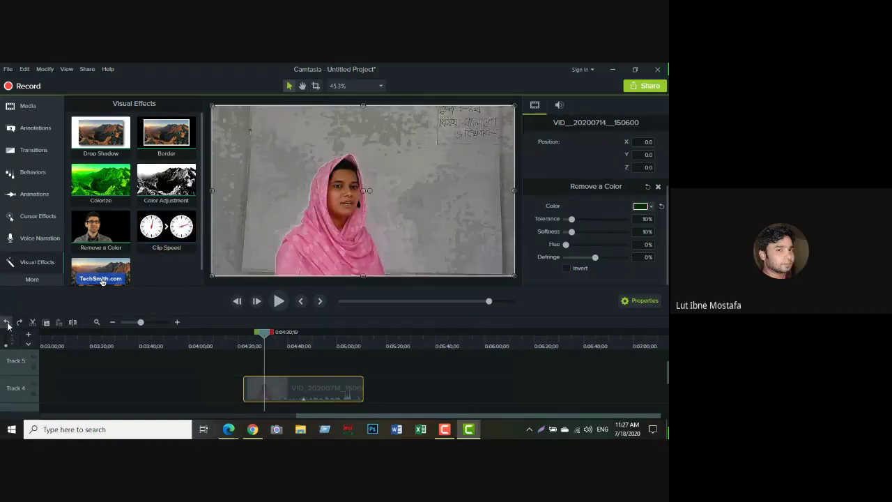
click(7, 323)
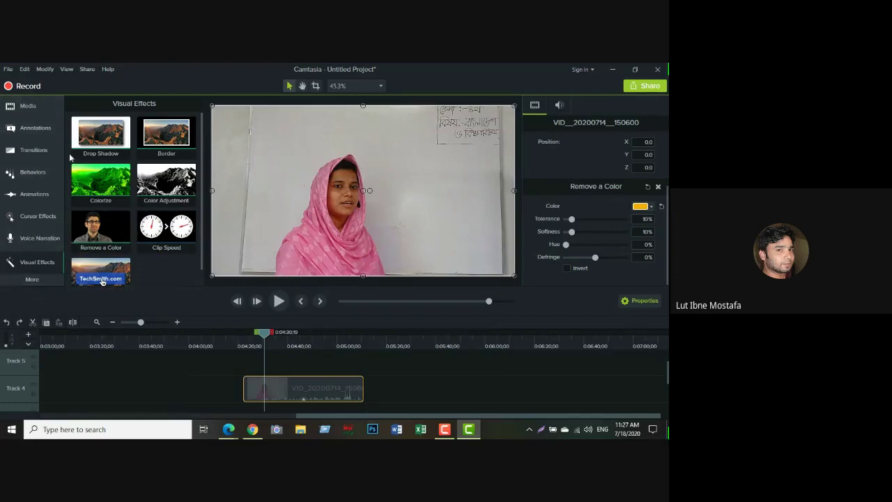
Step: Try the bright green of the Free subscribe intro thumbnail in the Media Bin as the color to remove
click(28, 110)
scroll(94, 185, up, 1)
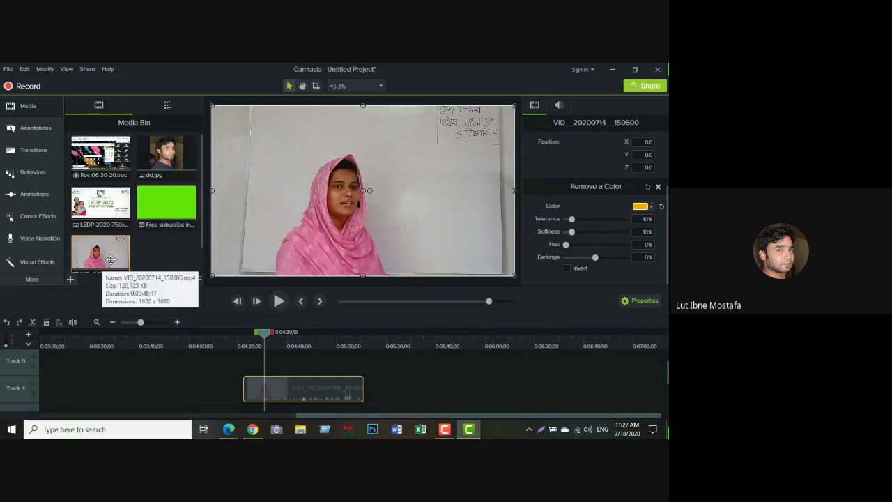
click(159, 205)
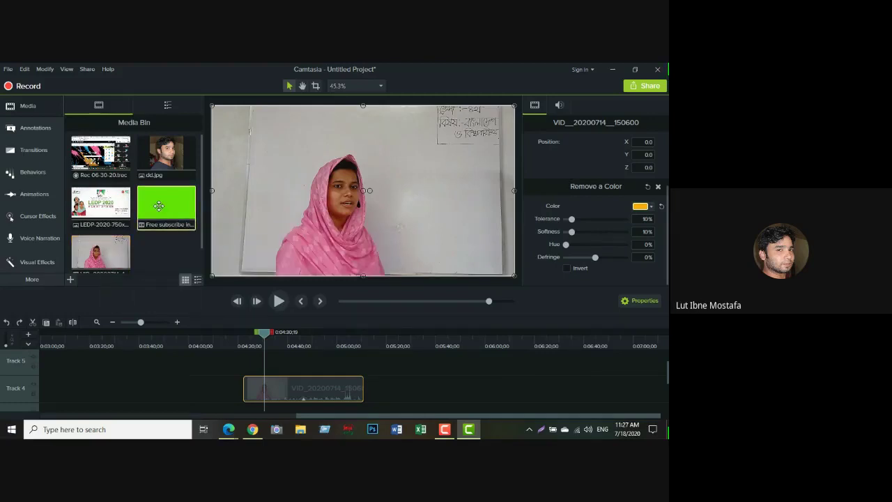
click(650, 206)
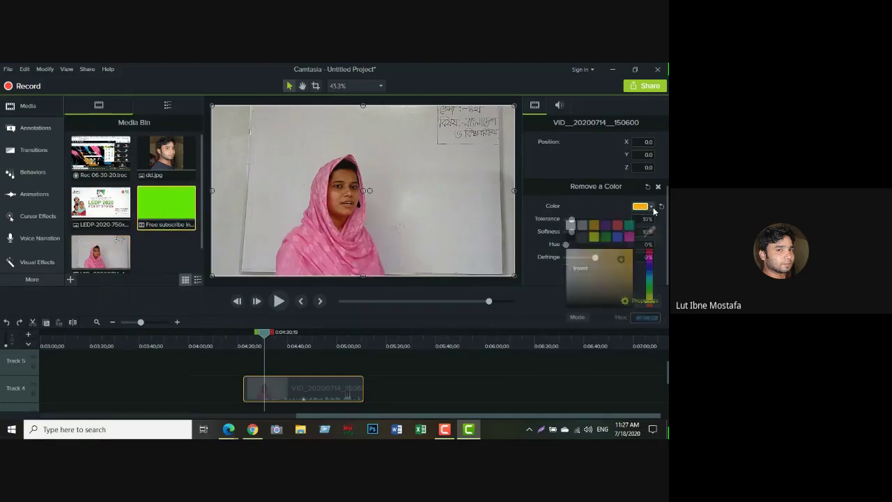
click(648, 232)
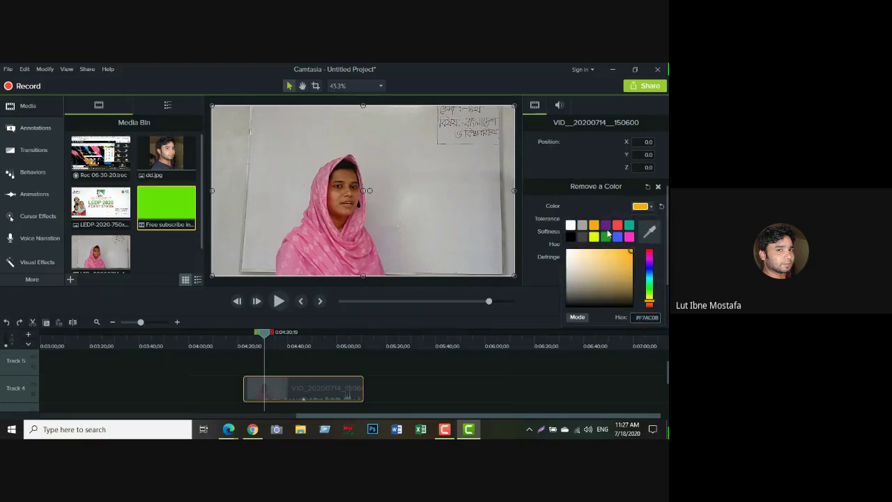
click(173, 205)
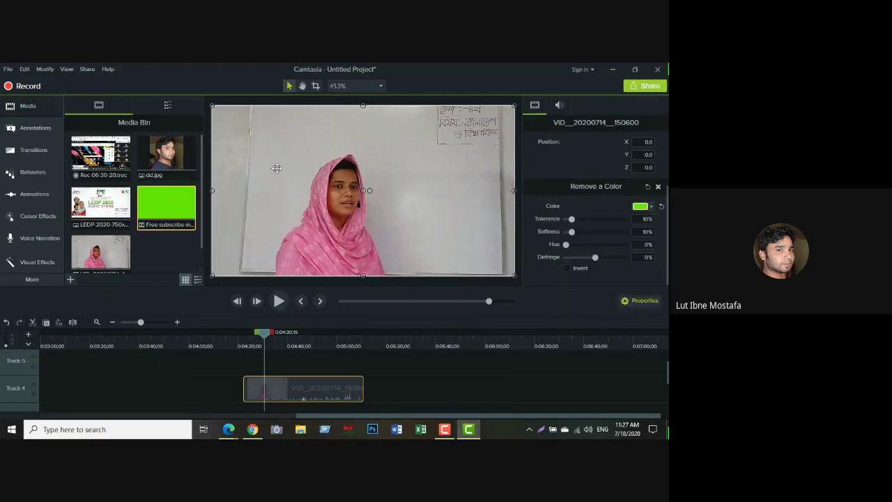
Step: Sample the light gray whiteboard background as the color to remove, and play the video up to about 0:04:47
click(650, 207)
click(650, 237)
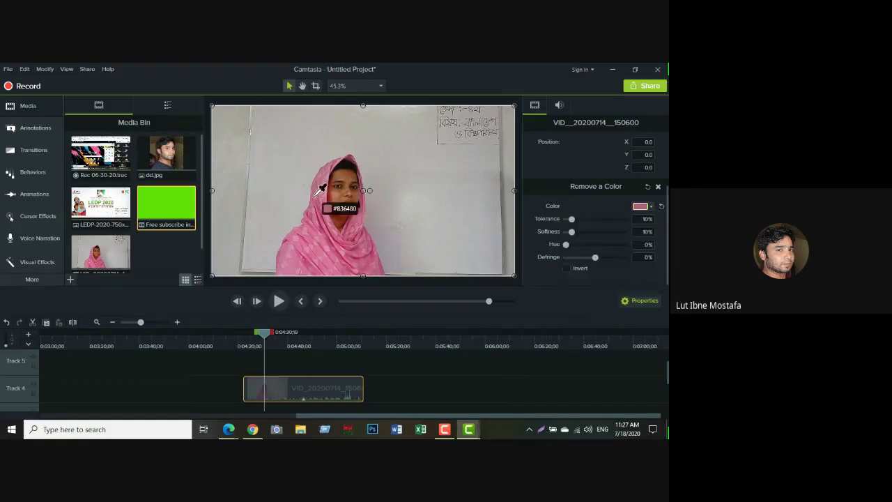
click(271, 157)
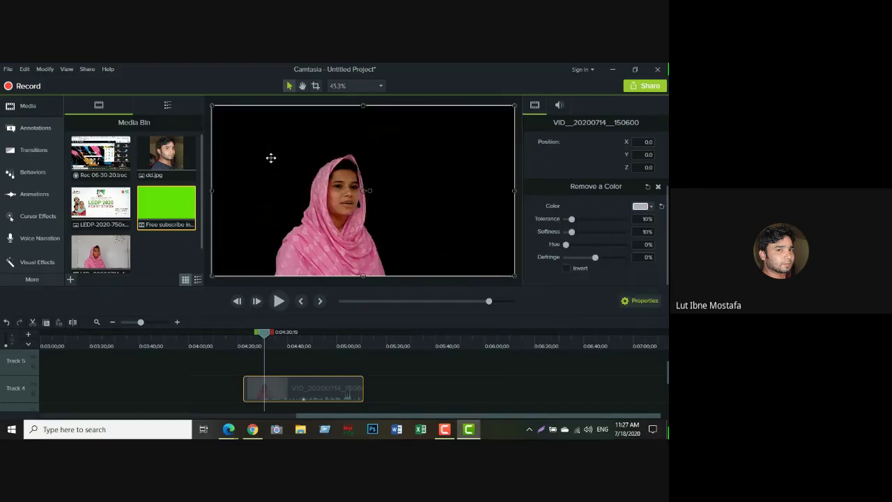
click(279, 301)
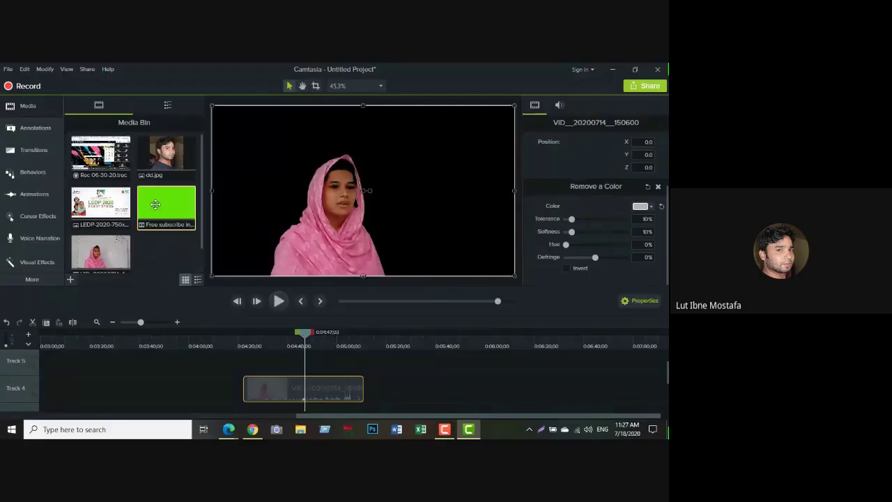
Step: Add the green Free subscribe intro video to the canvas at 0:04:47;03, and move its clip to Track 2 beneath the woman's video
drag(156, 204, 363, 191)
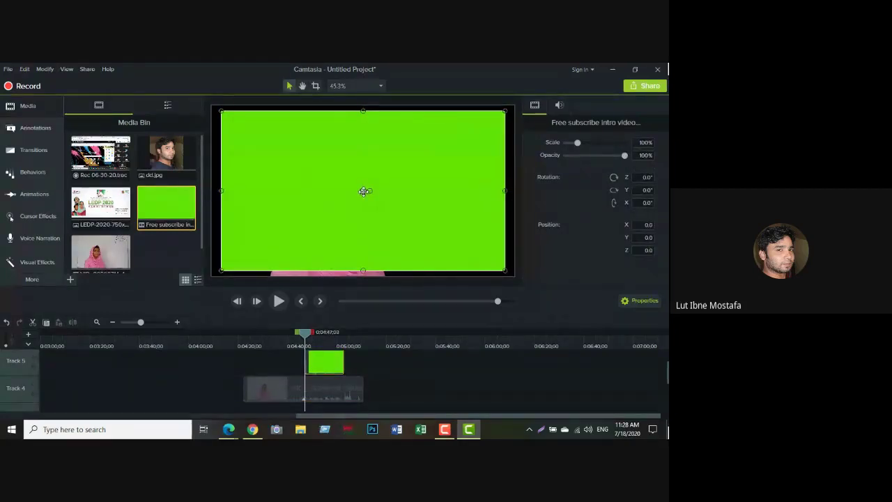
scroll(384, 377, up, 2)
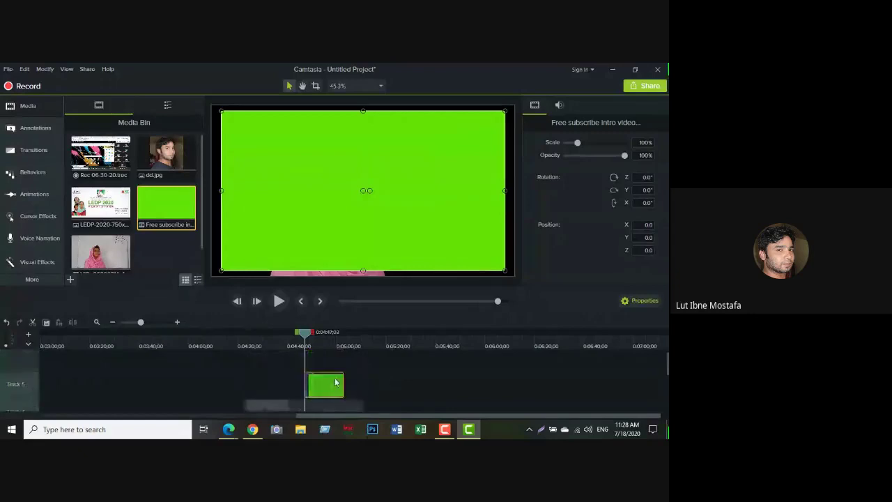
mouse_move(335, 382)
mouse_down()
mouse_move(388, 409)
mouse_move(392, 427)
mouse_move(327, 390)
mouse_move(321, 373)
mouse_up()
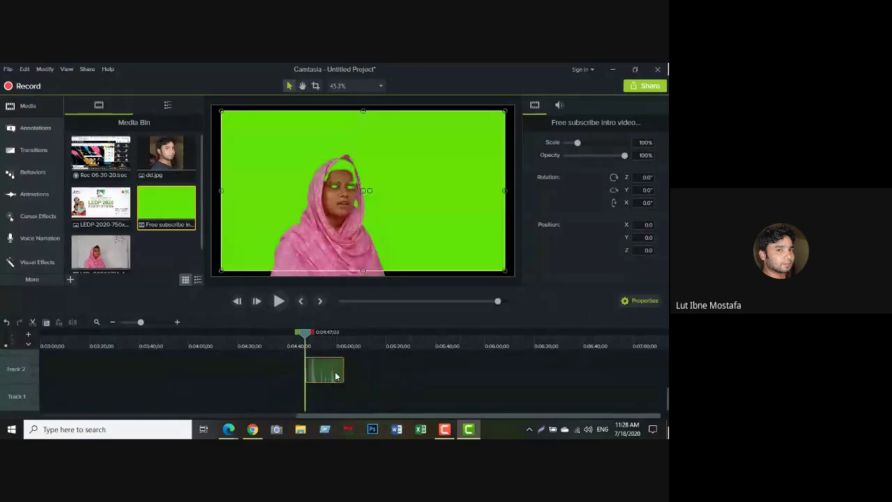
Step: Move the subscribe intro clip up to Track 3, set its opacity to 10% and play it beneath the video
scroll(379, 383, up, 4)
drag(338, 410, 318, 391)
drag(622, 156, 569, 168)
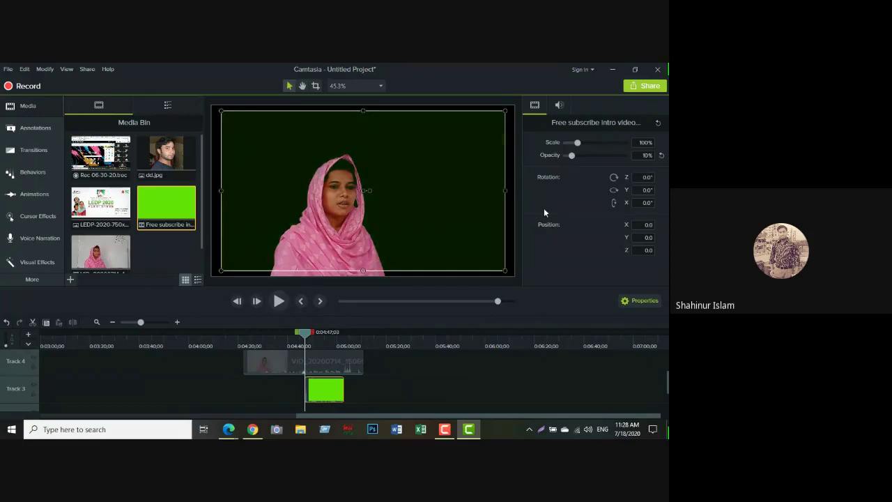
mouse_move(307, 338)
mouse_down()
mouse_move(281, 338)
mouse_move(303, 338)
mouse_up()
click(278, 302)
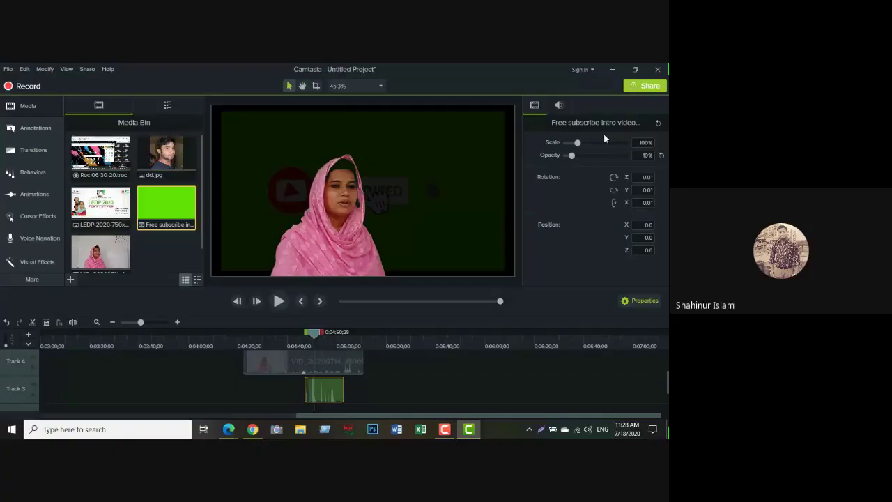
Step: Set the subscribe intro clip's opacity to 25% and preview the playback
click(347, 281)
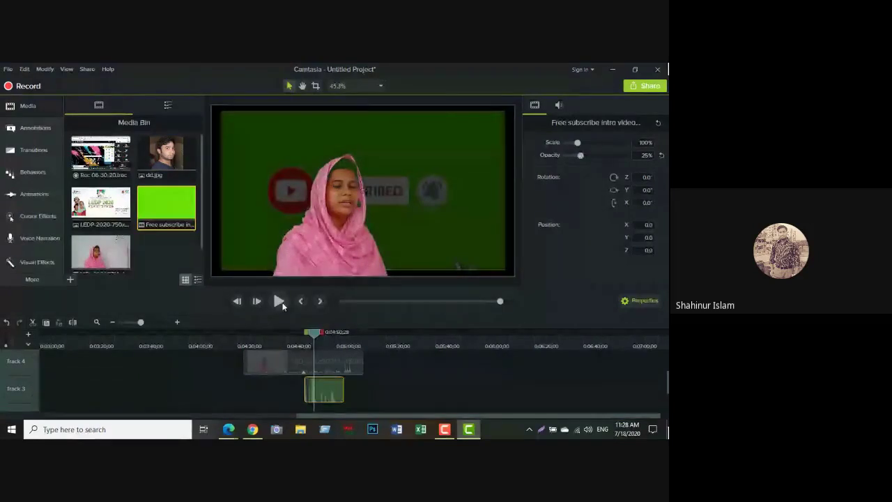
click(279, 301)
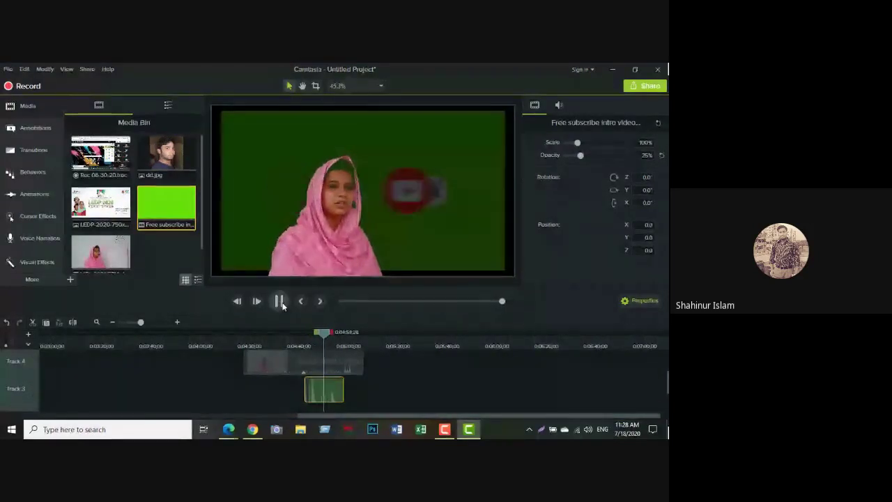
click(279, 301)
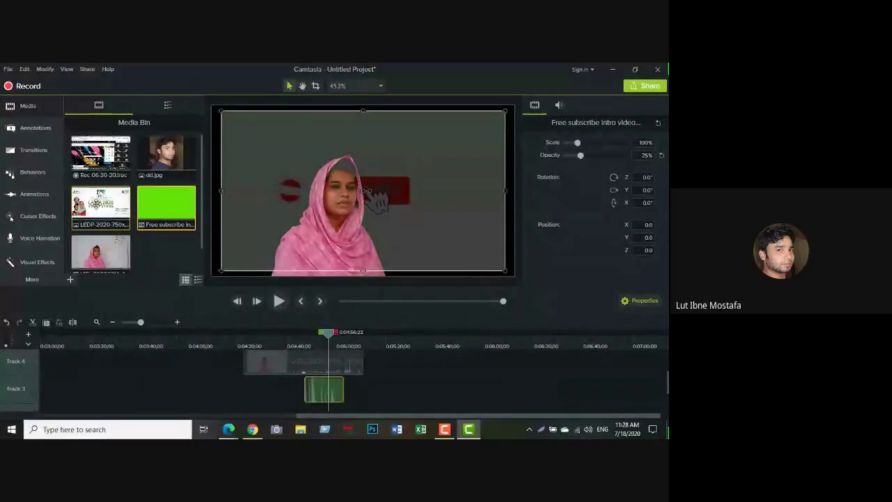
Step: Replace the subscribe intro clip with another copy of the VID__20200714__150600 video on Track 3, and delete that copy
scroll(100, 209, down, 1)
drag(100, 247, 295, 369)
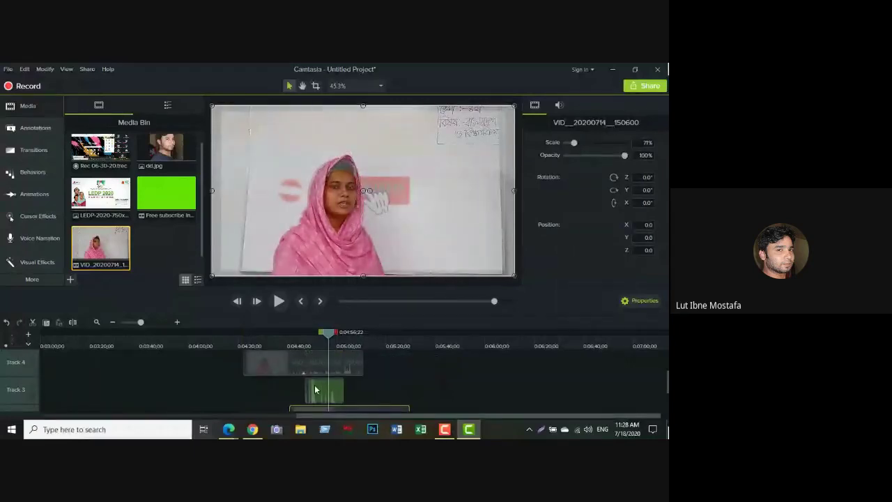
click(314, 390)
key(Delete)
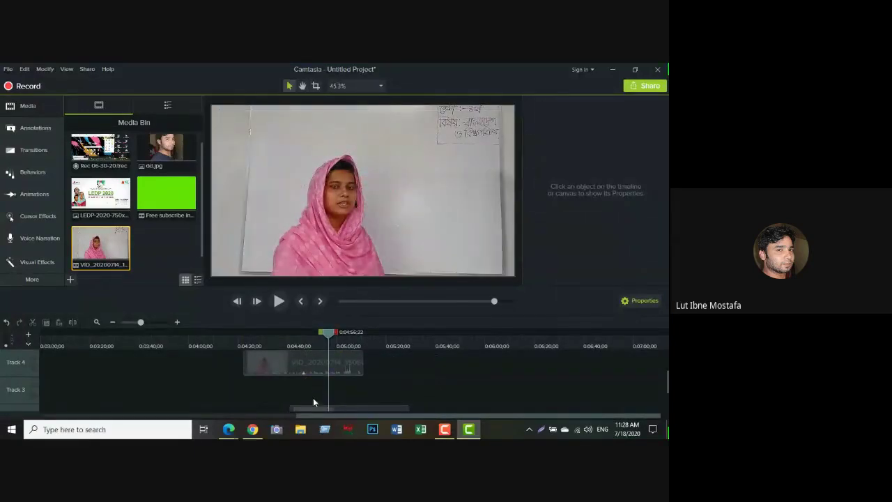
drag(308, 363, 342, 390)
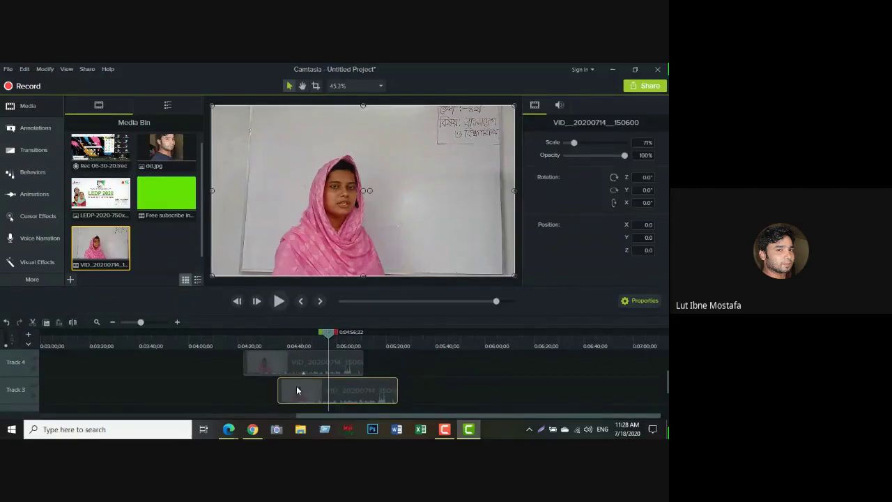
key(Delete)
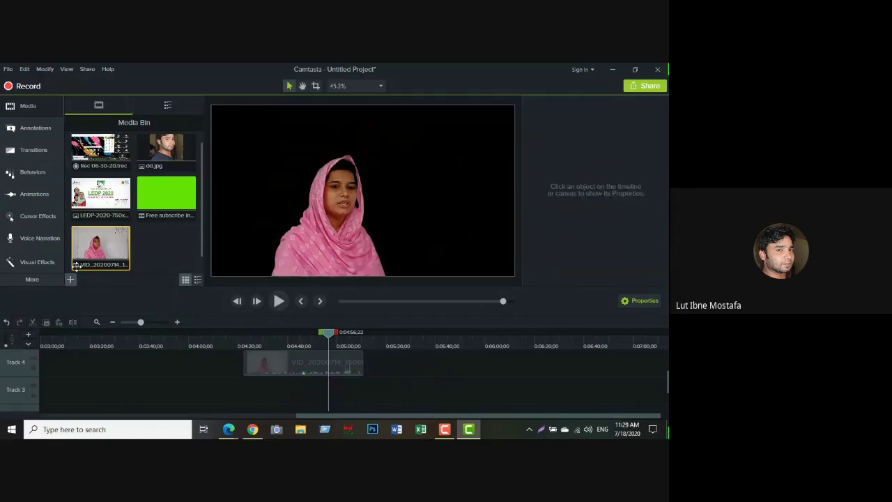
Step: Add the LEDP-2020-750x390 image to Track 3 below the video and scrub the playhead over it
drag(108, 198, 323, 401)
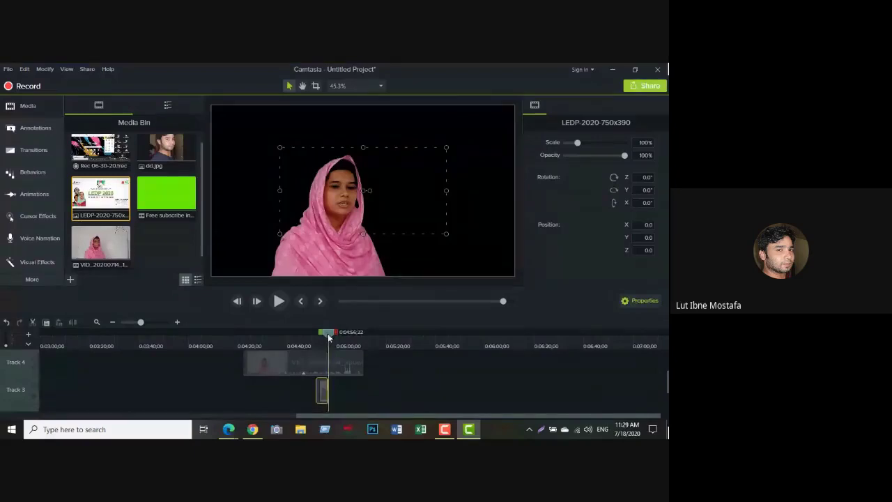
drag(328, 337, 323, 337)
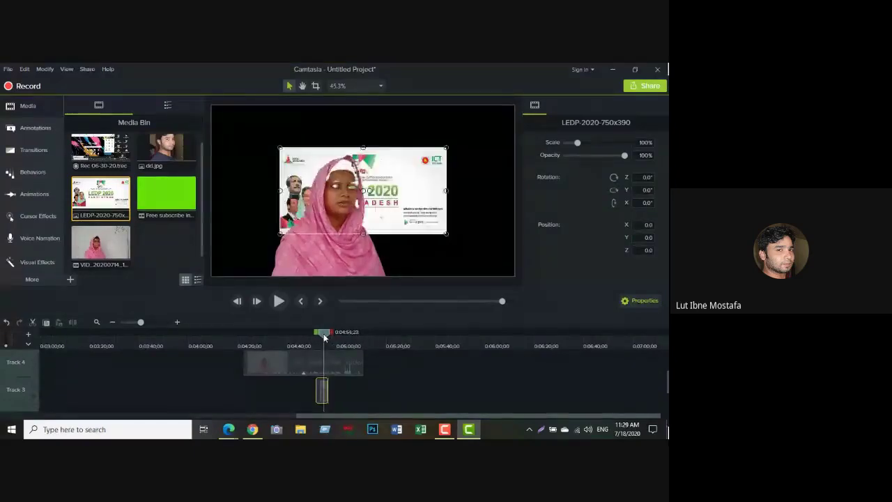
Step: Undo the recent edits back to before the subscribe intro clip was added and the video's background colour was removed
click(5, 323)
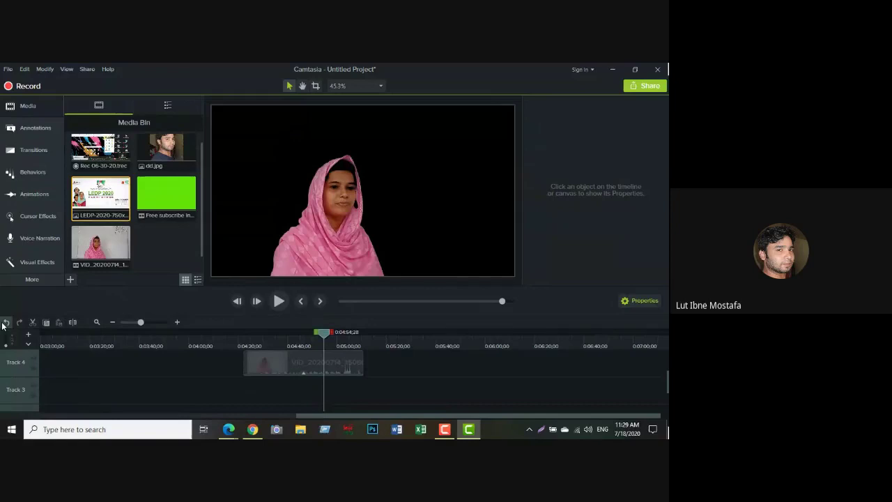
click(5, 323)
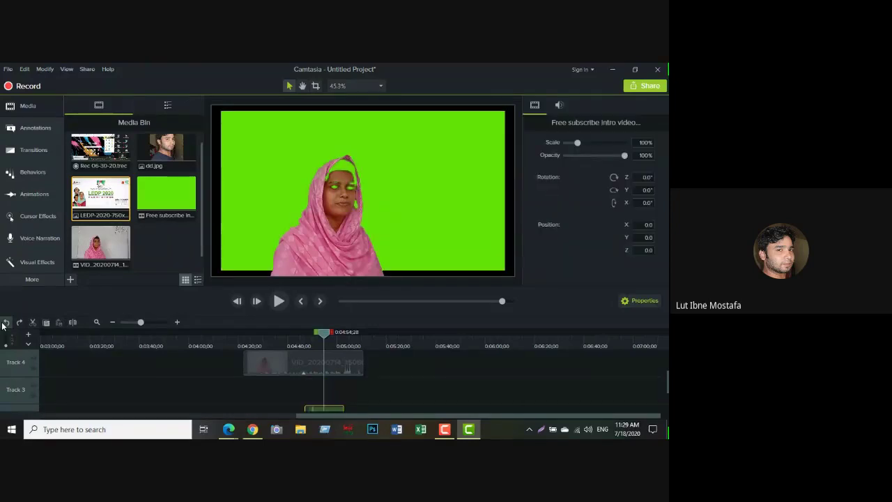
click(5, 323)
click(6, 323)
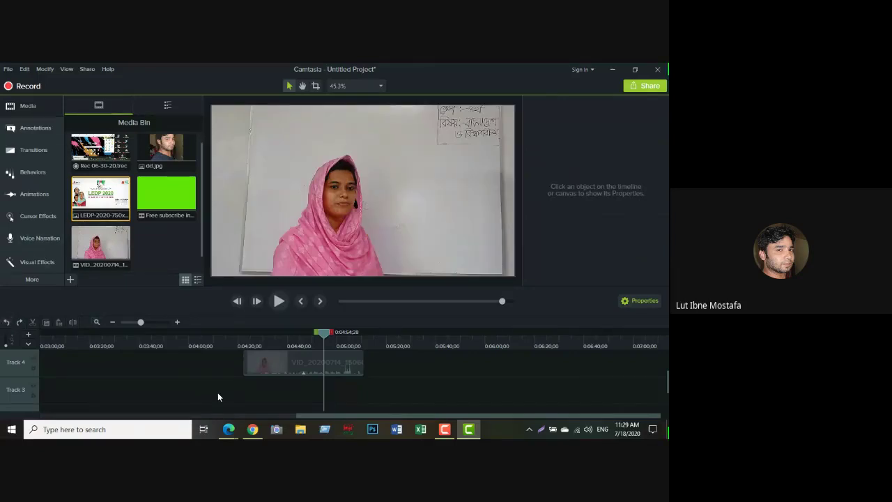
Step: Add the LEDP-2020-750x390 image to Track 3 under the video's second half and extend it to the end of the video clip
drag(104, 202, 264, 393)
drag(265, 393, 317, 395)
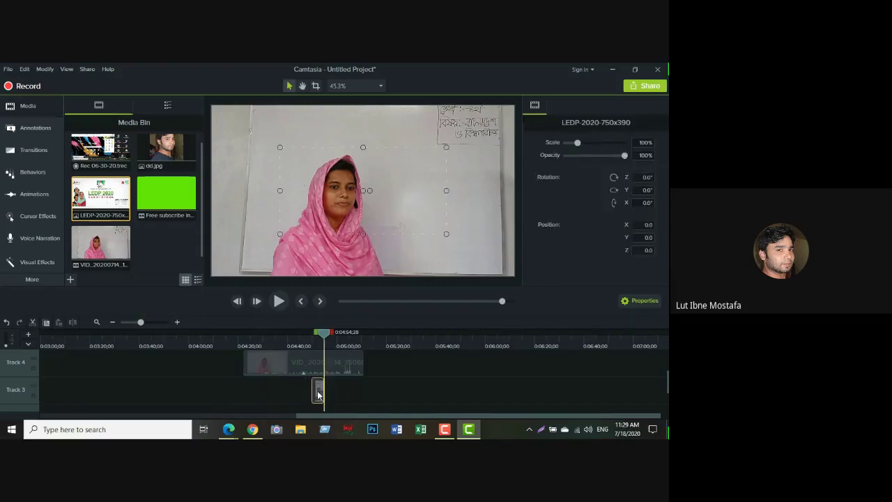
drag(325, 338, 321, 338)
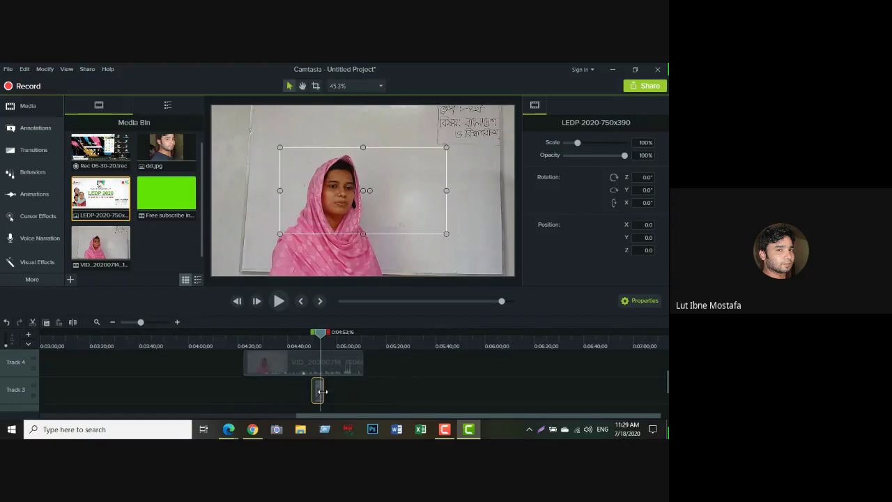
drag(322, 392, 363, 392)
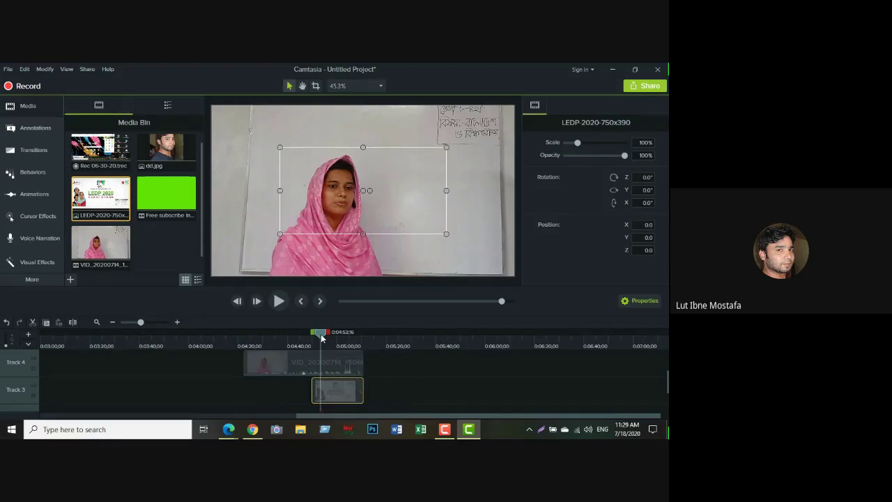
drag(321, 338, 339, 337)
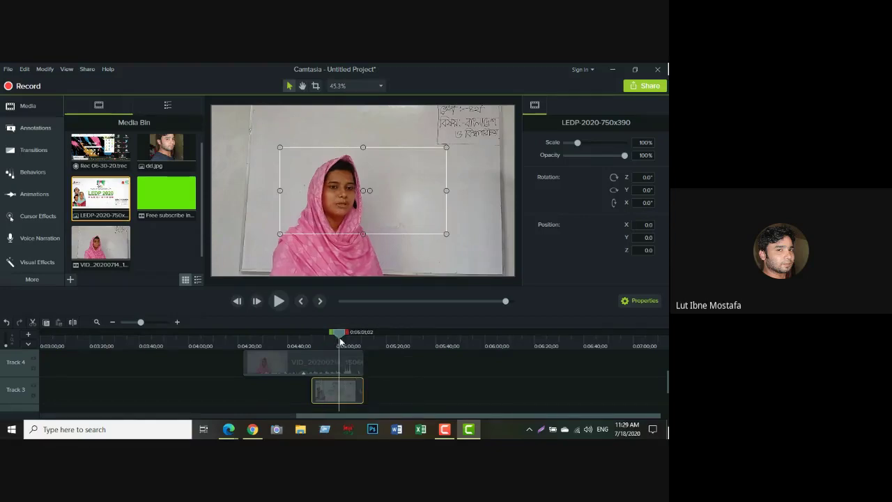
Step: Apply the Remove a Color visual effect to the LEDP-2020-750x390 image on Track 3
click(391, 213)
click(325, 386)
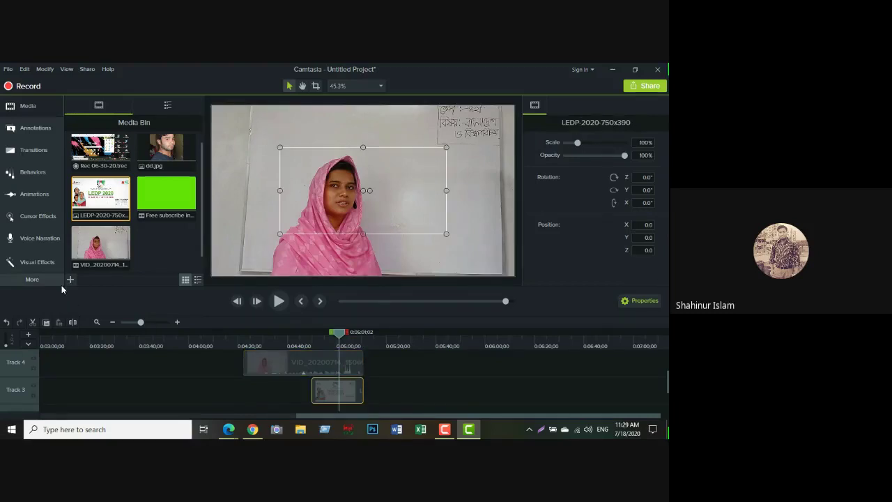
click(43, 265)
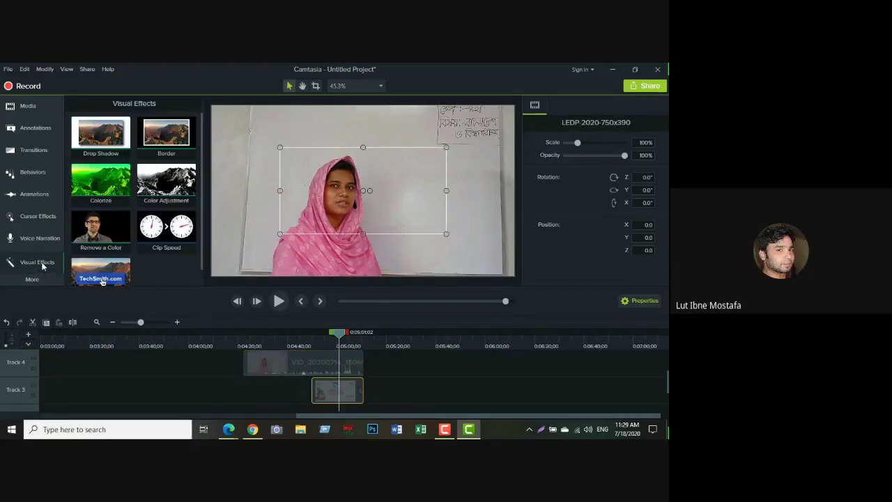
click(46, 70)
mouse_move(58, 128)
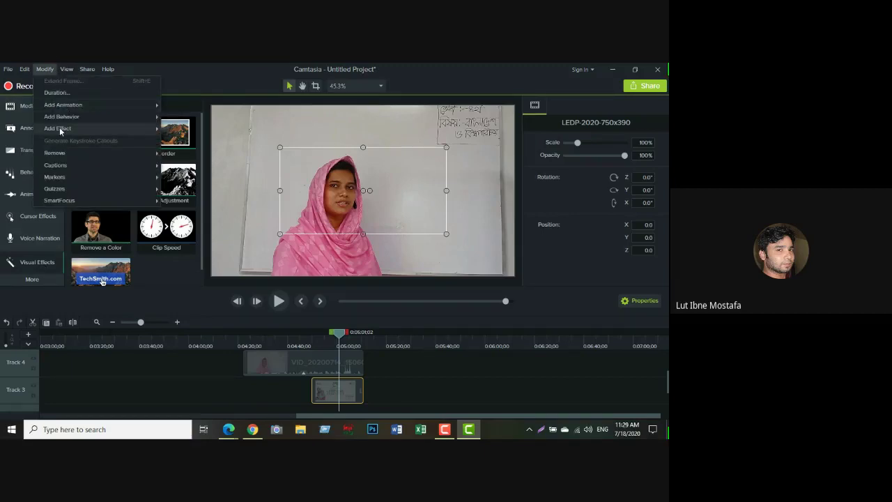
mouse_move(191, 132)
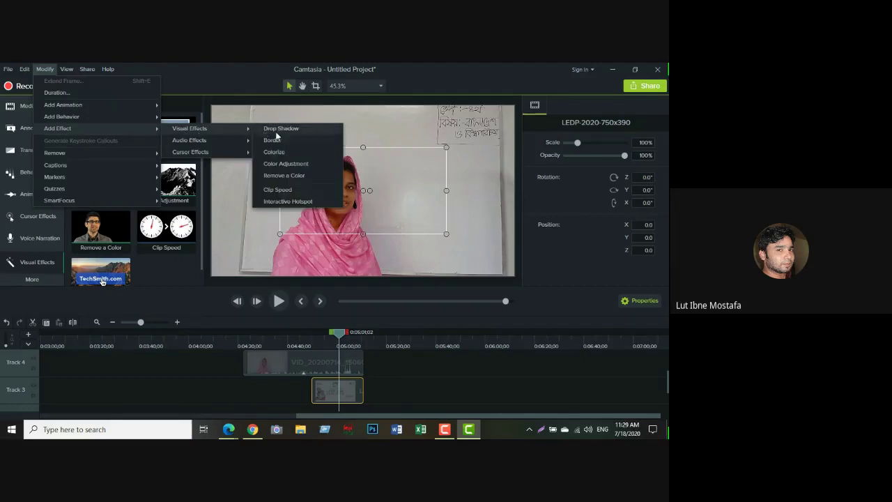
click(280, 176)
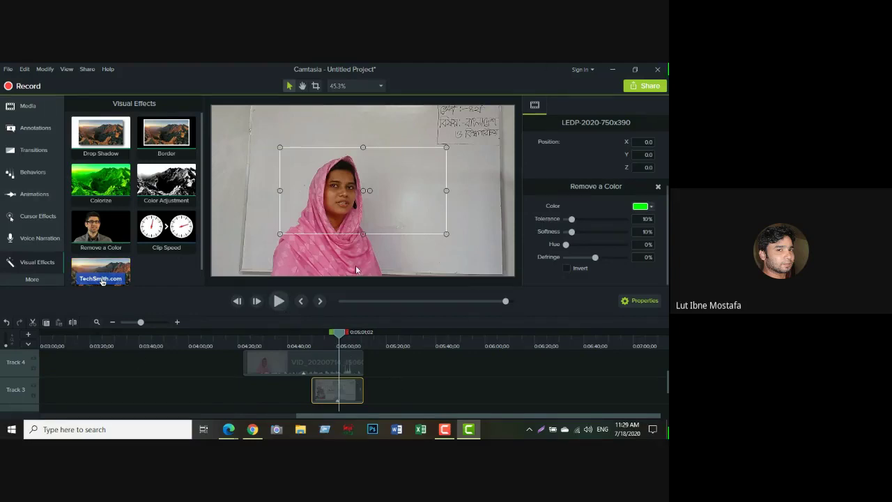
Step: Move the LEDP image clip earlier on Track 3 to start at about 0:04:27, and preview the playback there
click(278, 305)
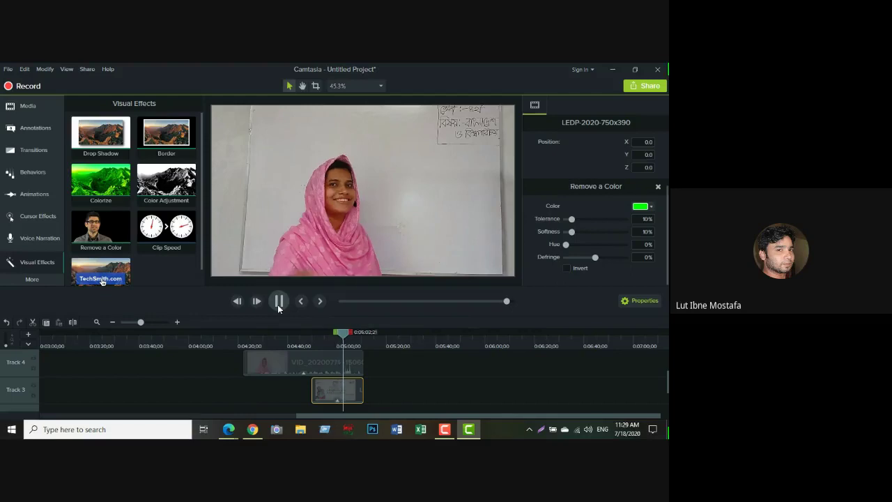
click(278, 305)
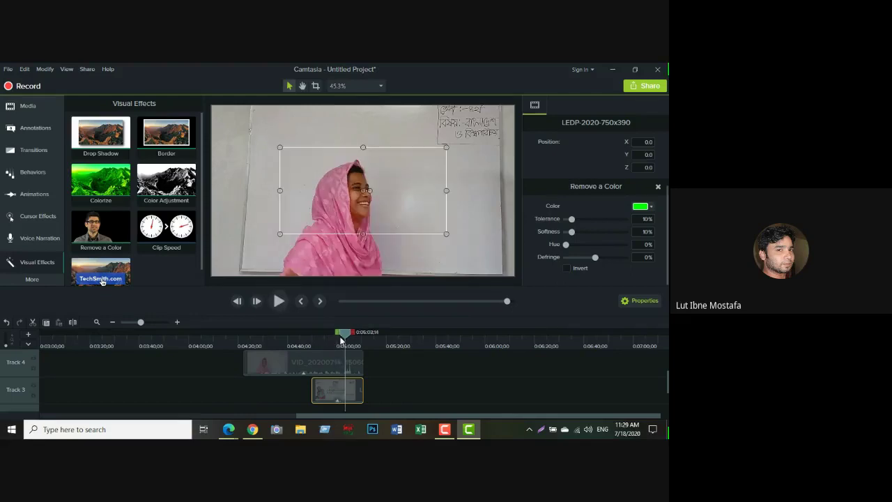
drag(343, 339, 283, 390)
click(278, 301)
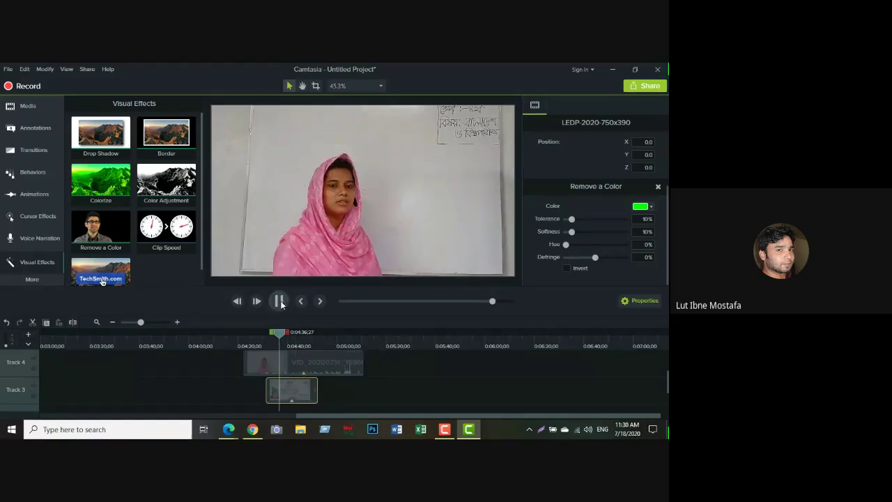
click(279, 301)
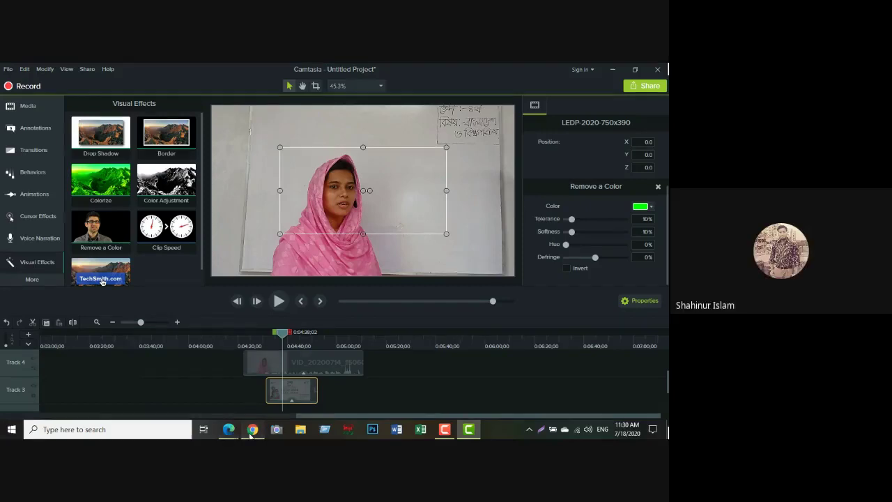
Step: Switch to the Google Meet window in the browser to check the call, and return to Camtasia
click(252, 429)
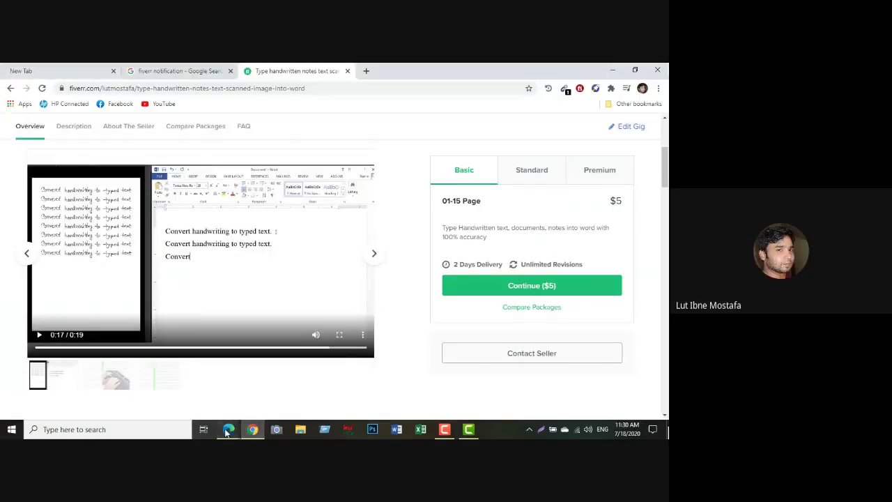
mouse_move(230, 426)
click(183, 384)
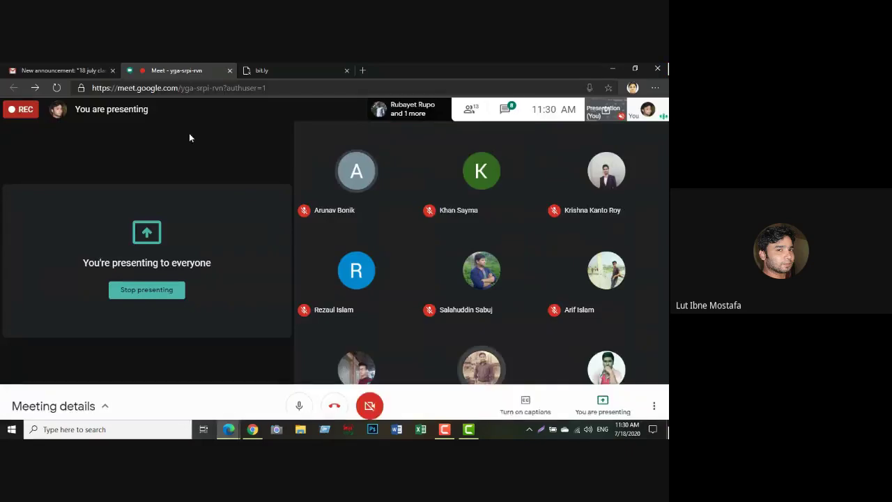
click(468, 430)
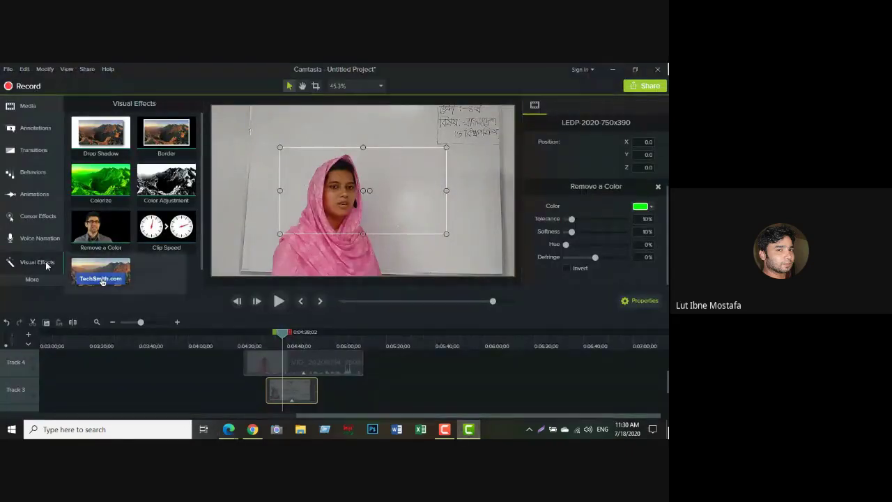
click(34, 240)
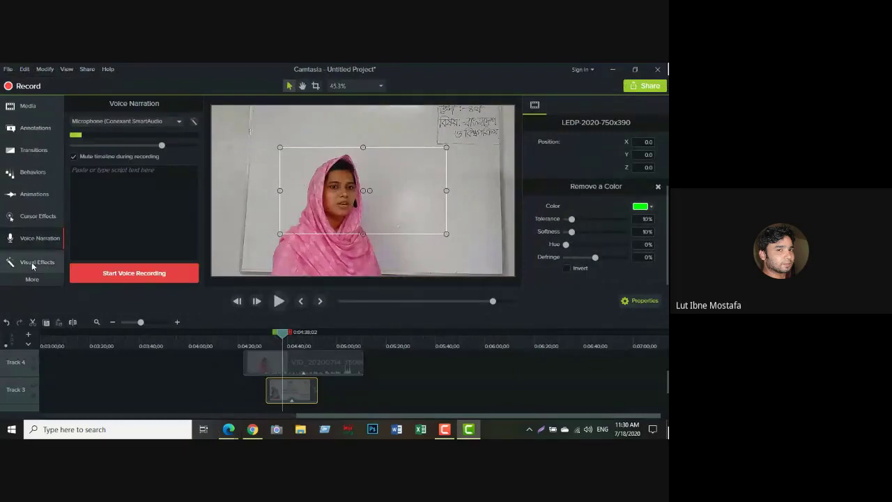
click(31, 262)
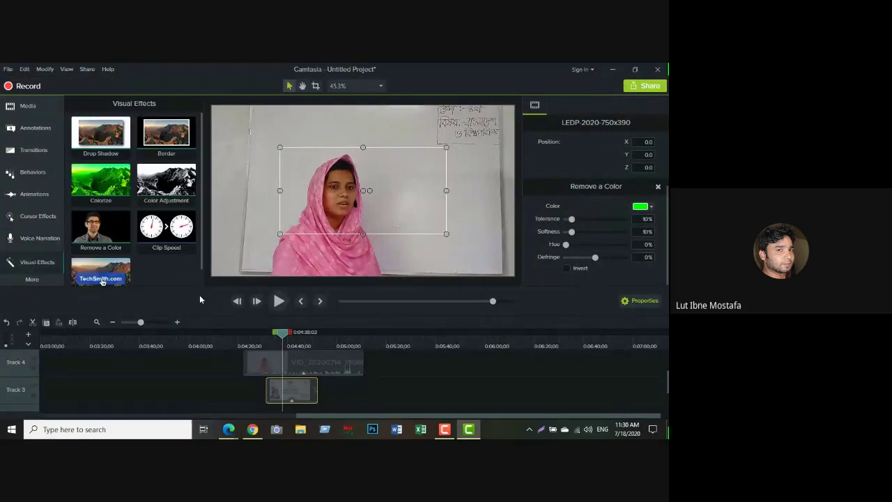
Step: Bring up the Google Meet call again to check the participants, and go back to the Camtasia project
mouse_move(229, 428)
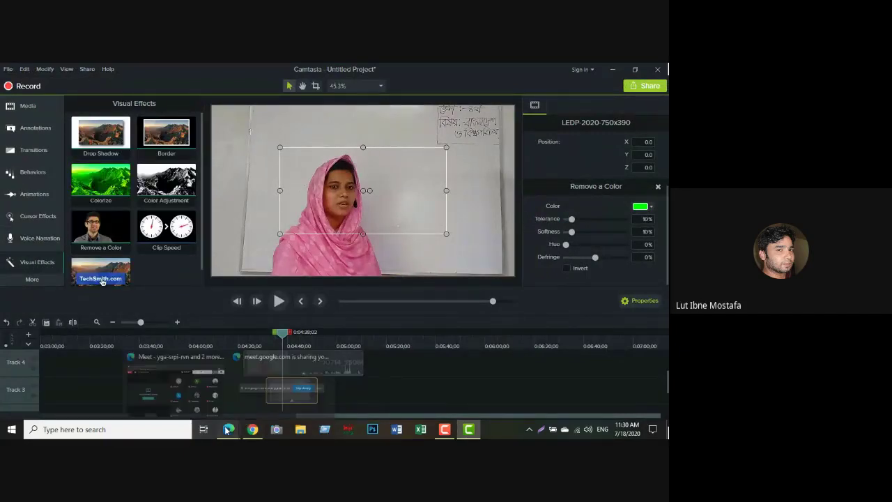
click(170, 393)
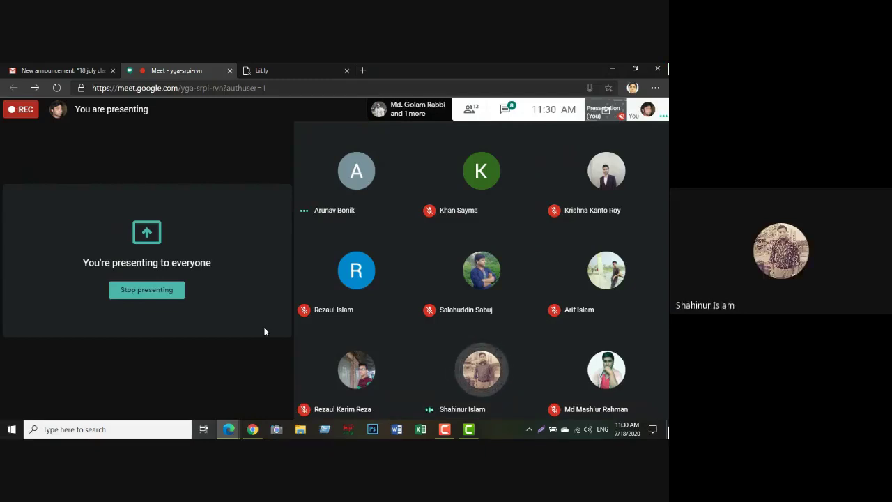
click(472, 432)
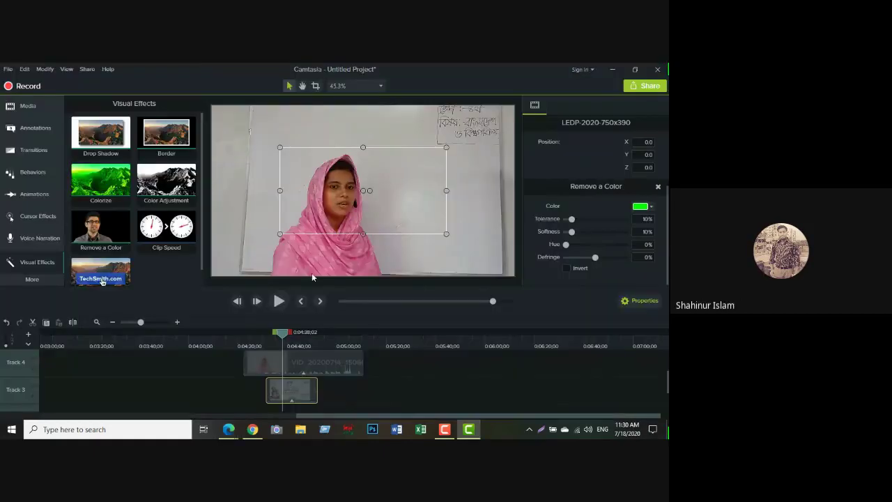
Step: Delete the presenter's video clip from Track 4 and select the LEDP-2020-750x390 image clip on Track 3
click(342, 365)
key(Delete)
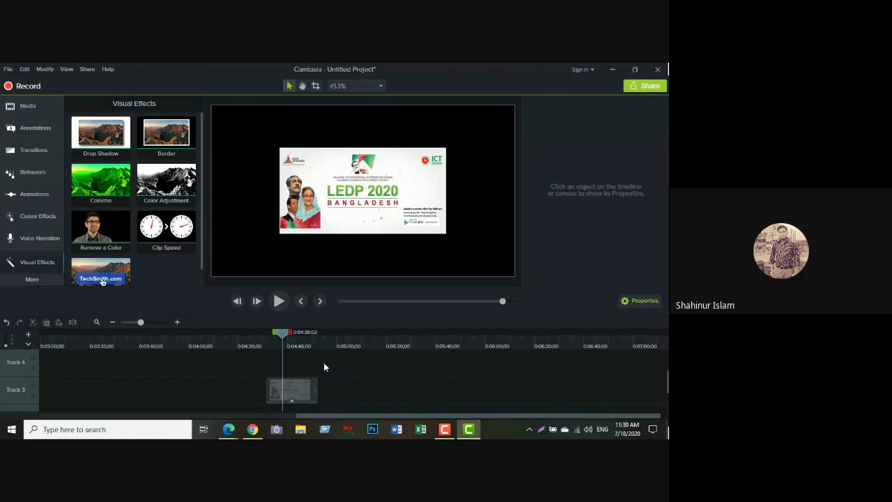
click(310, 390)
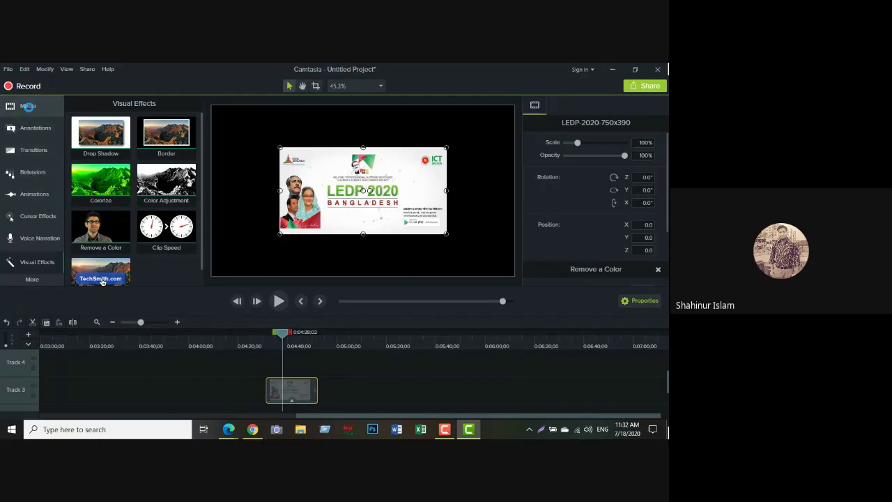
Step: Look over the Media Bin and the annotation callouts in the Basic style
click(27, 108)
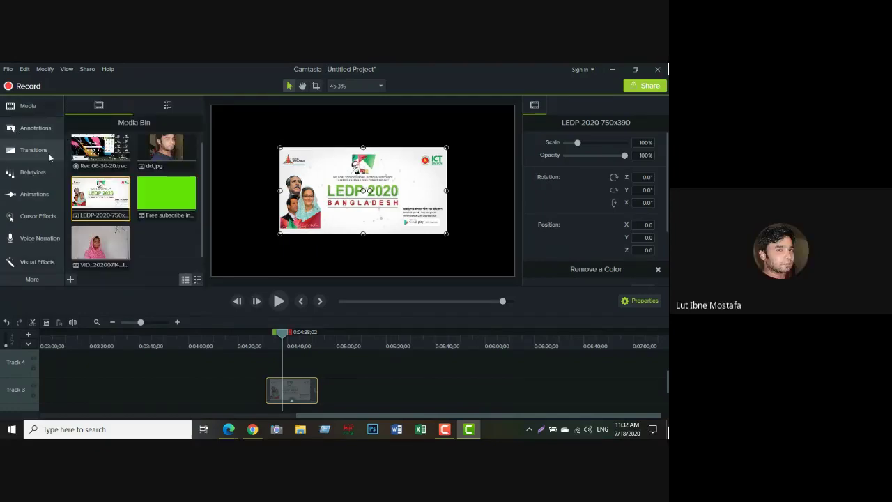
click(38, 132)
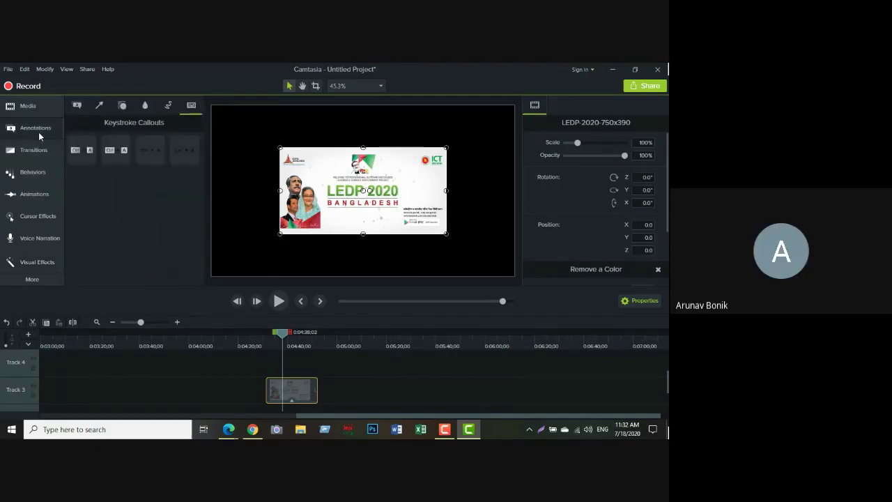
click(77, 106)
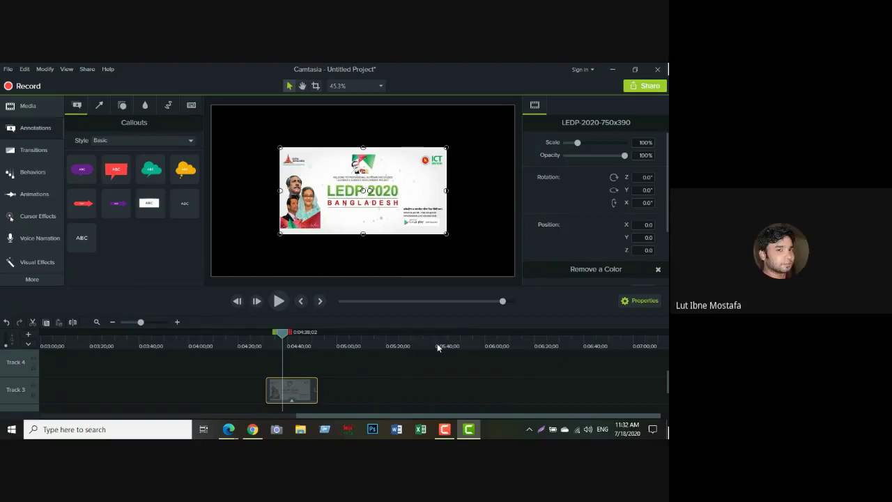
Step: Switch to the Google Meet call in the browser, read the meeting chat, and close it
mouse_move(229, 430)
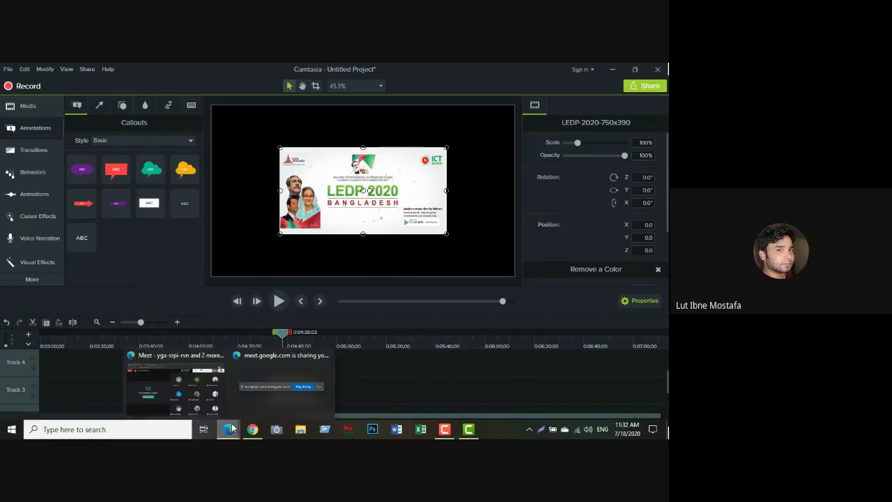
click(209, 383)
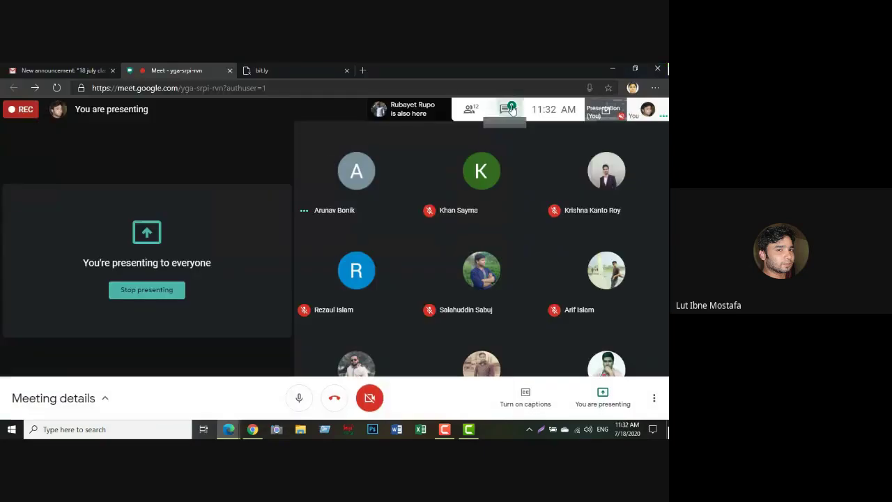
click(508, 110)
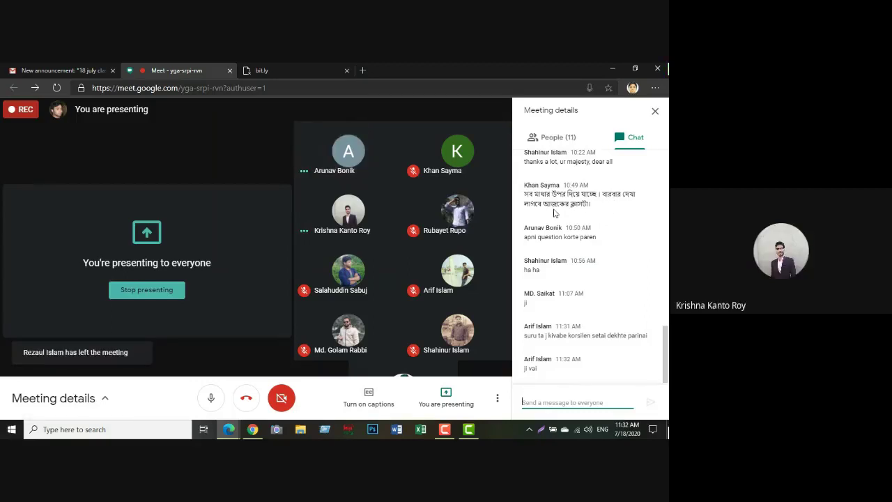
click(658, 114)
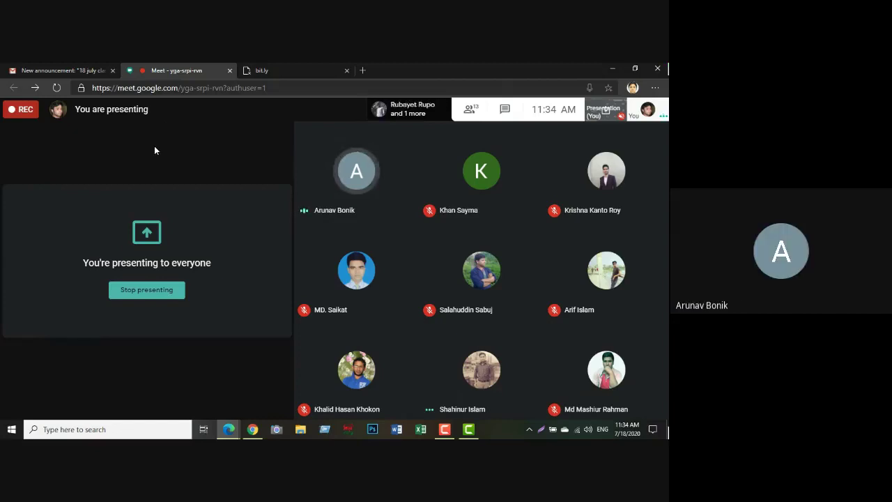
Step: Check the running screen recorder's window and hide it again
mouse_move(229, 303)
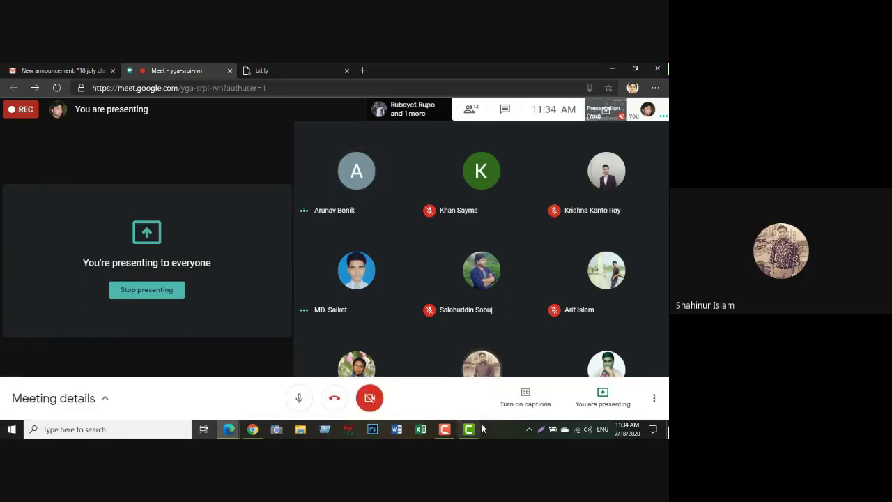
click(443, 430)
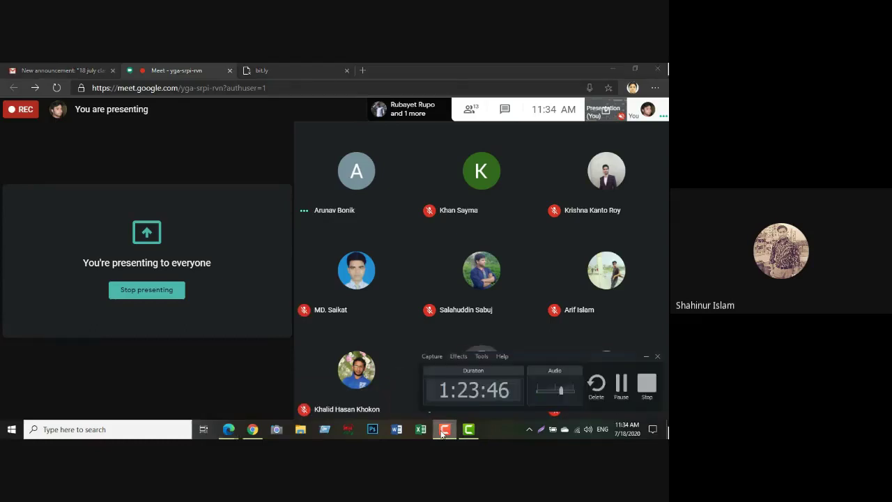
click(443, 430)
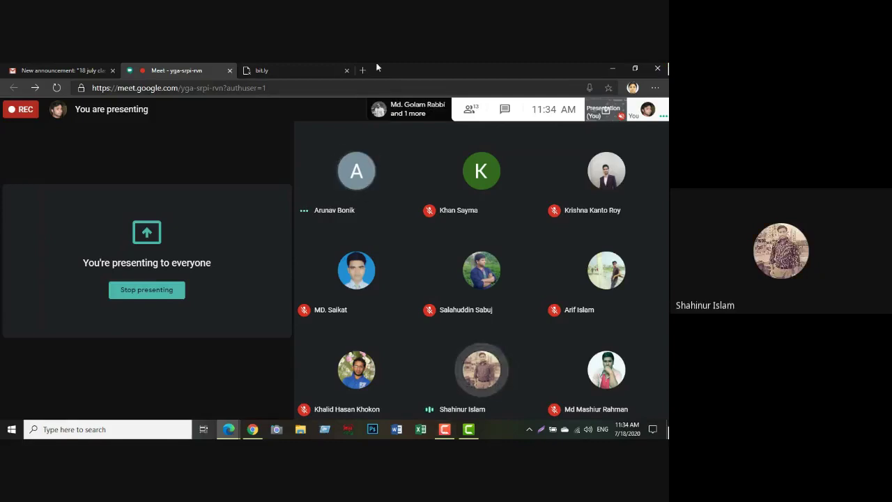
Step: Close the bit.ly page in the browser and mute the microphone in the Google Meet call
click(346, 71)
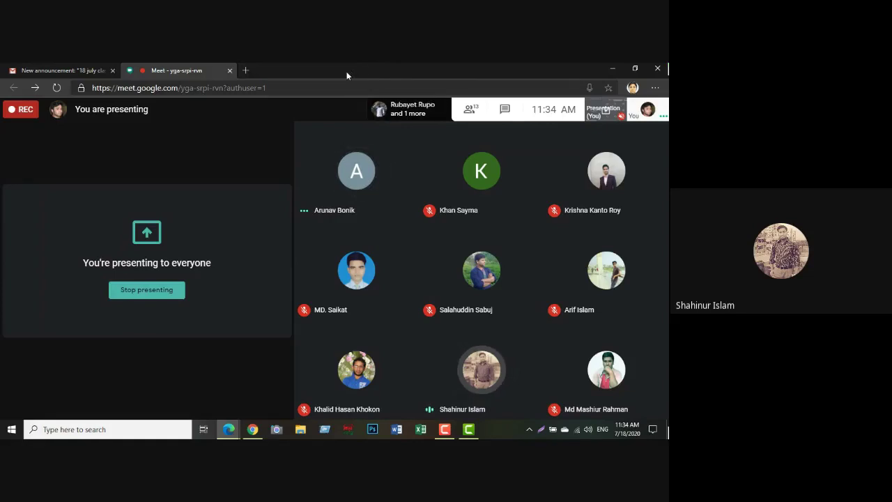
mouse_move(285, 317)
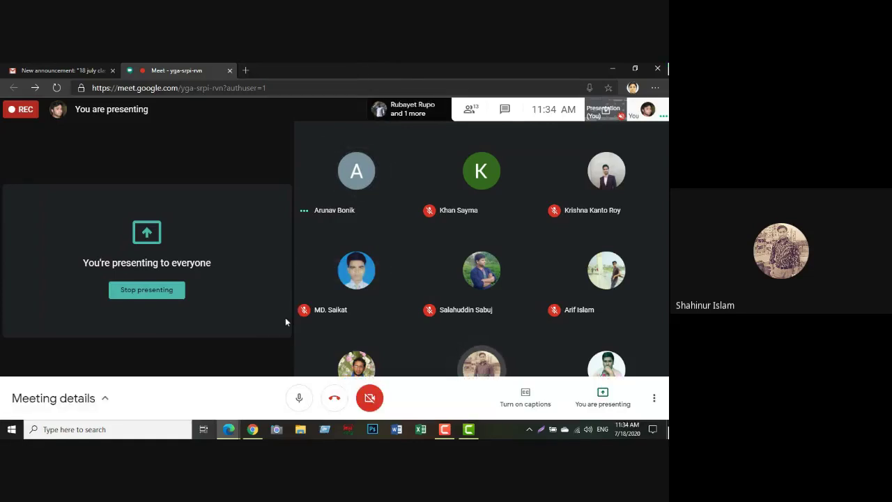
click(299, 400)
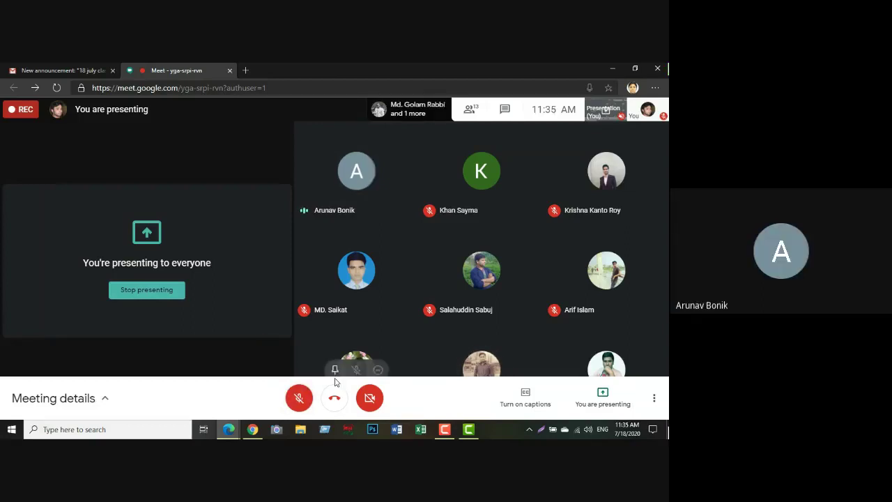
click(541, 429)
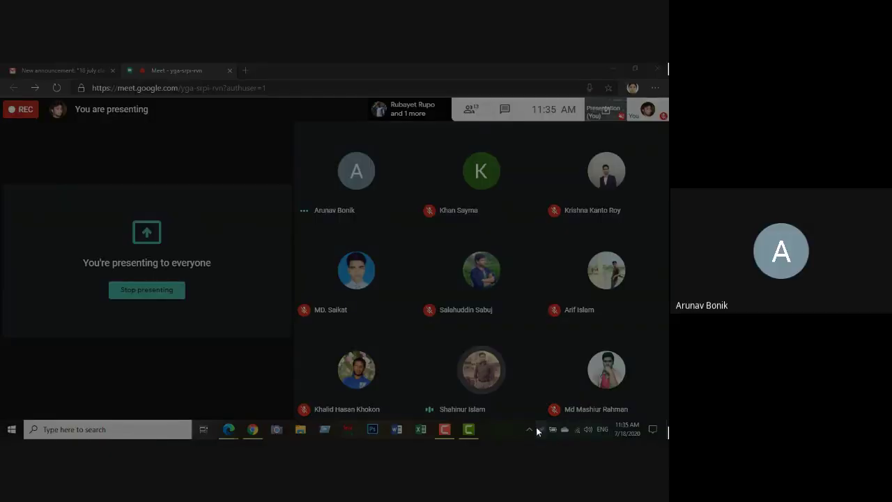
right_click(543, 435)
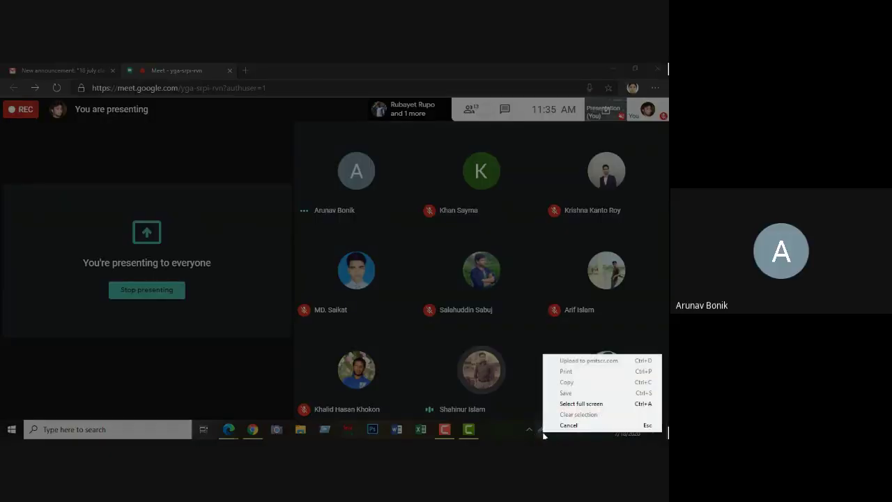
click(570, 404)
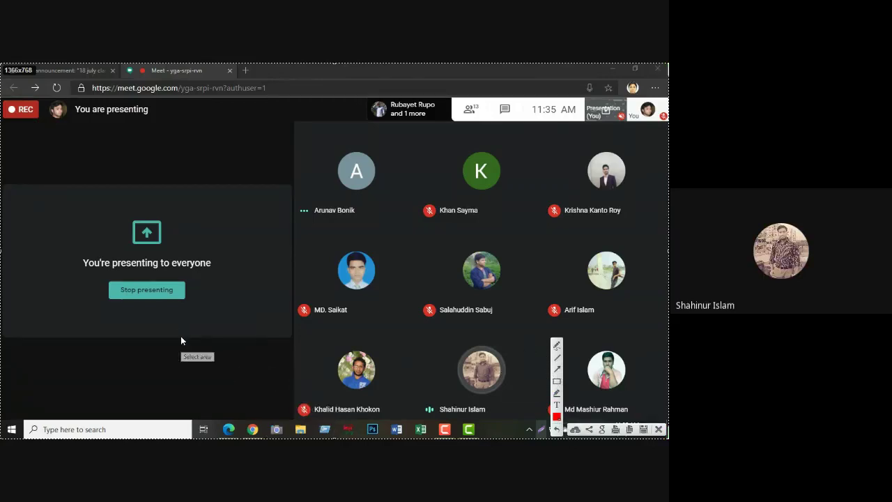
click(657, 429)
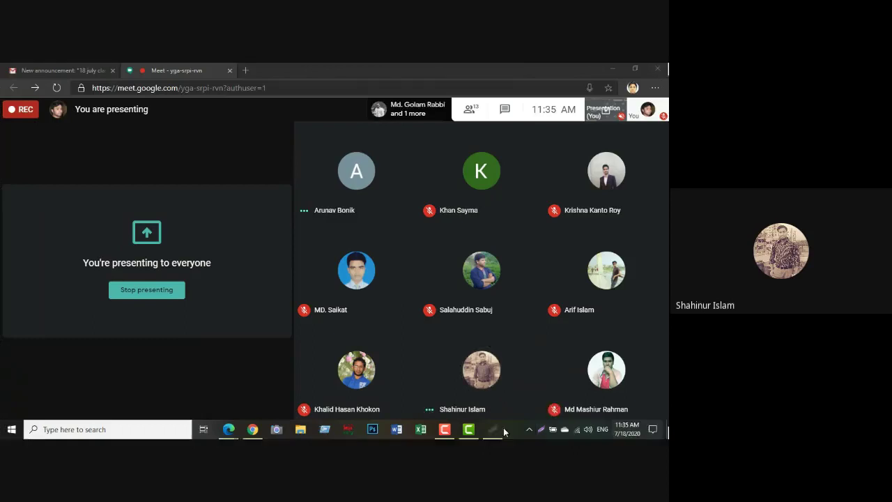
Step: Unmute the microphone in the call, check the meeting chat, and return to the Camtasia project
click(300, 408)
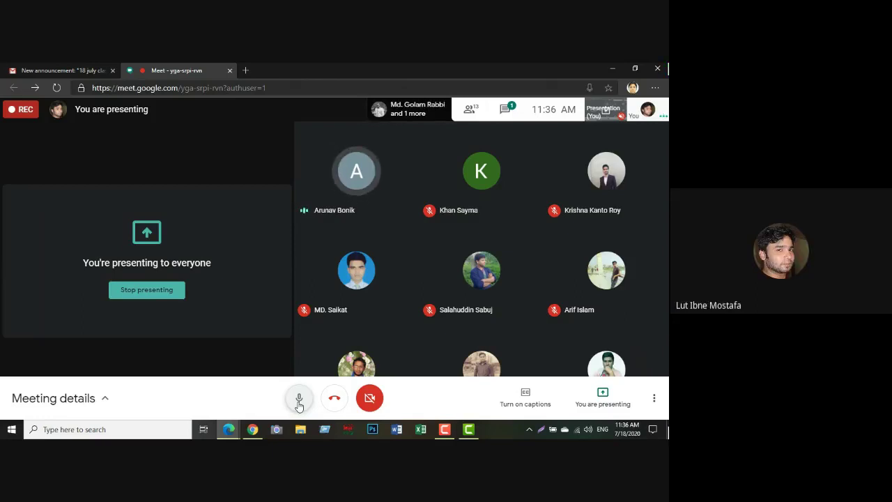
click(509, 108)
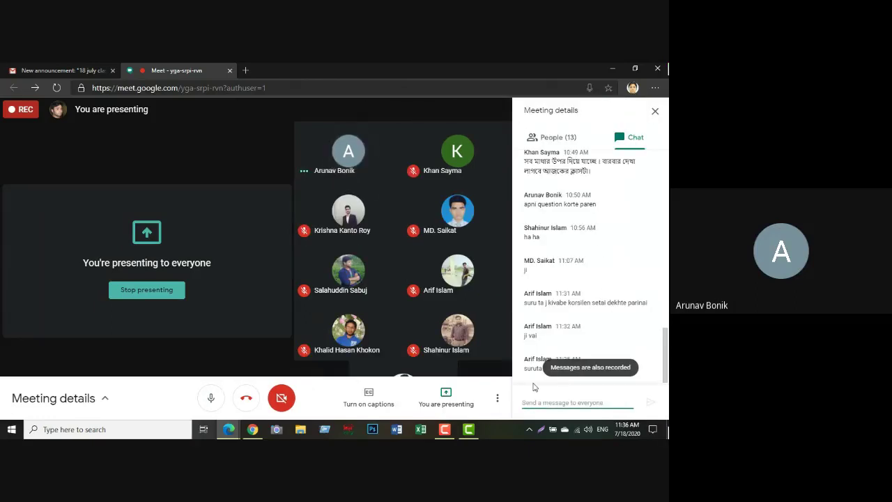
click(655, 113)
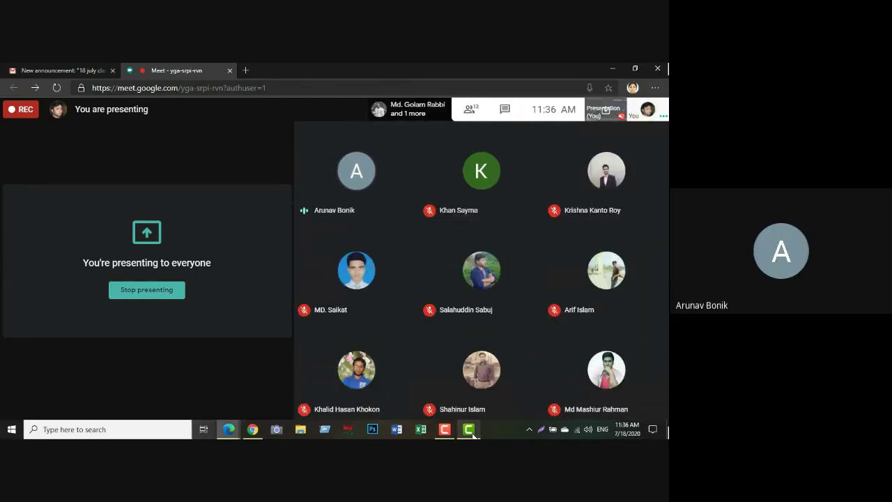
click(469, 429)
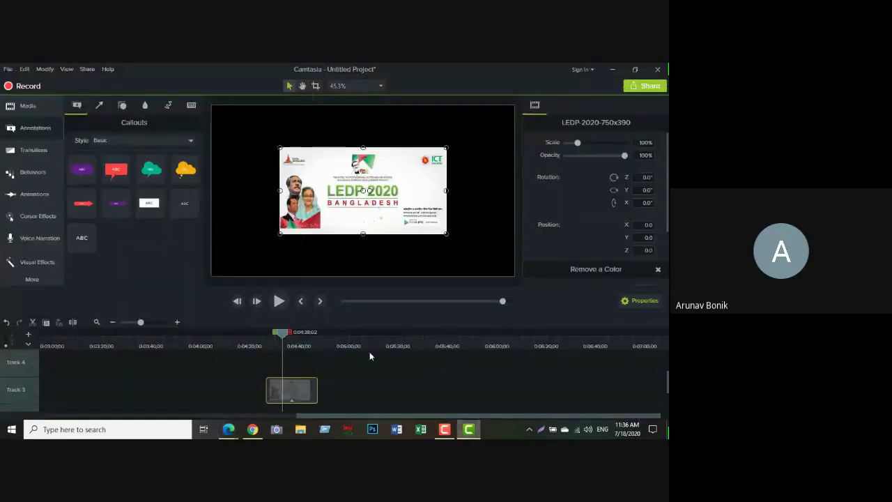
Step: Delete the LEDP-2020-750x390 image clip from Track 3 of the timeline
click(339, 393)
click(304, 401)
key(Delete)
scroll(115, 380, down, 2)
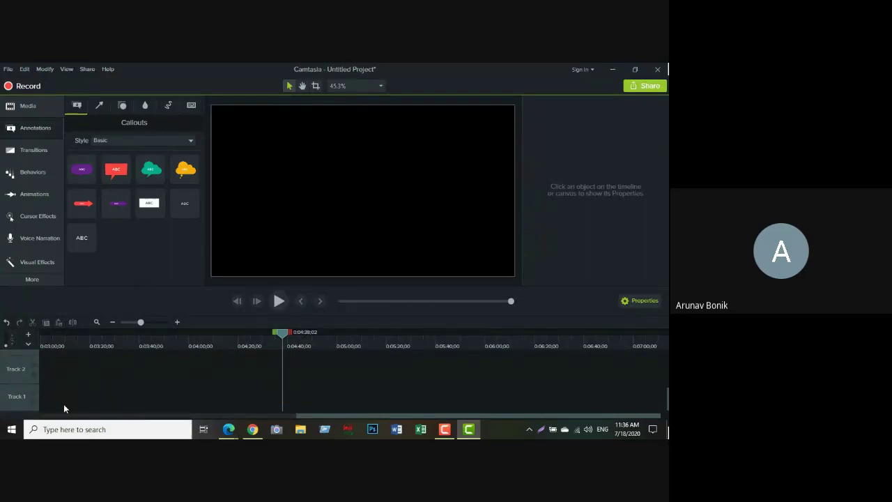
Step: Remove all media files from the Media Bin
click(36, 110)
drag(167, 254, 76, 139)
key(Delete)
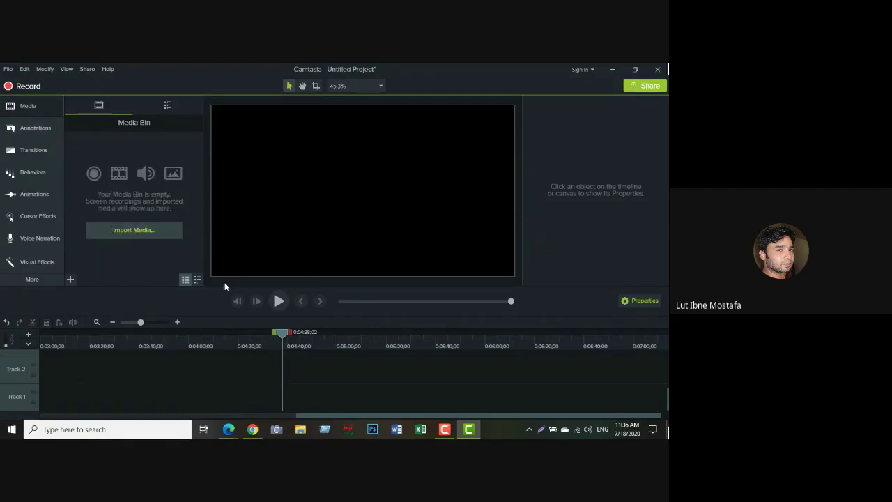
Step: Delete the remaining pink callout from the timeline and return the playhead to 0:00:00;00
drag(288, 337, 6, 335)
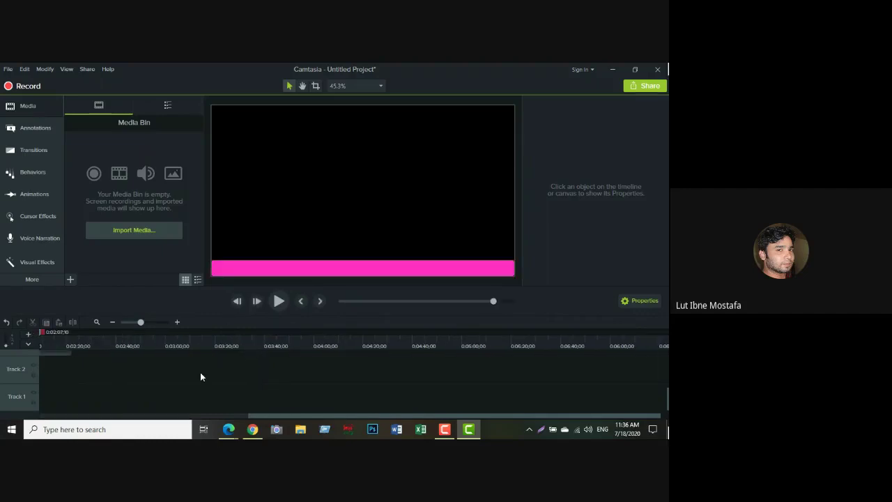
drag(278, 416, 50, 420)
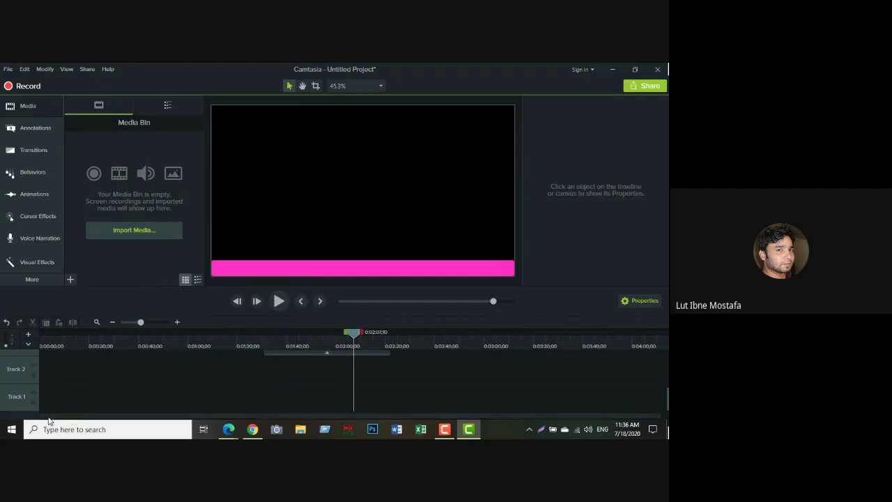
key(ctrl+a)
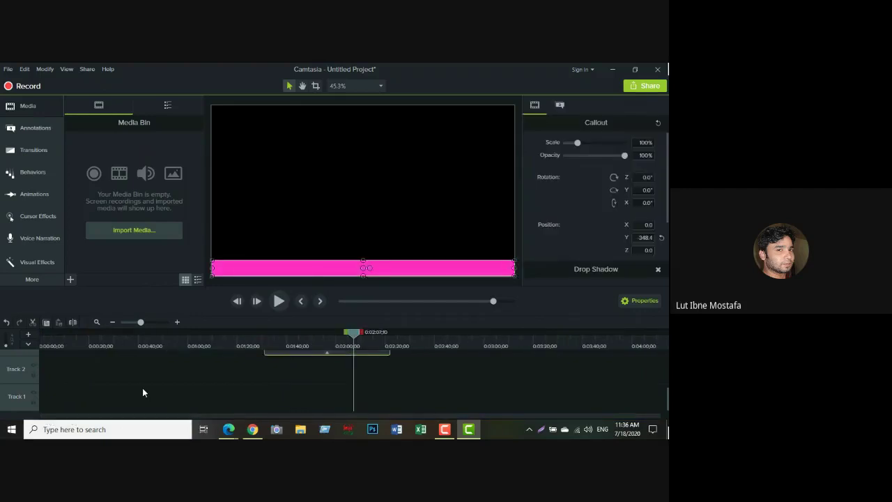
key(Delete)
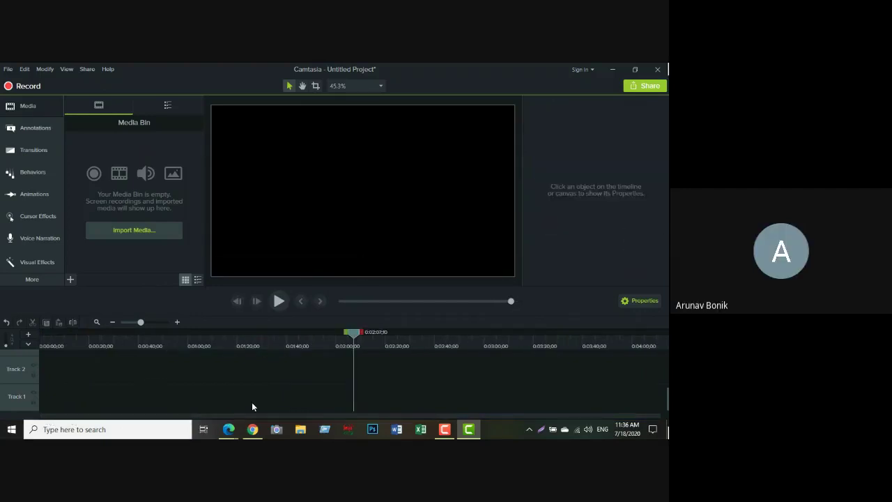
drag(352, 333, 4, 352)
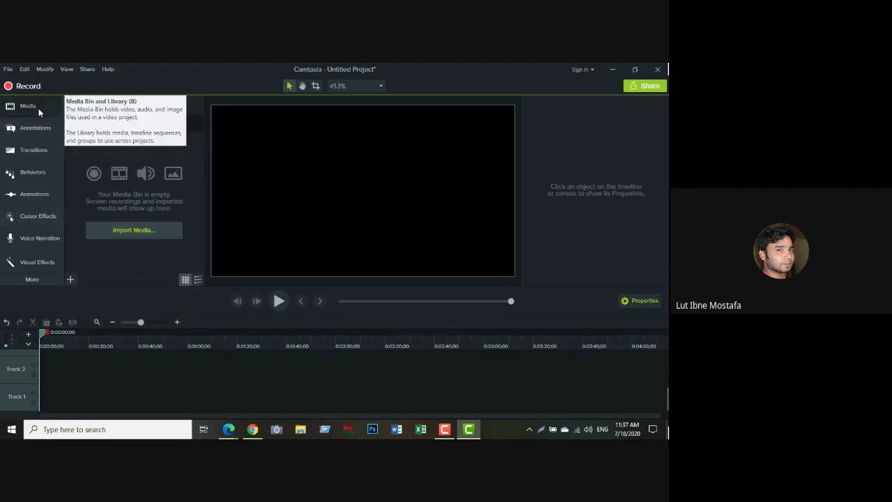
Step: Minimise Camtasia and the Google Meet browser window to show the desktop, and point out the Untitled Project 2 file
click(8, 71)
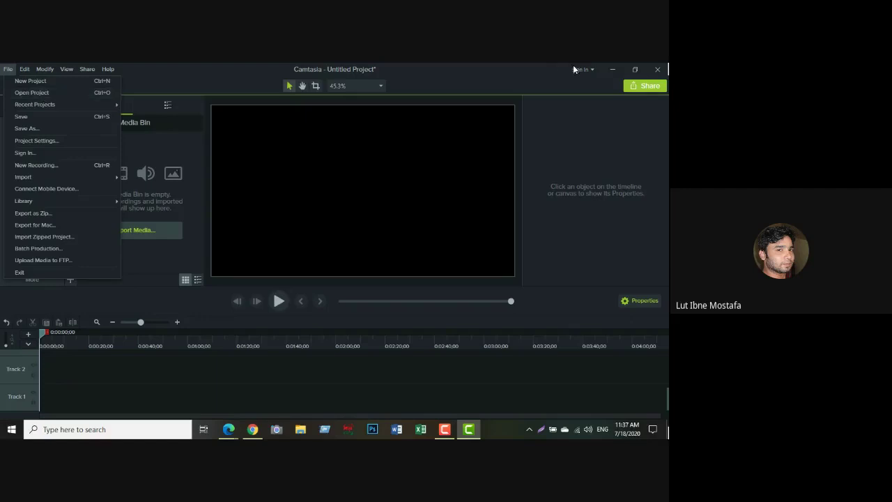
click(612, 71)
click(612, 70)
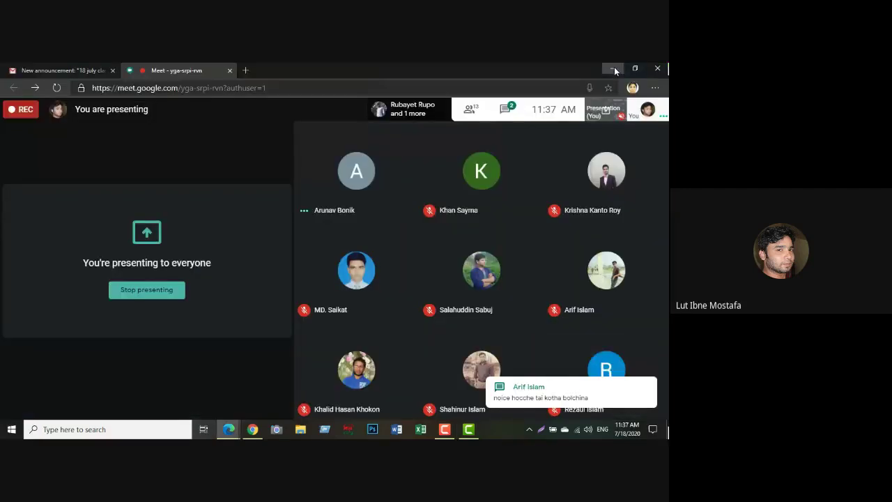
click(613, 67)
click(613, 69)
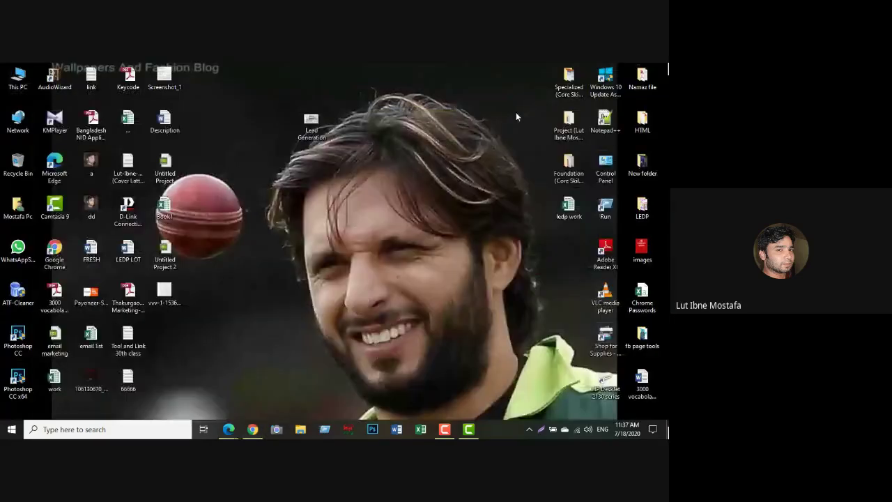
click(166, 259)
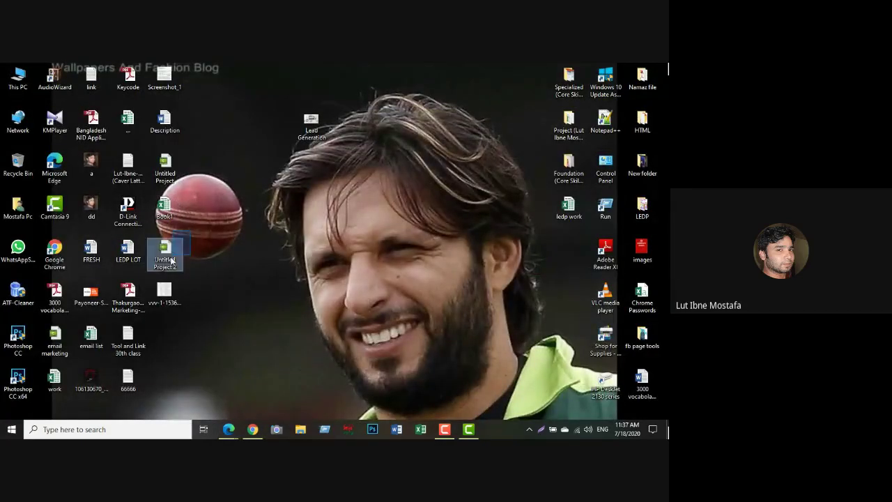
click(241, 249)
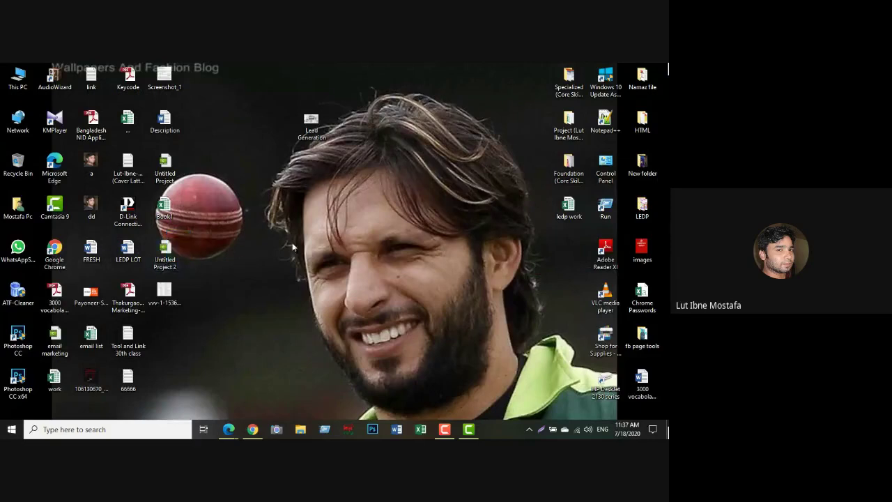
Step: Switch back to Camtasia and choose the Untitled Project 2 file on the Desktop as the project to open
click(469, 429)
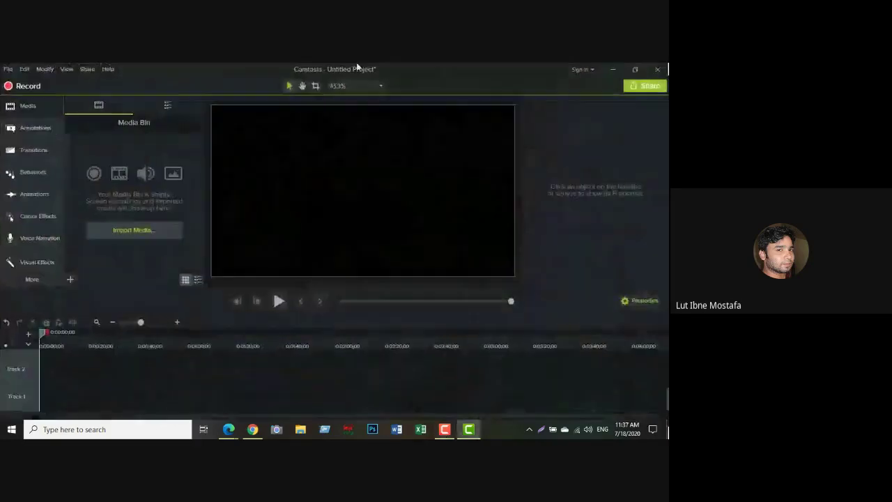
click(7, 69)
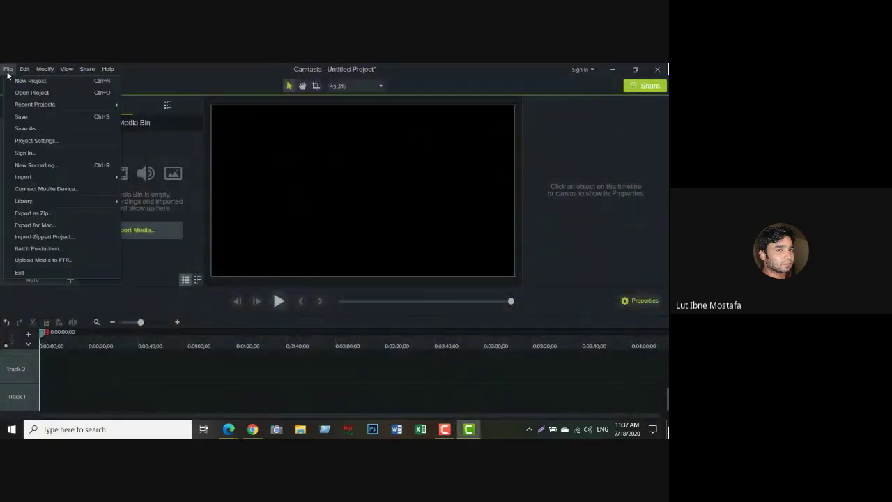
click(28, 92)
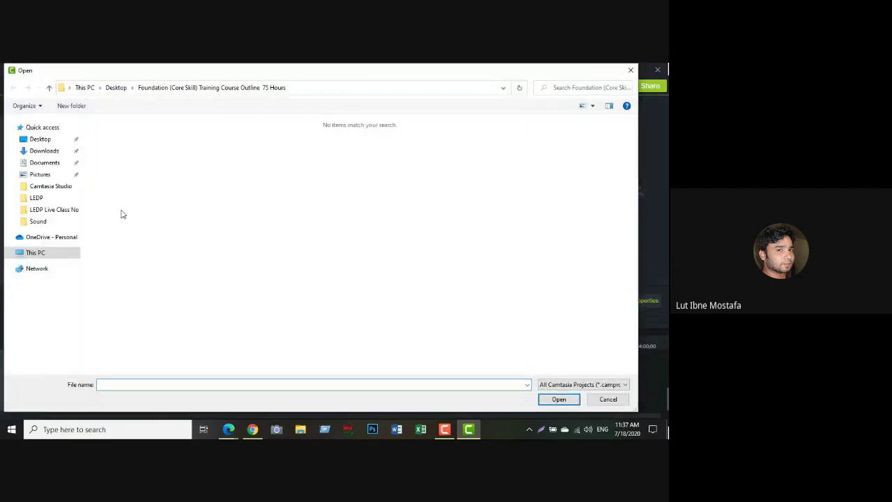
click(39, 140)
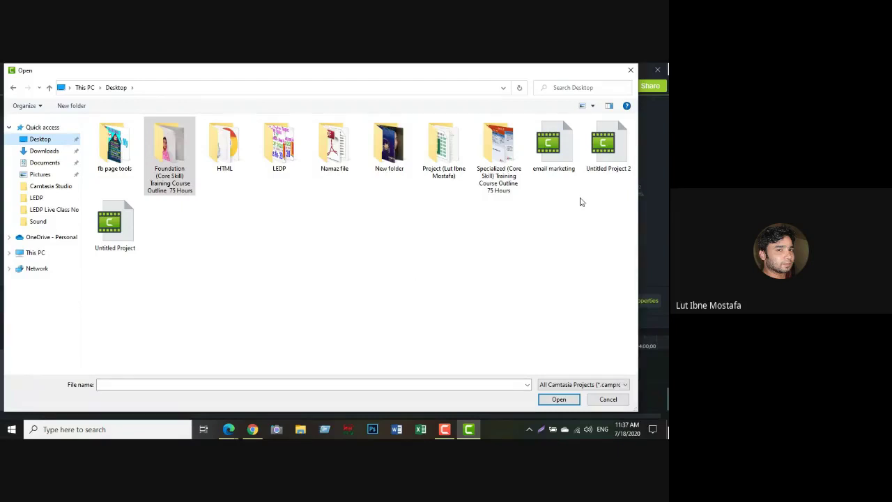
click(607, 147)
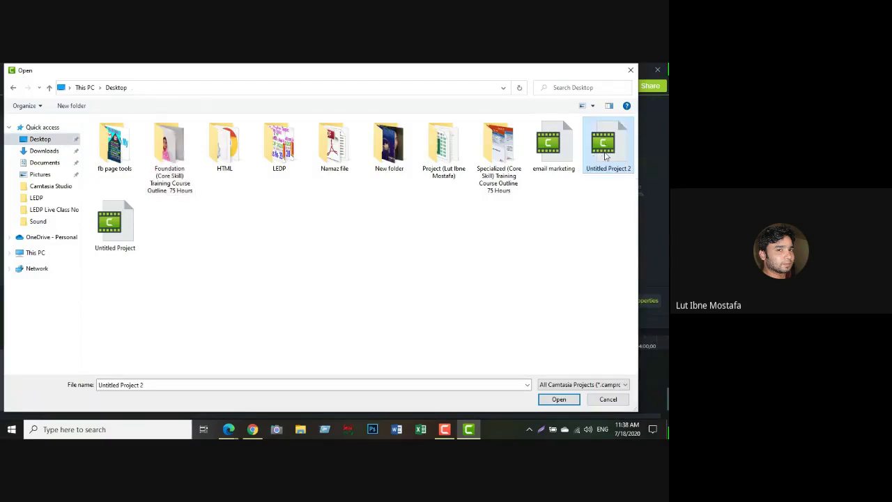
click(559, 399)
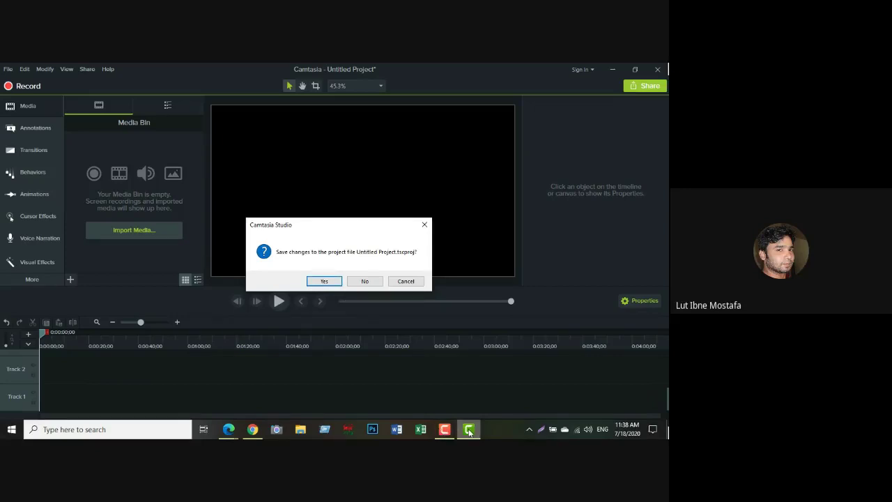
Step: Save the current project's changes on the Desktop as Untitled Project 2, replacing the existing file
click(325, 281)
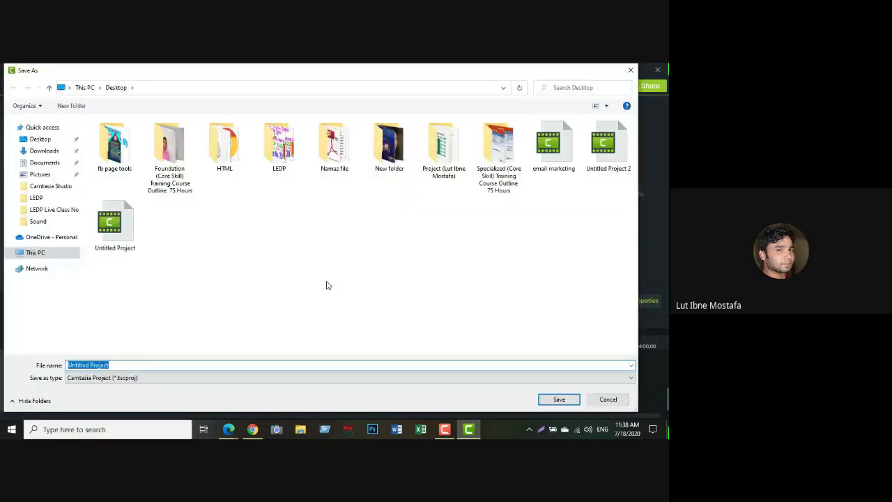
click(606, 145)
click(559, 398)
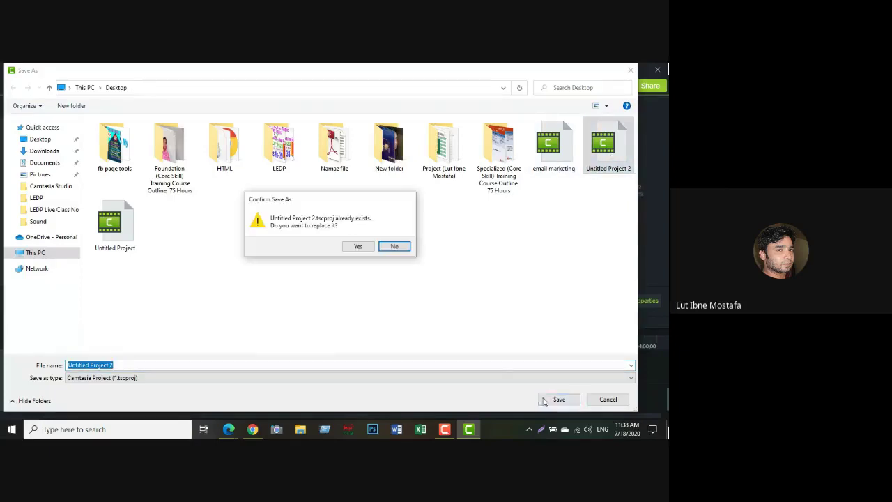
click(357, 246)
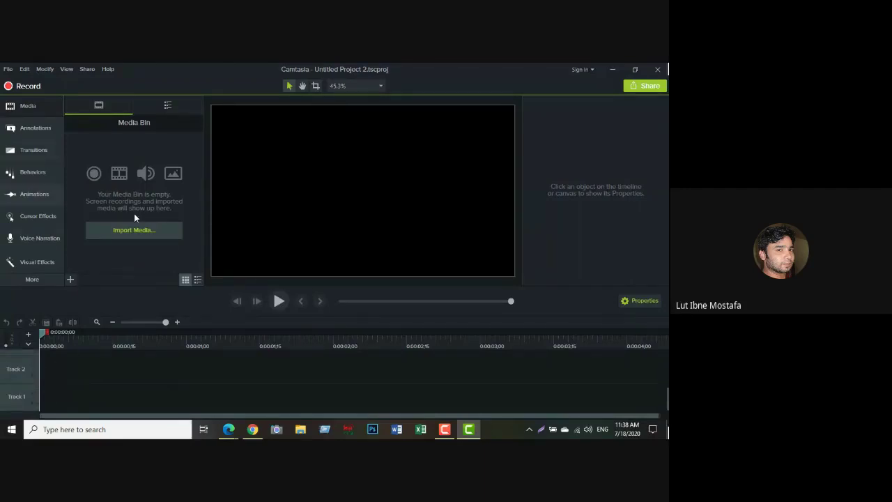
click(69, 280)
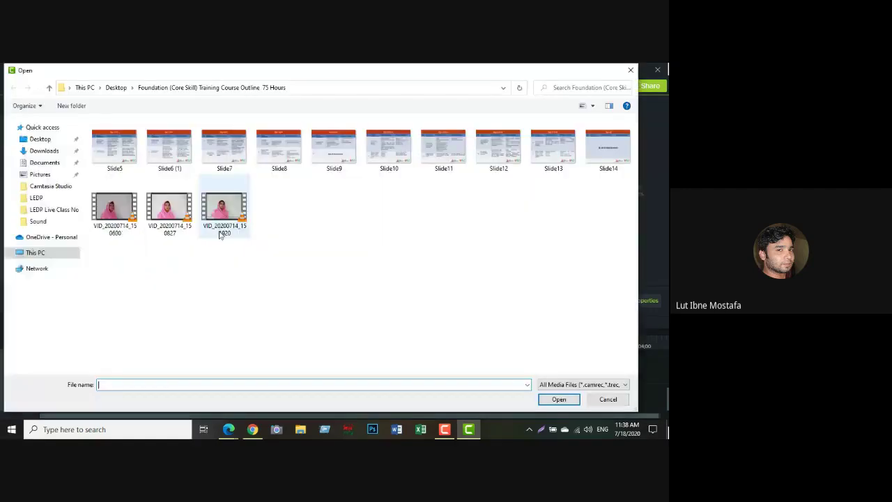
click(41, 140)
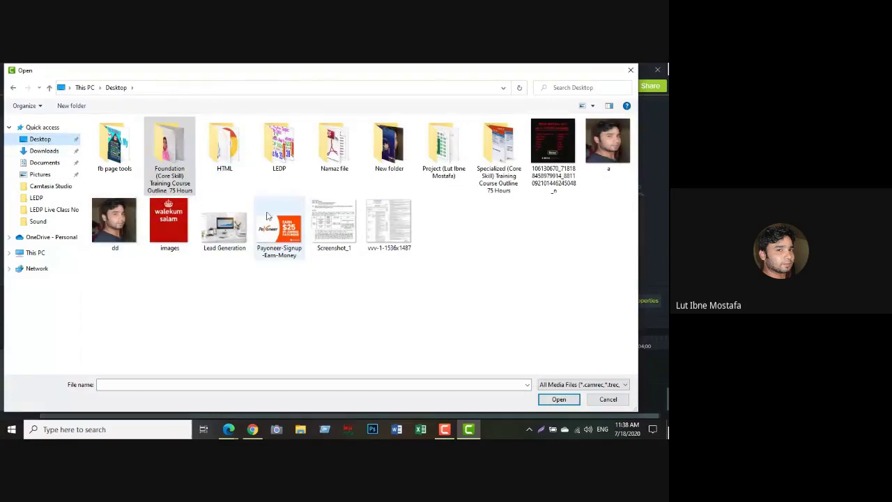
click(561, 385)
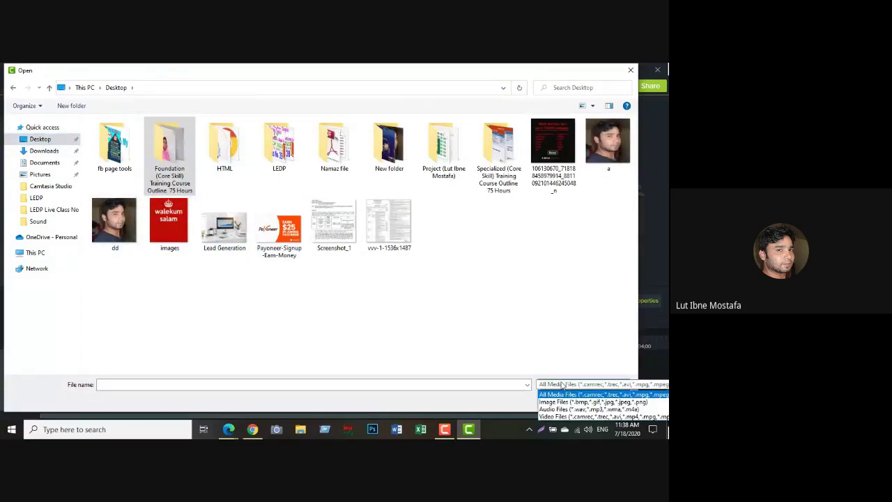
click(561, 385)
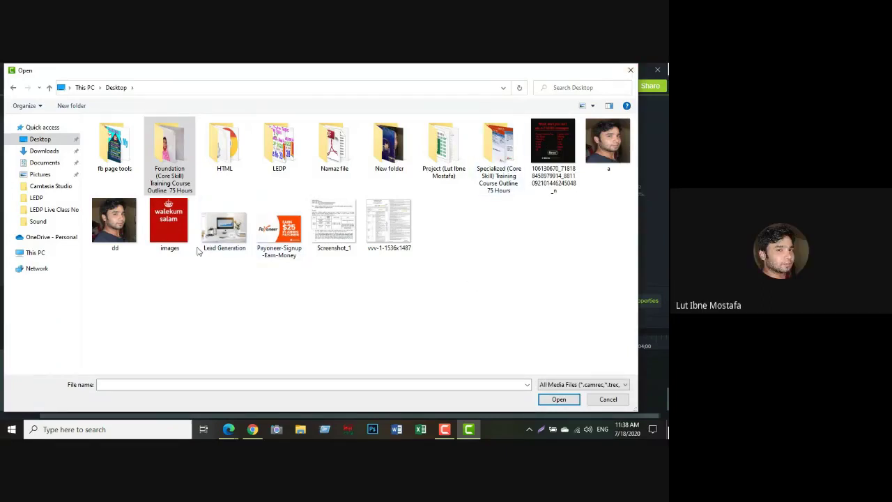
click(42, 128)
click(40, 139)
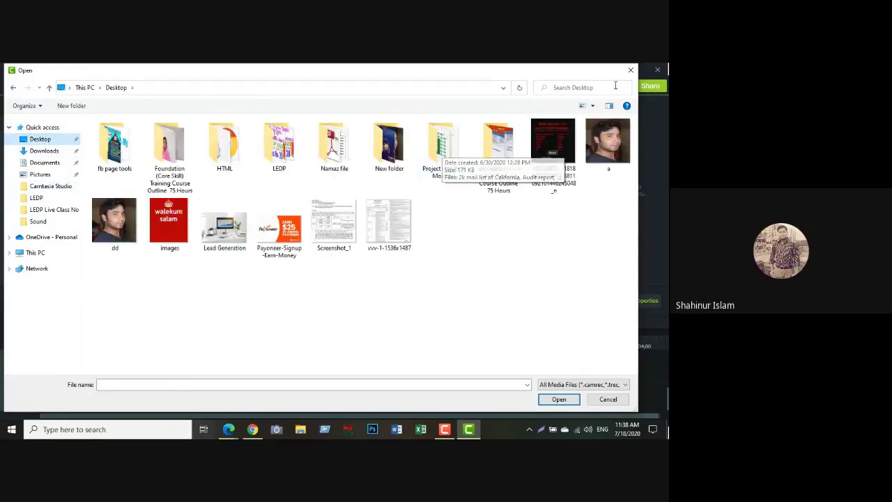
click(630, 70)
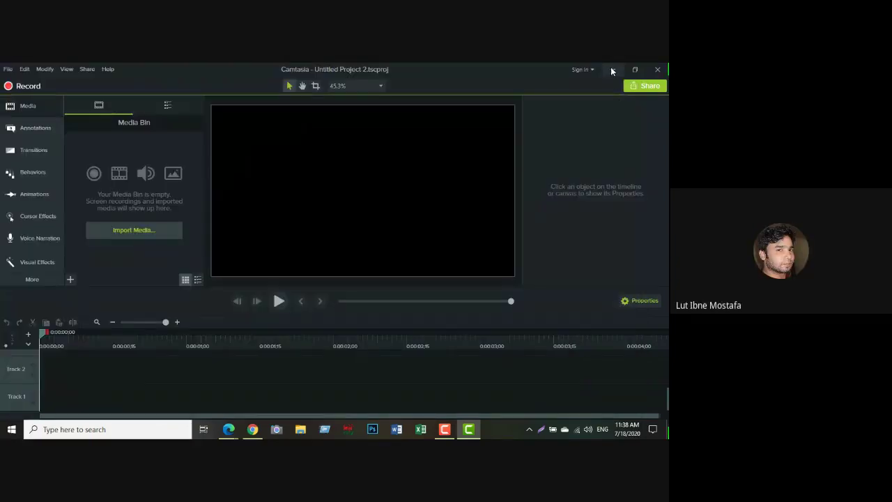
click(611, 70)
right_click(300, 178)
click(322, 207)
right_click(299, 190)
click(322, 219)
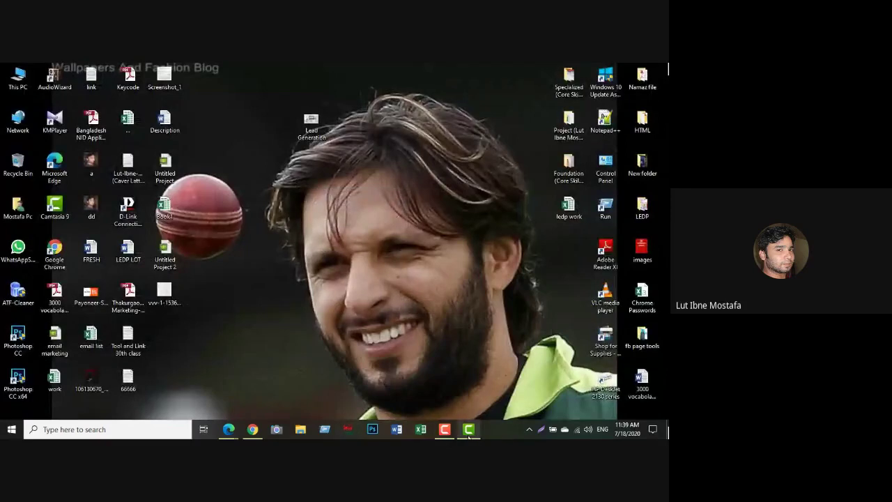
Step: Switch back to Camtasia and open the Untitled Project file from the Desktop
click(468, 429)
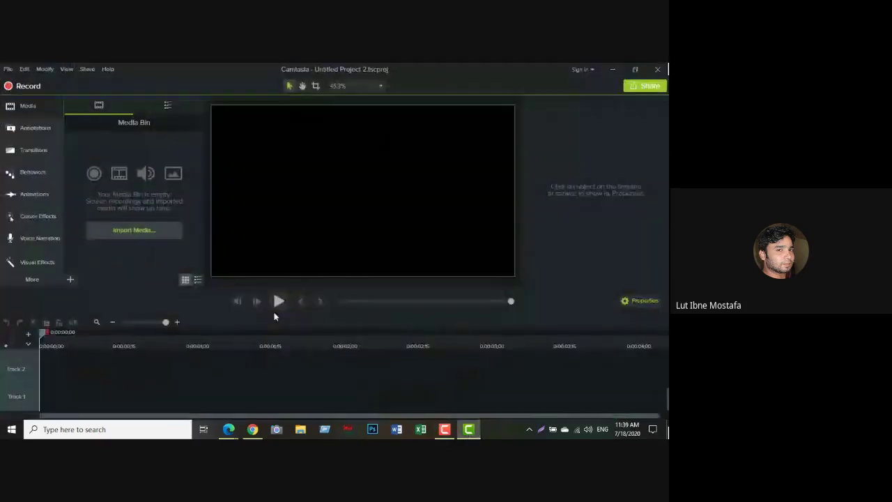
click(7, 69)
click(21, 91)
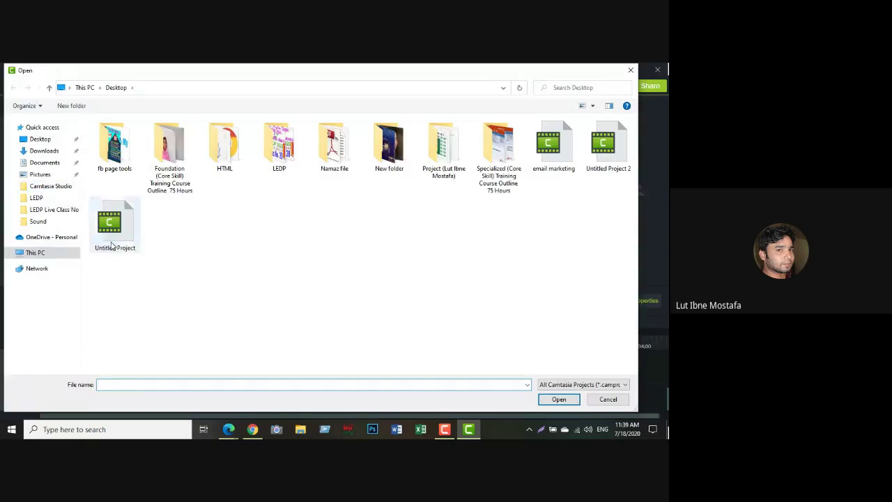
click(110, 221)
click(552, 400)
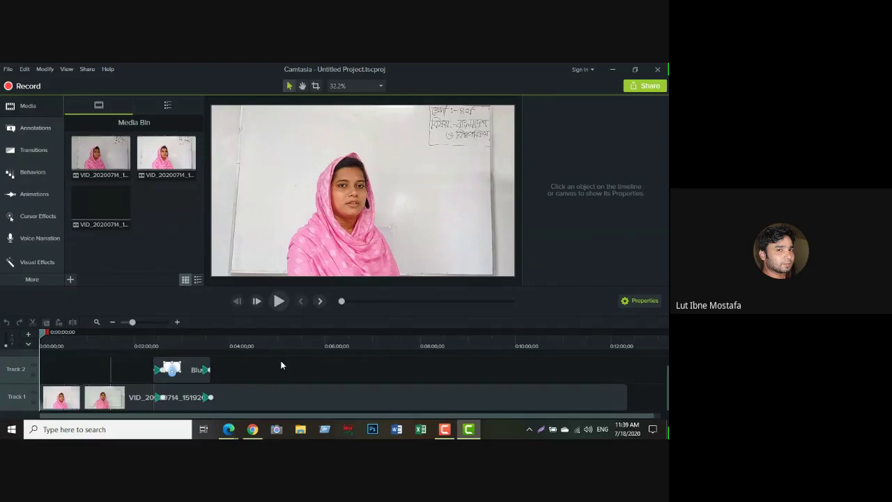
Step: Minimise Camtasia and switch to the Google Meet window to look over the call's participants
click(614, 68)
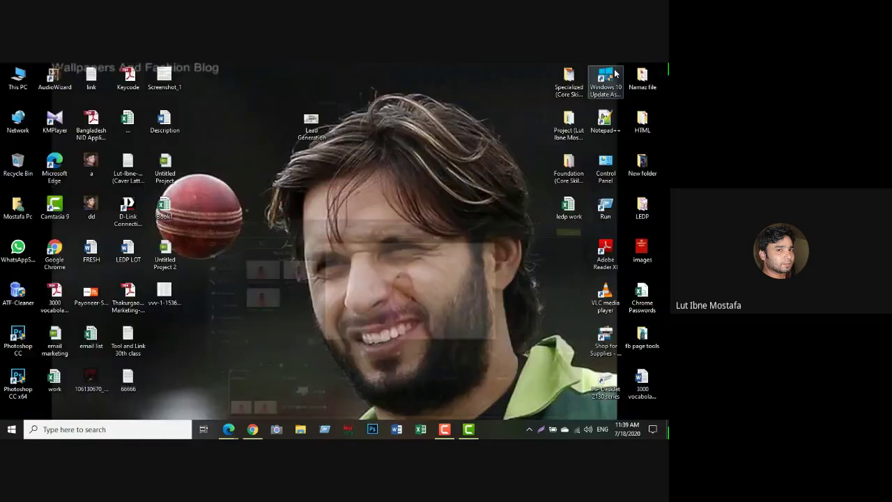
mouse_move(226, 425)
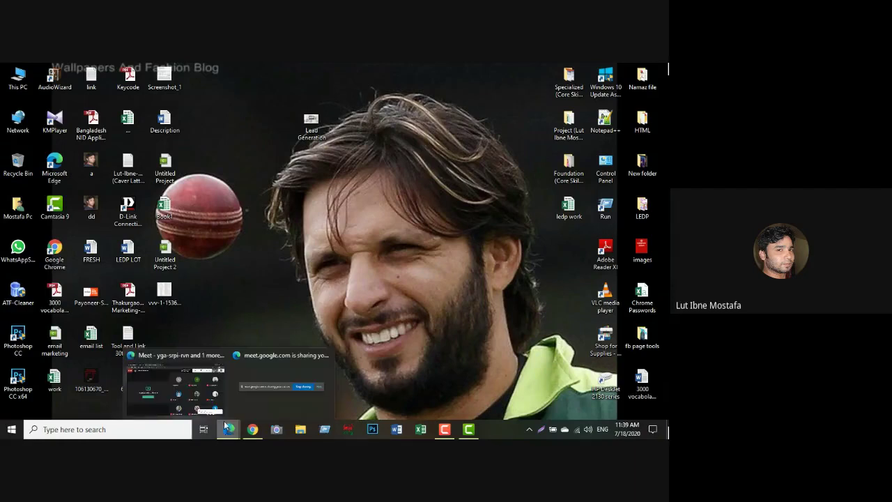
click(179, 381)
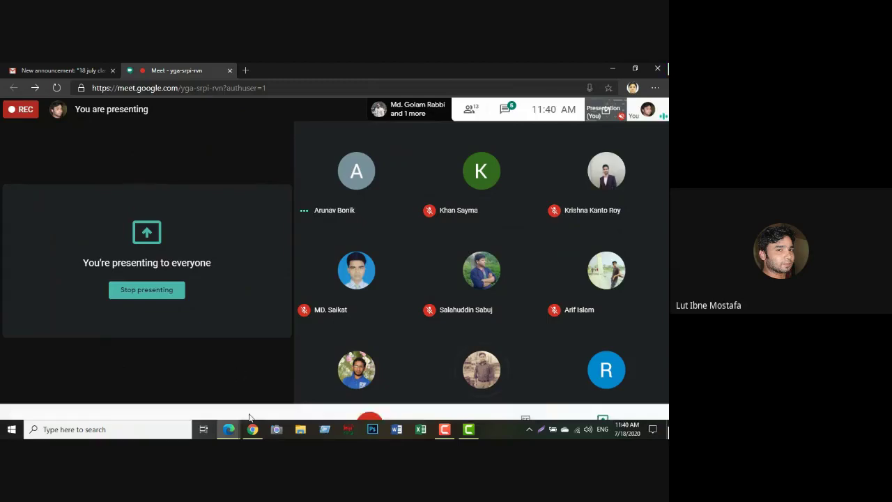
Step: Switch back to Camtasia and delete the blur annotation and all video clips from Track 1 and Track 2
click(474, 432)
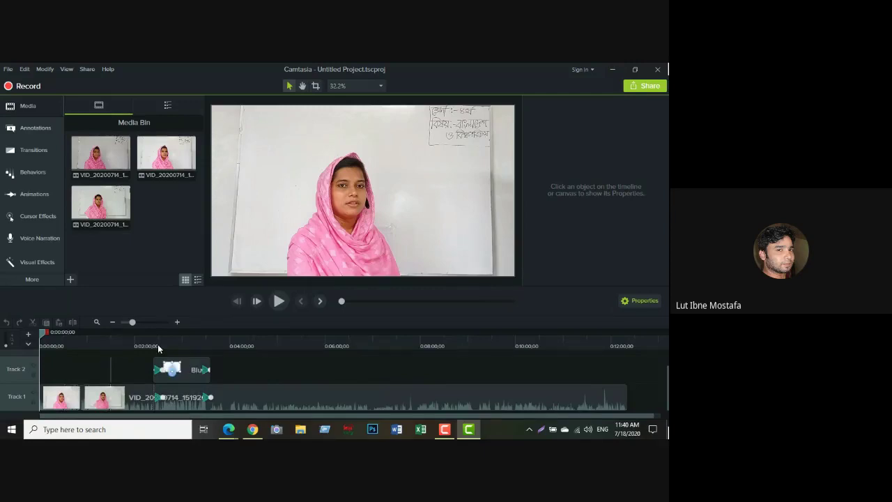
drag(251, 364, 153, 426)
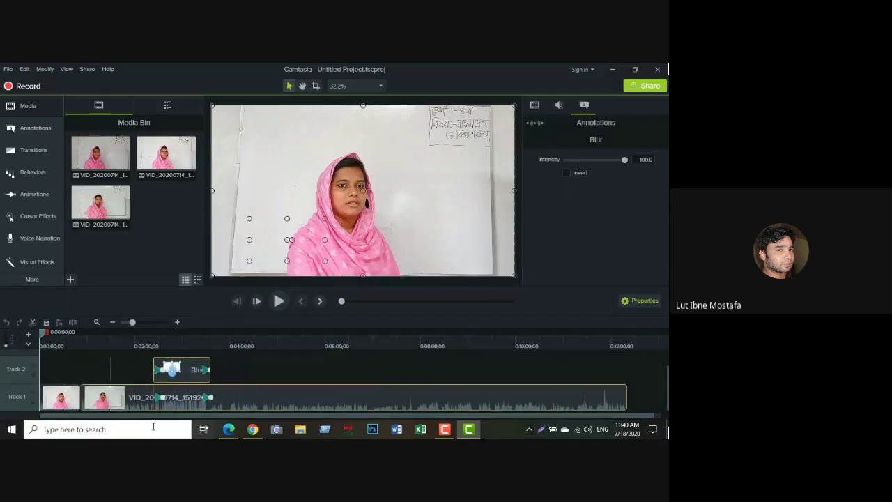
key(Delete)
click(53, 403)
key(Delete)
Step: Select all the VID_20200714 videos in the Media Bin and remove the ones that can be deleted
drag(161, 245, 92, 145)
key(Delete)
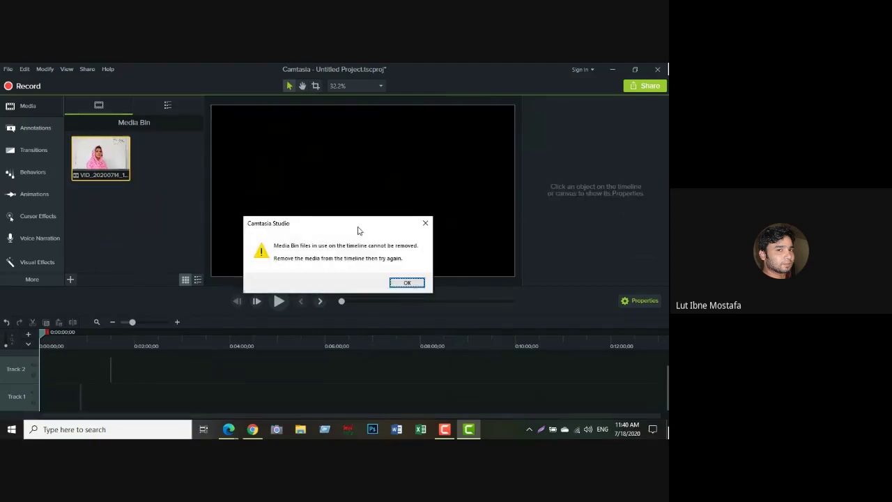
click(407, 282)
Step: Try to delete the remaining VID_20200714 video from the Media Bin
key(Delete)
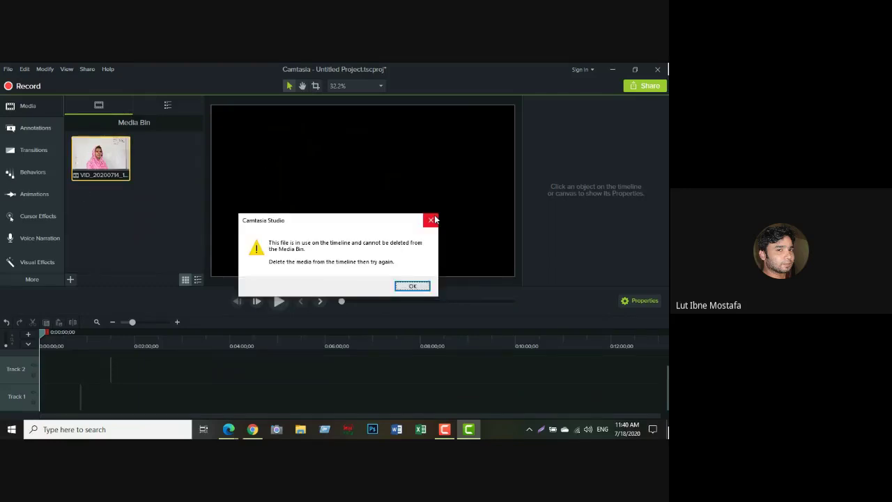
click(431, 220)
right_click(102, 156)
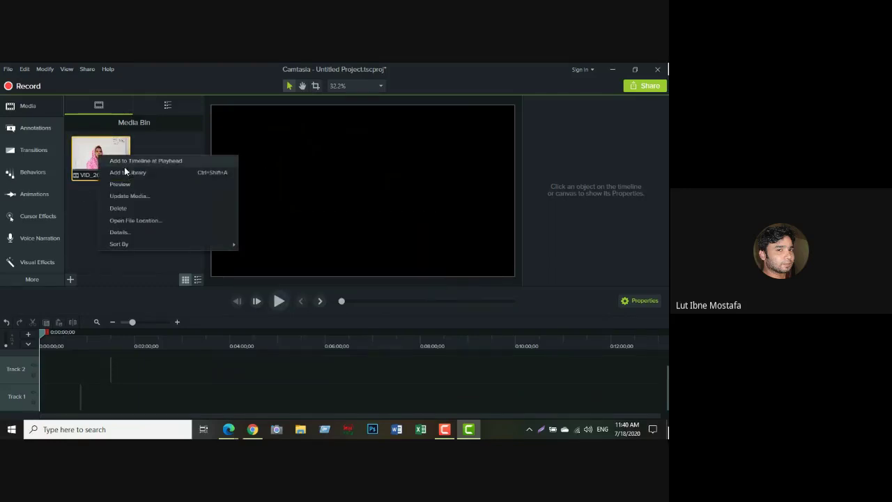
click(125, 207)
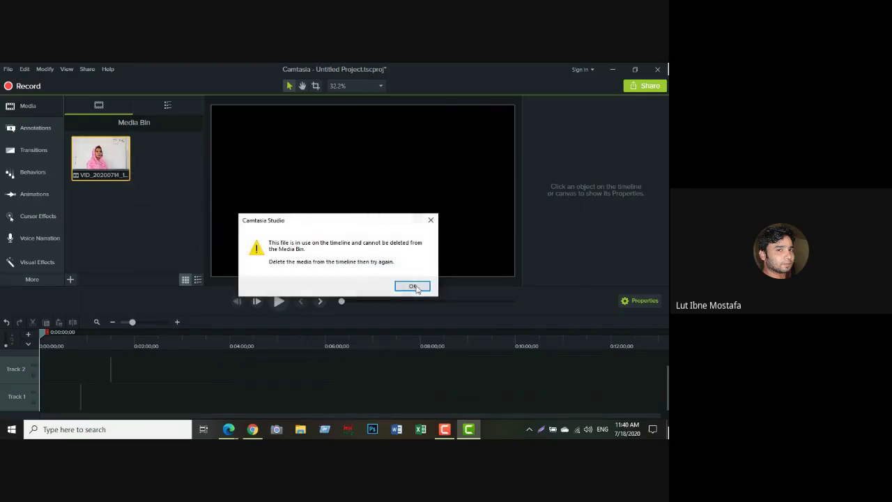
click(413, 286)
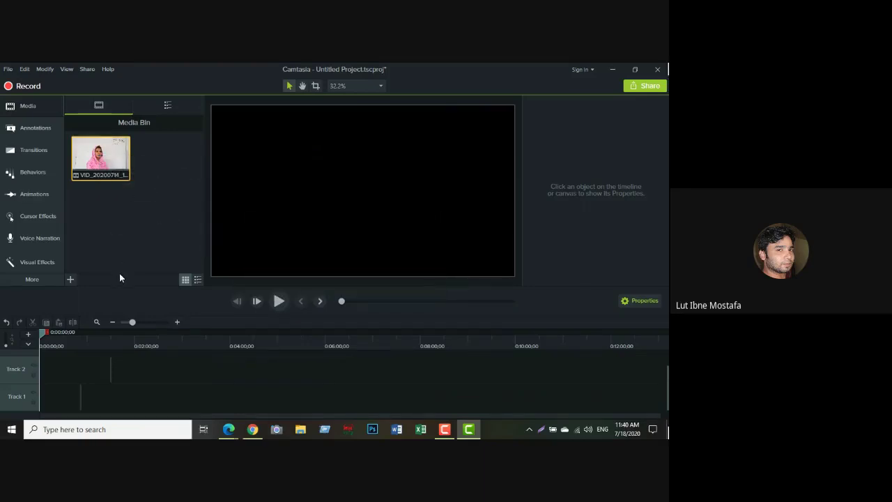
Step: Import the images LEDP Class no 05, LEDP Class No 07, LEDP Class no 31, ledp class and LEDP live class 32 from the Desktop's LEDP folder
click(70, 281)
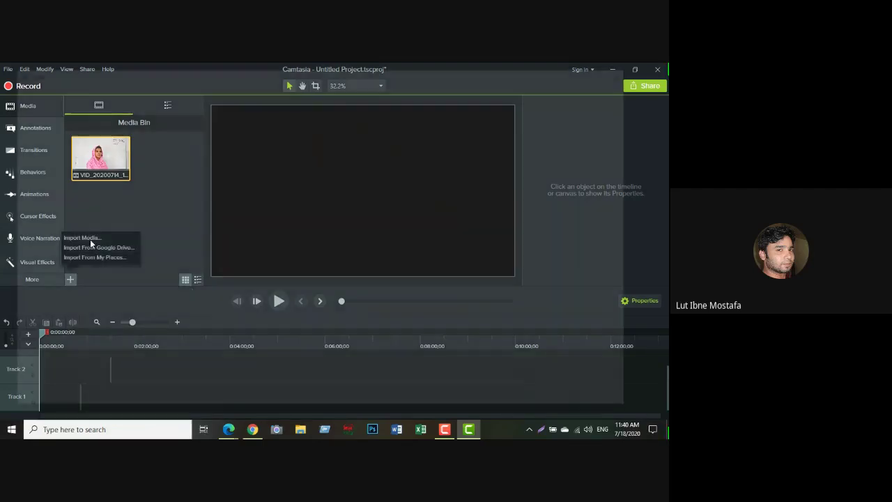
click(84, 238)
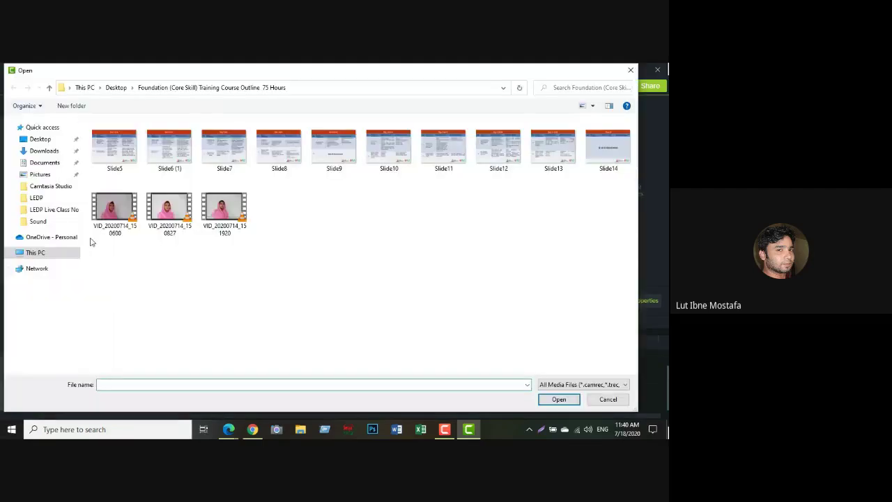
click(39, 139)
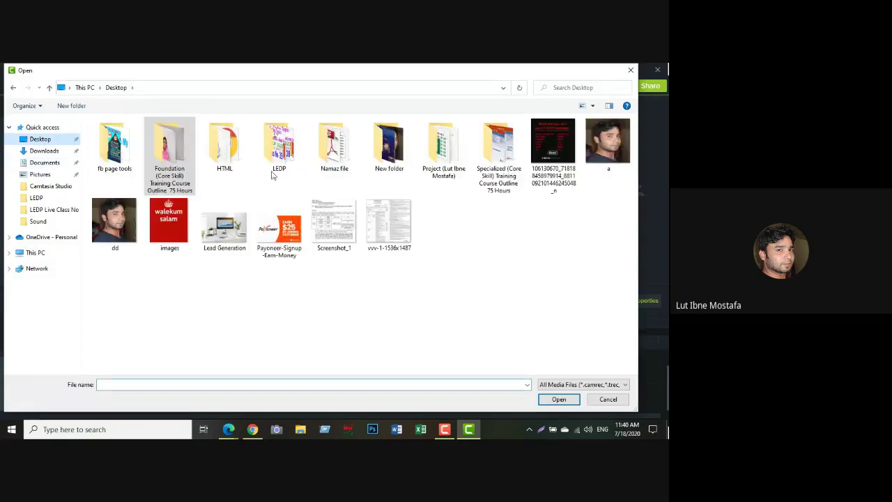
click(279, 144)
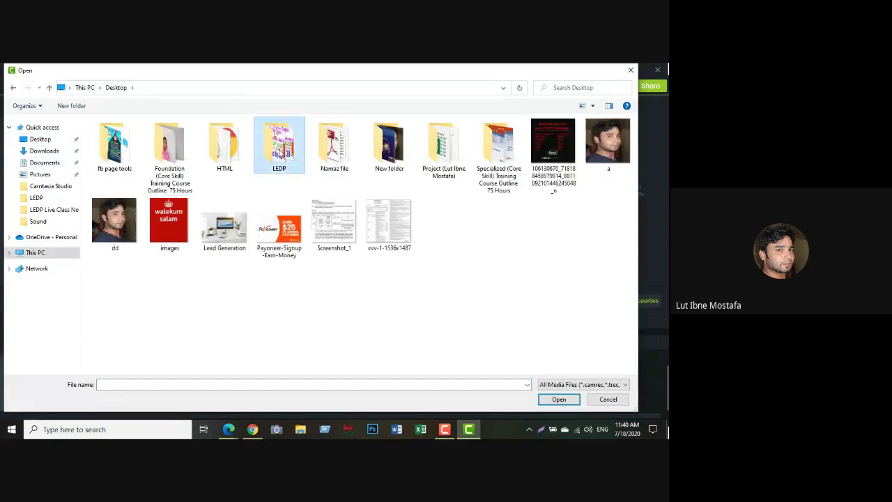
double_click(279, 147)
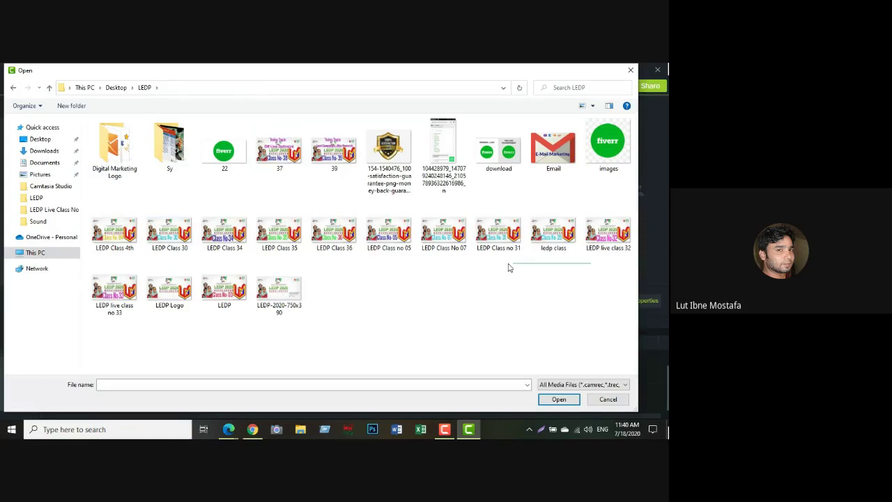
drag(509, 266, 366, 202)
click(558, 398)
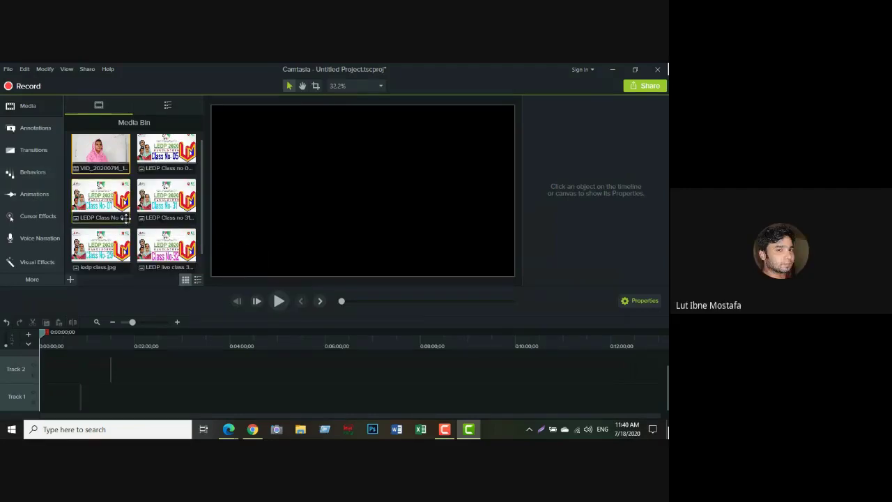
Step: Import the Bengali YouTube SEO video ending in "(Don't Miss)-2019" from Local Disk (E:) into the Media Bin
click(70, 280)
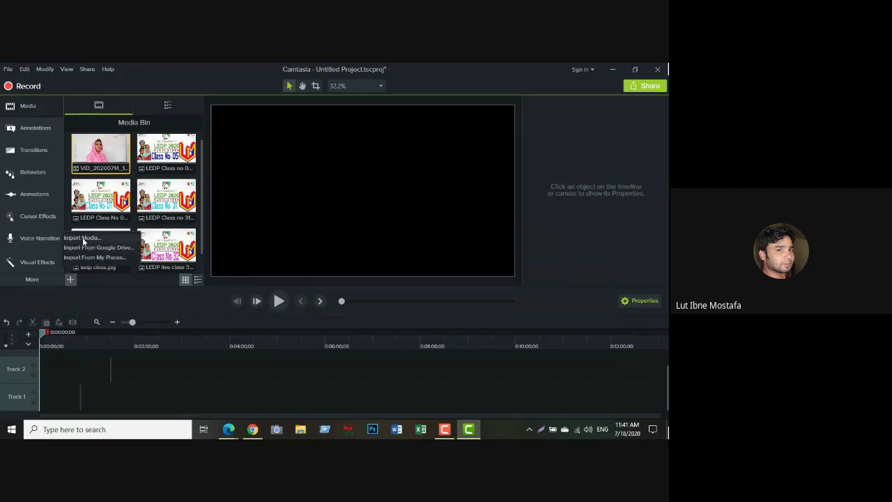
click(83, 240)
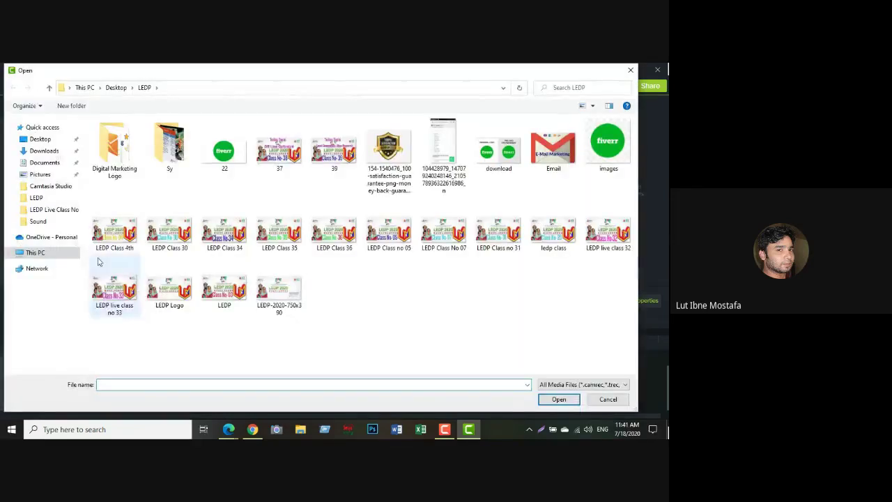
click(35, 252)
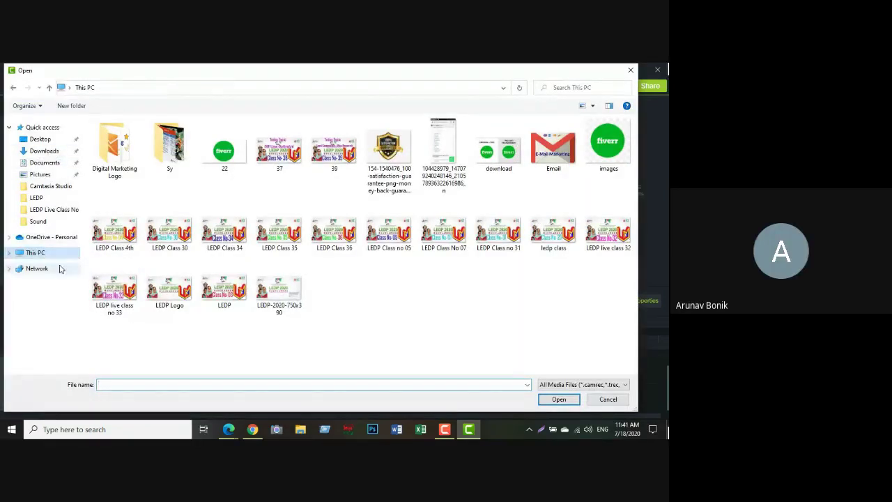
click(395, 206)
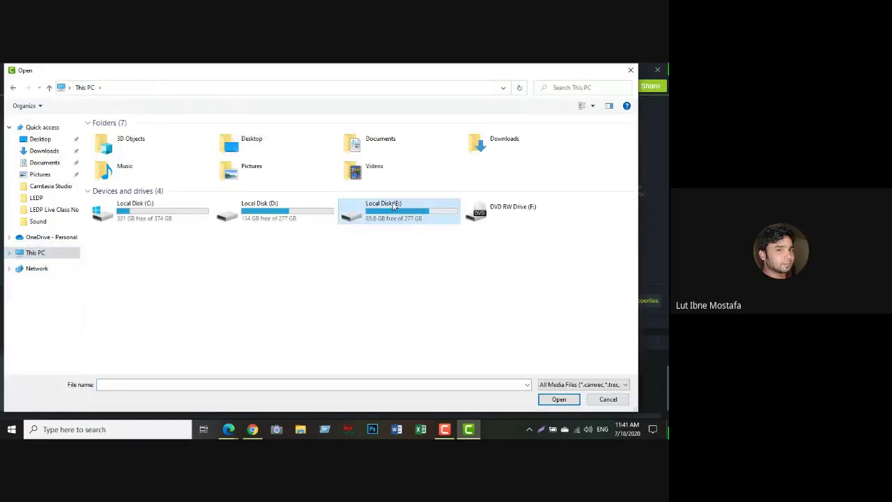
double_click(394, 206)
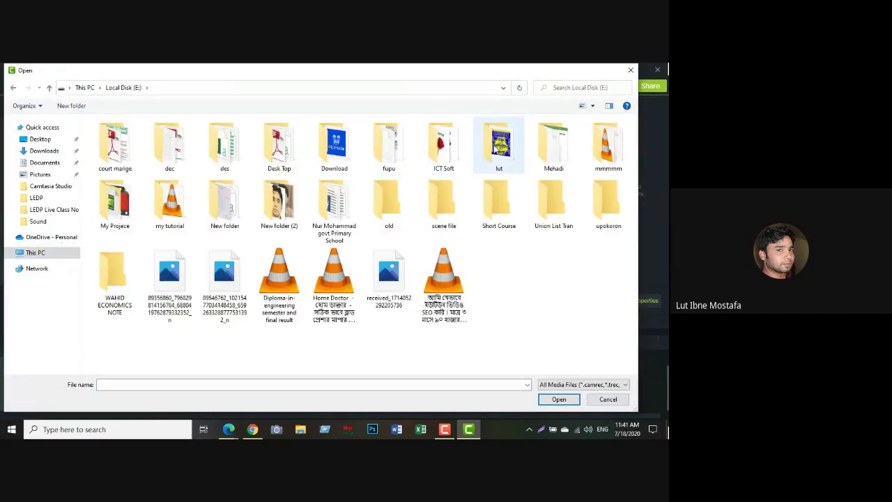
click(331, 283)
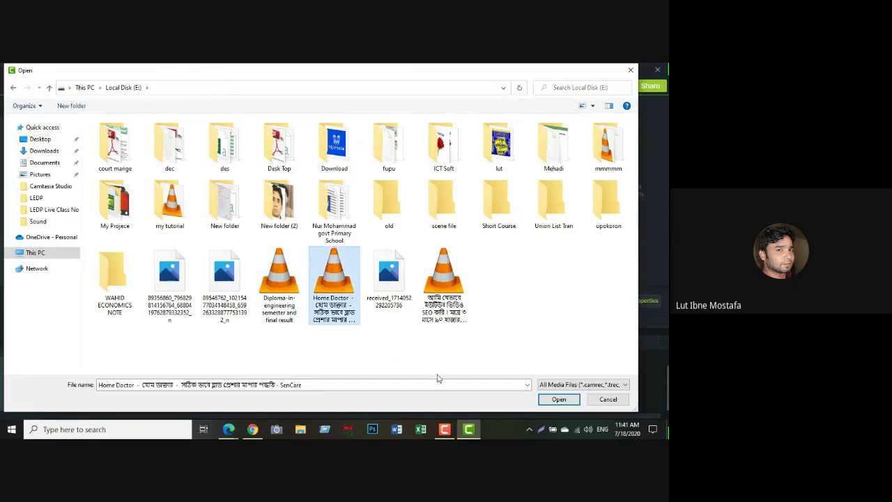
click(439, 276)
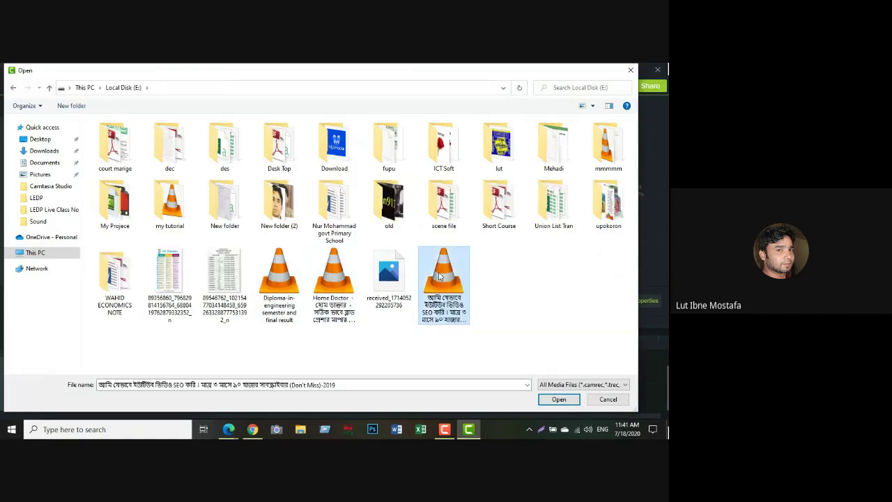
click(553, 401)
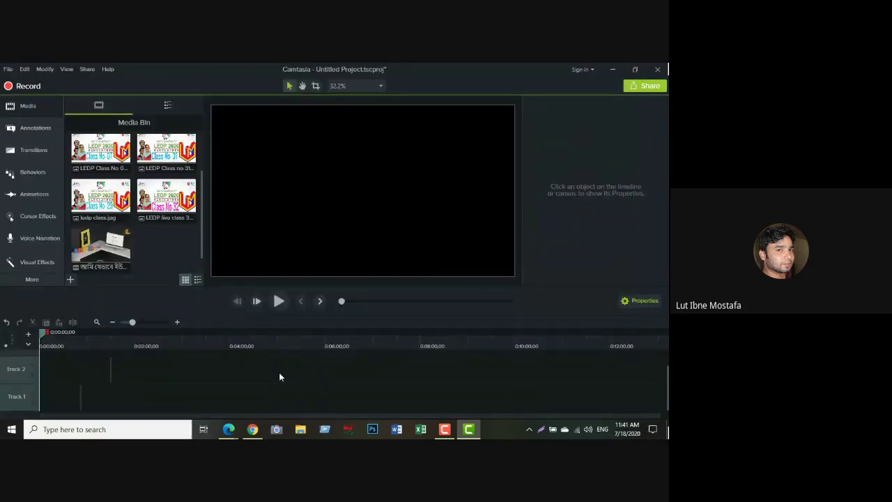
Step: Place the imported YouTube SEO video at the start of Track 3 on the timeline
click(117, 240)
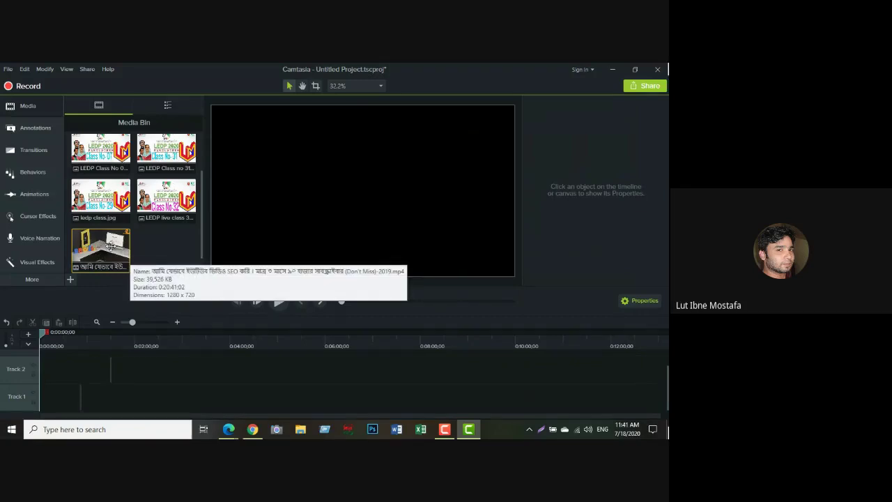
drag(108, 244, 78, 350)
drag(47, 434, 69, 385)
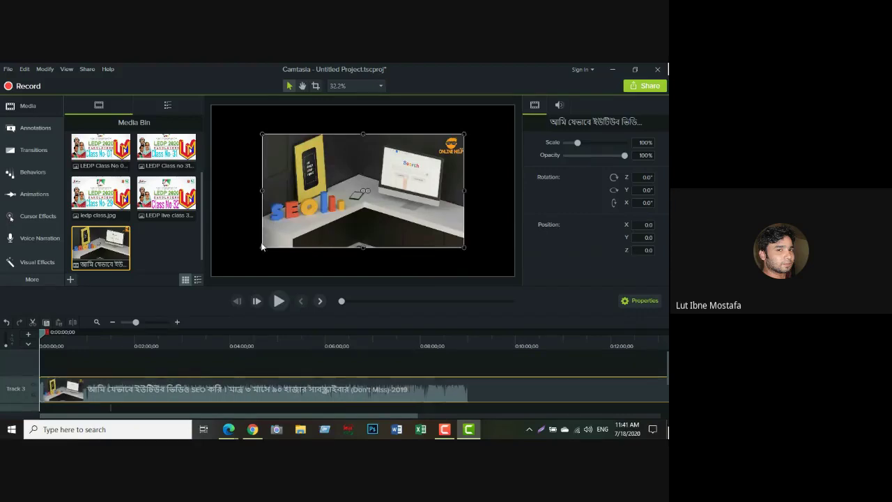
Step: Set the canvas zoom to 50% and enlarge the SEO video to a scale of about 102.7%
click(380, 86)
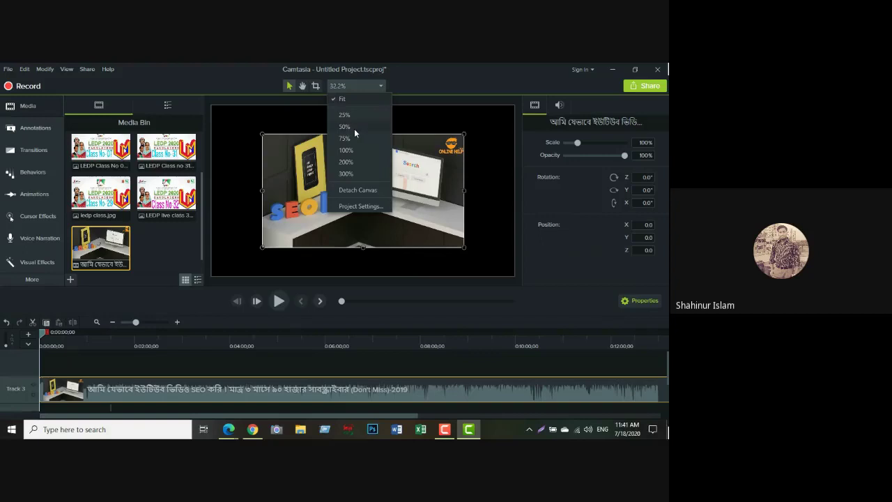
click(344, 127)
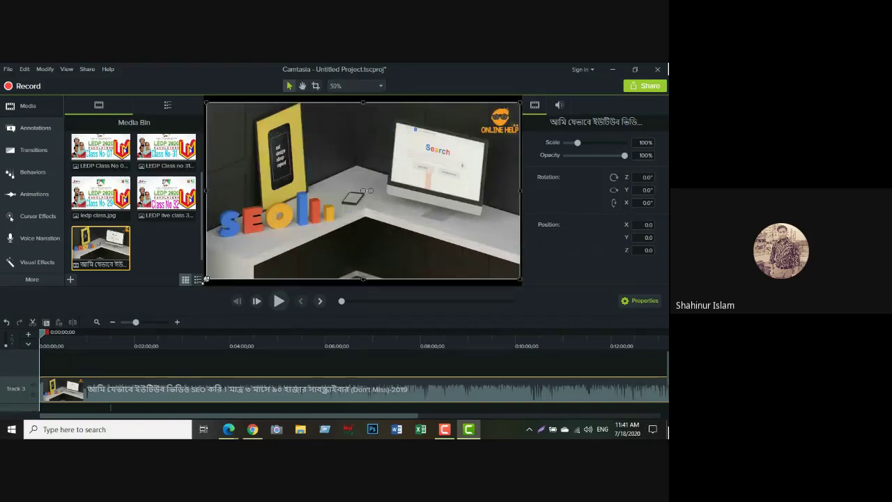
drag(205, 278, 204, 281)
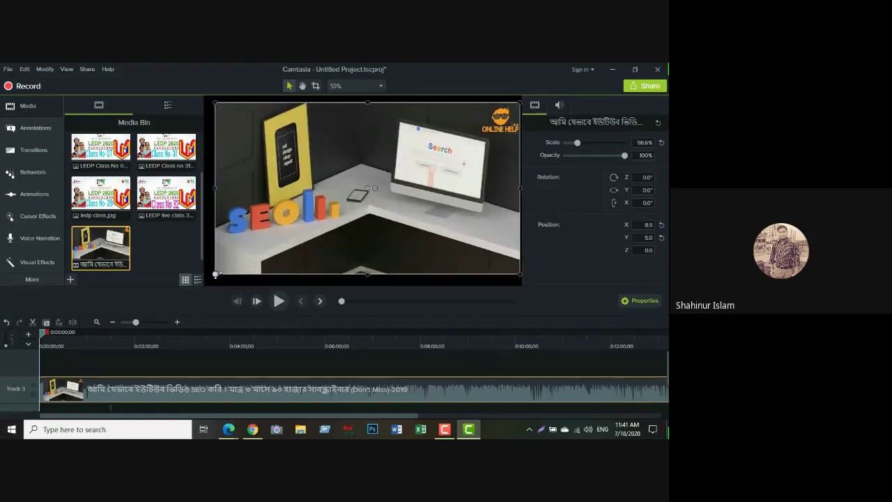
drag(518, 104, 523, 98)
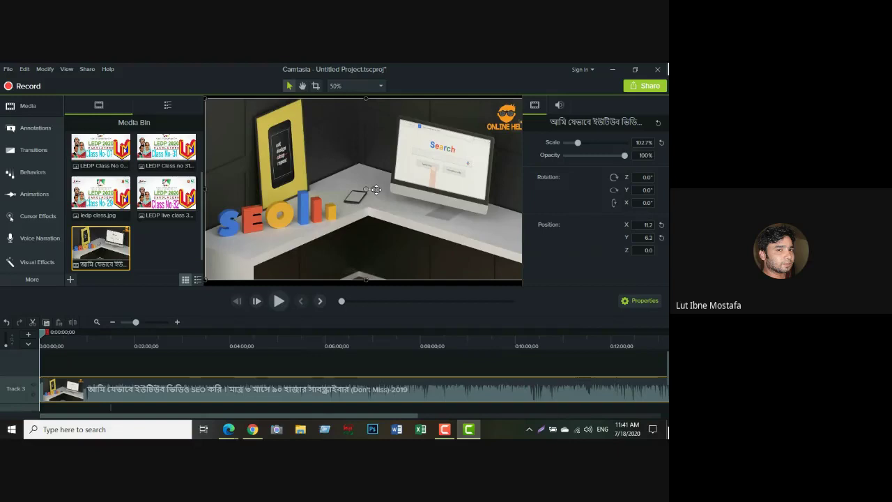
Step: Switch to the Google Meet window to check the meeting and return to Camtasia
mouse_move(229, 430)
click(211, 387)
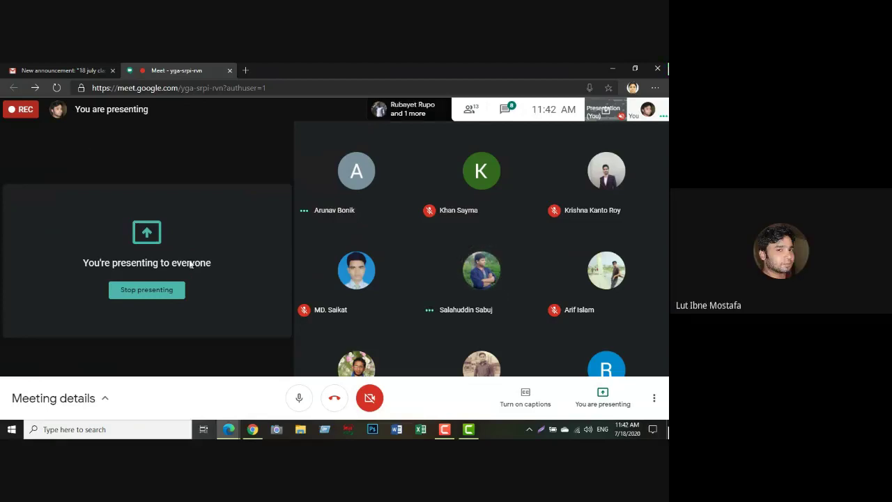
click(469, 430)
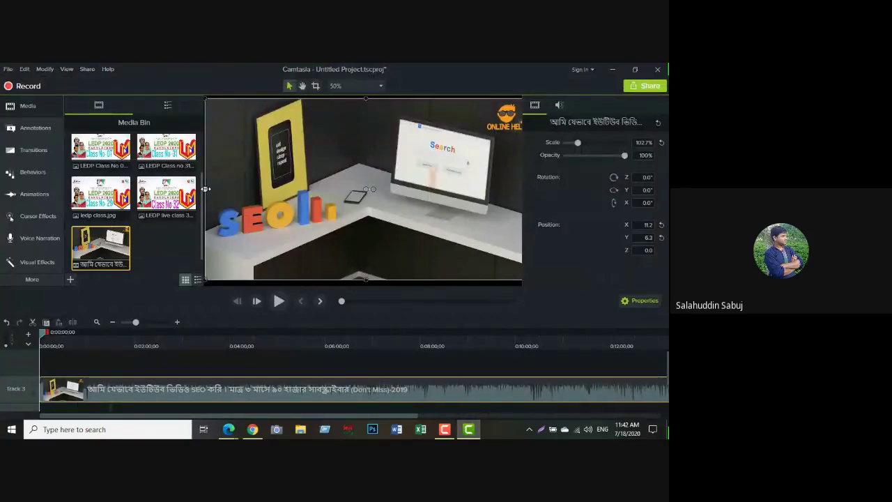
Step: Recentre and rescale the SEO video on the canvas to about 101.3%, at about X 3.0 and Y 15.2
drag(205, 188, 219, 189)
drag(379, 200, 374, 200)
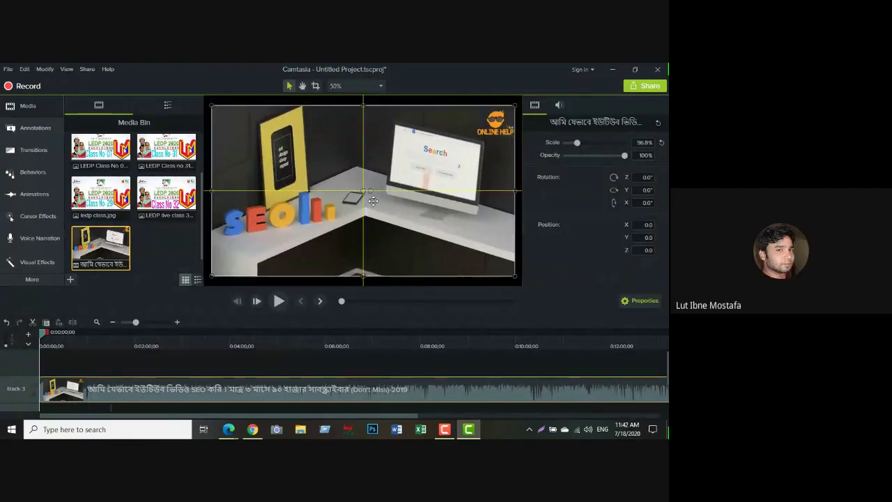
drag(514, 105, 521, 98)
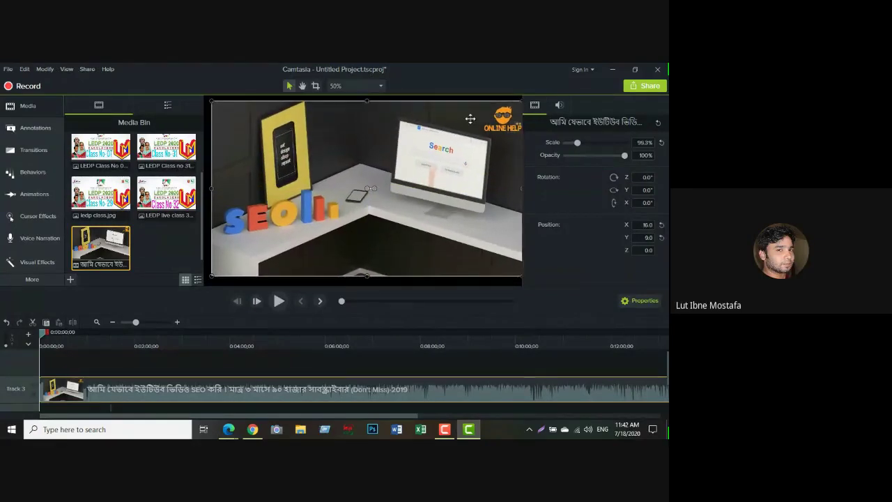
drag(209, 99, 205, 98)
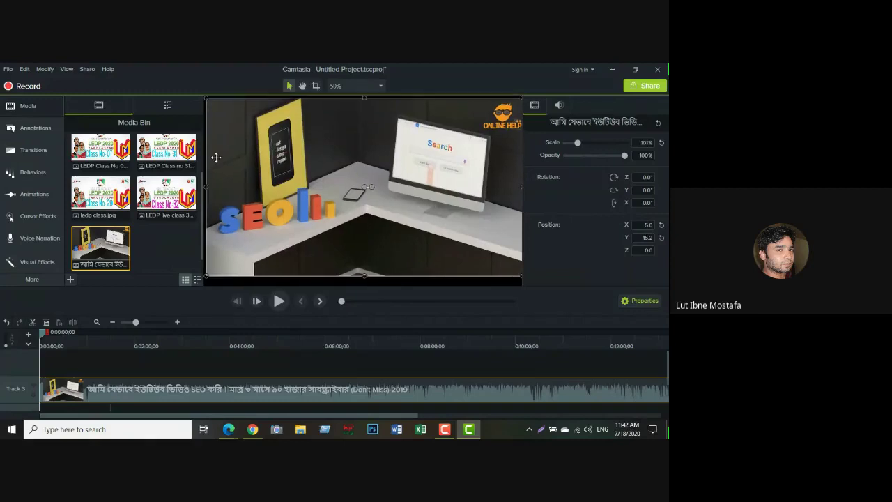
drag(204, 185, 203, 185)
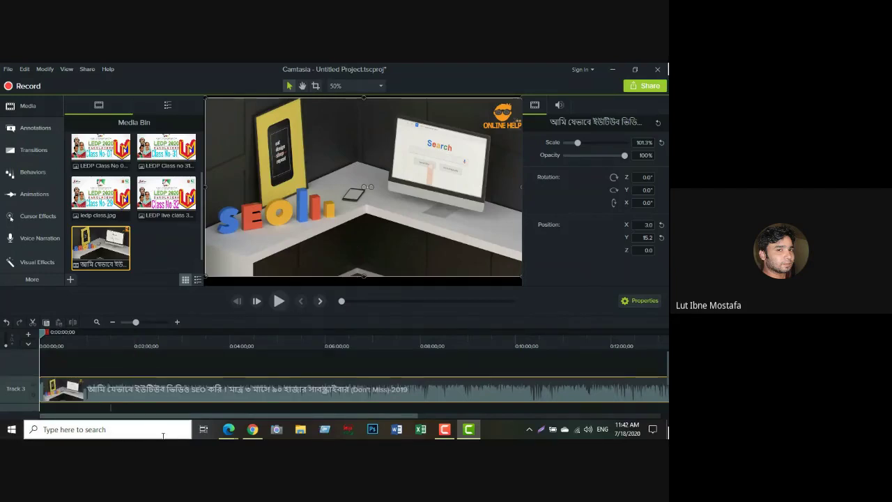
Step: Select the SEO video and the LEDP images 07, 31, ledp class and live class 32 in the Media Bin and remove the deletable ones
drag(154, 246, 92, 142)
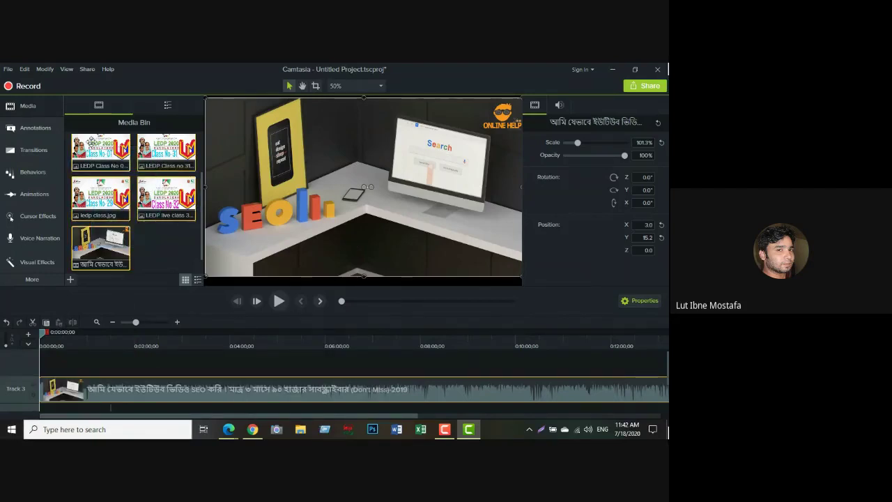
key(Delete)
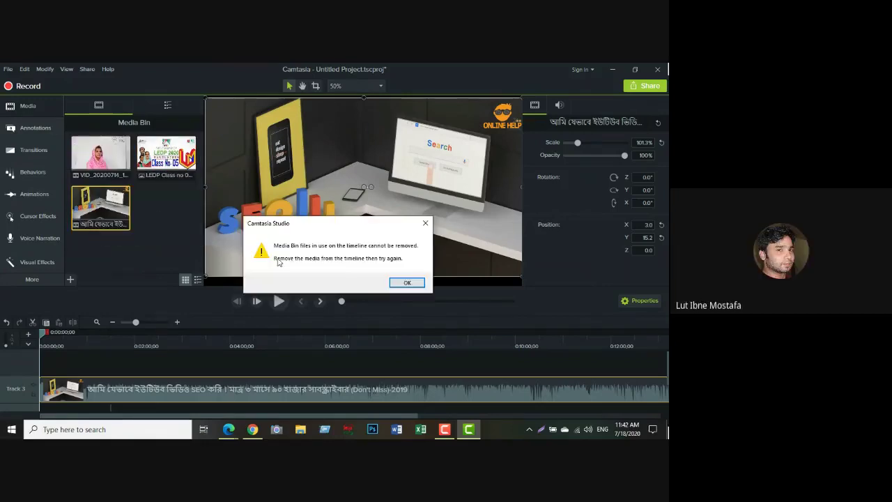
click(407, 282)
Step: Try to delete the SEO video from the Media Bin while it is used on the timeline
click(188, 170)
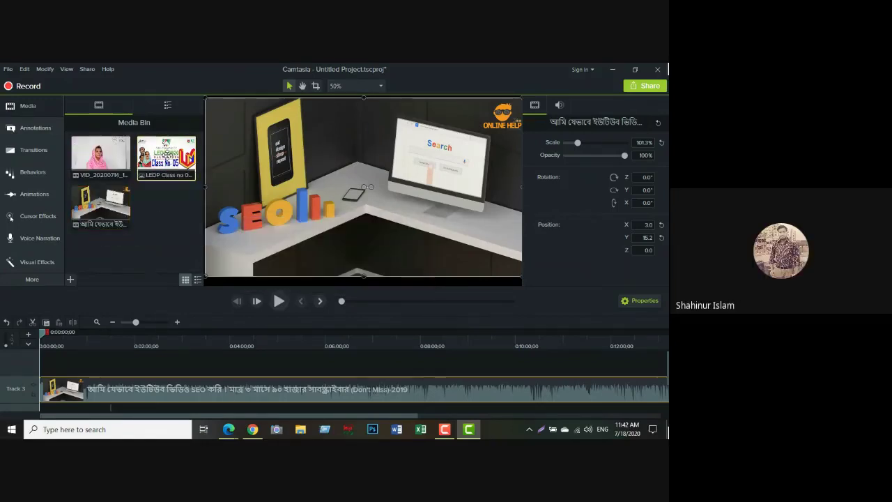
click(109, 210)
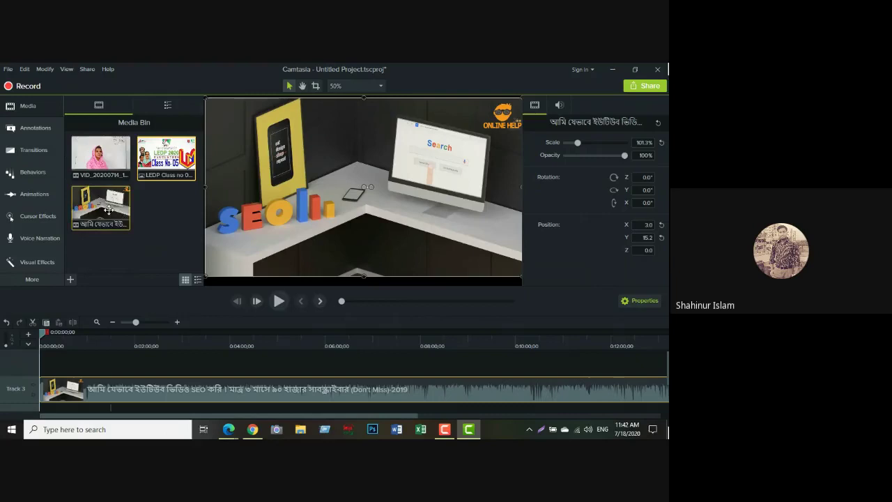
key(Delete)
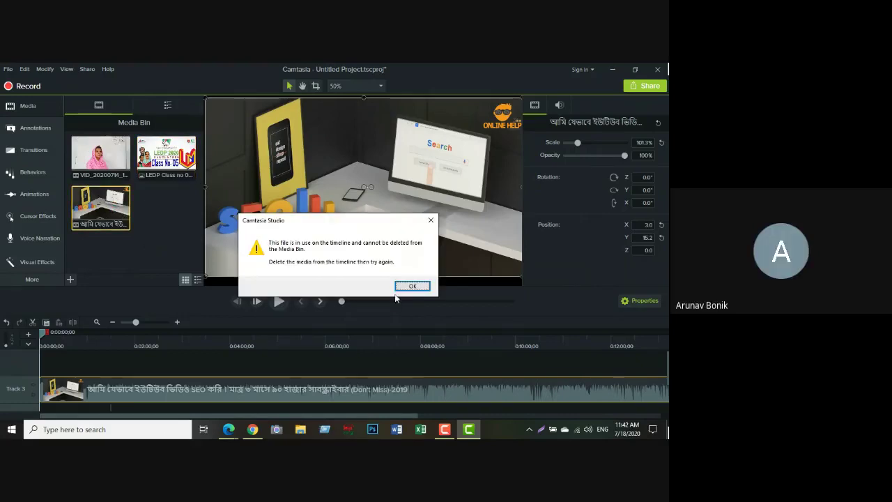
click(406, 286)
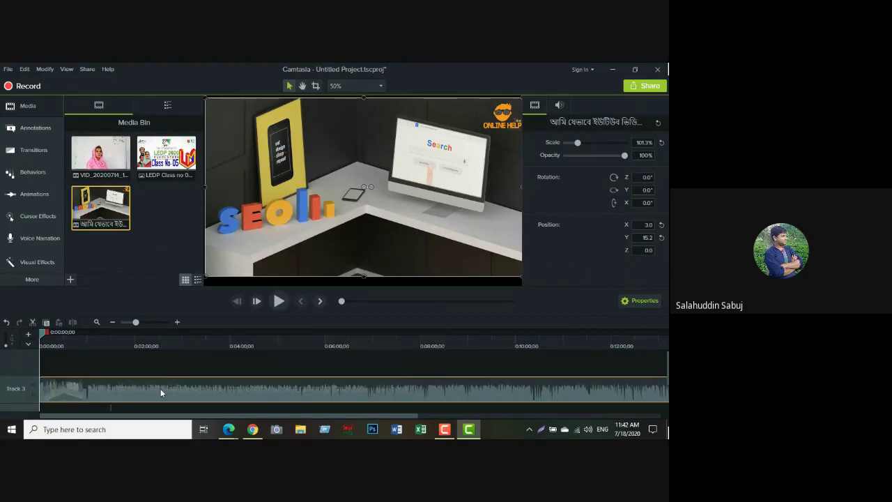
Step: Delete the SEO video from Track 3 and the leftover clips from Track 1 and Track 2
key(Delete)
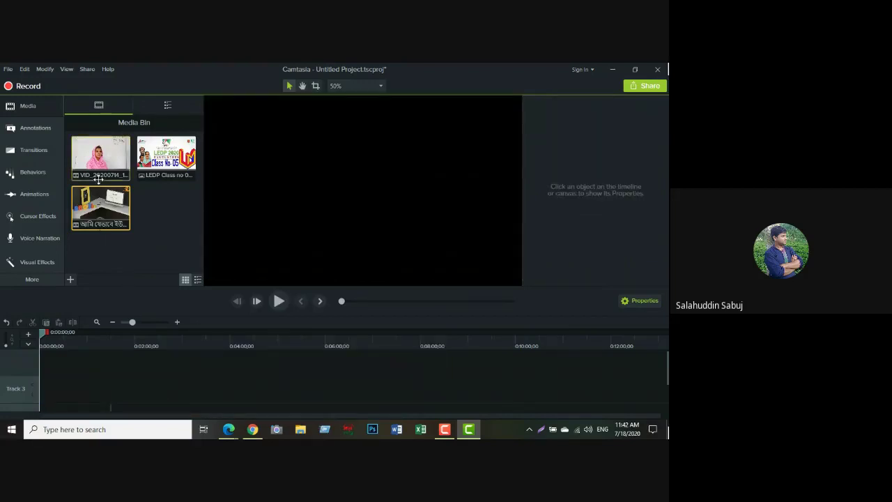
scroll(168, 403, down, 2)
drag(102, 391, 68, 402)
key(Delete)
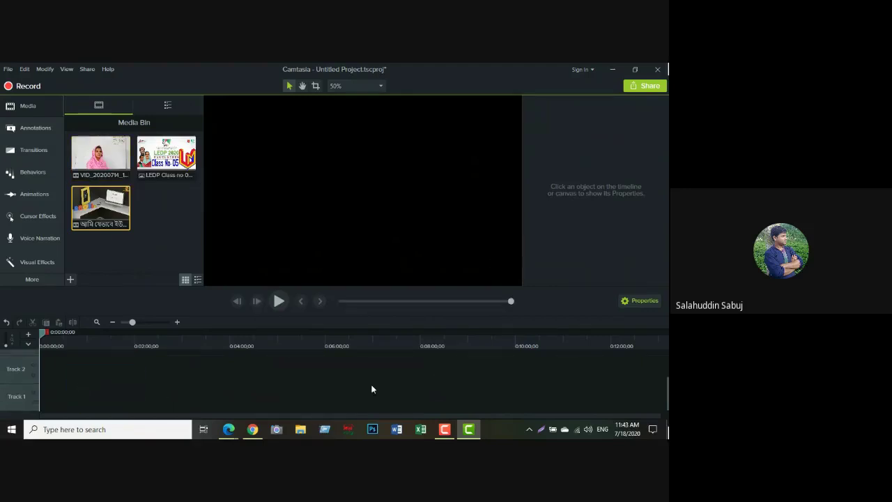
Step: Delete the SEO video and the VID_20200714 video from the Media Bin
click(124, 321)
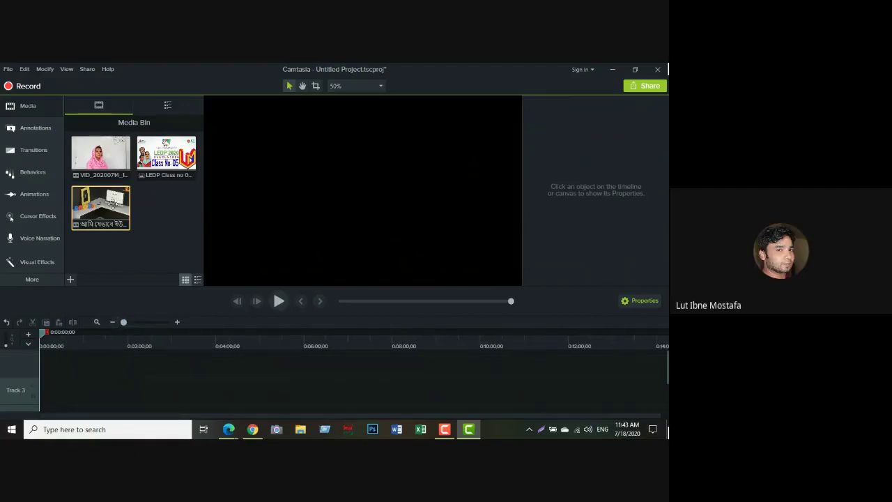
key(Delete)
click(99, 157)
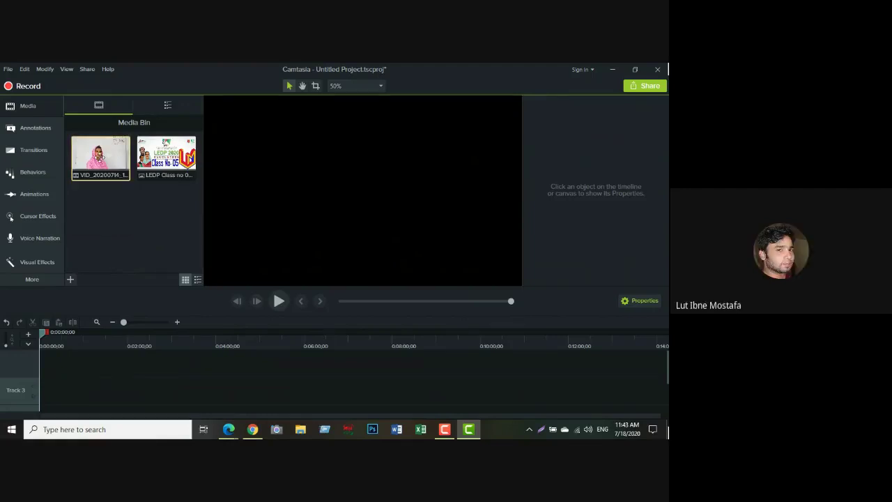
key(Delete)
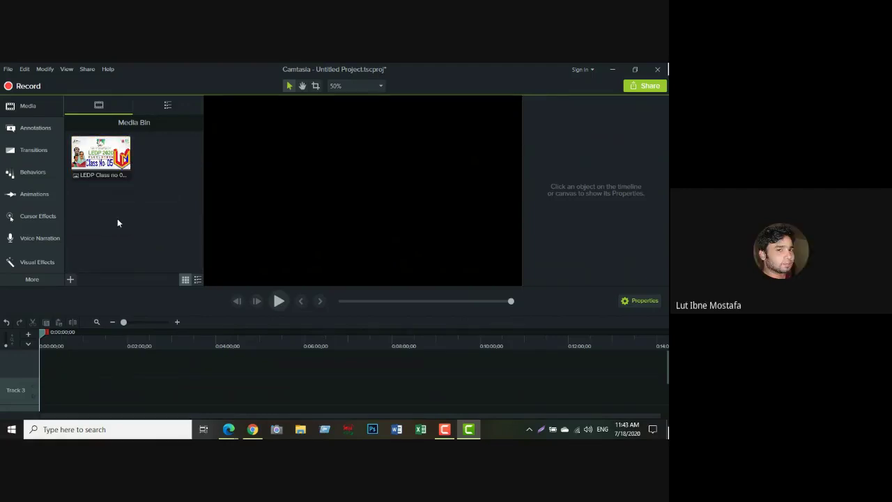
Step: Import the Rec 06-30-20 recording from the Camtasia Studio folder in Documents into the Media Bin
click(70, 279)
click(81, 238)
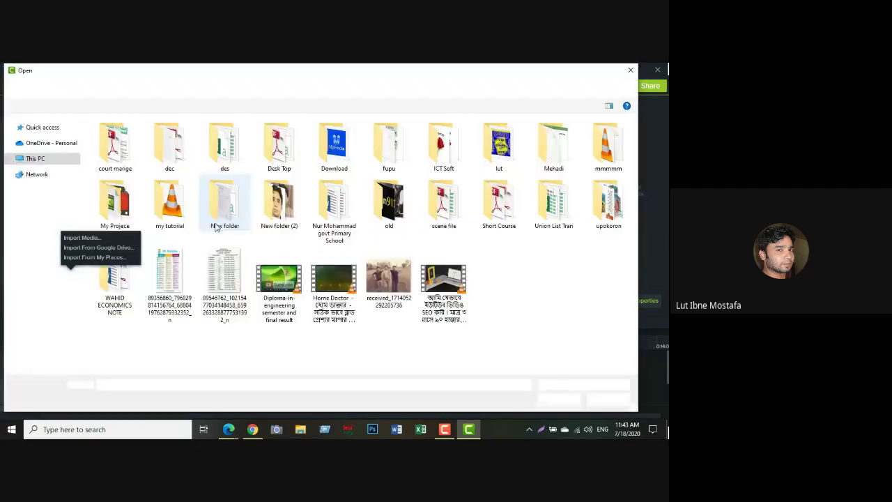
double_click(120, 209)
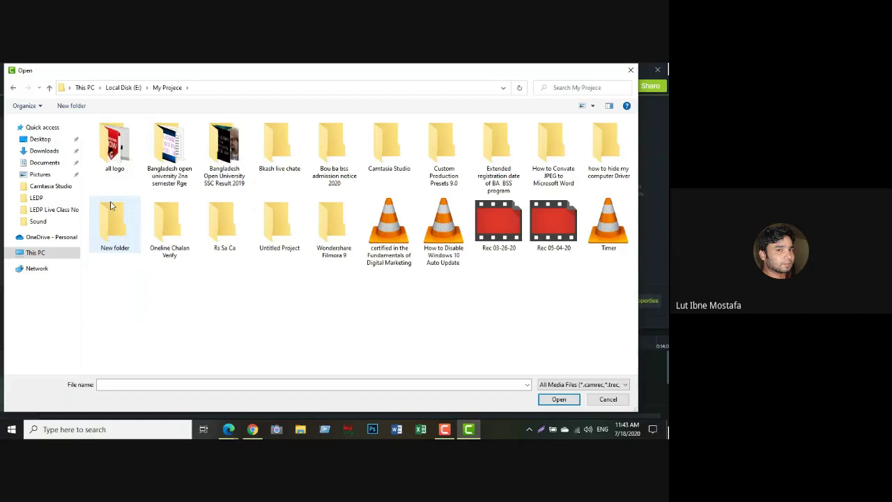
click(40, 254)
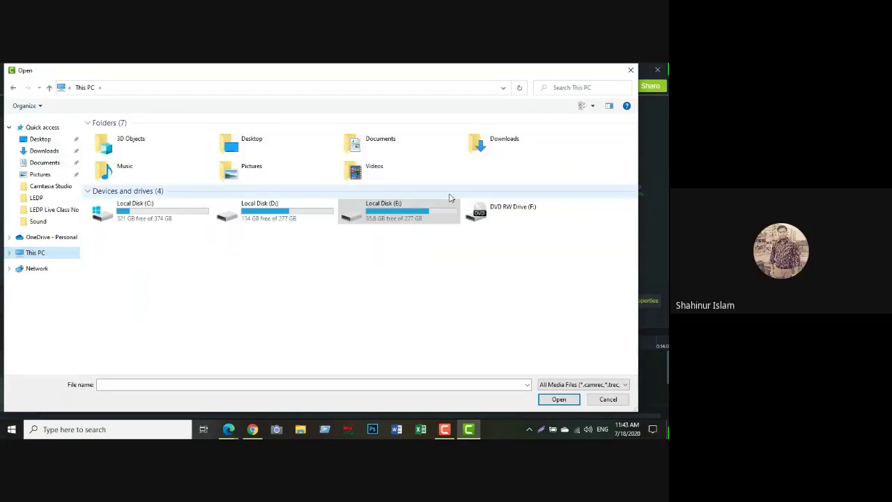
double_click(449, 199)
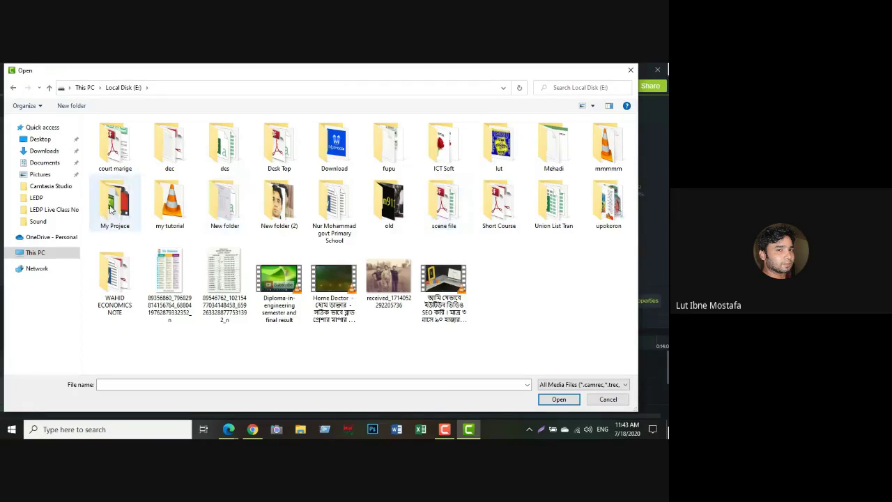
double_click(499, 148)
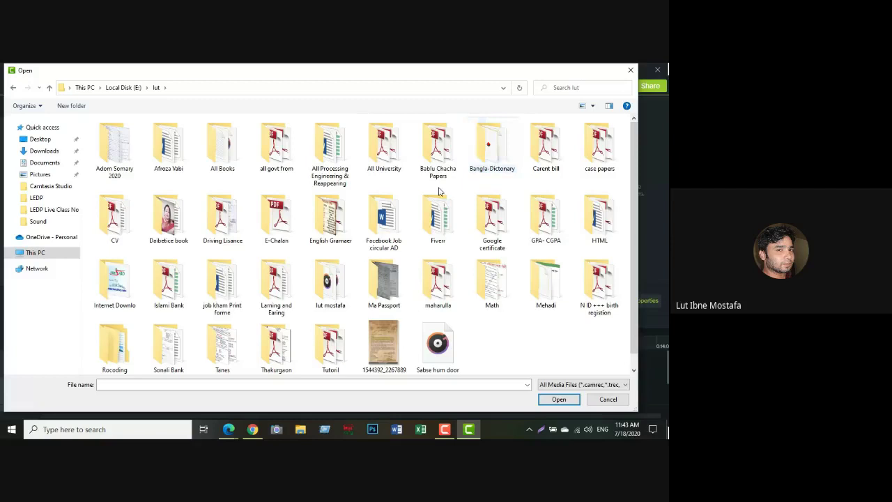
click(49, 160)
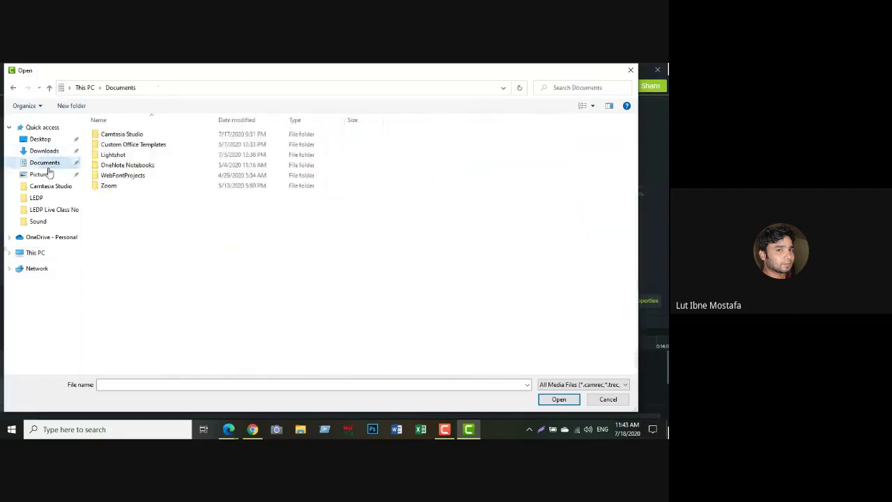
double_click(140, 137)
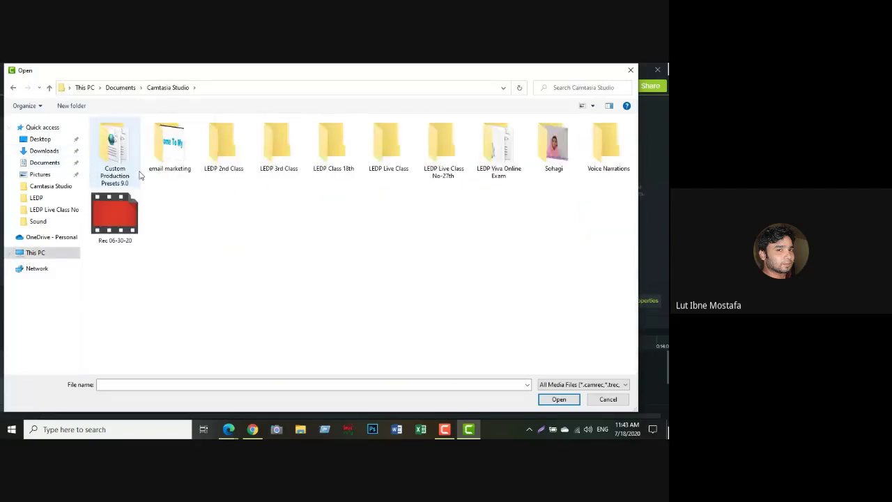
click(115, 216)
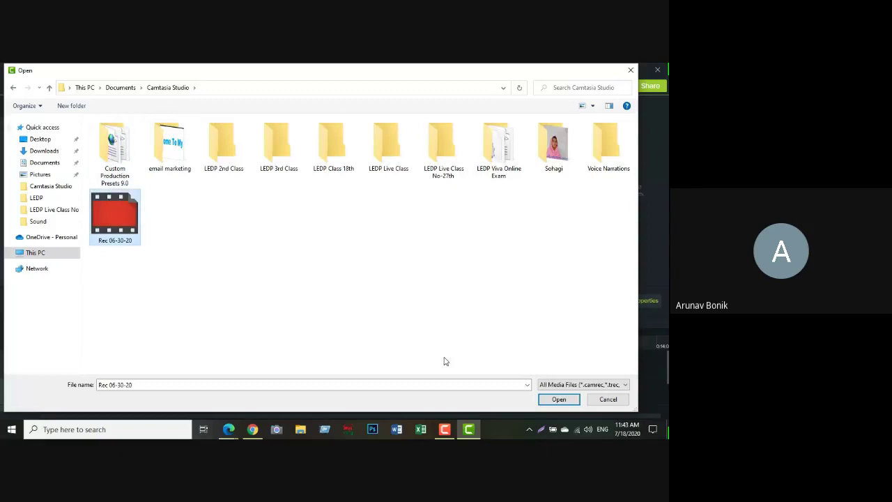
click(557, 399)
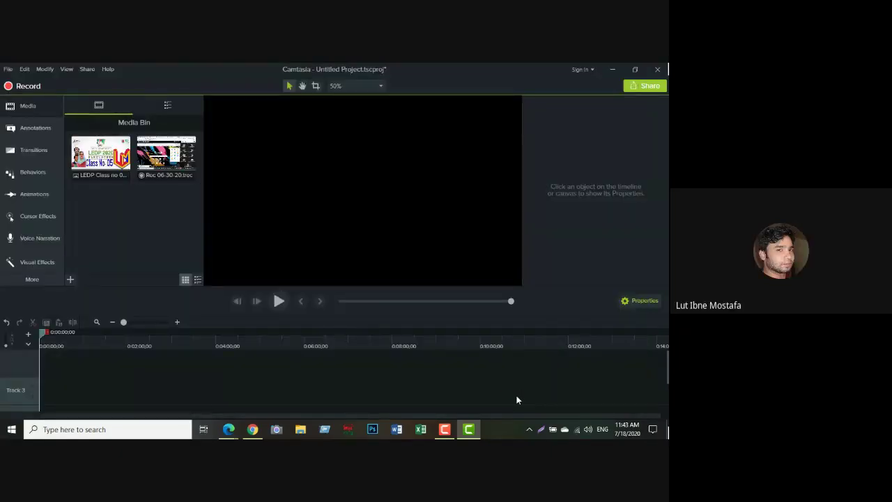
Step: Place the Rec 06-30-20 recording at the start of the timeline, with its screen on Track 2 and audio on Track 3
click(168, 149)
drag(168, 149, 111, 376)
drag(57, 421, 61, 397)
click(60, 369)
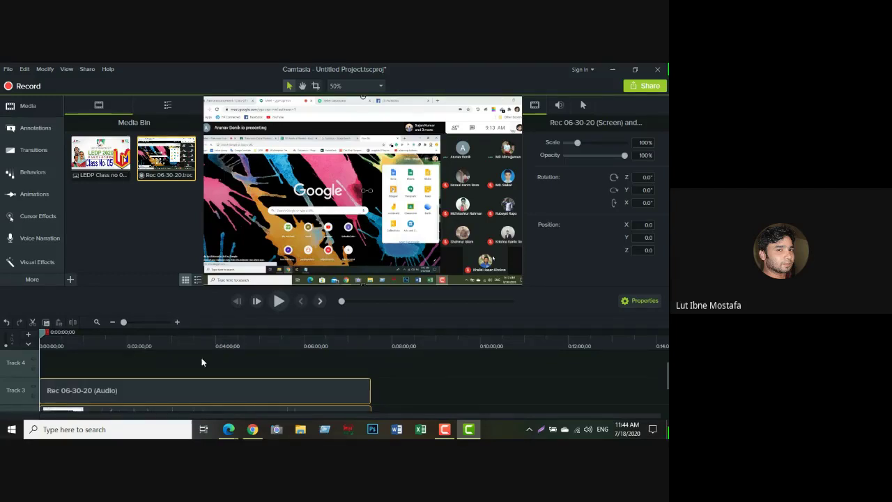
scroll(201, 362, down, 2)
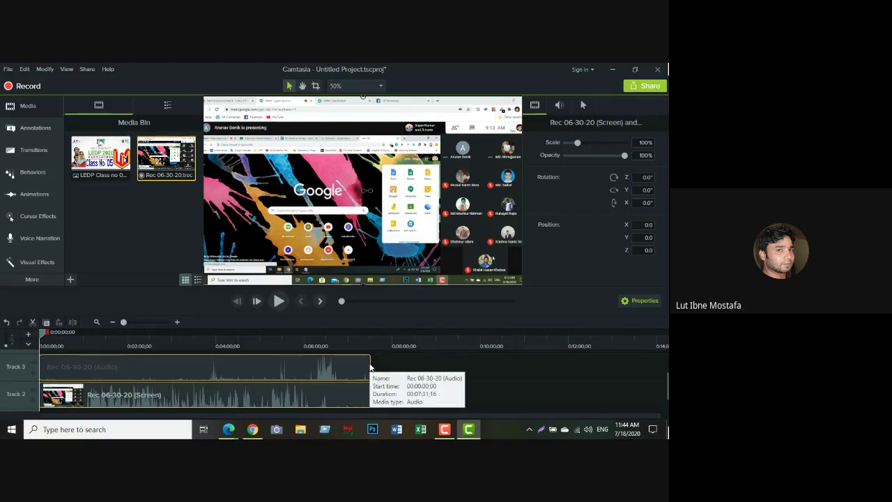
Step: Scrub the playhead through the Rec 06-30-20 clips from their start to their end
click(177, 322)
click(177, 323)
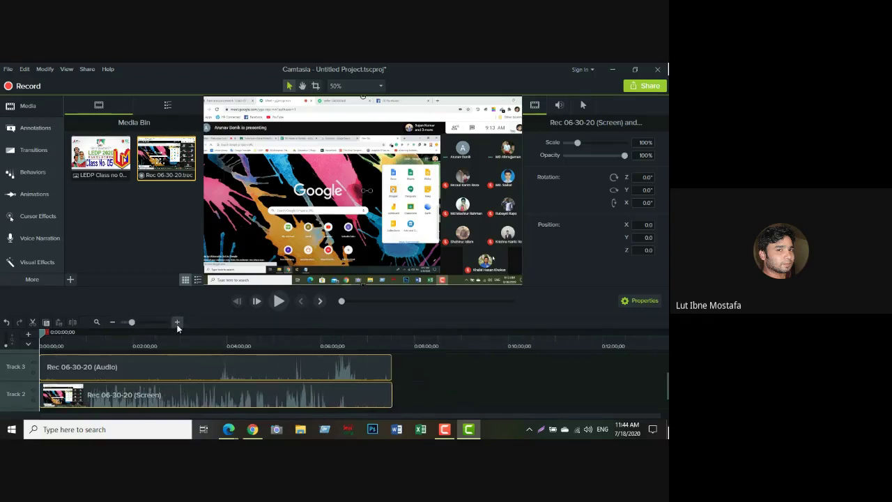
click(177, 323)
click(177, 323)
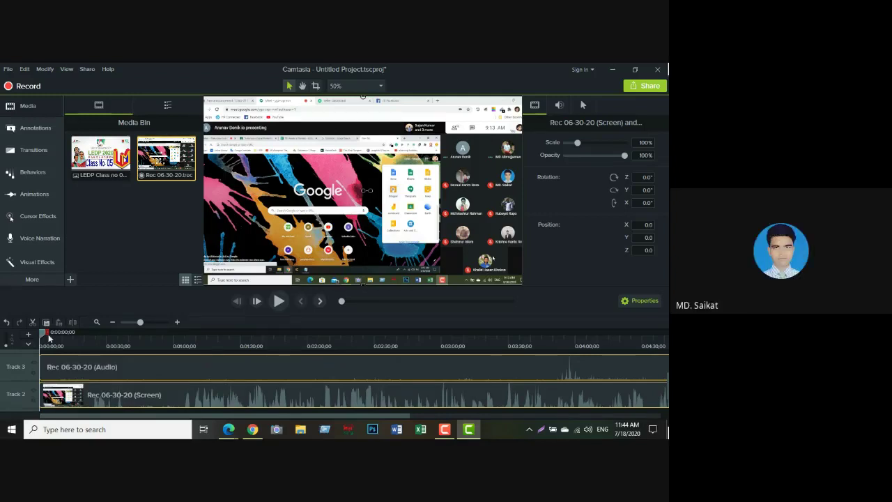
click(176, 322)
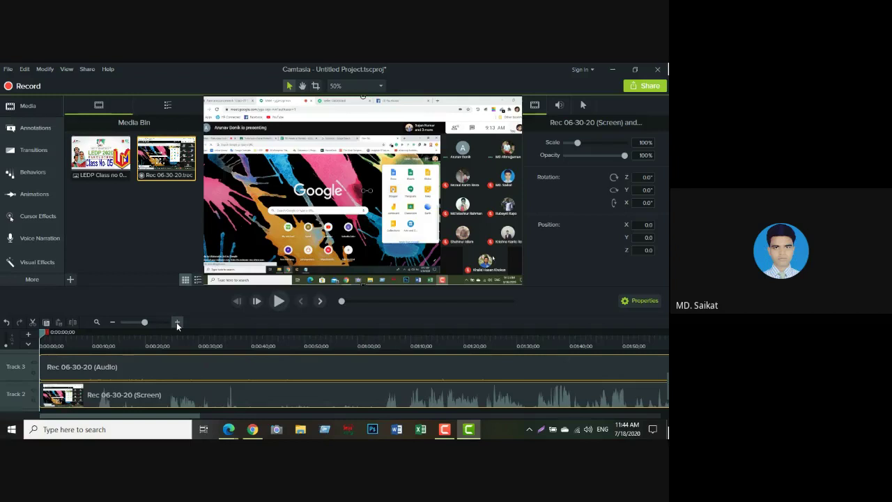
click(111, 323)
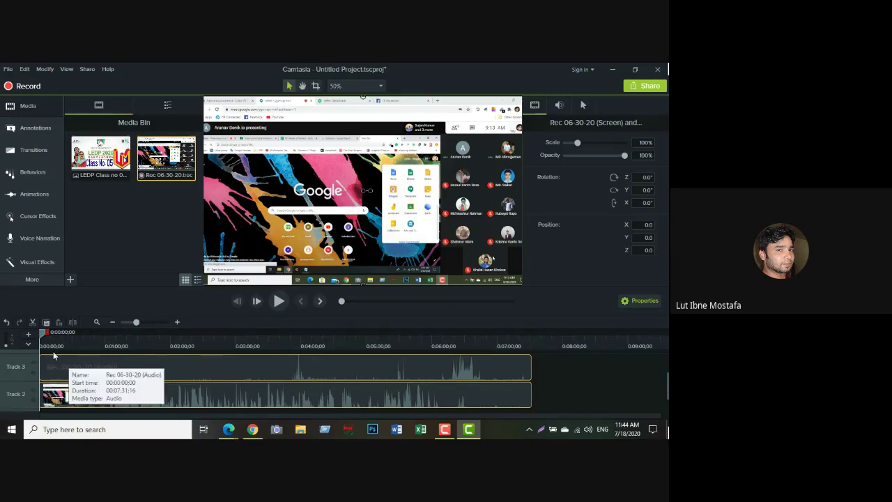
drag(40, 335, 542, 374)
drag(534, 336, 532, 338)
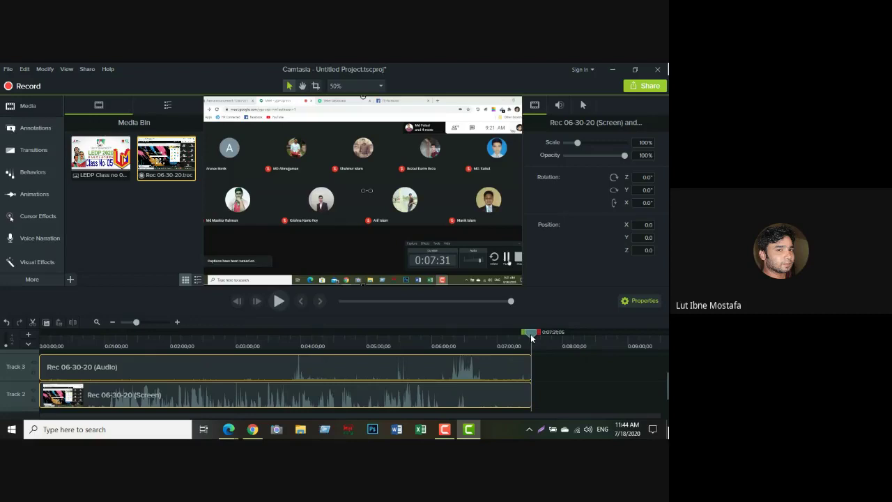
Step: Scrub the playhead back from the end of the recording to about 0:00:36
click(585, 347)
click(586, 346)
drag(593, 337, 488, 357)
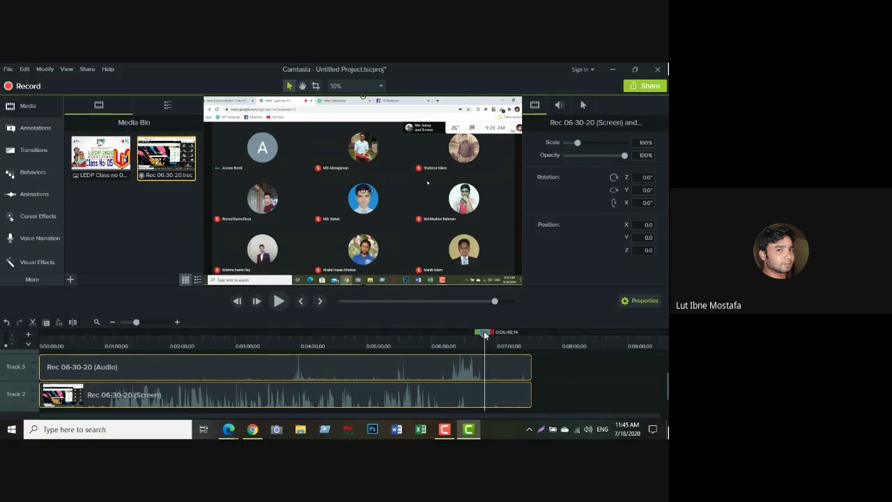
drag(486, 335, 80, 333)
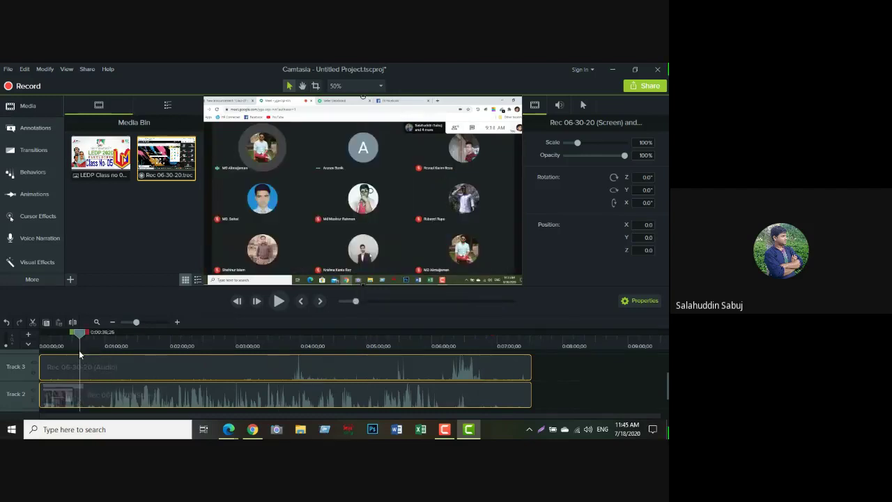
Step: Scan the recording in finer timeline detail from about 0:00:36 to about 0:02:22 to find a part worth enlarging
click(177, 321)
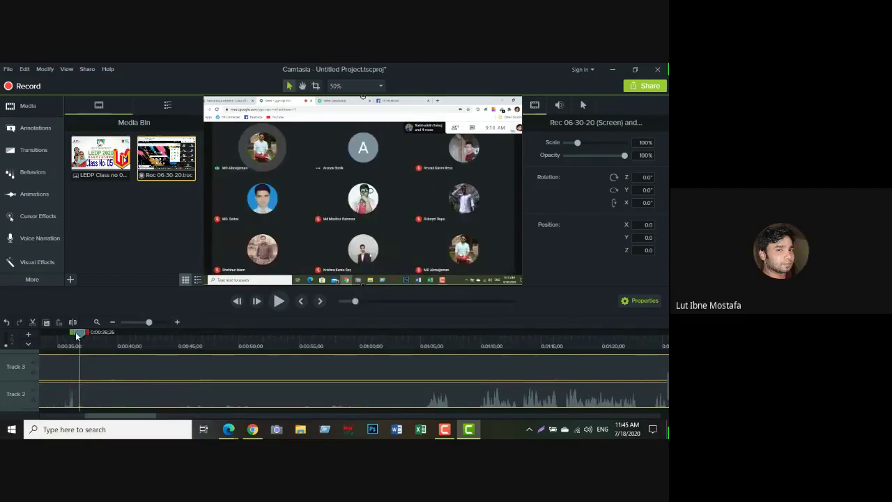
drag(75, 332, 468, 334)
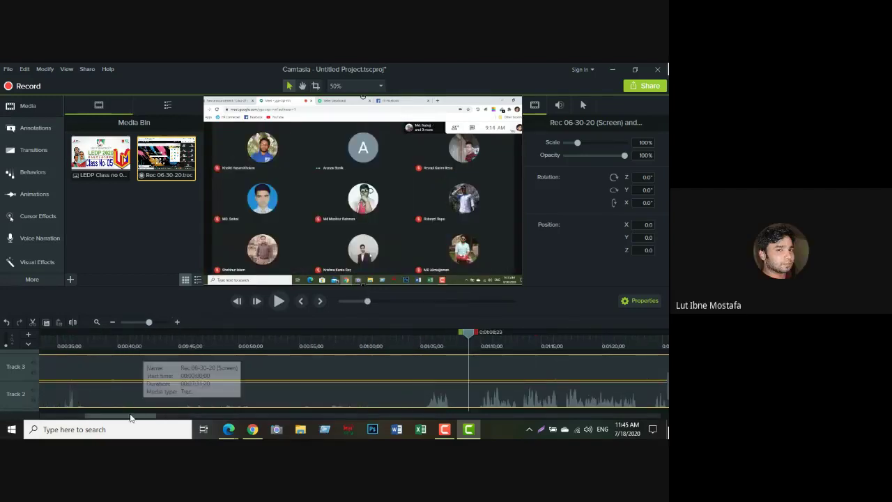
scroll(139, 390, right, 5)
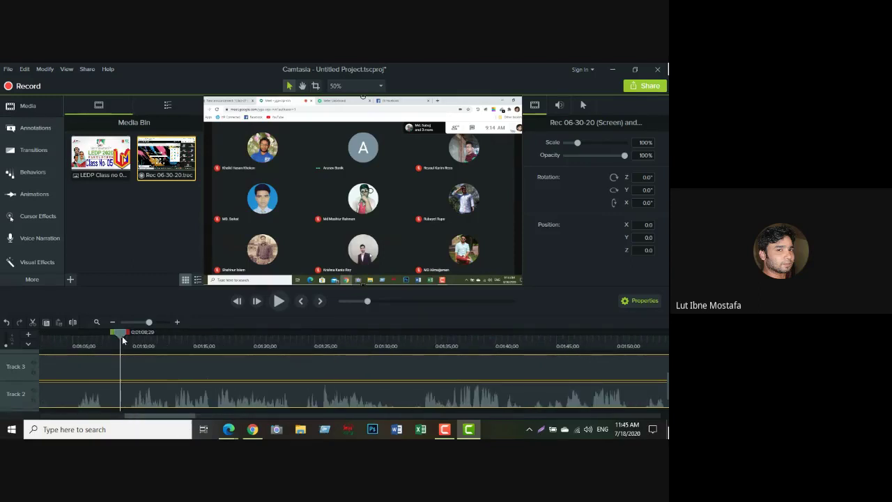
drag(123, 340, 218, 342)
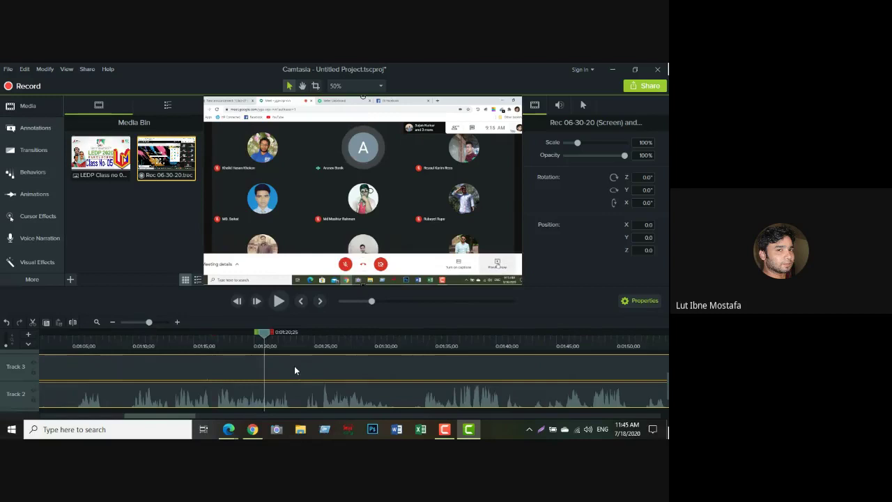
click(395, 341)
drag(401, 383, 582, 384)
drag(178, 418, 222, 417)
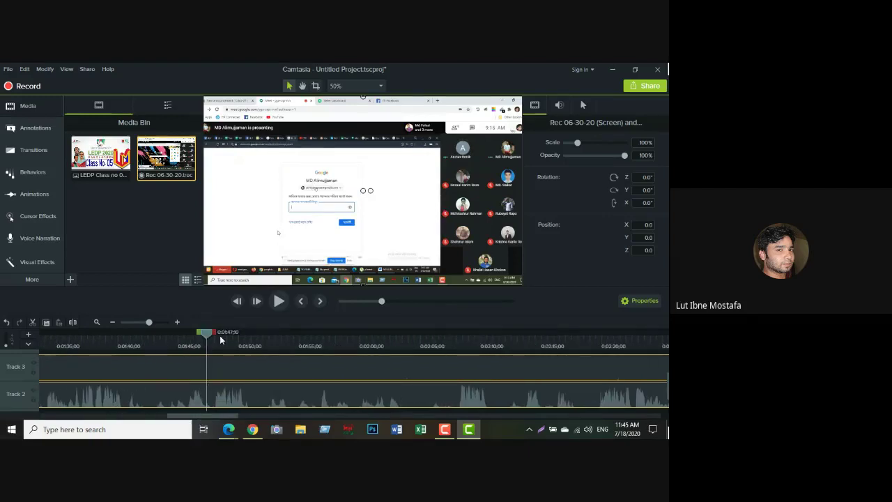
drag(220, 335, 644, 370)
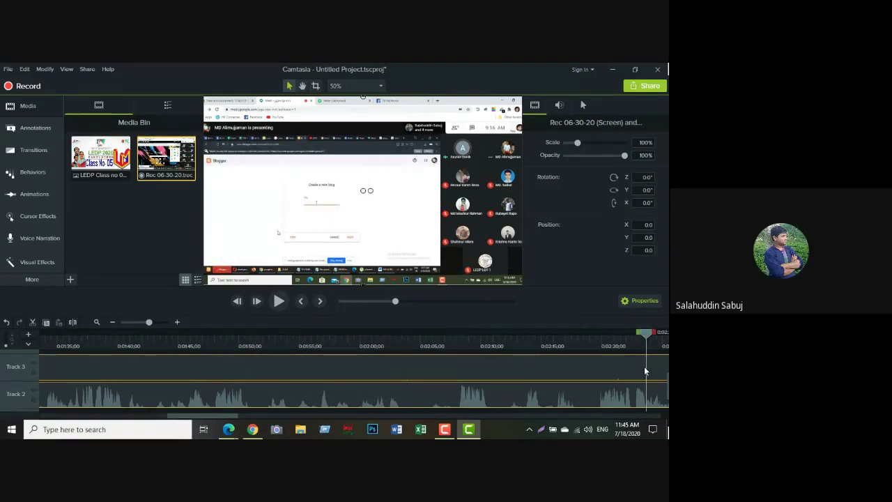
Step: Position the playhead at 0:01:55;06, where the Notepad window is open in the recording
click(330, 396)
click(303, 398)
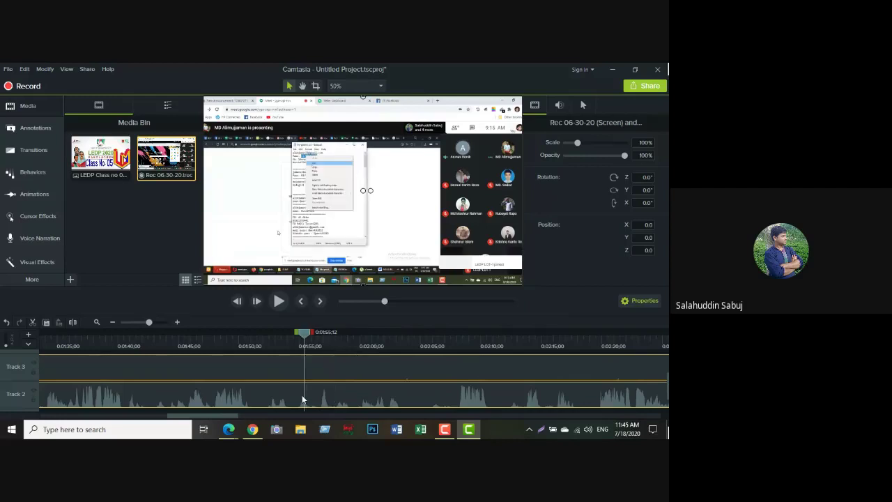
click(347, 399)
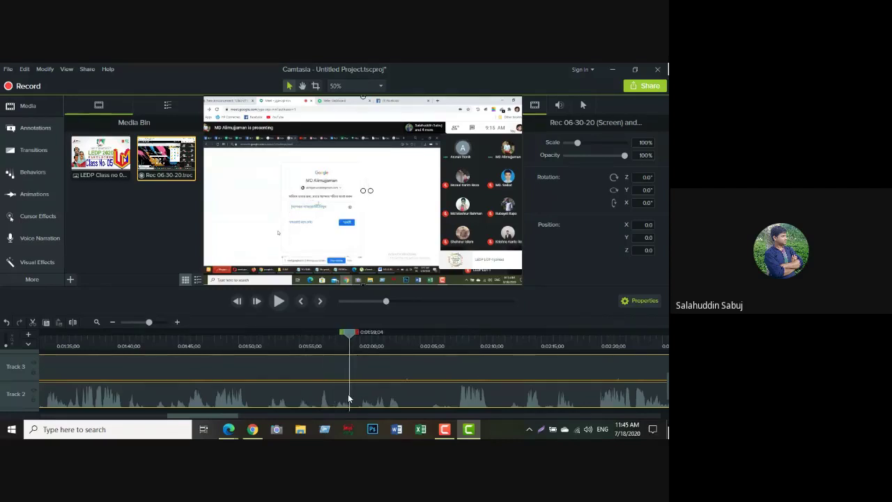
click(341, 398)
drag(340, 398, 300, 401)
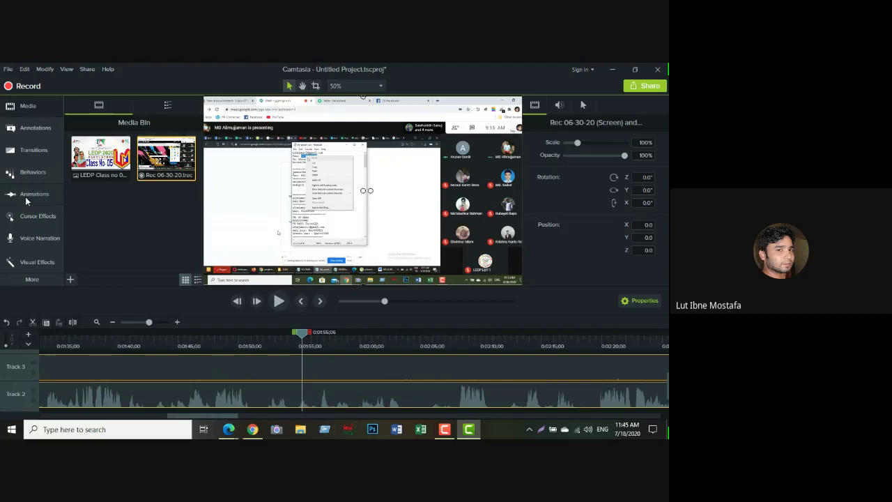
Step: Add a Zoom-n-Pan animation at the playhead that enlarges the Notepad area of the recording to 196%
click(26, 195)
click(22, 153)
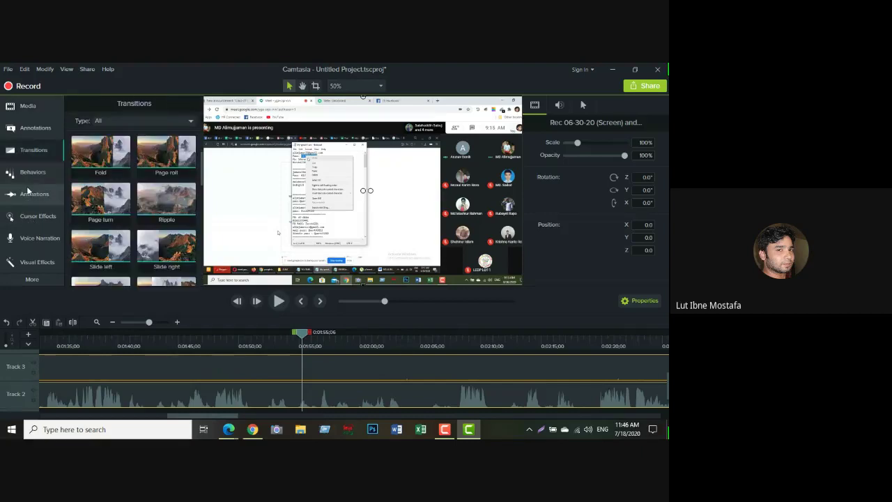
click(29, 193)
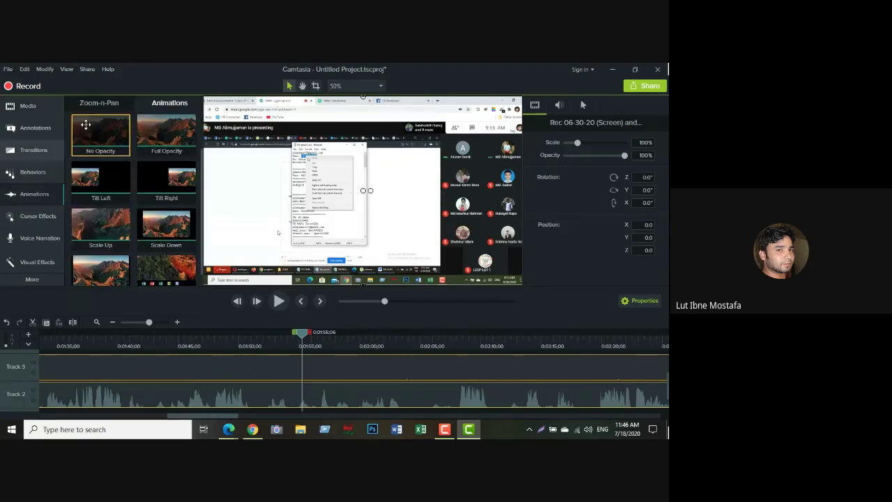
click(99, 102)
drag(196, 152, 171, 152)
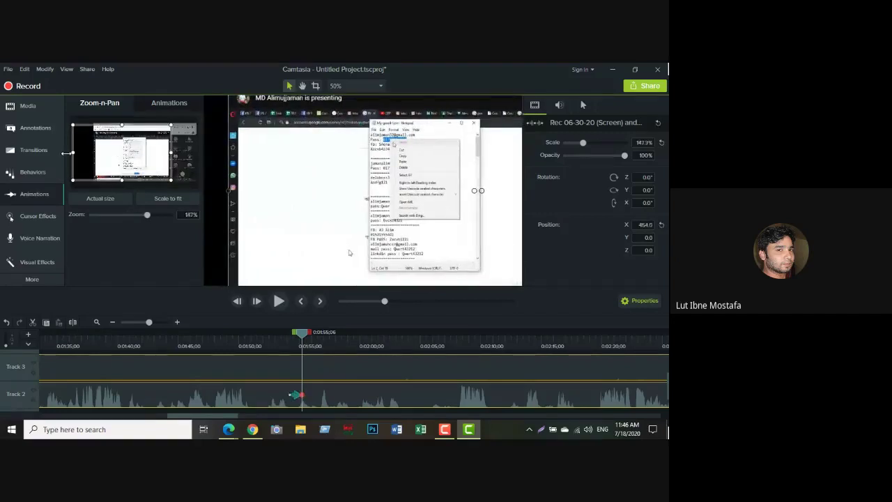
drag(87, 152, 96, 158)
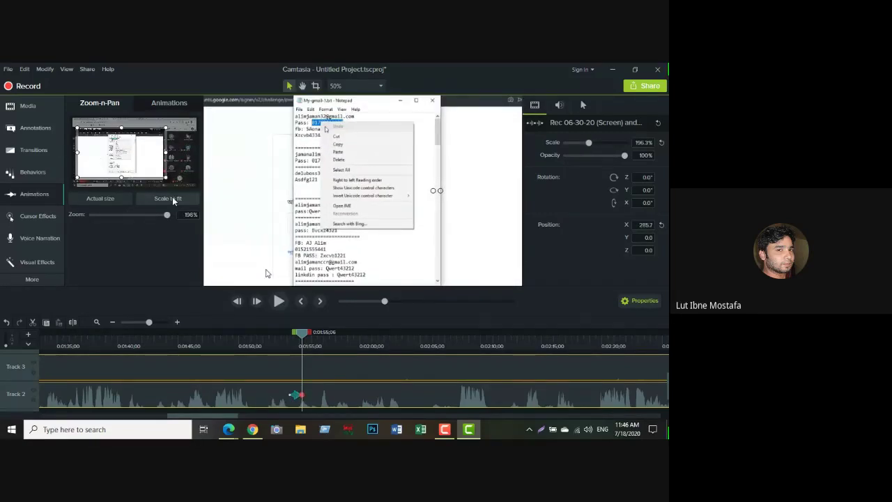
Step: Preview the Zoom-n-Pan animation from about 0:01:54 and scrub back over the zoomed section
drag(302, 337, 298, 337)
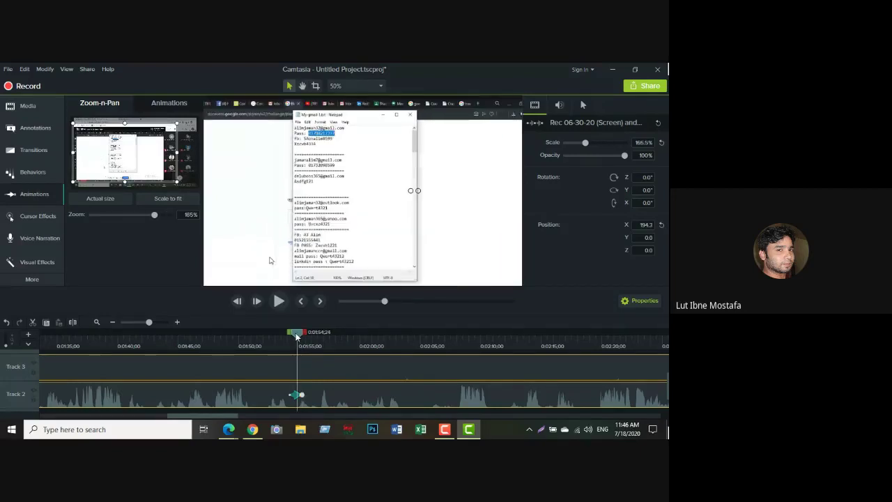
click(278, 302)
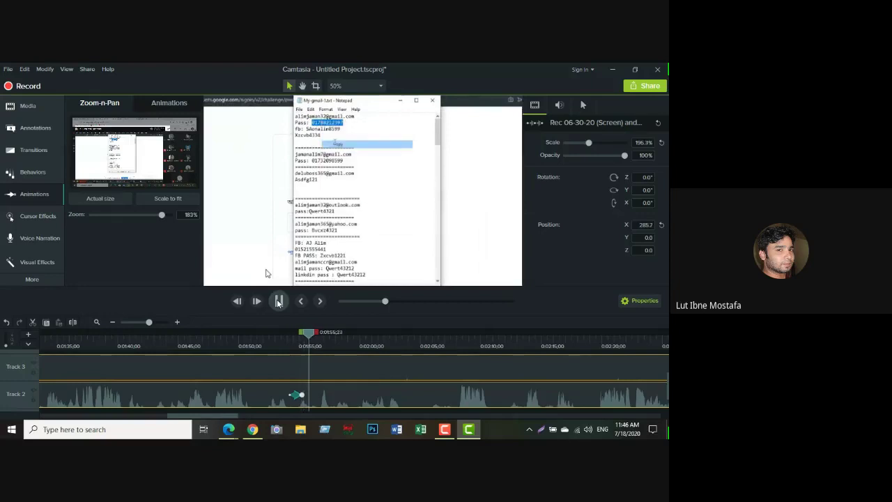
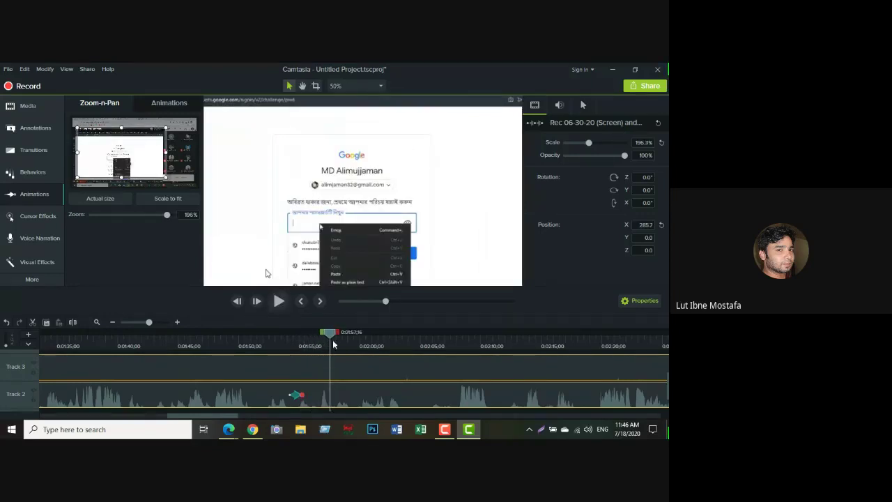
drag(331, 336, 311, 343)
click(300, 338)
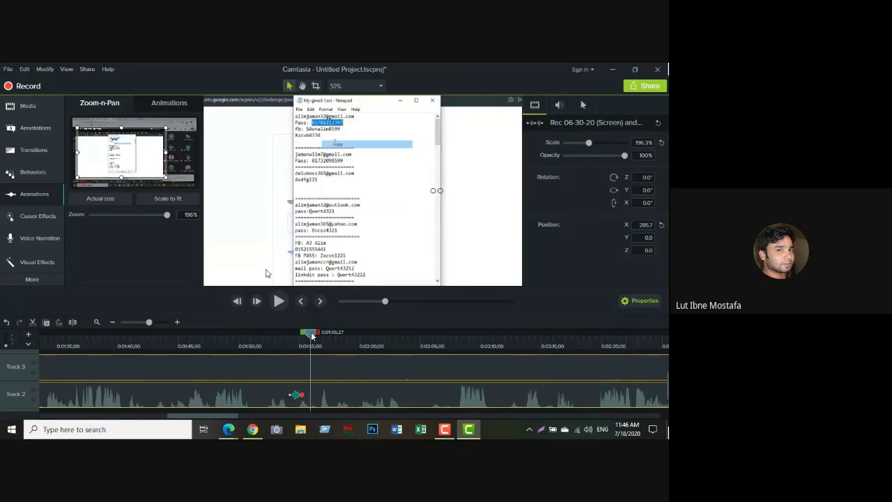
Step: Select the timeline range from about 0:01:53 to 0:02:05 around the zoomed Notepad part and scrub through it
mouse_move(314, 336)
mouse_down()
mouse_move(304, 339)
mouse_move(322, 339)
mouse_move(305, 339)
mouse_up()
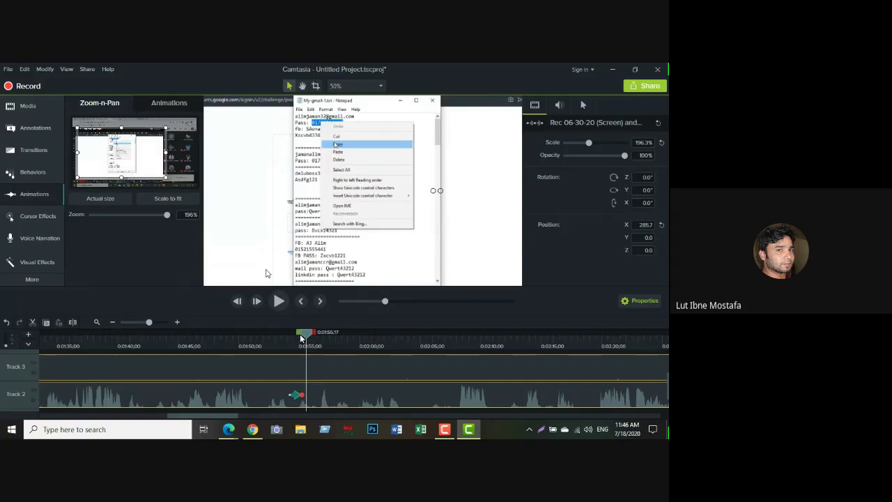
mouse_move(303, 337)
mouse_down()
mouse_move(293, 339)
mouse_move(305, 339)
mouse_up()
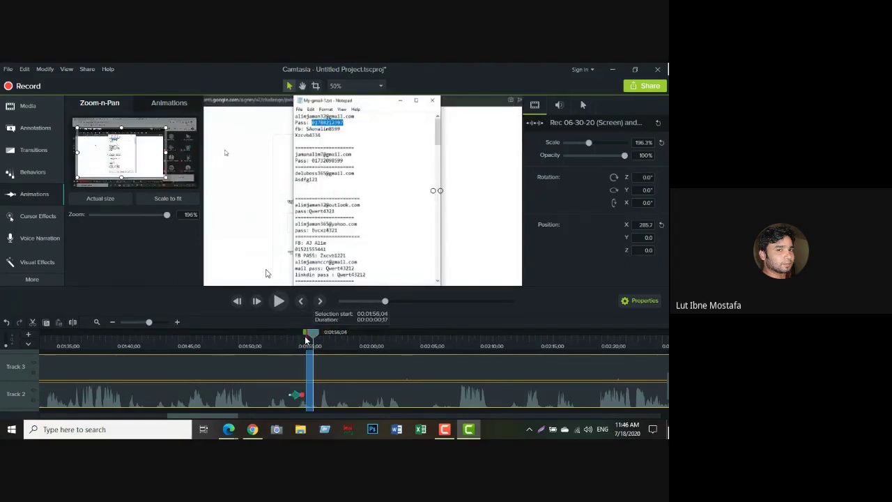
click(310, 336)
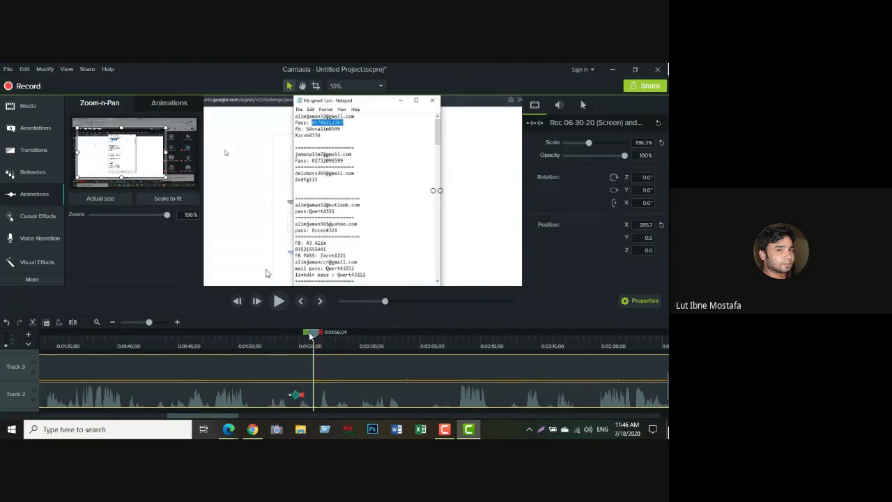
mouse_move(311, 337)
mouse_down()
mouse_move(267, 340)
mouse_move(428, 347)
mouse_up()
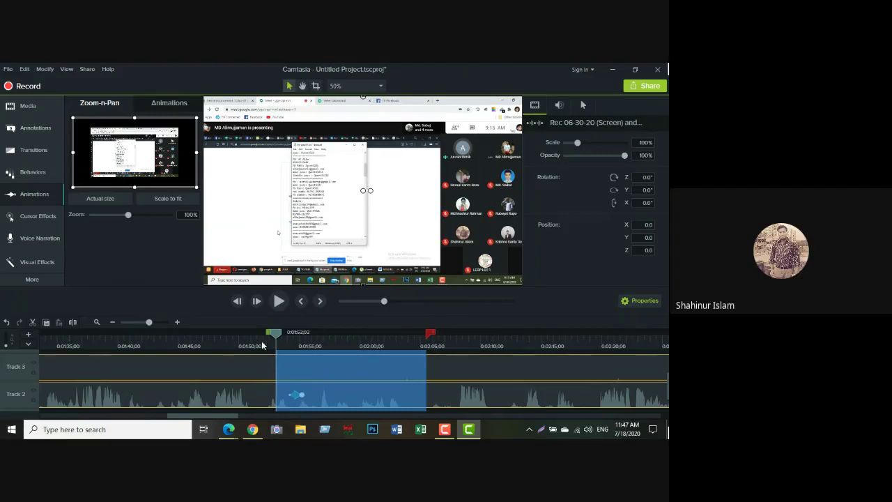
drag(278, 336, 327, 335)
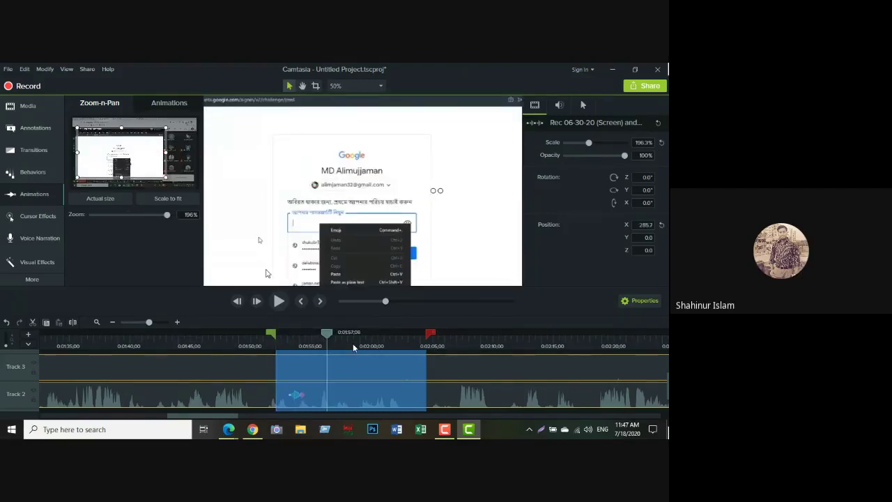
click(361, 347)
click(280, 348)
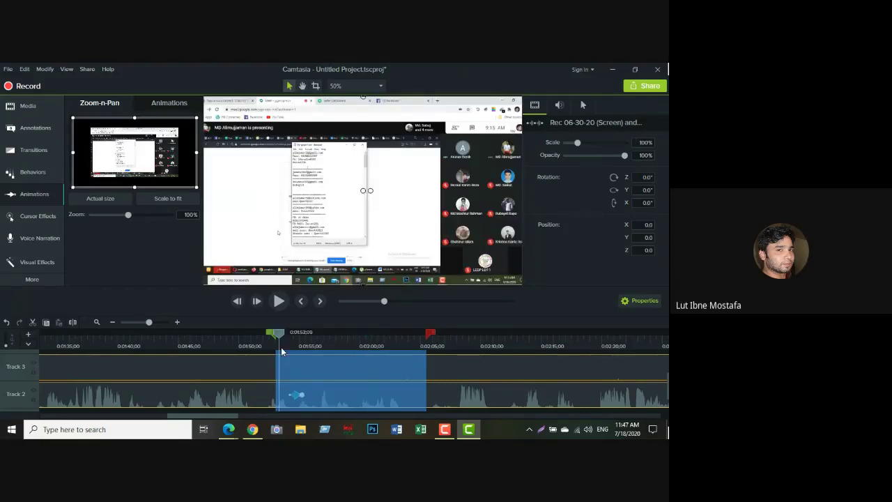
Step: Extend the timeline selection to run from about 0:01:51 to 0:02:07, playing the recording to check where the unwanted part ends
mouse_move(269, 332)
mouse_down()
mouse_move(248, 336)
mouse_move(254, 333)
mouse_up()
key(space)
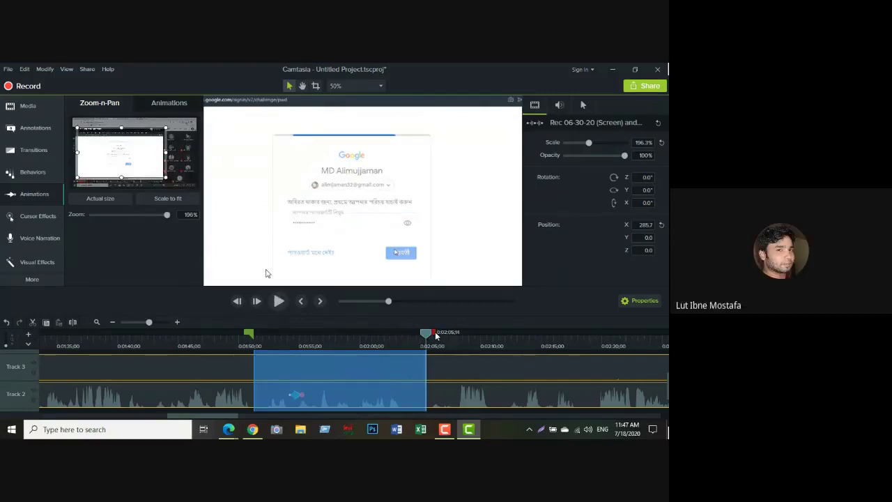
drag(436, 335, 464, 339)
key(space)
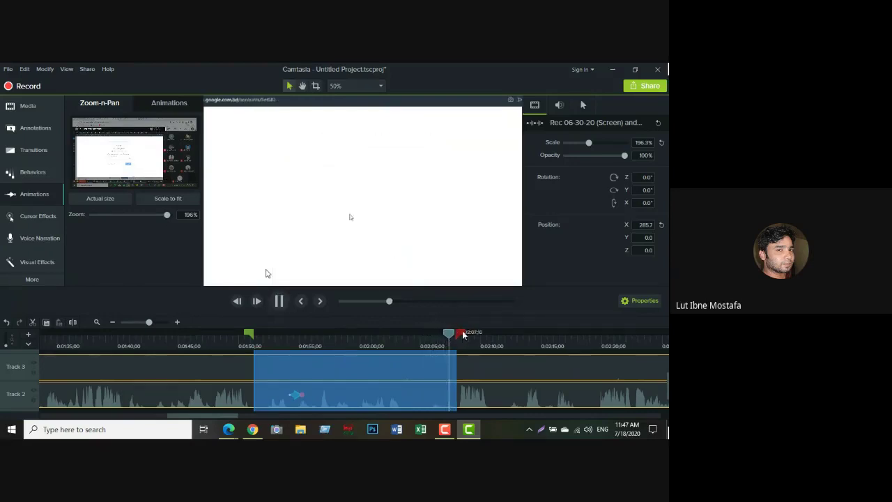
drag(457, 335, 453, 336)
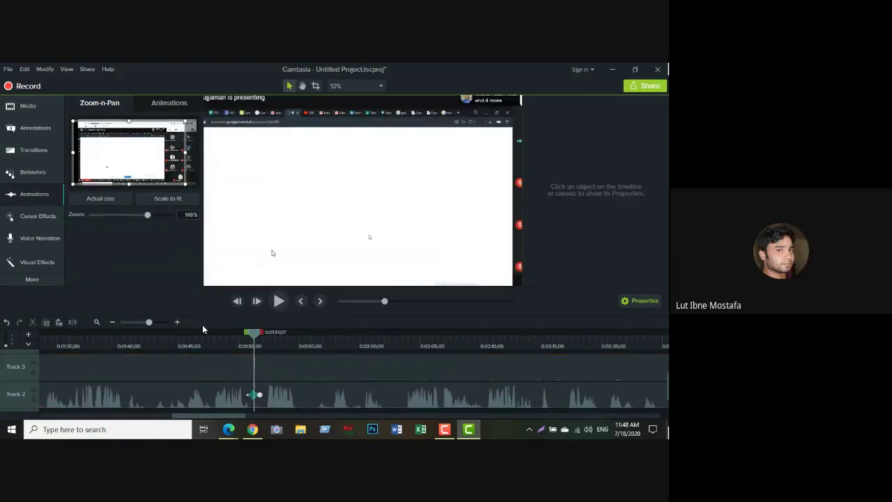
Step: Preview the join at about 0:01:51 where the selected section was cut out, and scrub back over it
drag(253, 334, 233, 338)
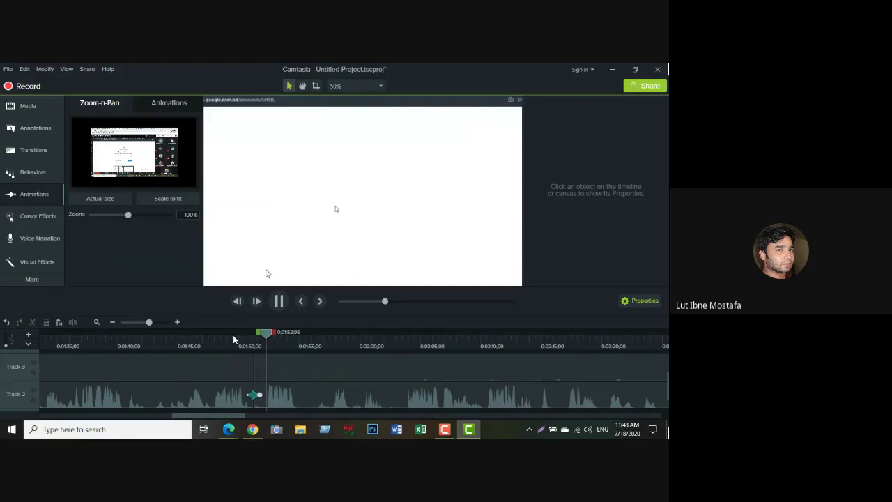
click(283, 337)
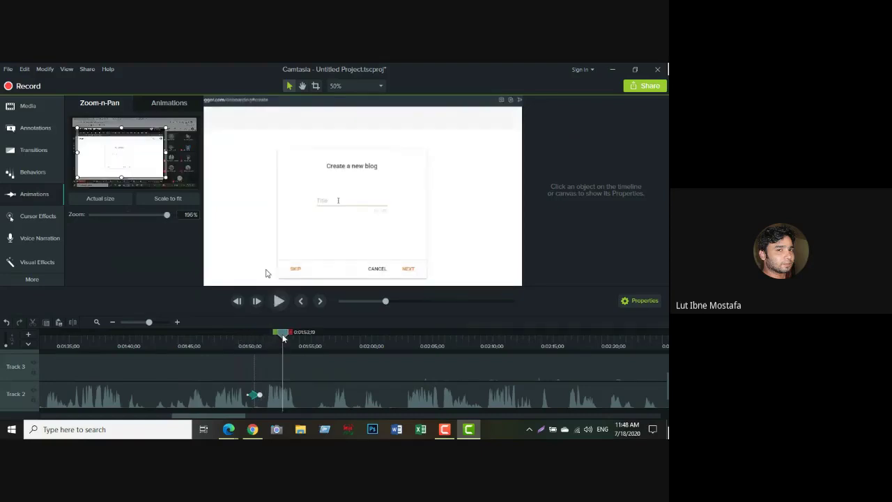
drag(284, 337, 247, 338)
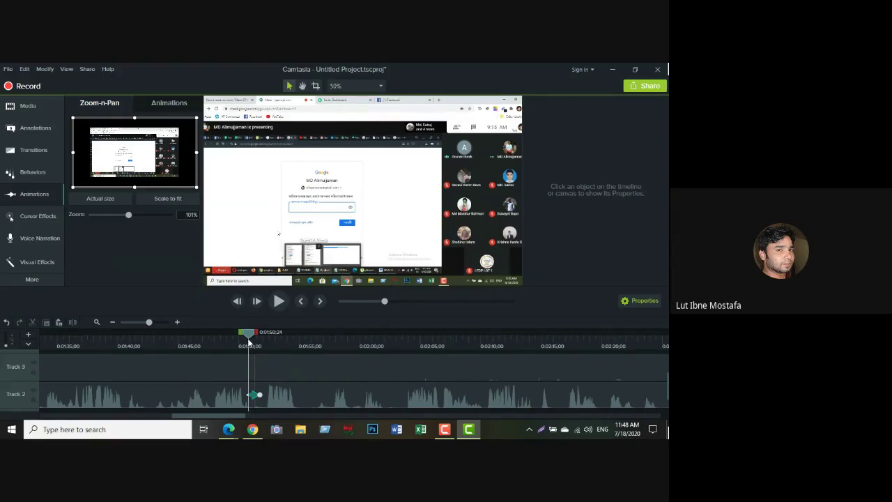
Step: Try cutting the range from about 0:01:51 to 0:02:07 out of the recording, and undo the cut
drag(247, 338, 450, 333)
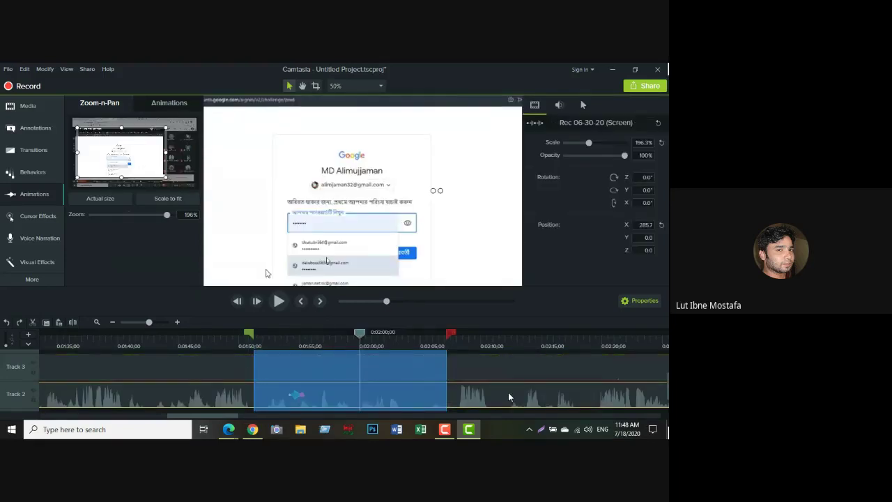
click(33, 323)
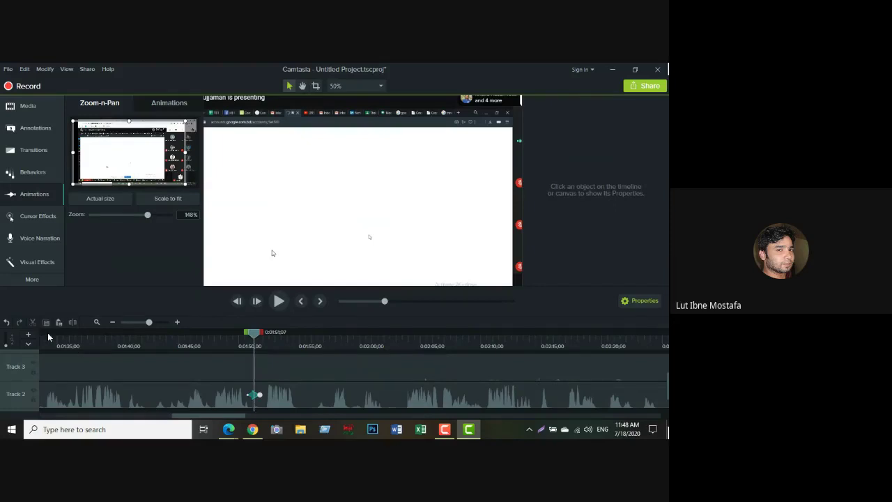
click(6, 323)
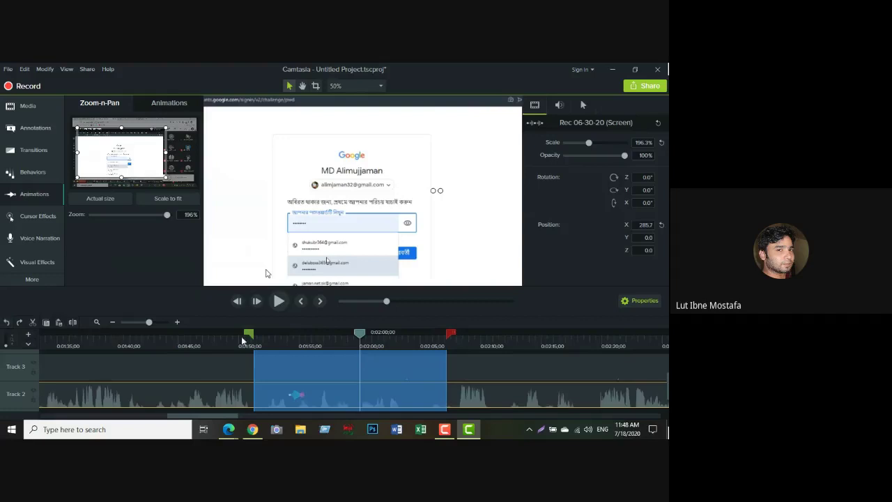
Step: Adjust the timeline selection to run from about 0:01:46 to 0:02:07 and cut that section out of the recording
drag(249, 334, 204, 338)
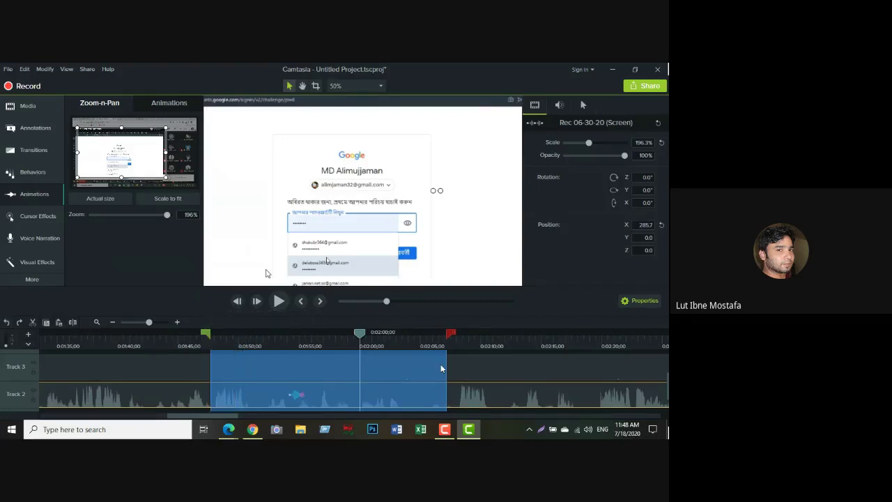
drag(453, 336, 508, 342)
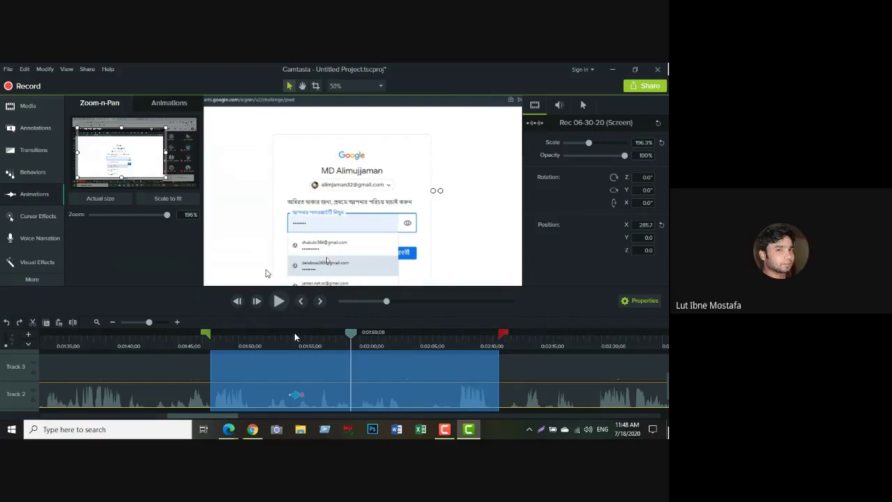
mouse_move(206, 336)
mouse_down()
mouse_move(183, 336)
mouse_move(189, 346)
mouse_up()
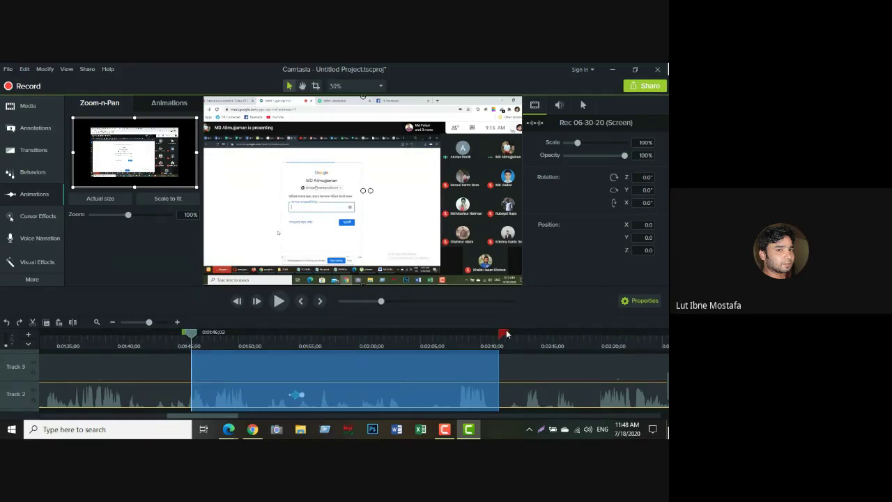
click(195, 335)
click(496, 339)
mouse_move(499, 362)
mouse_down()
mouse_move(433, 363)
mouse_move(443, 366)
mouse_up()
drag(503, 334, 450, 339)
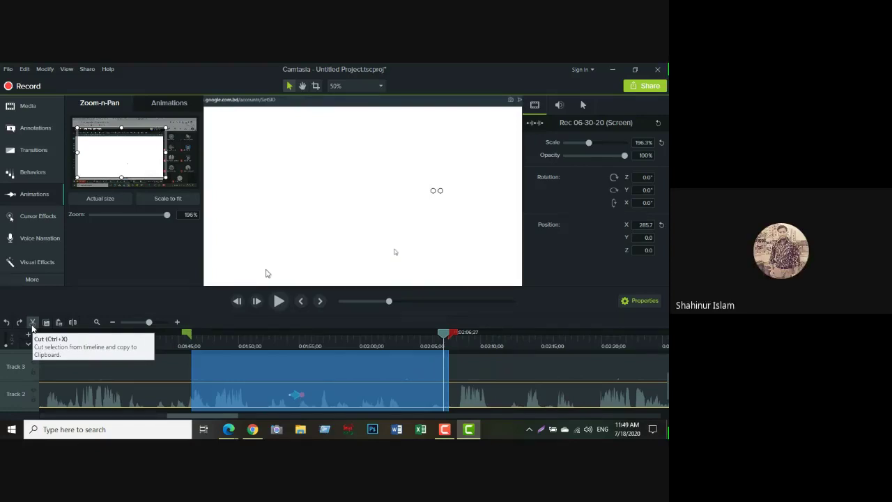
click(32, 322)
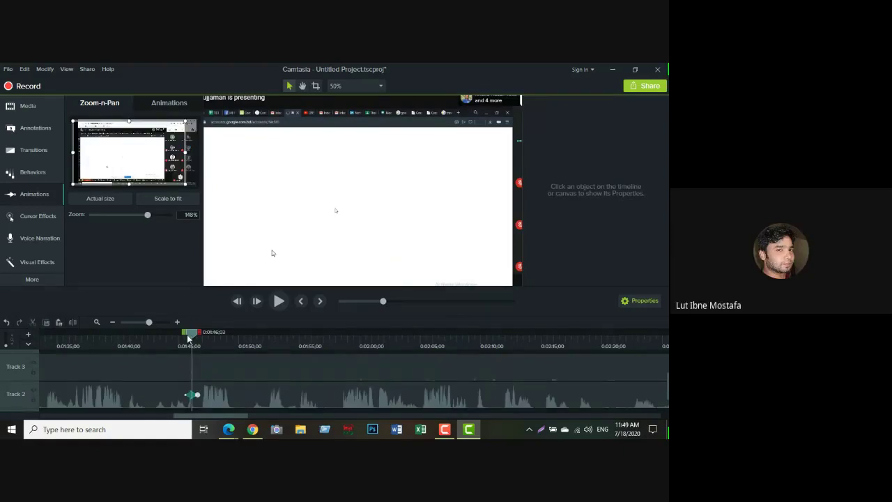
Step: Preview the recording across the cut at about 0:01:46 and scrub back to 0:01:43;24
drag(189, 338, 175, 336)
click(279, 301)
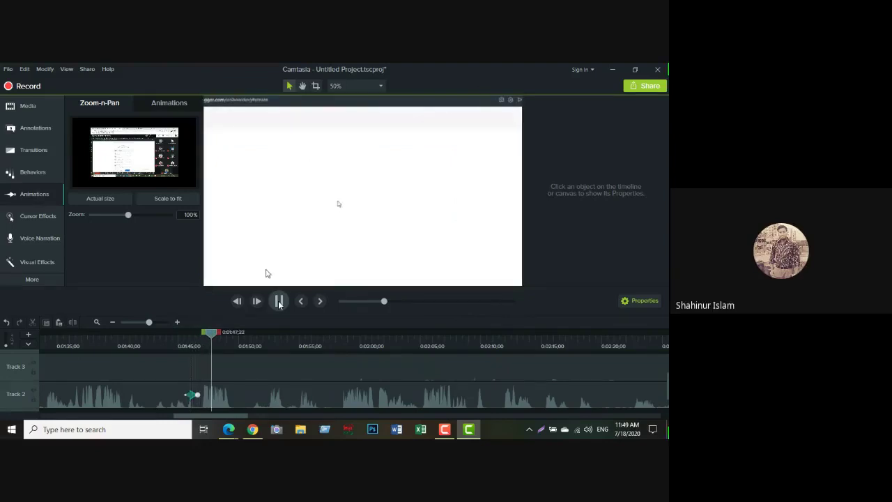
click(278, 301)
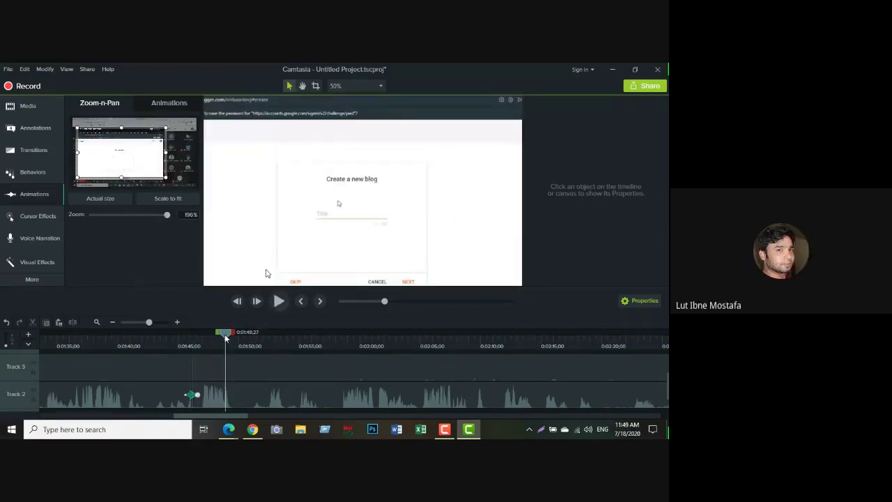
drag(225, 337, 165, 338)
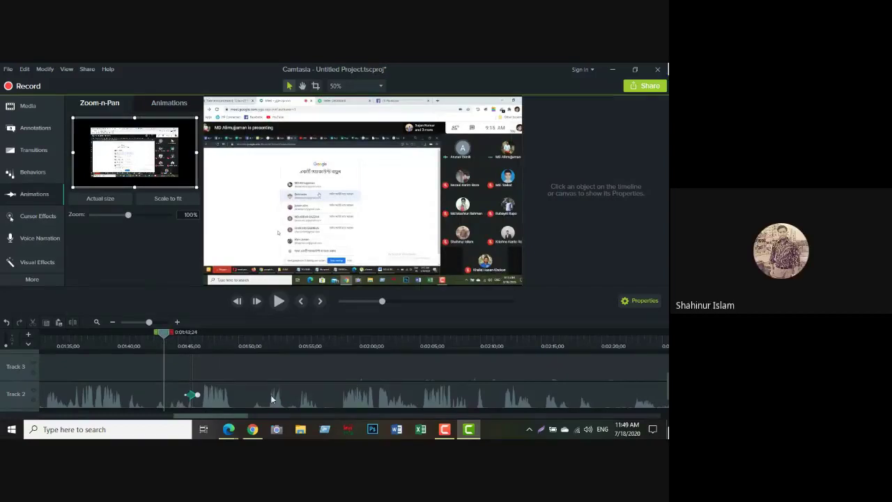
Step: Delete the audio and screen recording from 0:00:51;07 to the end at 0:07:10;14, and return the playhead to the start
scroll(275, 395, down, 1)
scroll(280, 393, up, 3)
scroll(276, 394, down, 3)
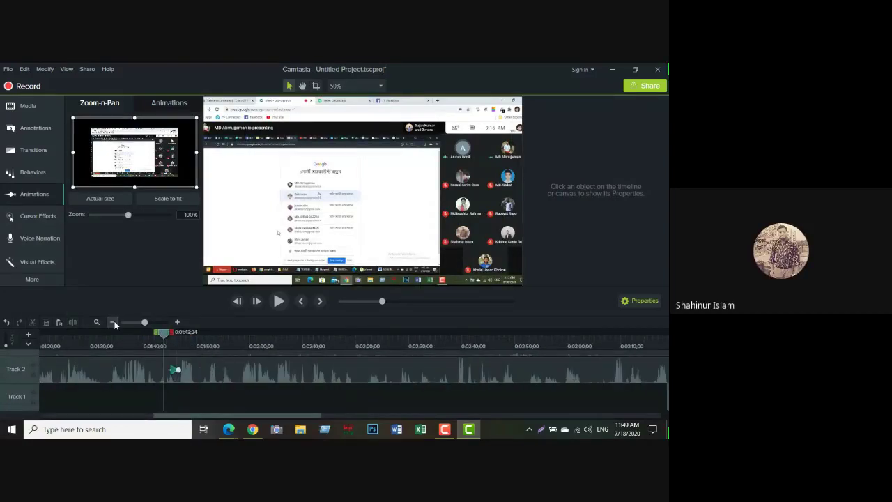
click(113, 323)
click(112, 322)
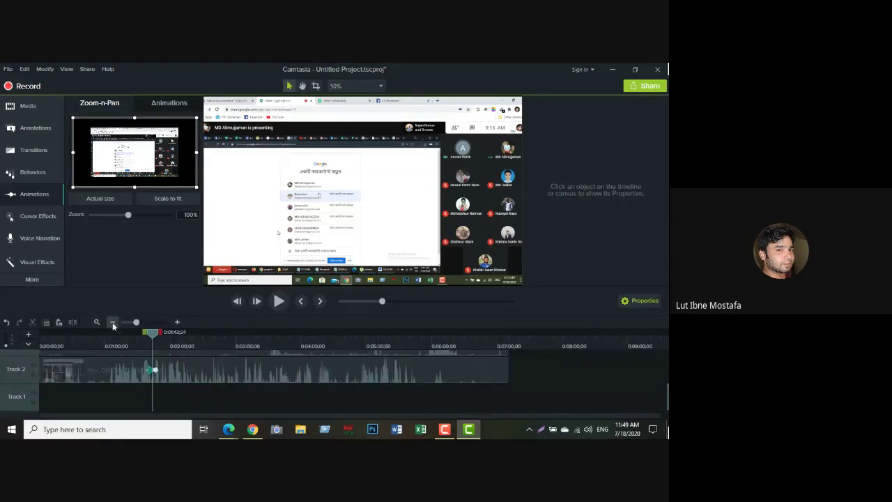
scroll(194, 384, up, 1)
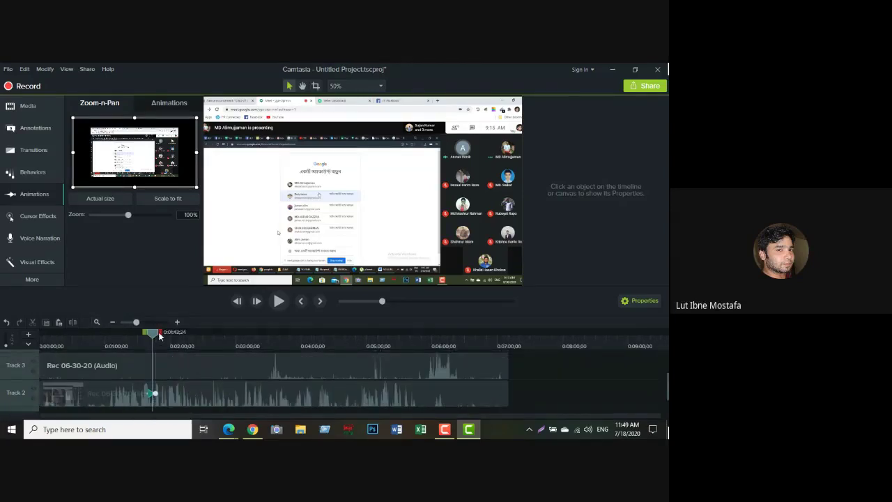
drag(152, 335, 516, 367)
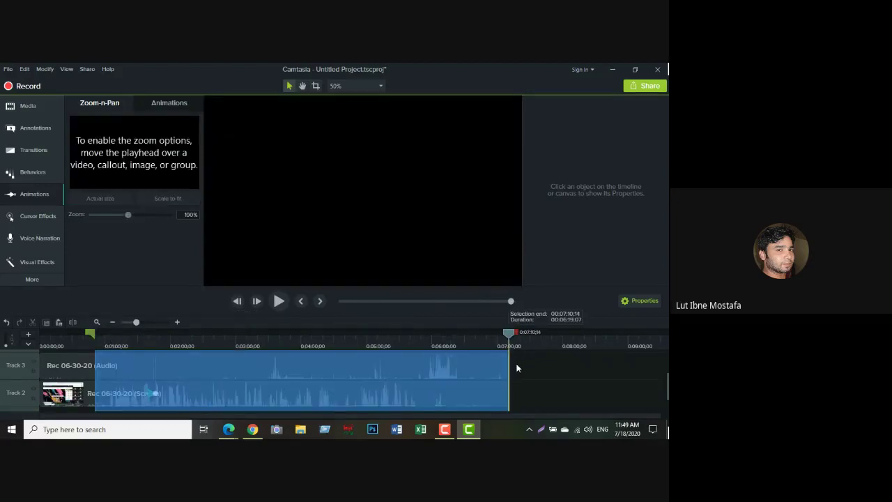
key(Delete)
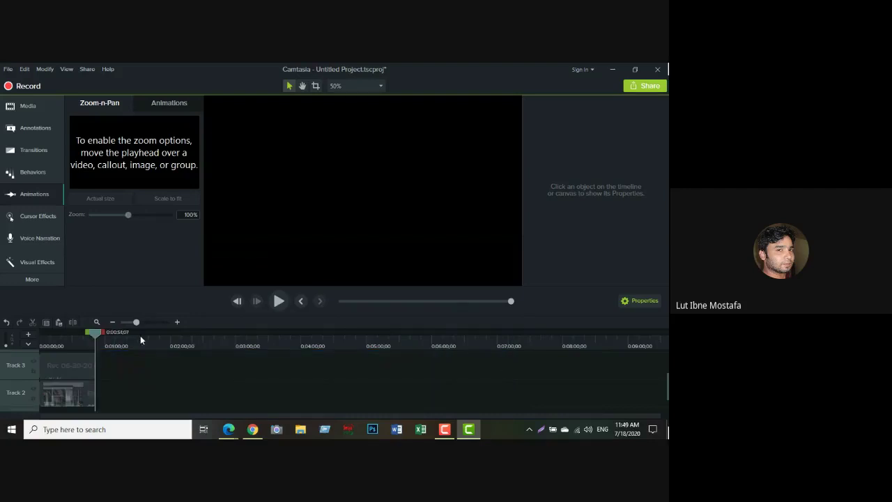
drag(94, 333, 40, 332)
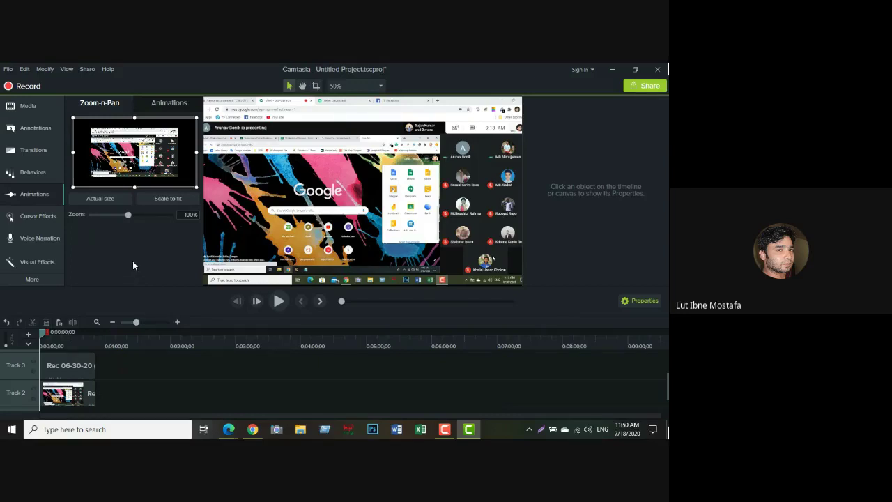
Step: Save the project on the Desktop under the name 2222, and minimize the open windows to show the desktop
click(6, 71)
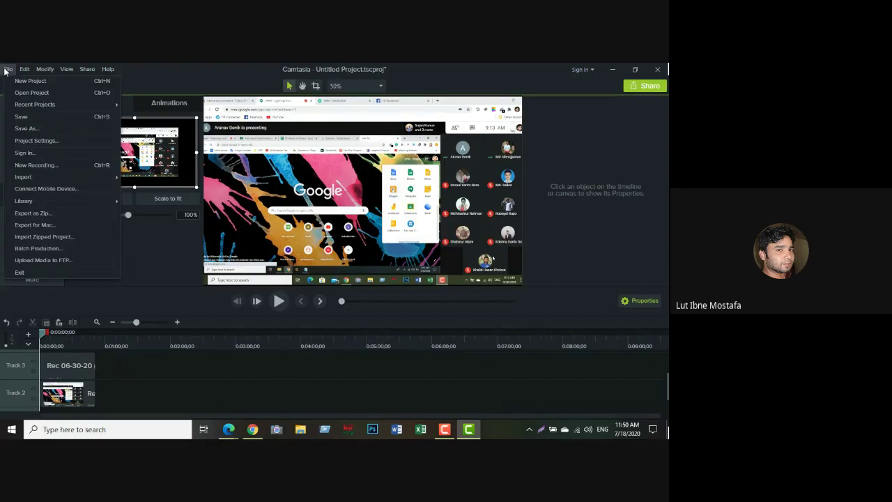
click(22, 129)
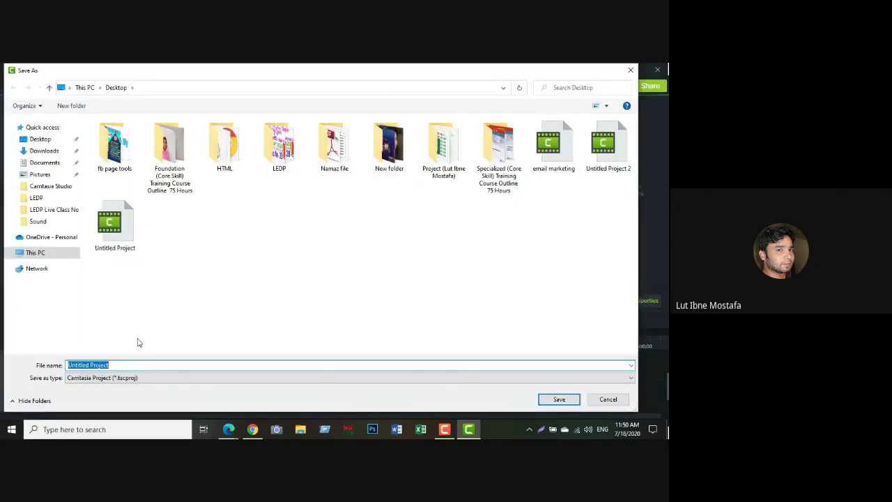
text(2222)
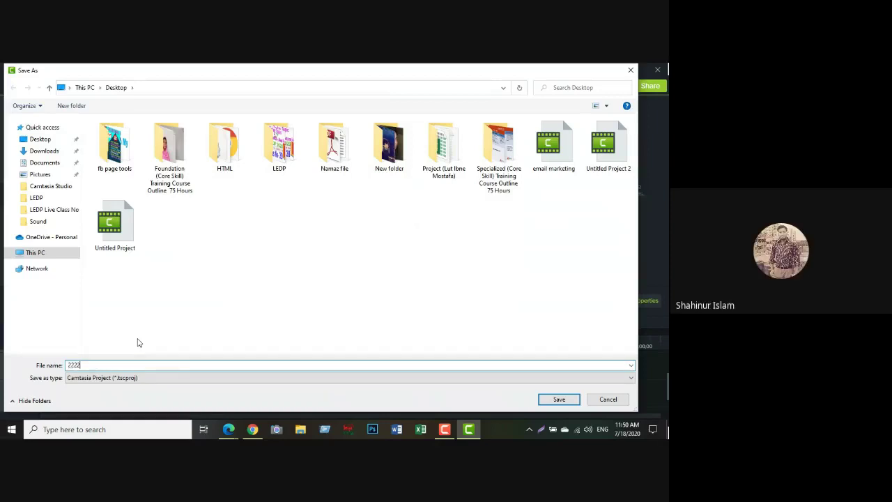
click(557, 400)
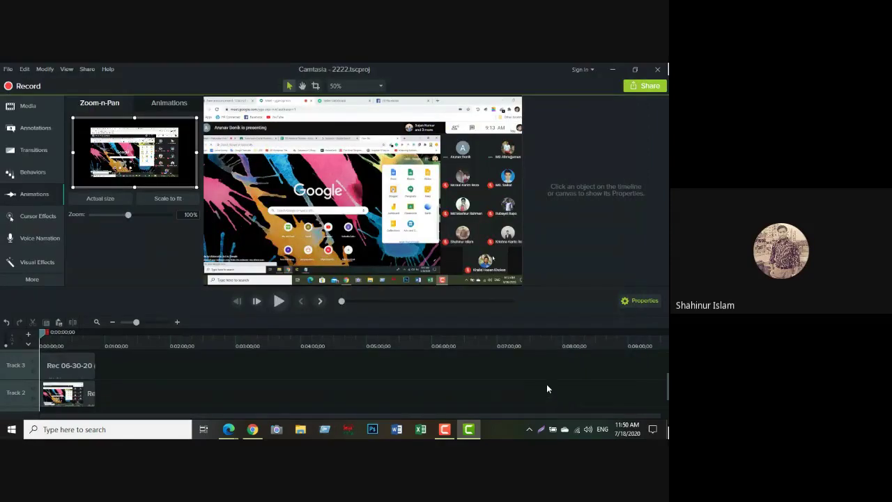
click(612, 69)
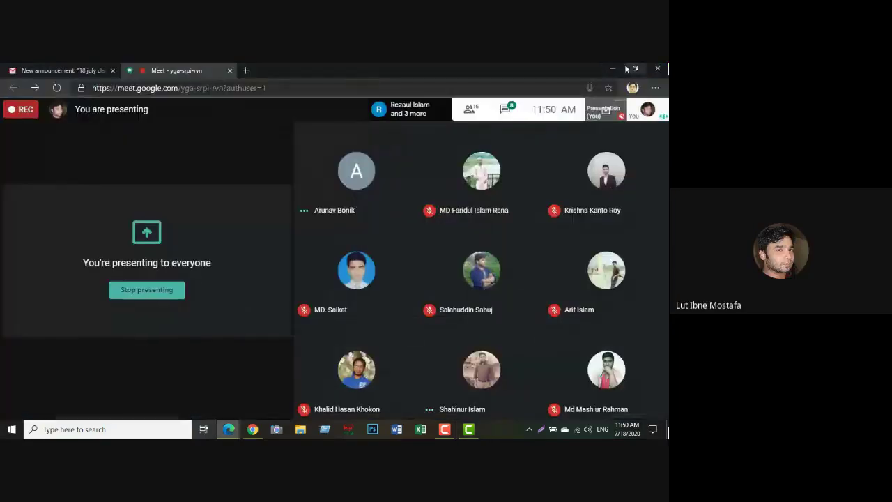
click(617, 68)
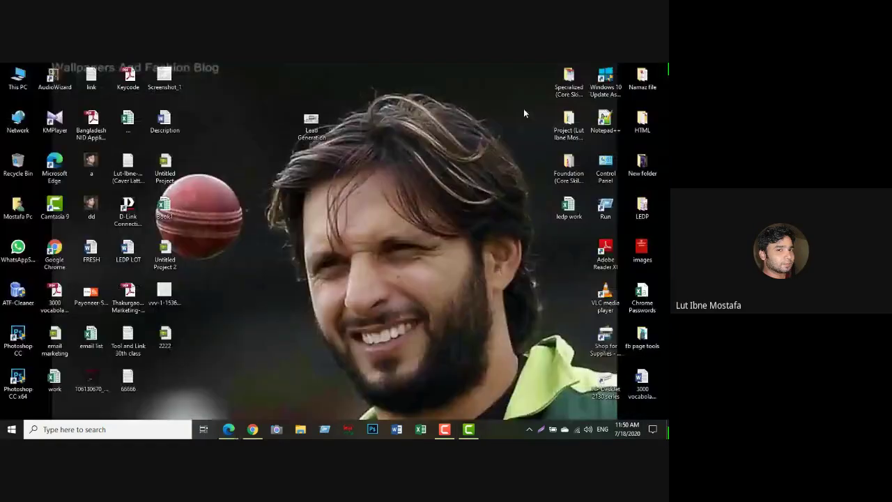
Step: Select the 2222 project file on the desktop, switch back to Camtasia and select the recording on the timeline
click(170, 340)
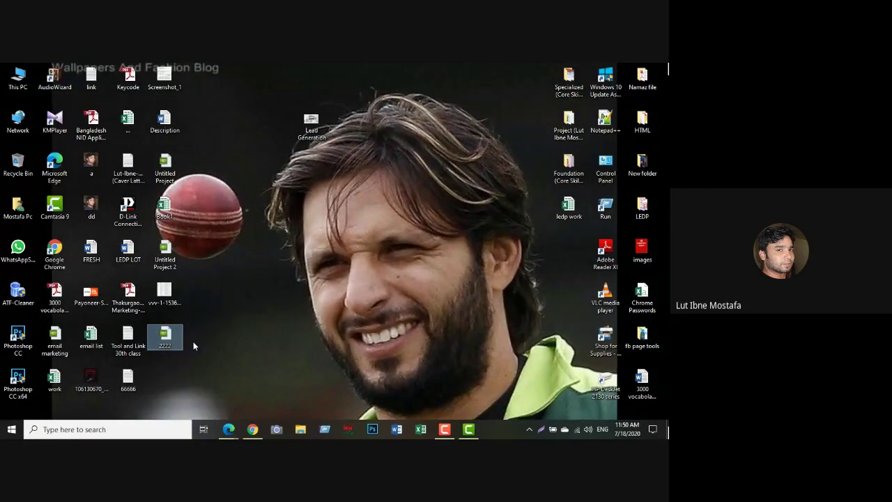
mouse_move(230, 431)
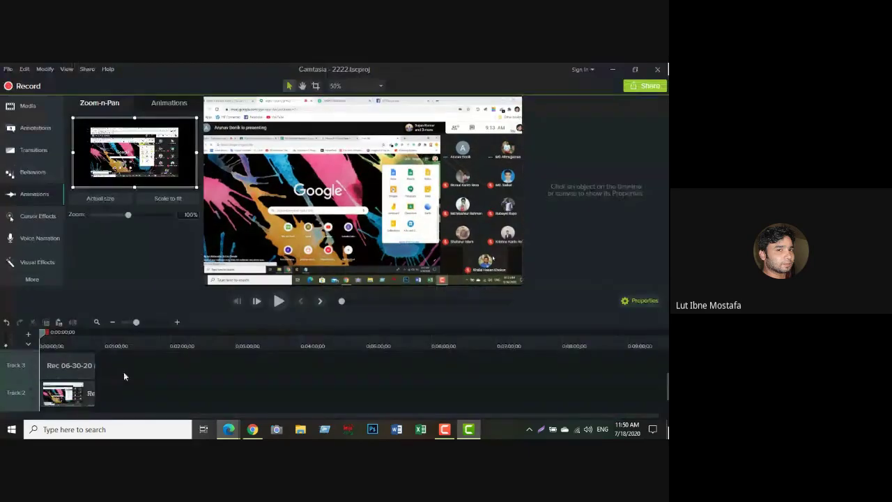
click(89, 394)
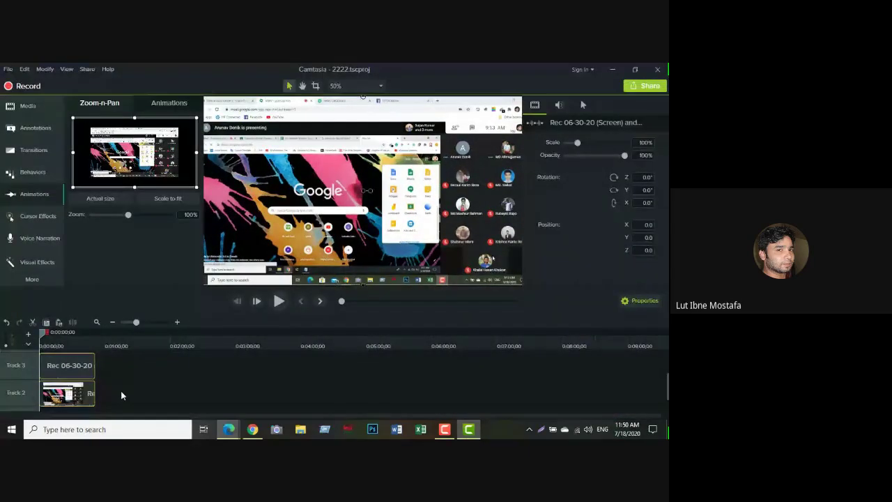
Step: Start producing the project as a local file and choose the MP4 only (up to 720p) preset
click(88, 70)
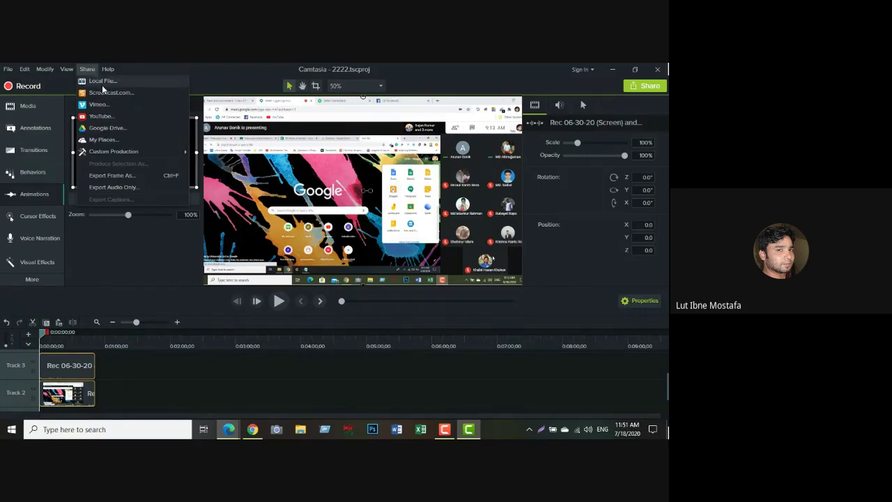
click(110, 83)
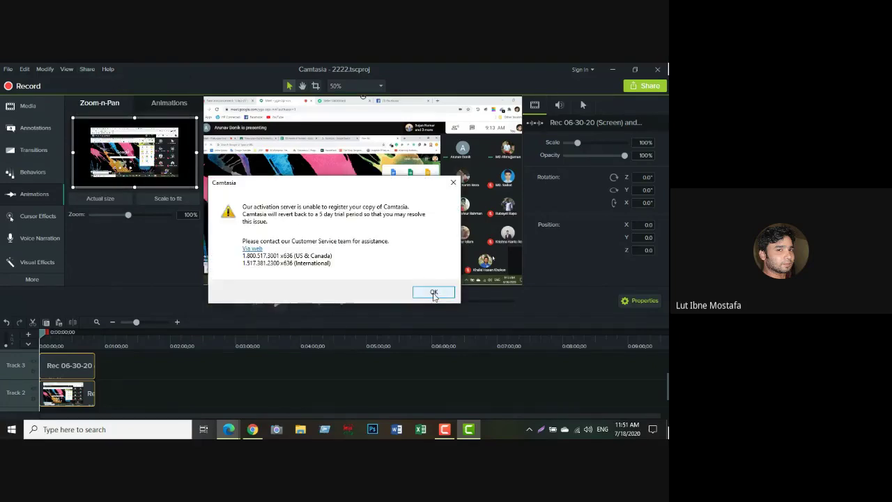
click(433, 293)
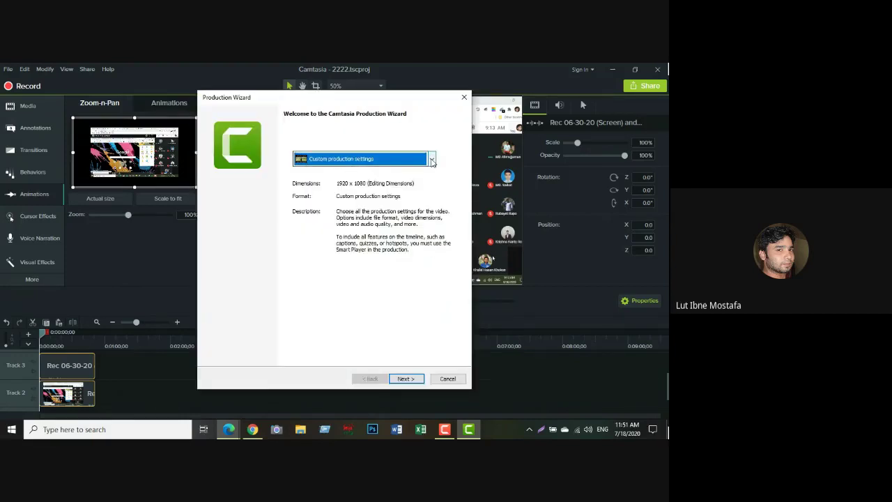
click(431, 161)
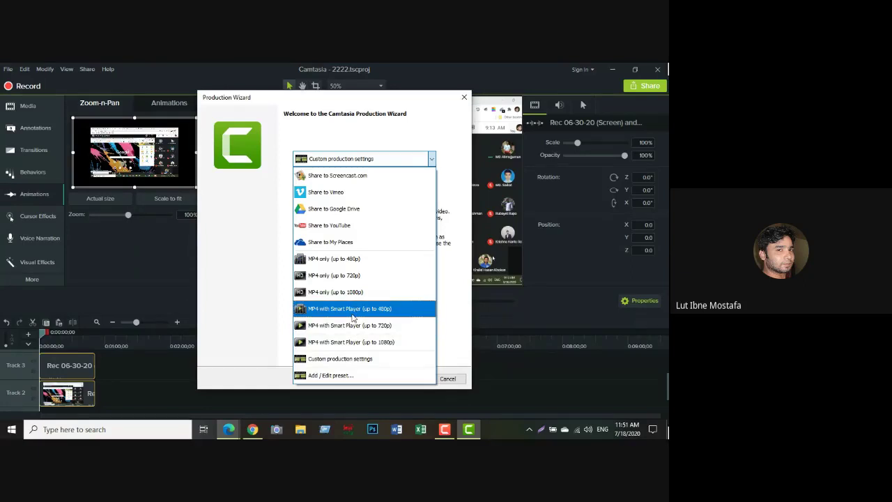
click(360, 278)
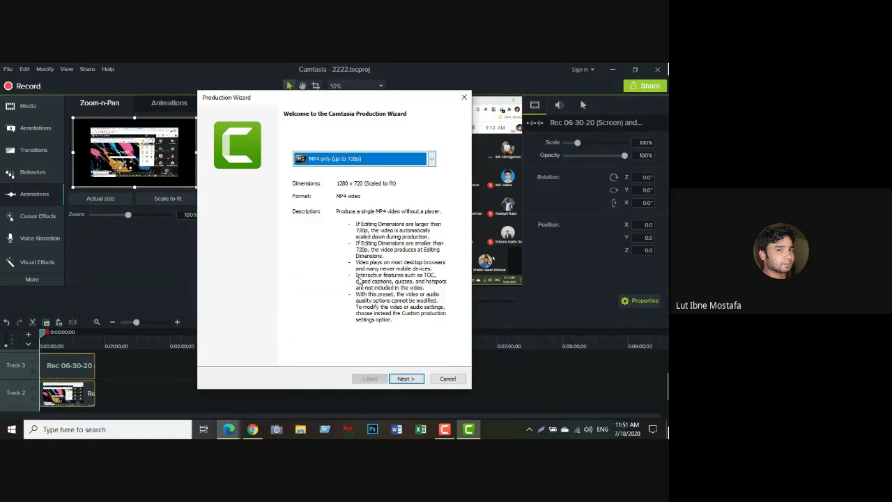
Step: Name the production "Ledp live class", set its folder to the Desktop and start rendering the video
click(404, 379)
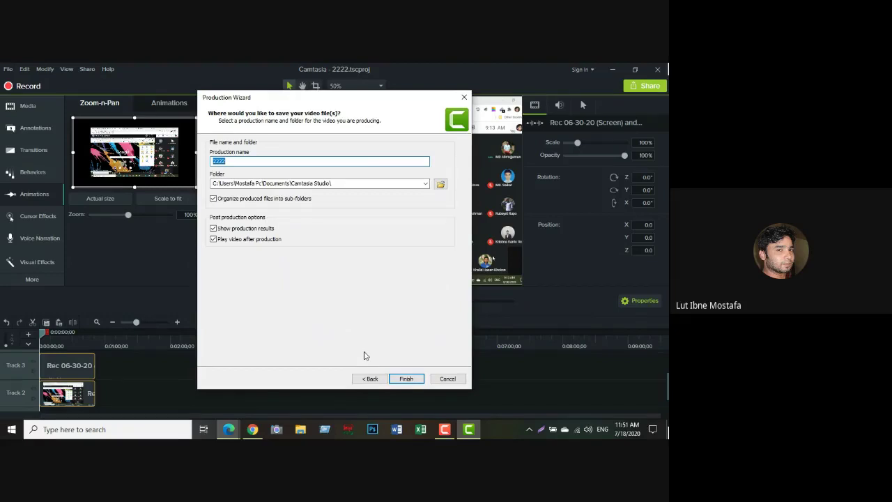
text(Ledp live class)
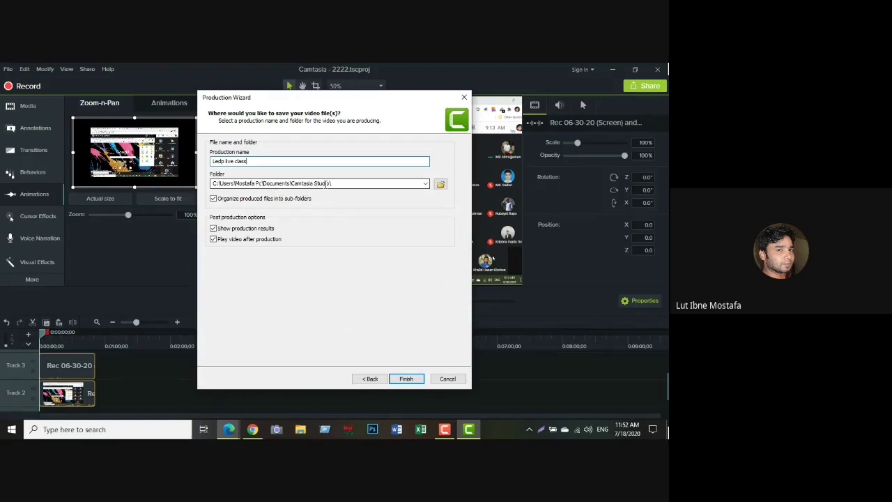
click(441, 186)
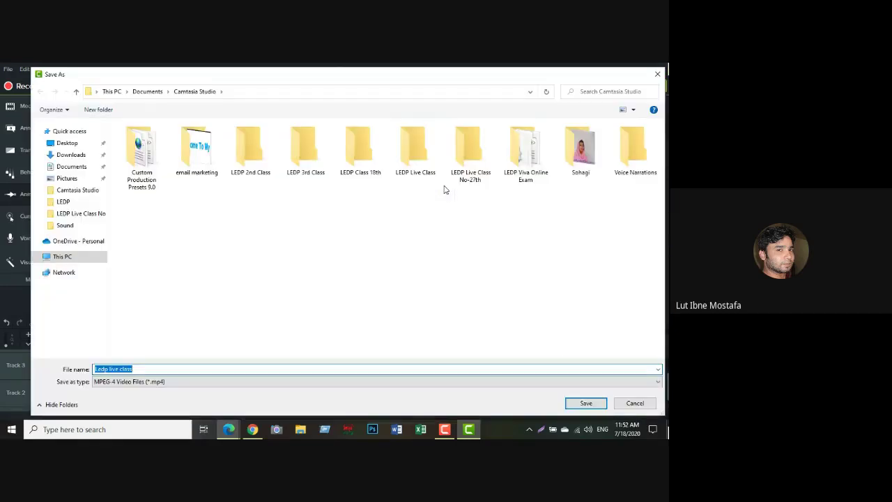
click(60, 146)
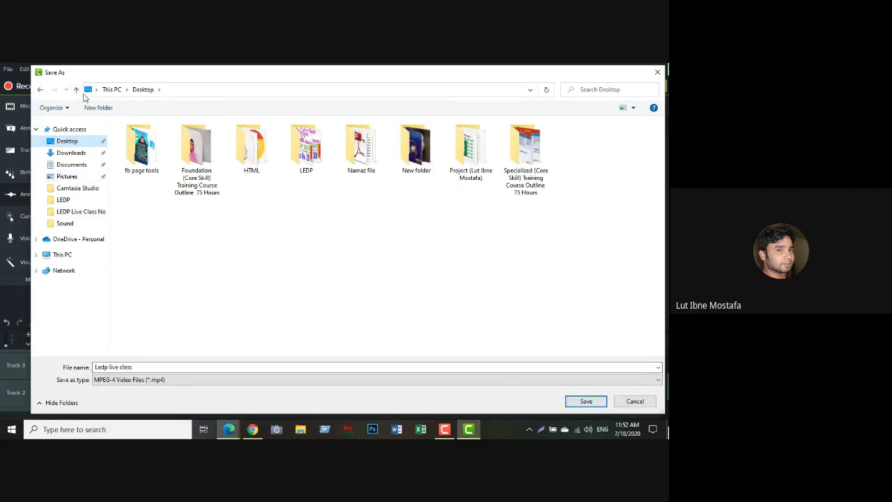
click(583, 402)
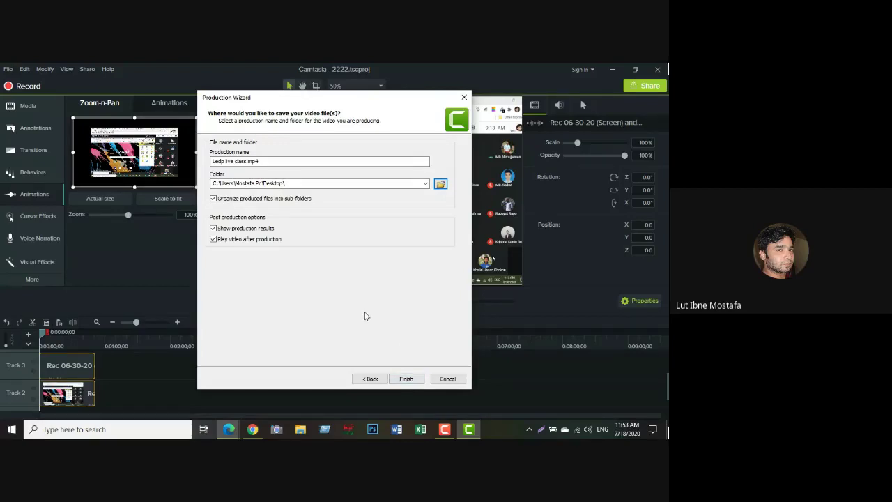
click(406, 380)
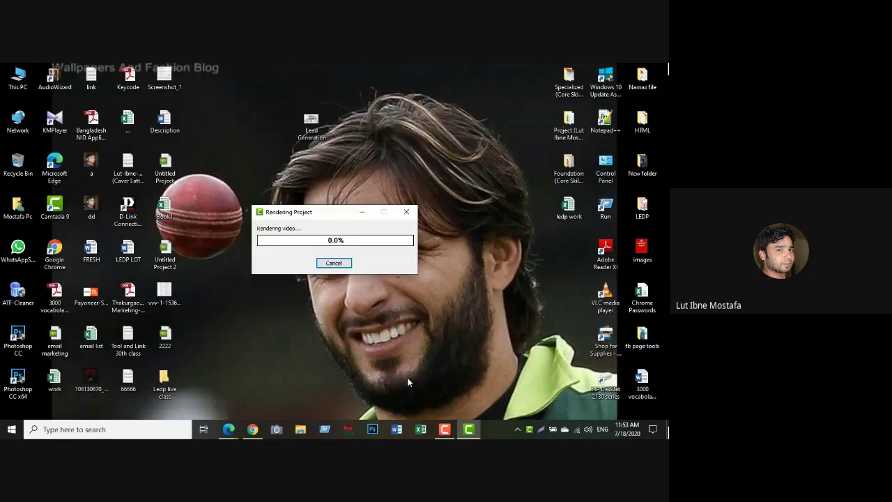
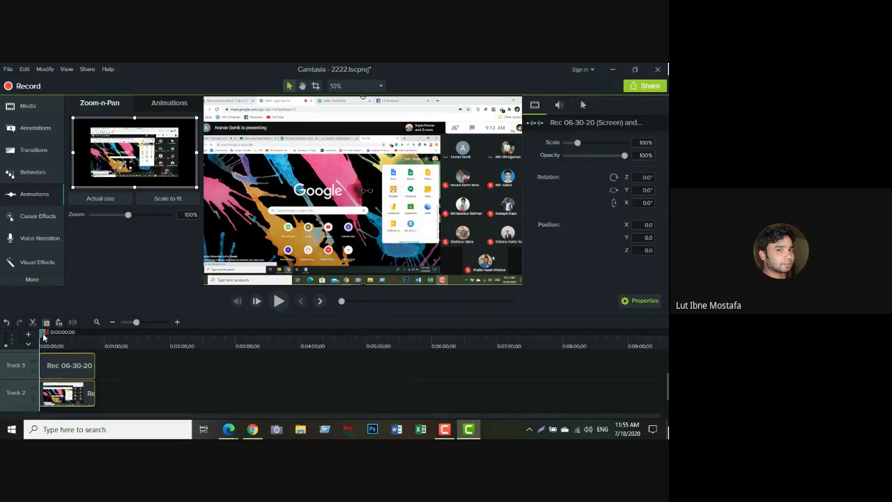
Step: Select the section from 0:00:21;20 to 0:00:39;23 on both recording tracks and remove it
drag(43, 338, 64, 337)
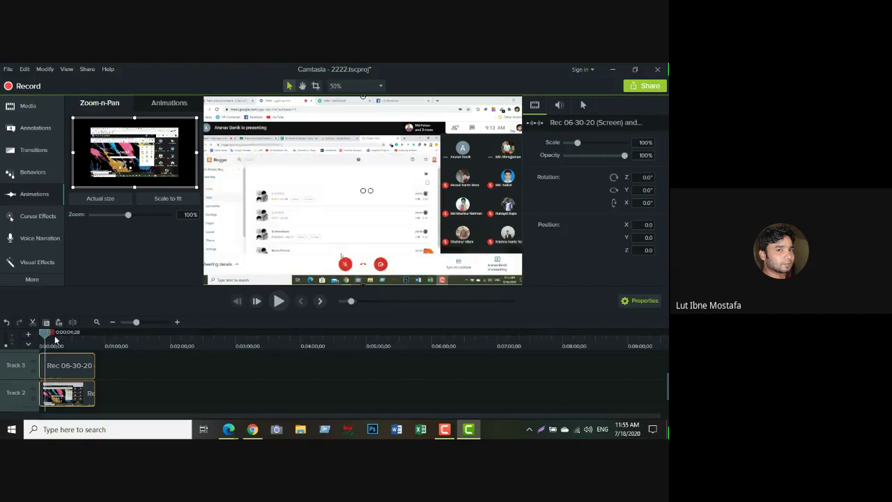
click(177, 322)
click(176, 322)
drag(159, 333, 154, 335)
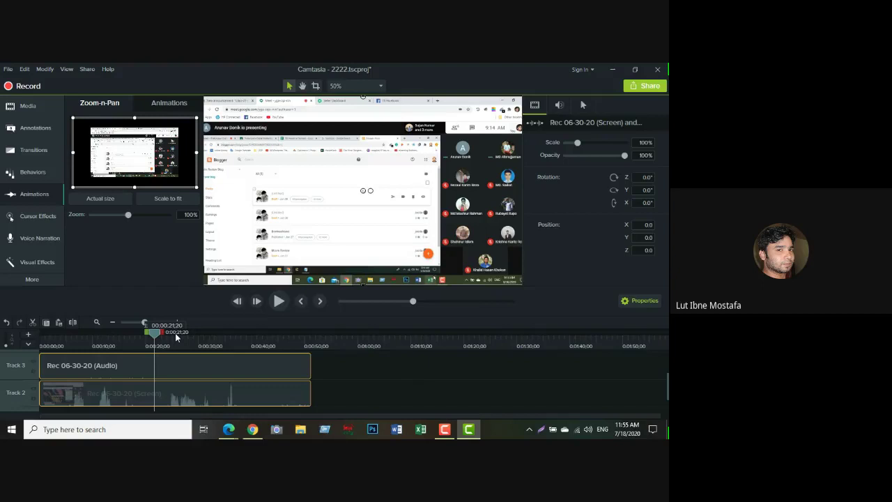
drag(161, 332, 263, 352)
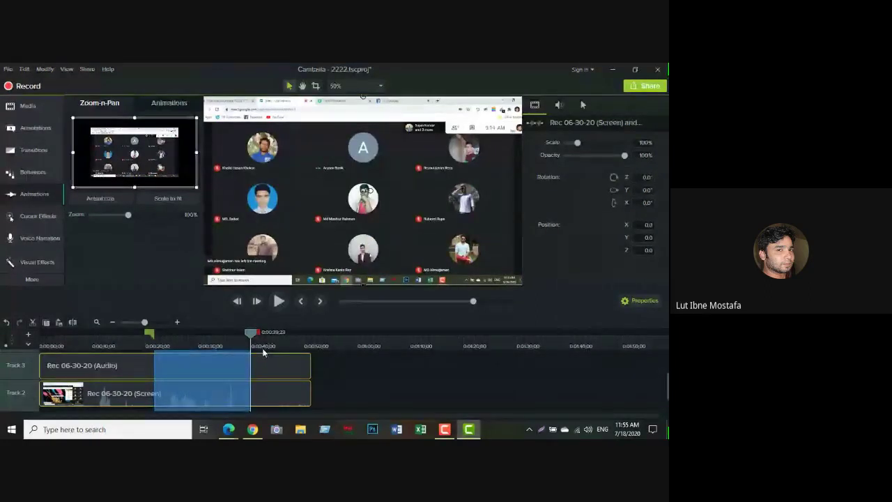
key(Delete)
Step: Replace the remaining clips with the removed section pasted at 0:00:39;23, preview it, and undo the paste and the deletion
drag(353, 375, 60, 407)
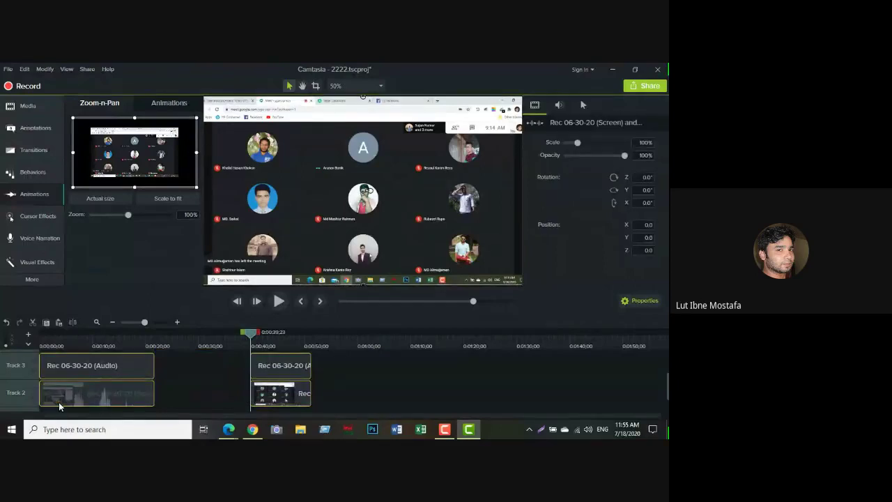
key(Delete)
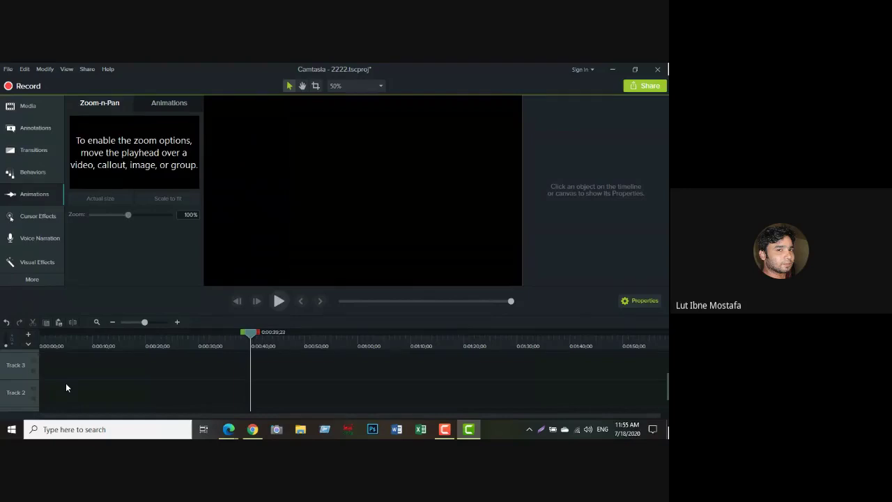
key(ctrl+v)
key(space)
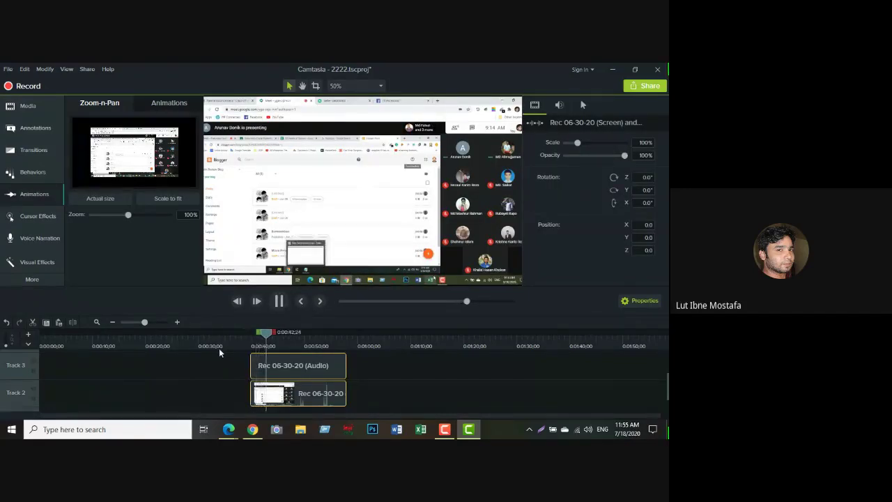
click(279, 301)
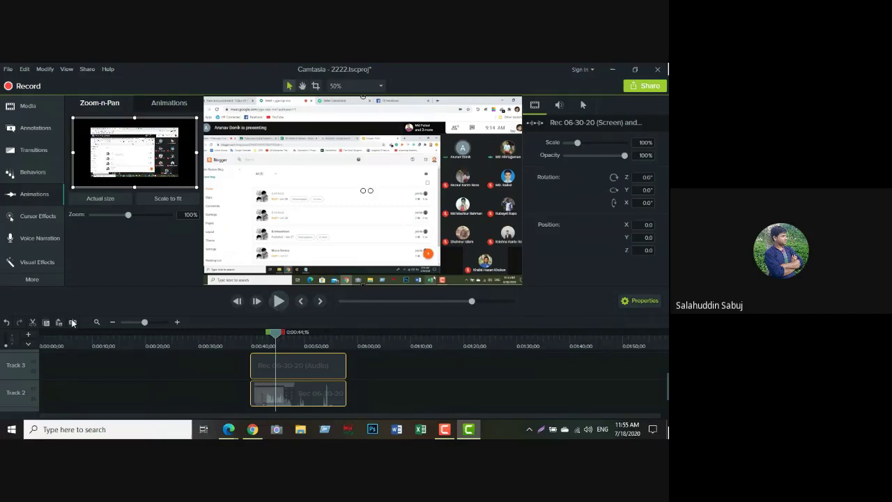
click(6, 322)
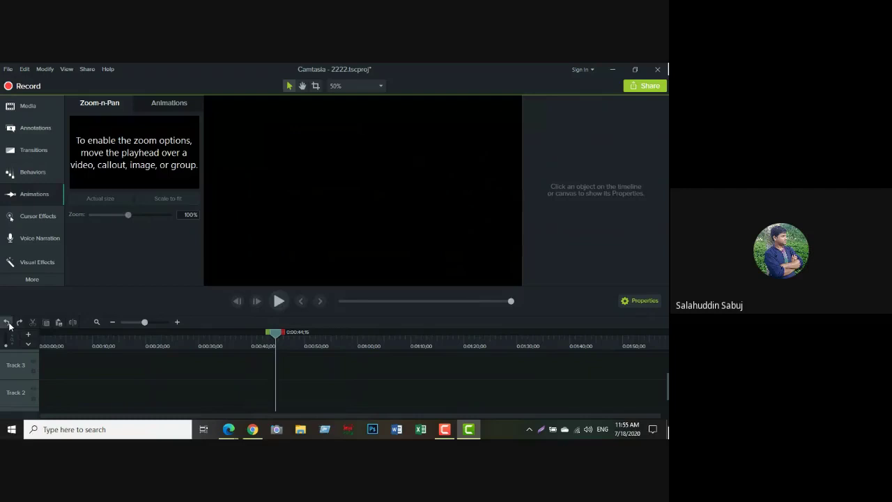
click(6, 322)
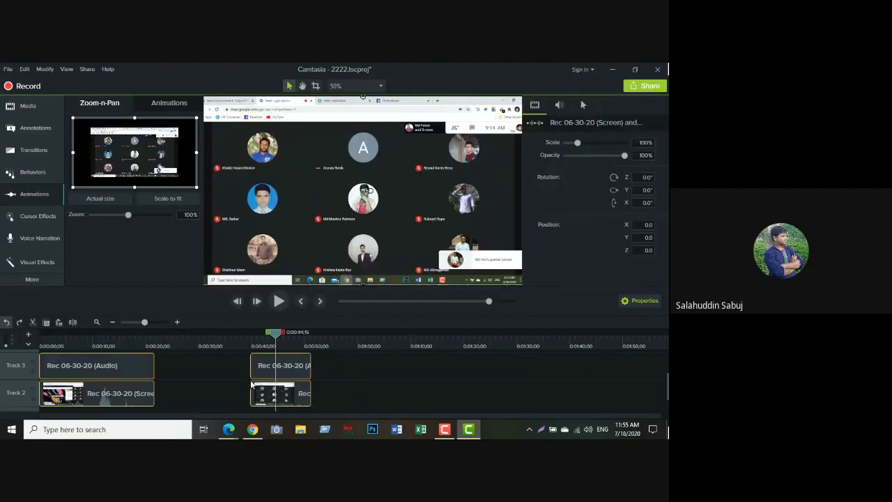
Step: Delete all remaining recording pieces from Track 2 and Track 3 and show the Media Bin
drag(330, 359, 93, 408)
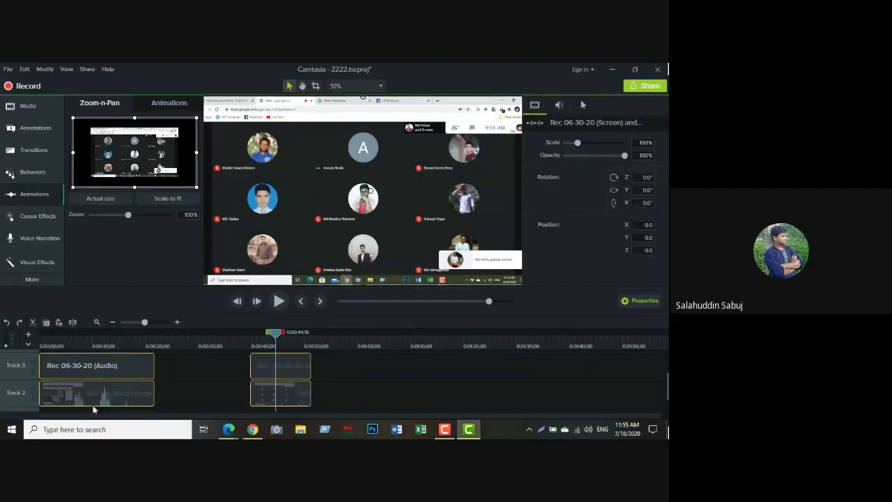
key(Delete)
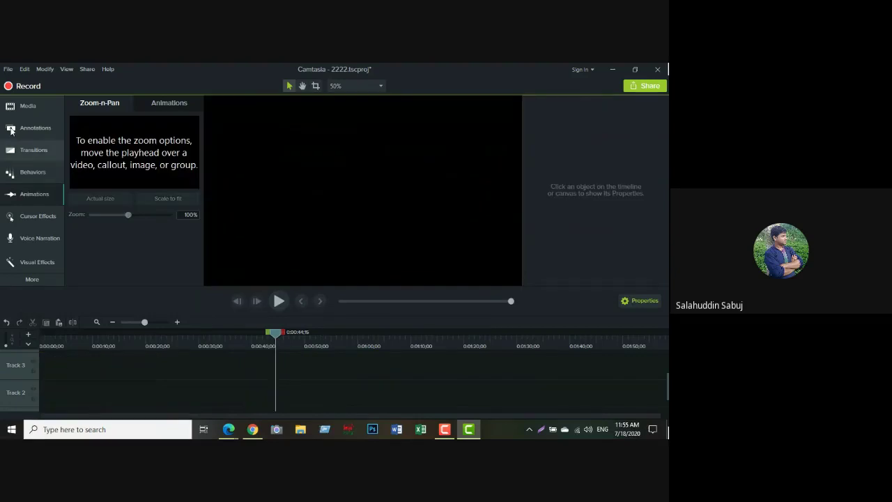
click(28, 106)
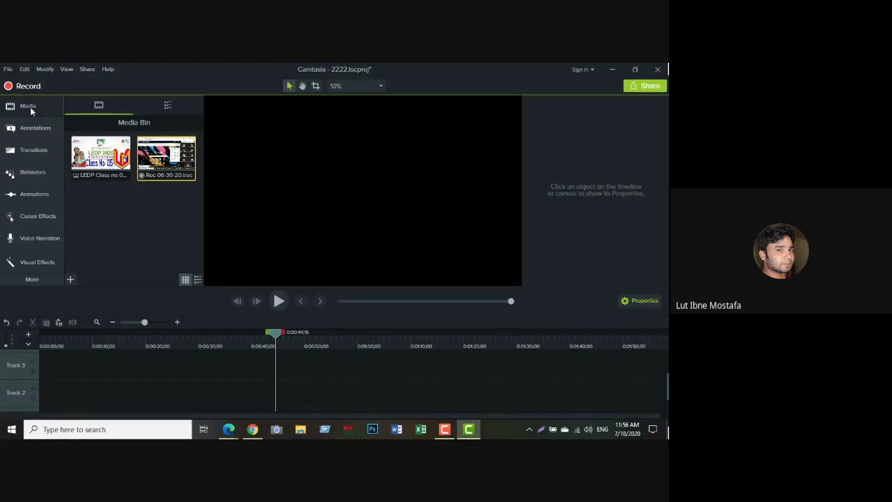
Step: Try to produce the empty timeline as a local file
click(87, 70)
click(100, 81)
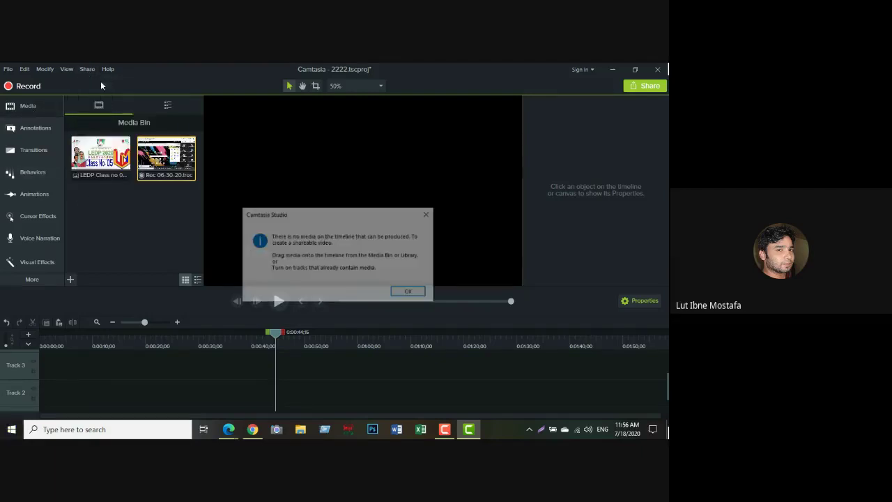
click(429, 216)
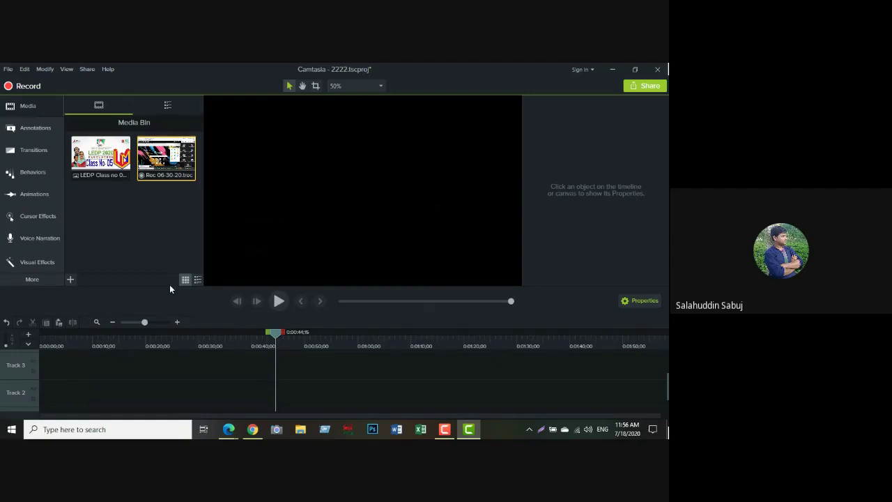
Step: Check the Google Meet call in the browser and return to Camtasia
click(253, 429)
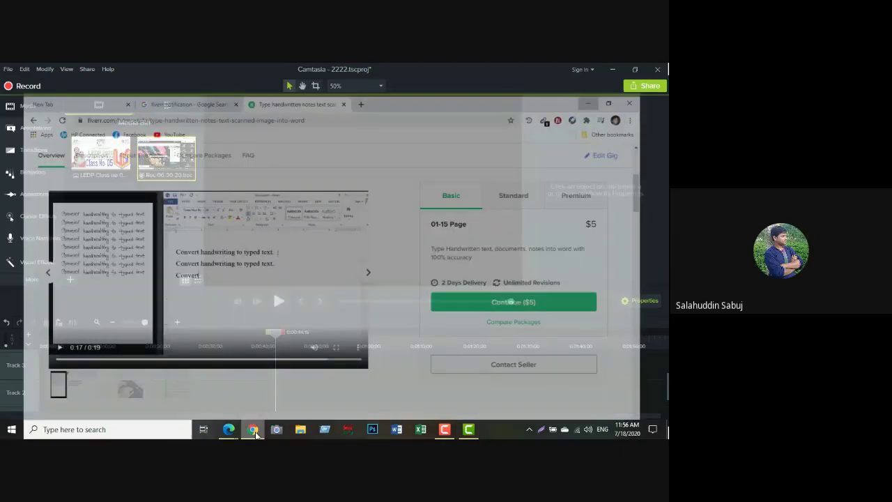
click(253, 429)
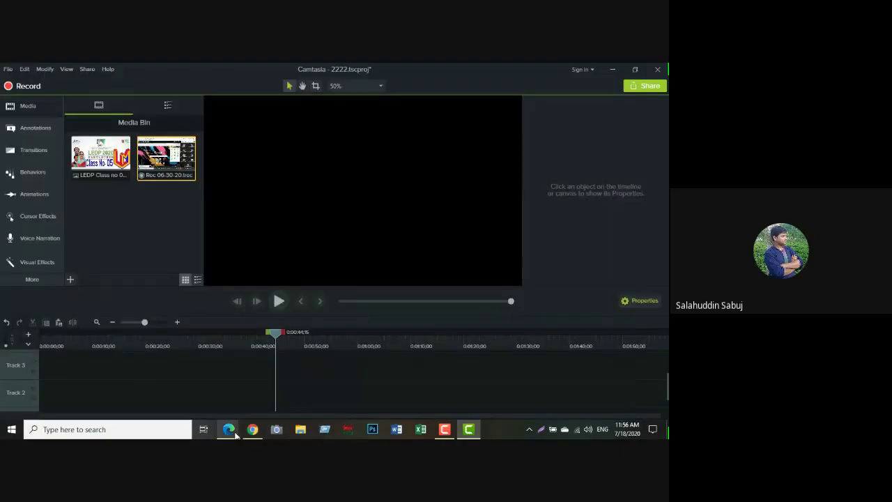
click(468, 429)
mouse_move(237, 344)
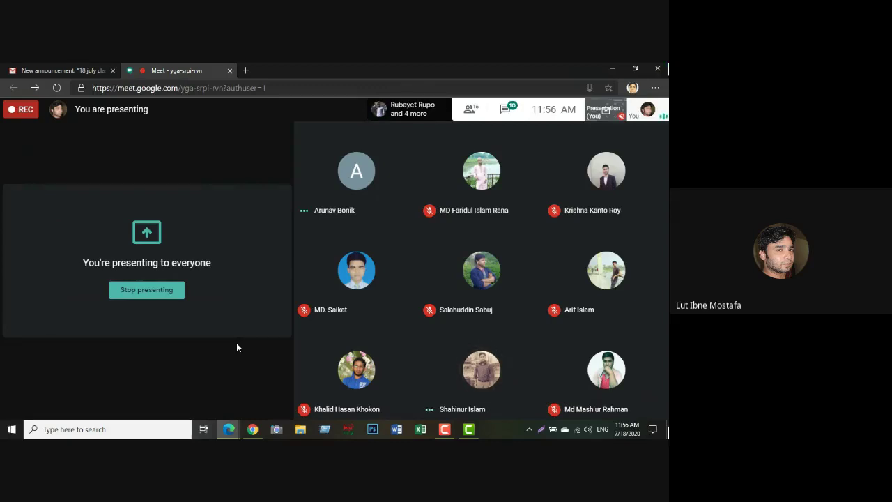
click(469, 430)
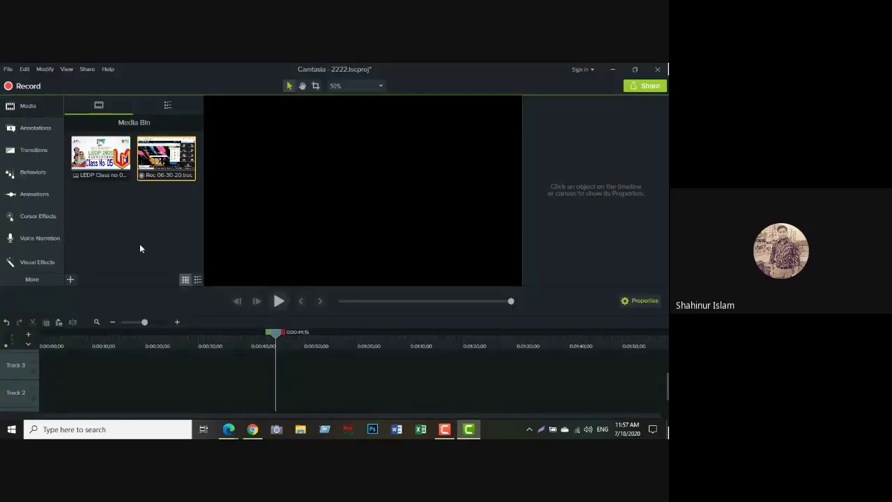
Step: Add Rec 06-30-20.trec from the Media Bin near the start of the empty timeline
drag(166, 157, 112, 325)
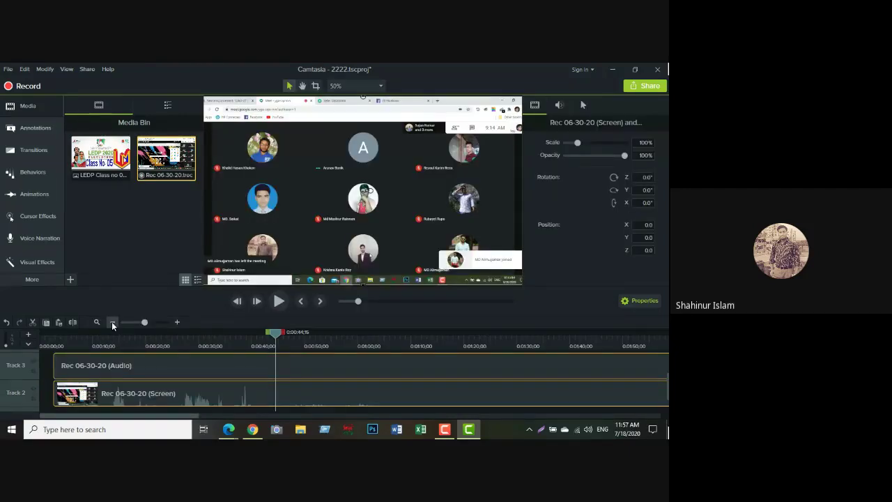
click(112, 322)
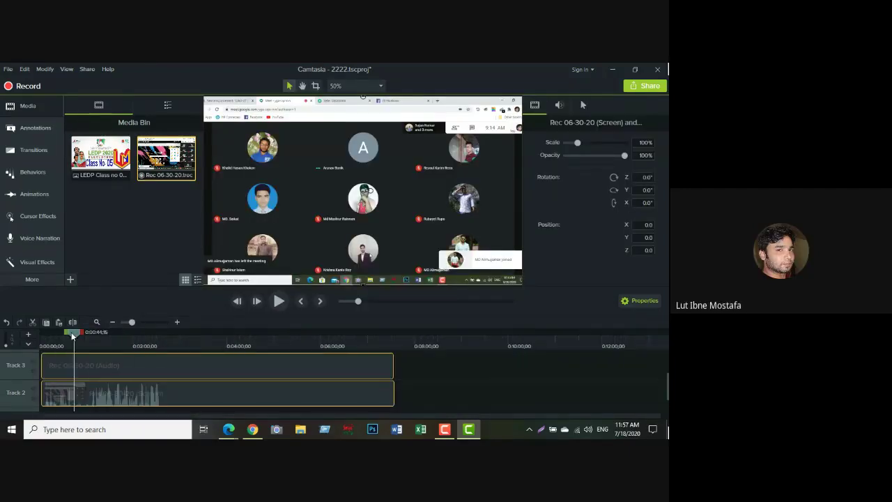
Step: Try to delete the section from about 2:00 to 3:51 on both recording tracks, and undo the deletion
drag(71, 331, 230, 346)
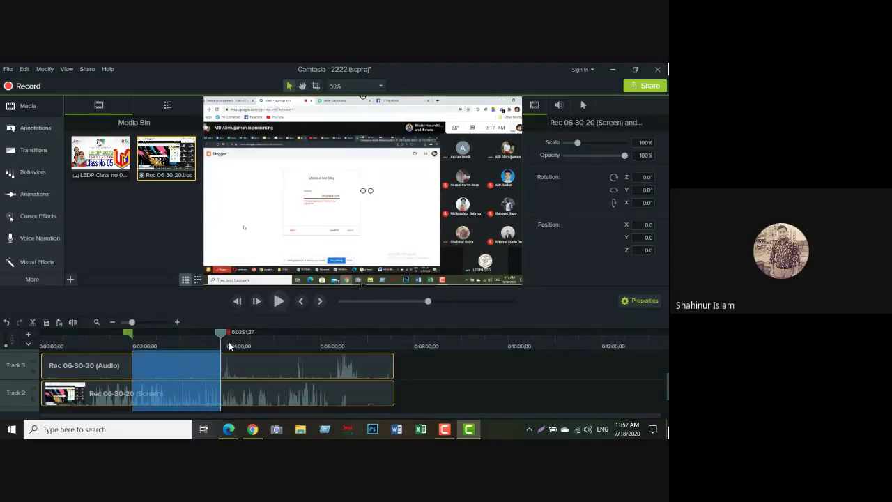
click(415, 364)
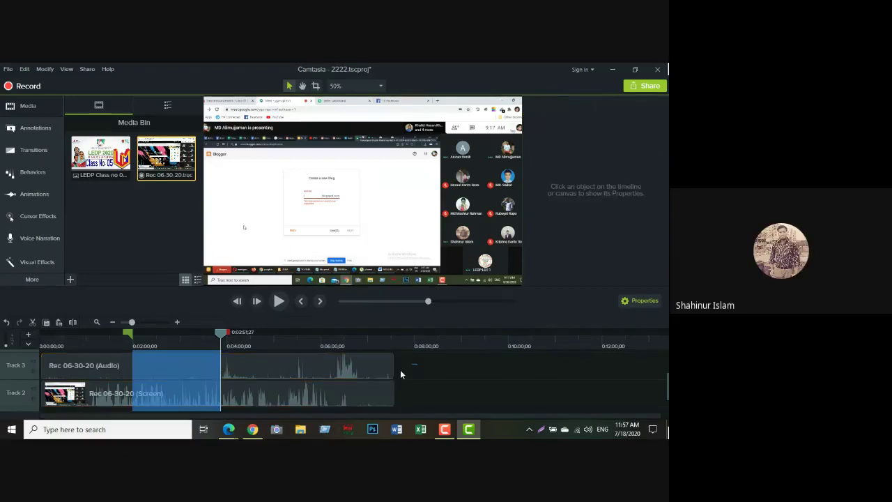
drag(401, 374, 336, 391)
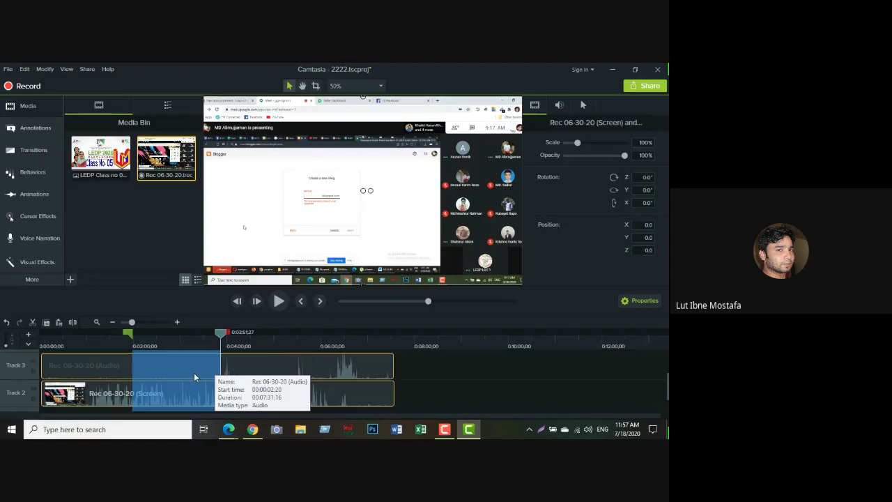
click(435, 368)
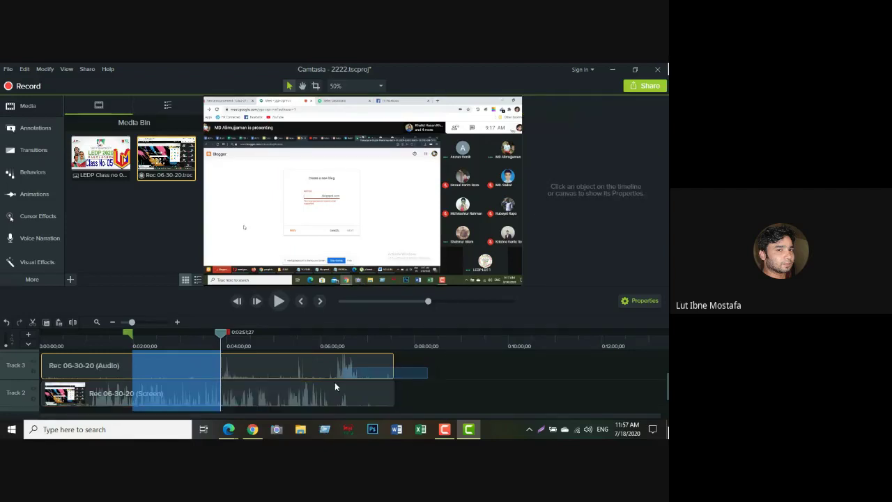
click(315, 402)
key(Delete)
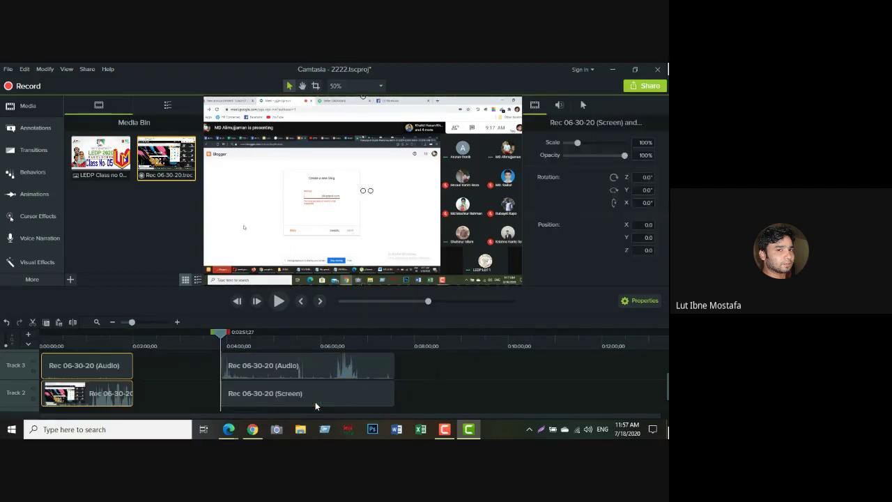
key(ctrl+z)
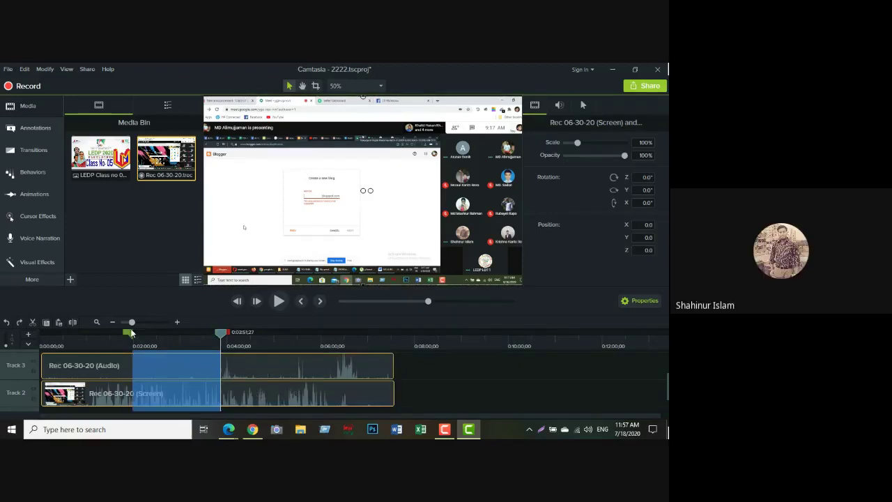
Step: Clear the time selection, delete the full recording and paste the copied section at about 3:51
drag(133, 333, 220, 340)
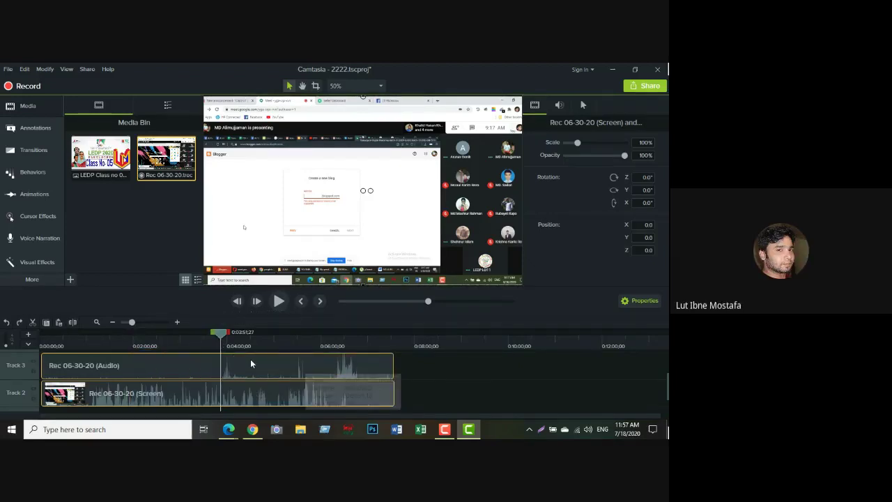
drag(457, 368, 329, 408)
key(Delete)
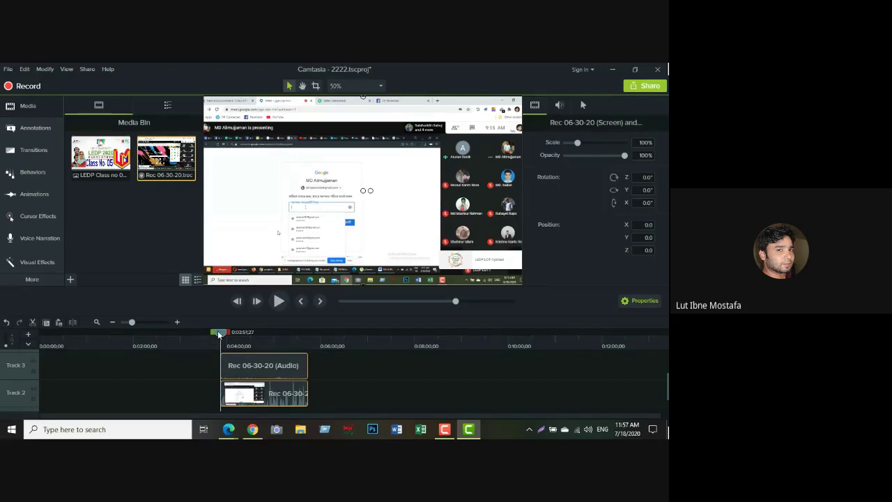
Step: Preview the pasted section up to about 5:05, and undo back to the full recording
drag(218, 333, 235, 342)
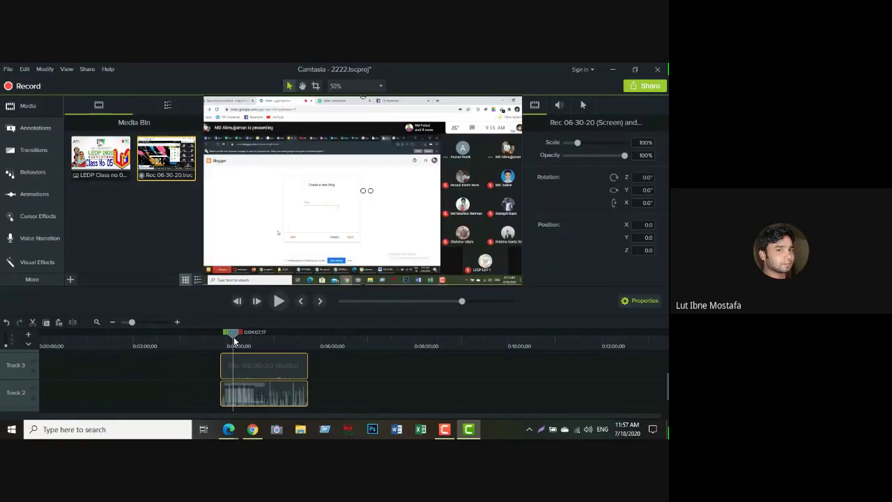
drag(235, 341, 240, 365)
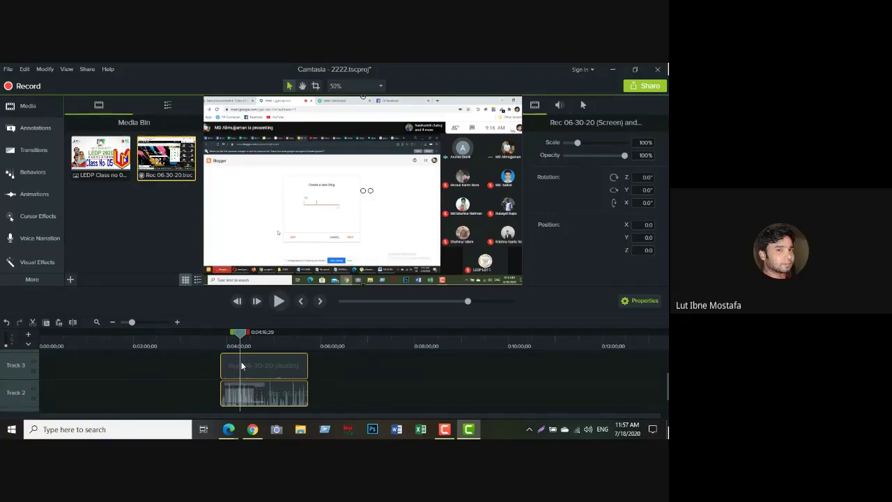
mouse_move(239, 333)
mouse_down()
mouse_move(215, 337)
mouse_move(240, 344)
mouse_up()
drag(277, 350, 279, 350)
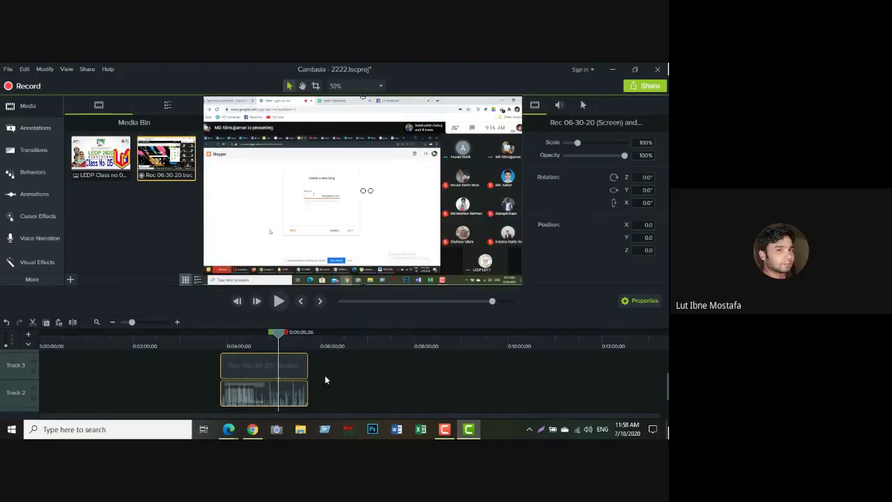
click(6, 323)
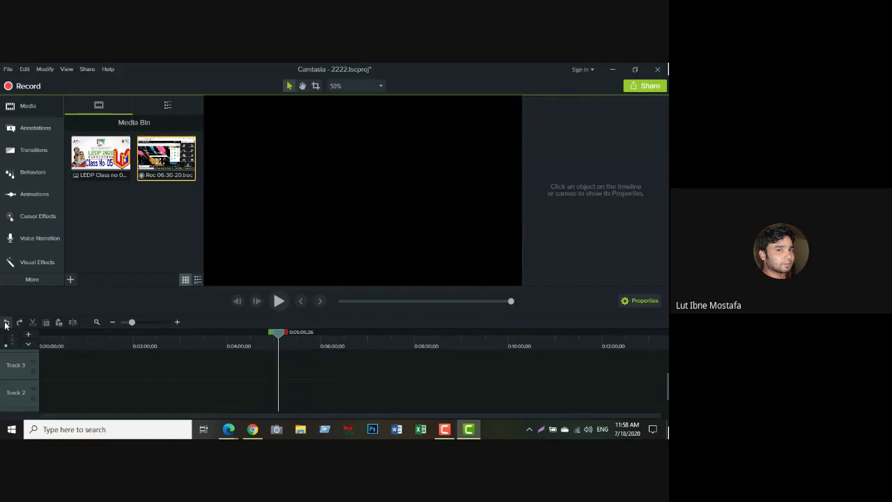
click(19, 322)
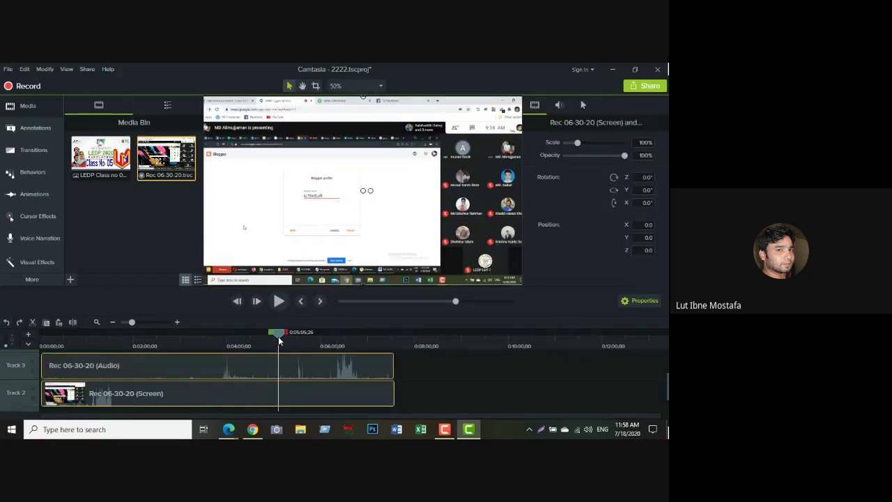
Step: Select the recording from its start to about 1:58 on both tracks and cut that section out
drag(278, 338, 259, 335)
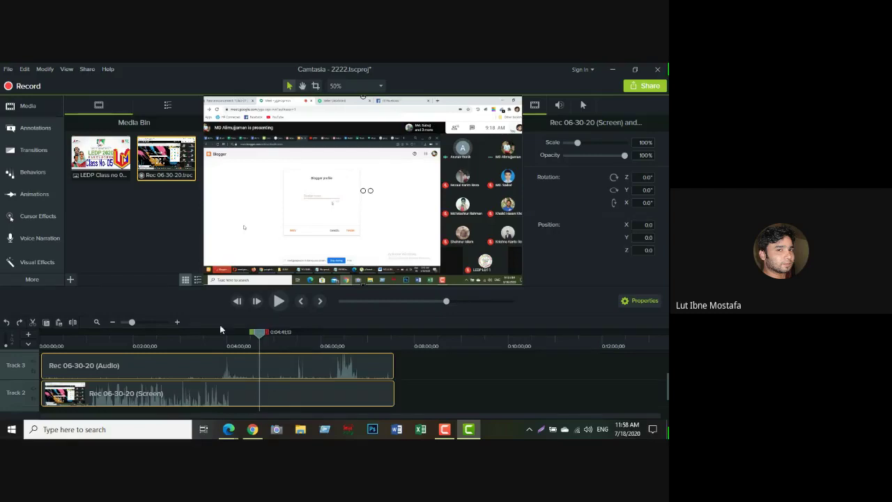
click(177, 323)
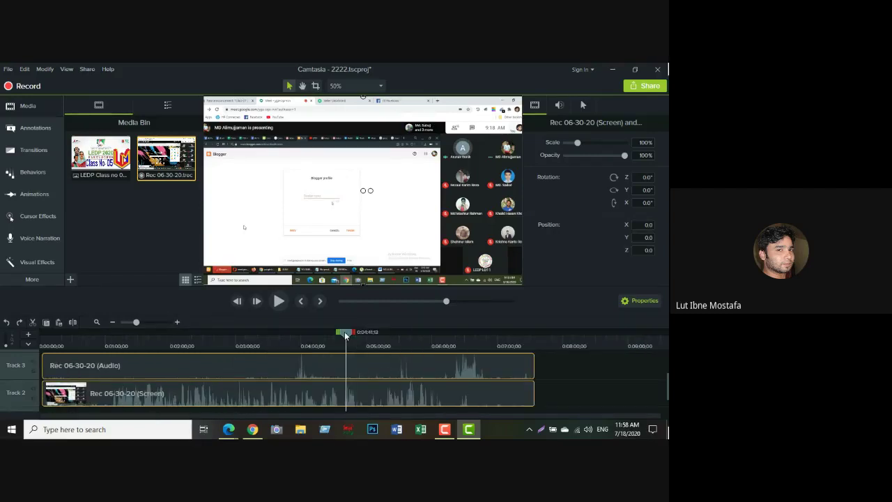
drag(345, 335, 539, 339)
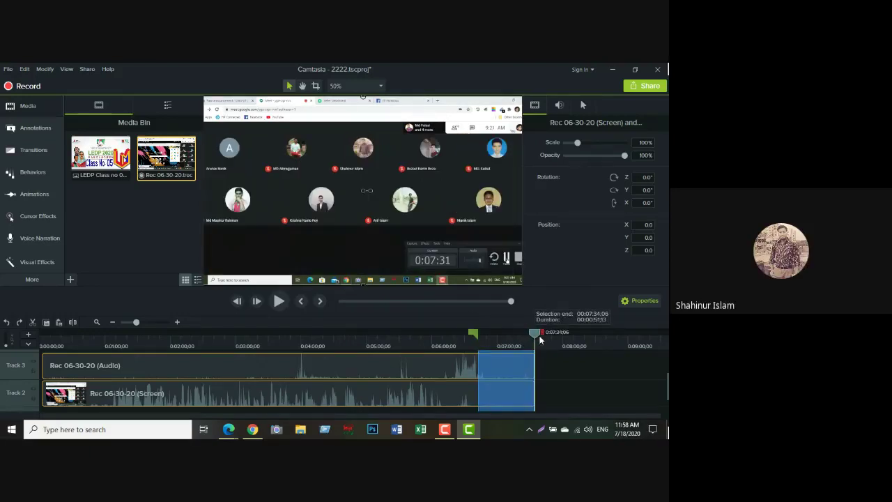
drag(474, 335, 134, 334)
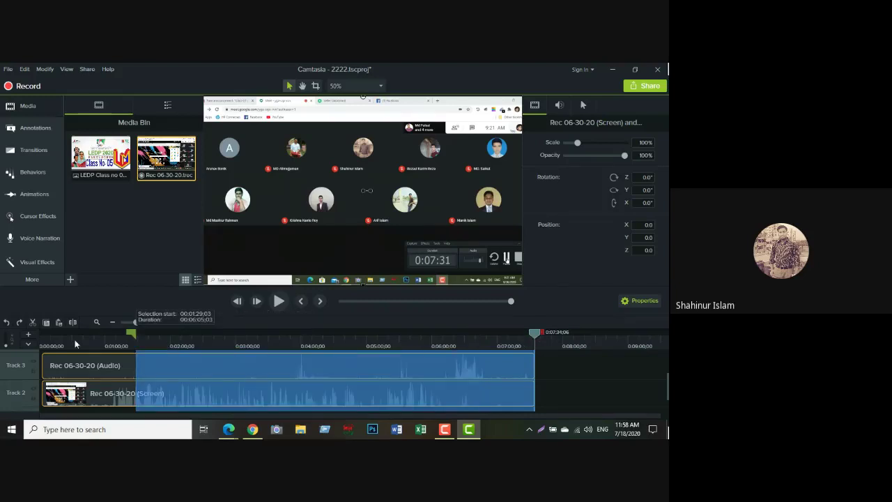
drag(75, 344, 33, 344)
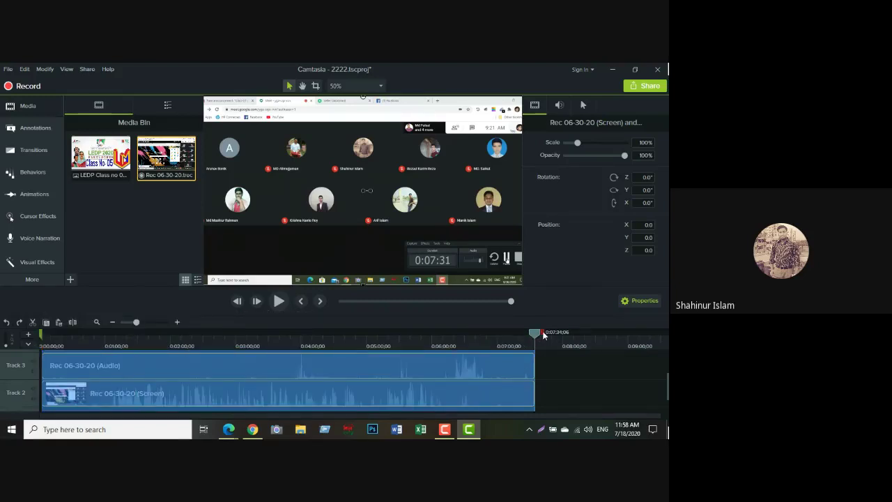
drag(543, 335, 179, 341)
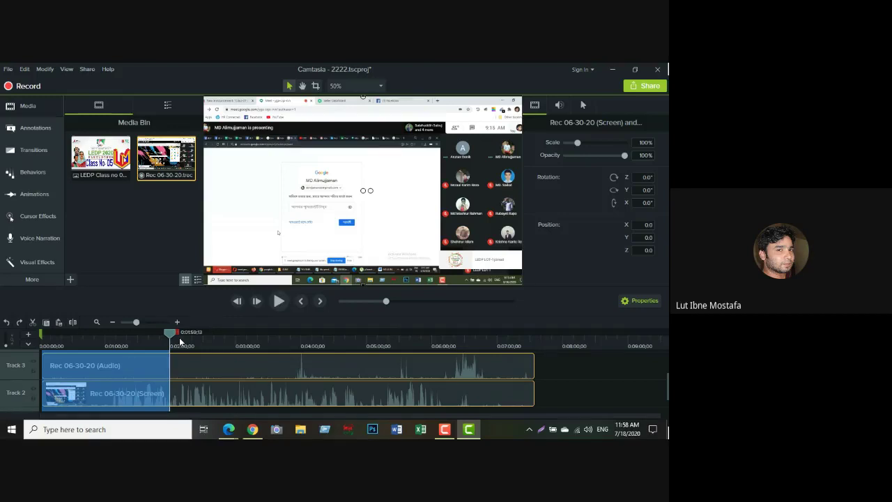
key(ctrl+x)
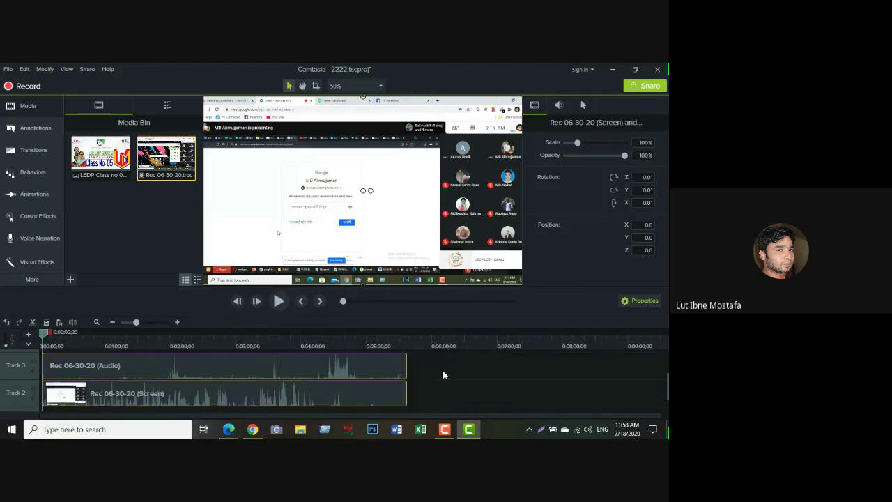
Step: Delete the remaining recording from Track 2 and Track 3 and paste the cut section at the timeline start
click(428, 365)
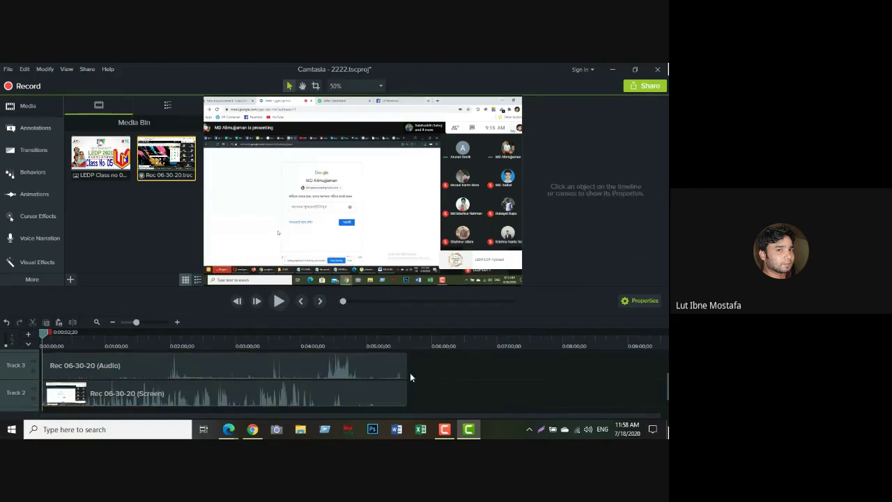
click(363, 392)
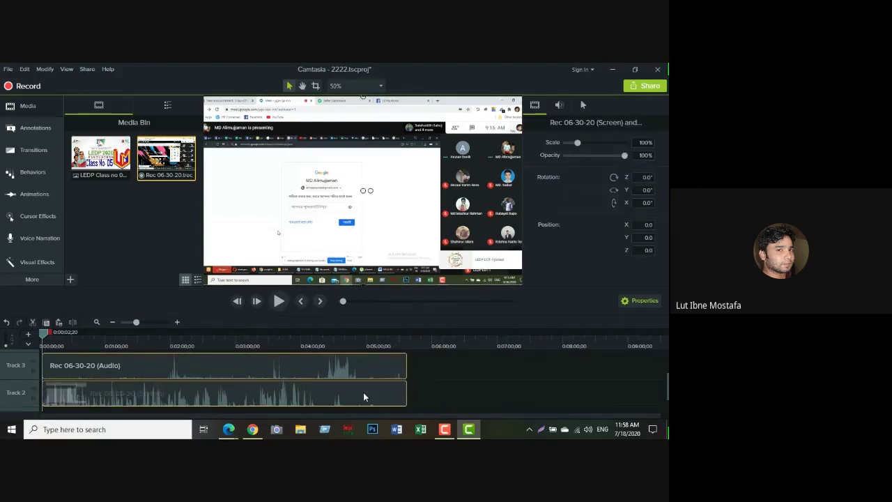
key(Delete)
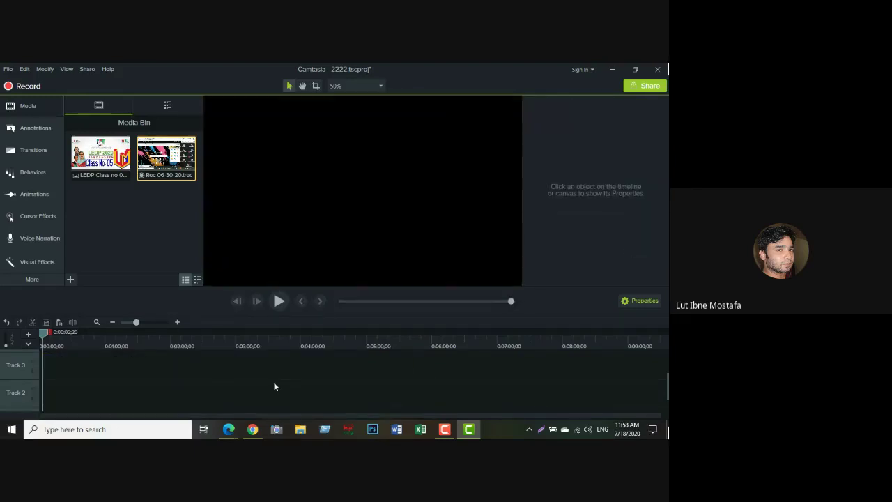
scroll(273, 382, down, 2)
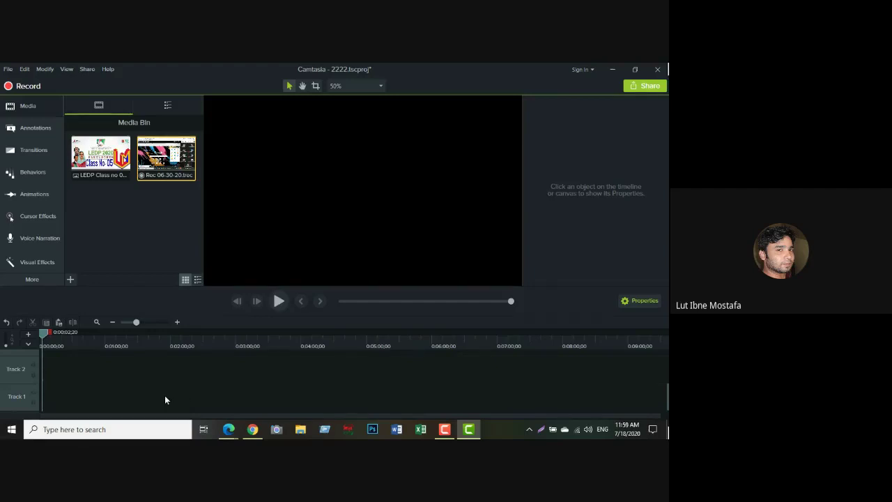
drag(164, 395, 166, 398)
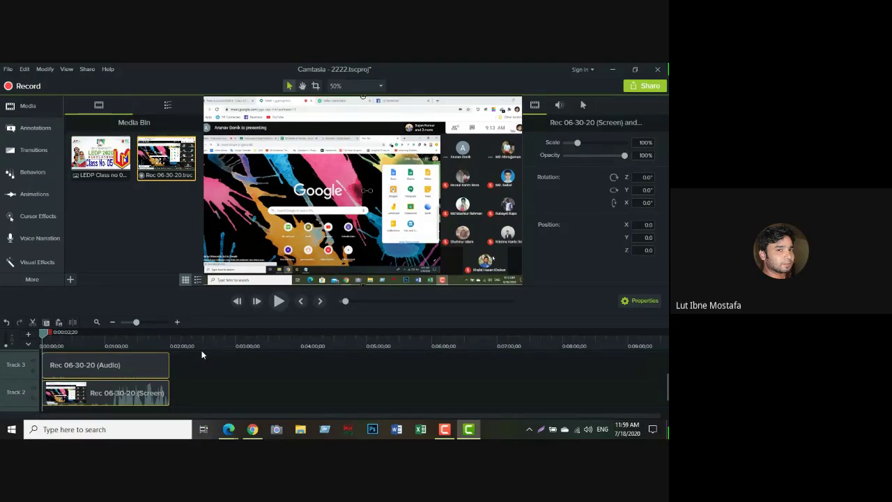
Step: Undo the paste and the deletion, and delete the remaining recording's section from about 2:00 to 5:37
click(7, 322)
key(ctrl+y)
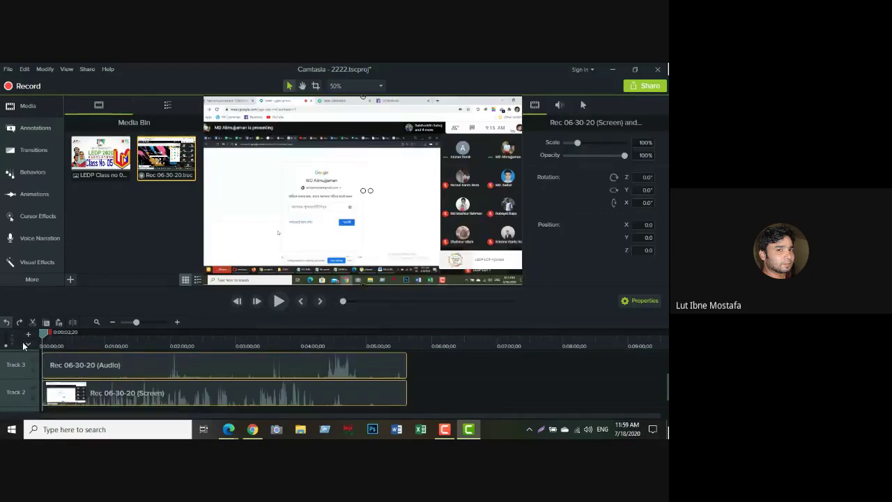
drag(43, 338, 411, 349)
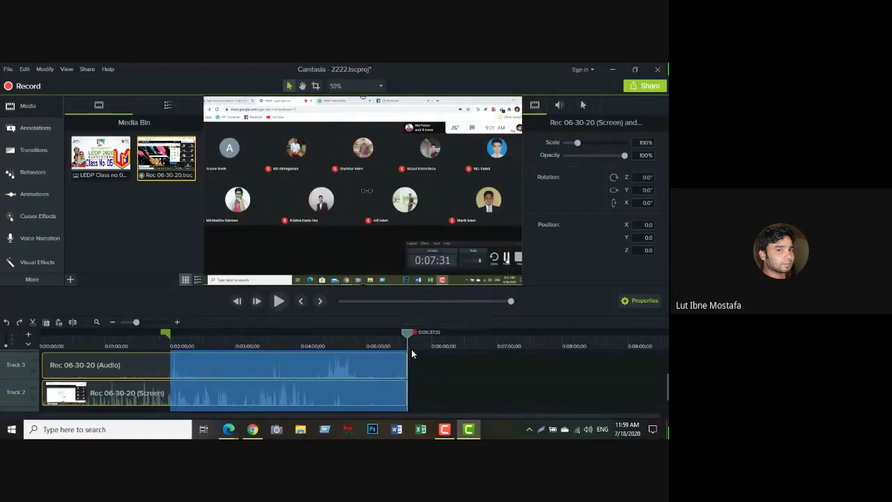
key(Delete)
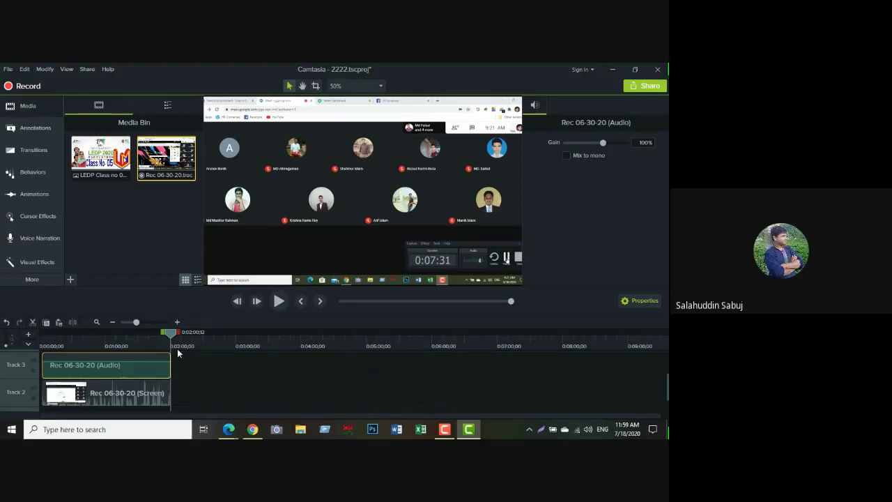
drag(170, 336, 116, 349)
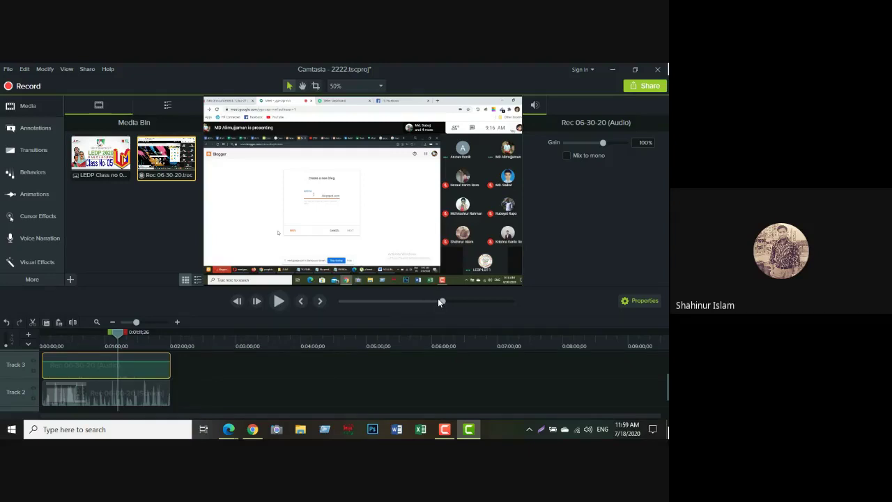
Step: Undo the recent cuts and deletions until the full, uncut recording is back on the timeline
click(6, 325)
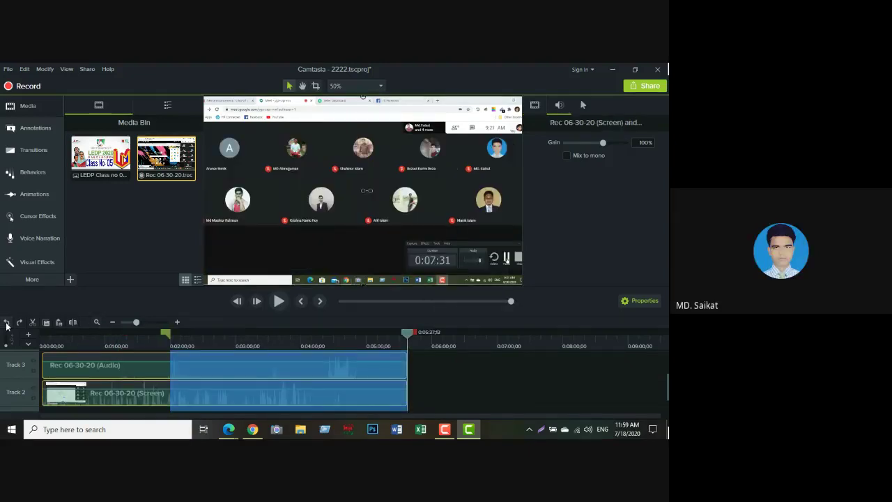
click(6, 325)
click(6, 325)
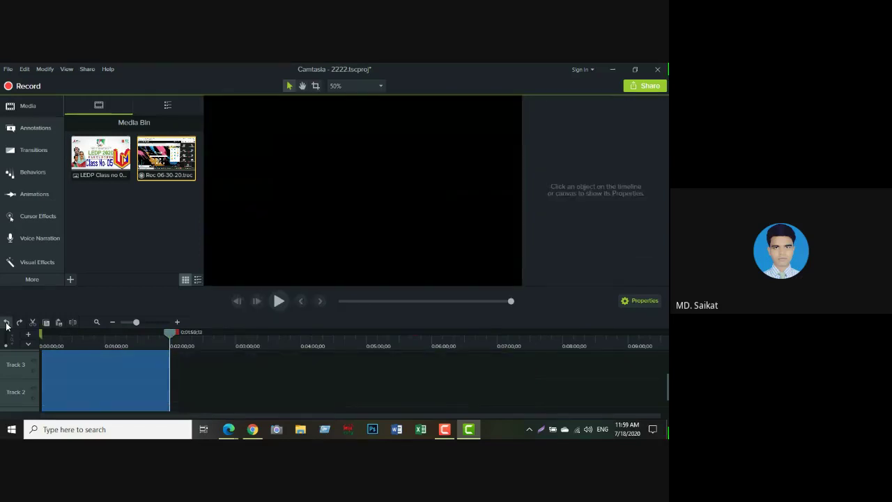
click(6, 325)
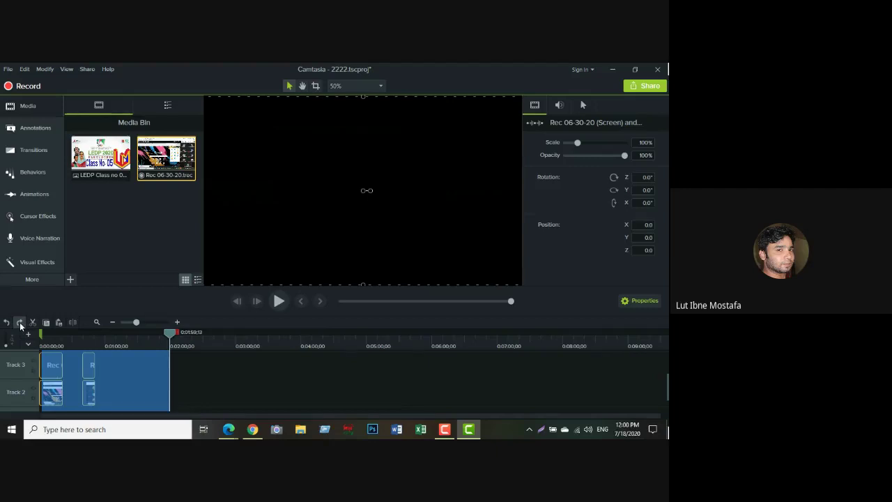
click(19, 325)
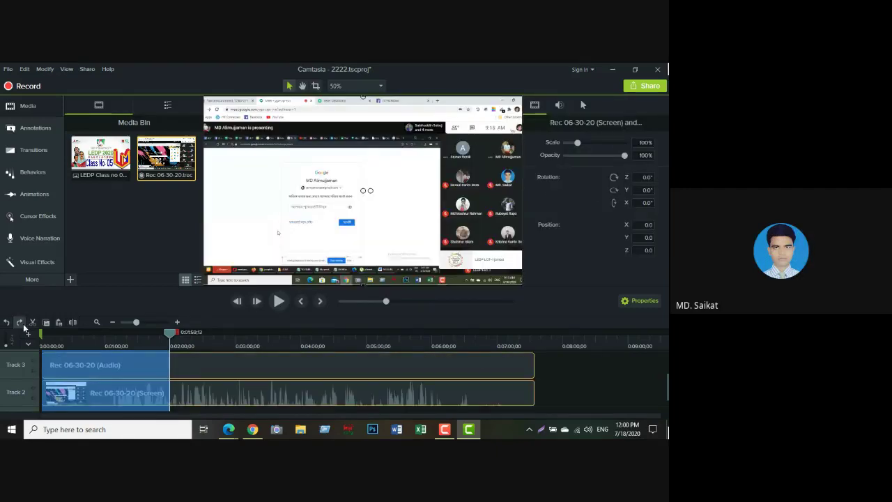
Step: Clear the time selection and delete the full recording from Track 2 and Track 3
drag(41, 338, 167, 356)
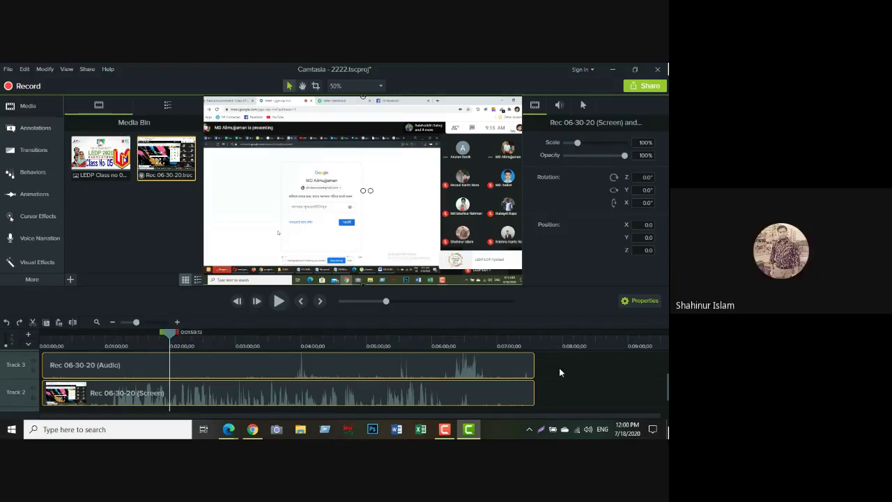
click(463, 407)
click(439, 390)
key(Delete)
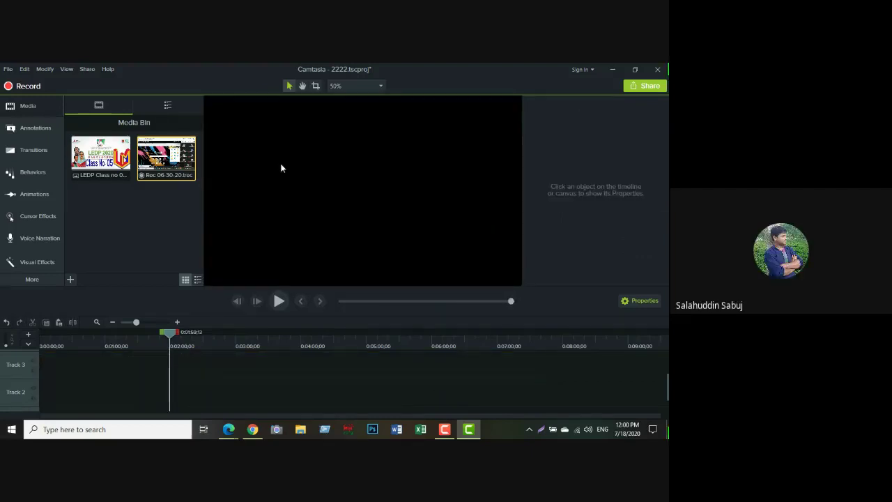
Step: Minimize the open windows to reach the desktop and open the Mutimidia folder on Local Disk (D:) in File Explorer
click(612, 70)
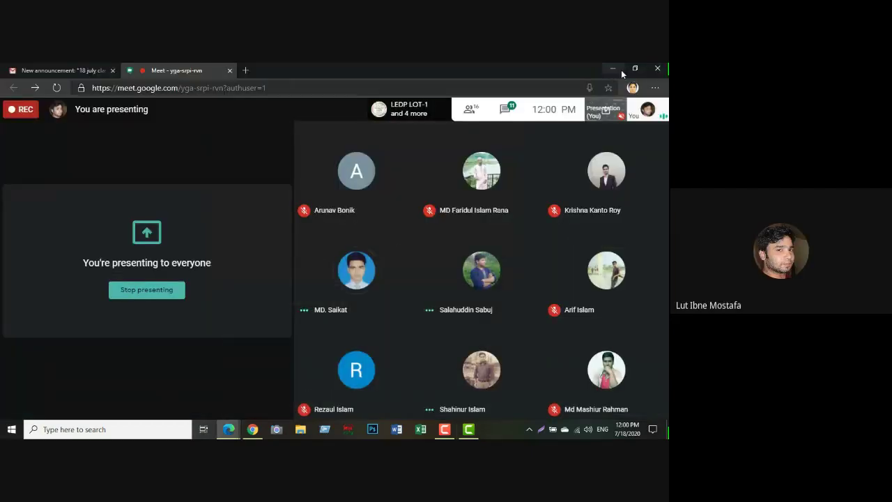
click(613, 68)
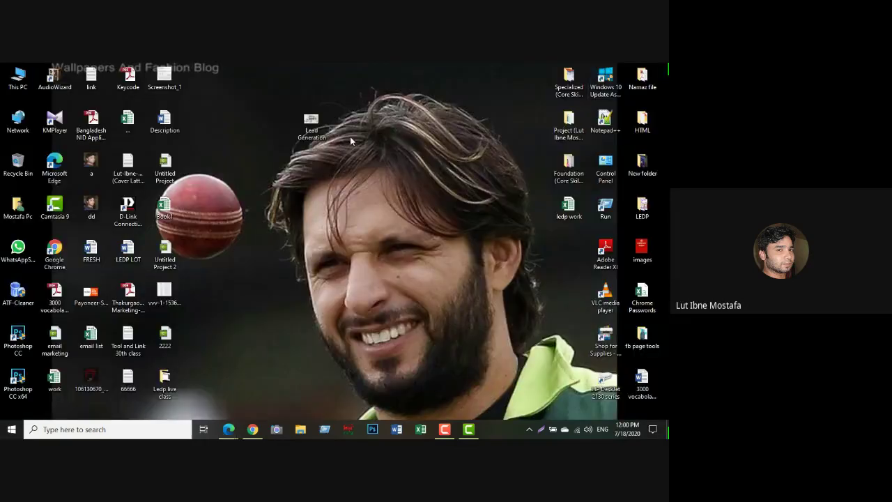
click(22, 77)
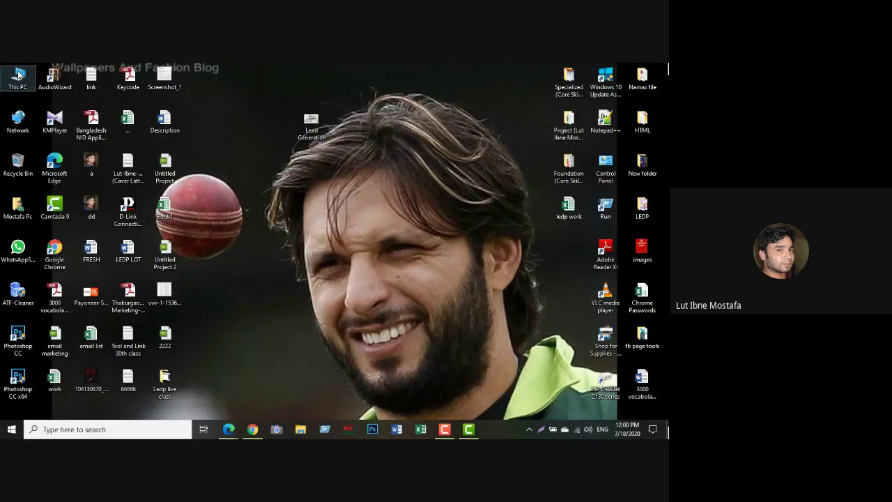
double_click(19, 73)
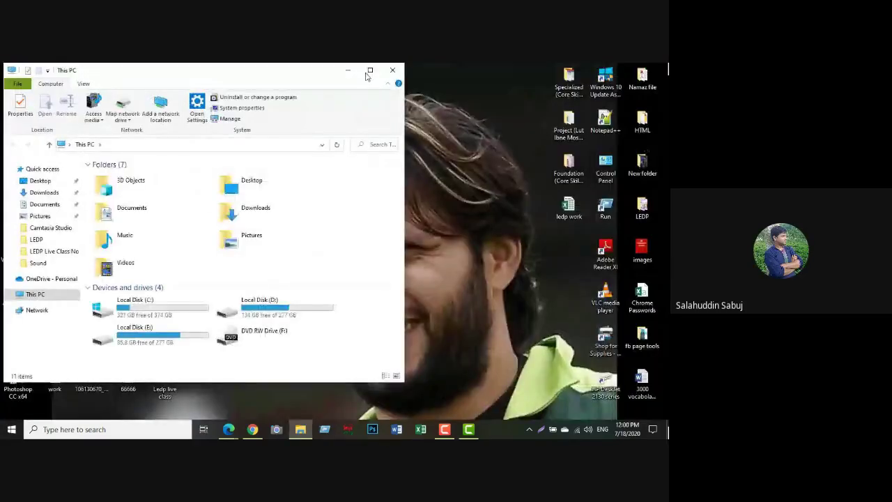
click(369, 71)
click(308, 248)
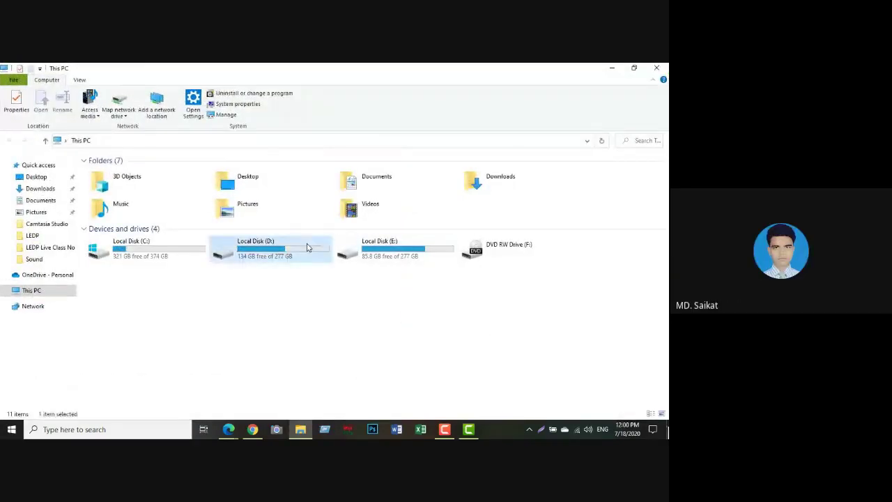
double_click(308, 247)
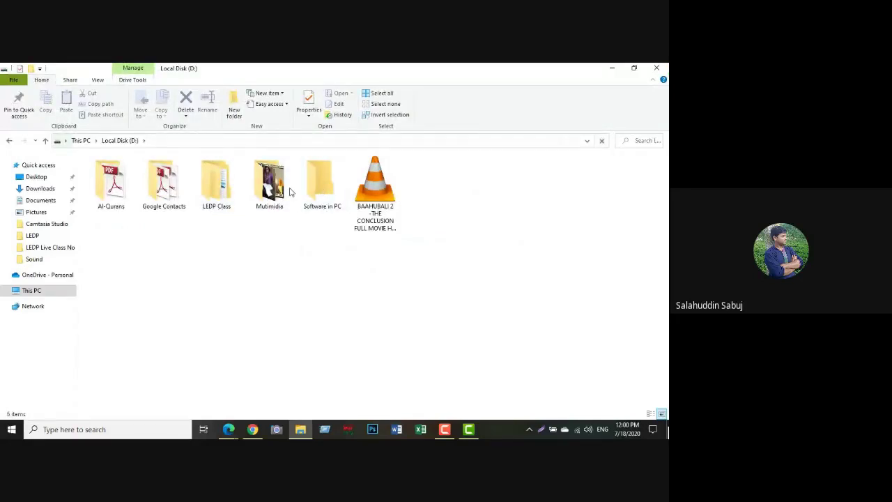
double_click(272, 187)
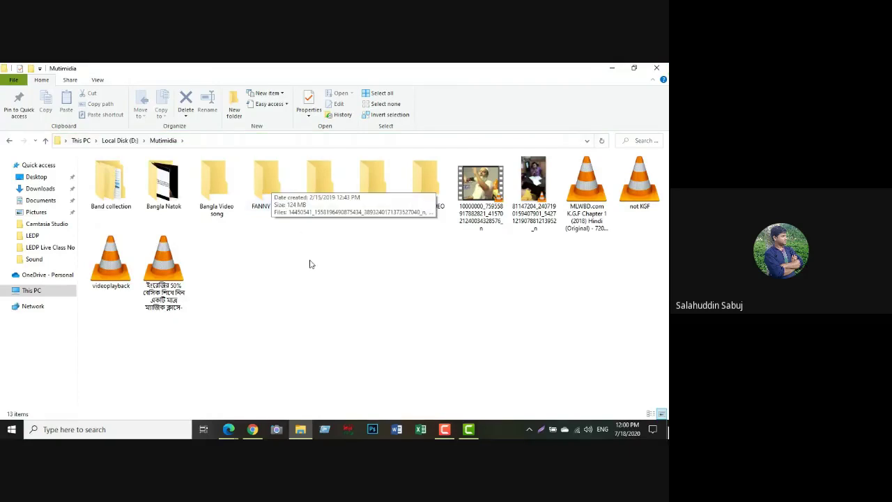
Step: Return to Camtasia, start a media import, and browse to the Mutimidia folder on Local Disk (D:), shown as large icons
click(468, 429)
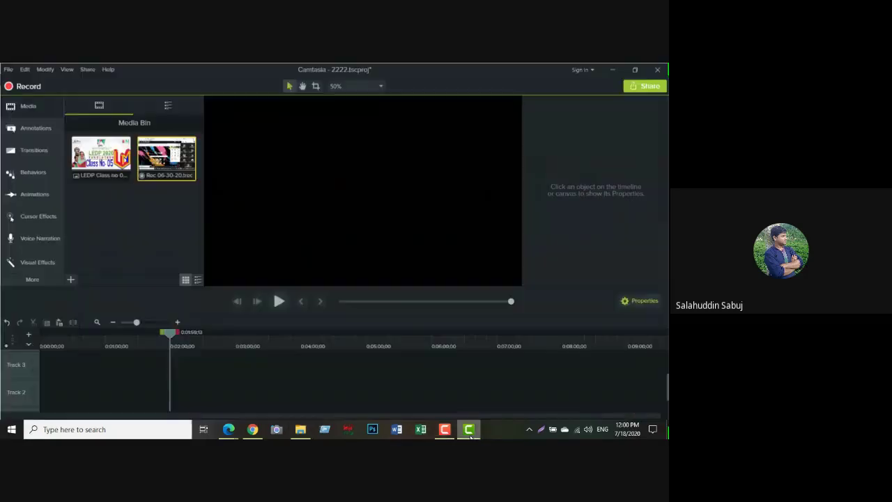
click(70, 280)
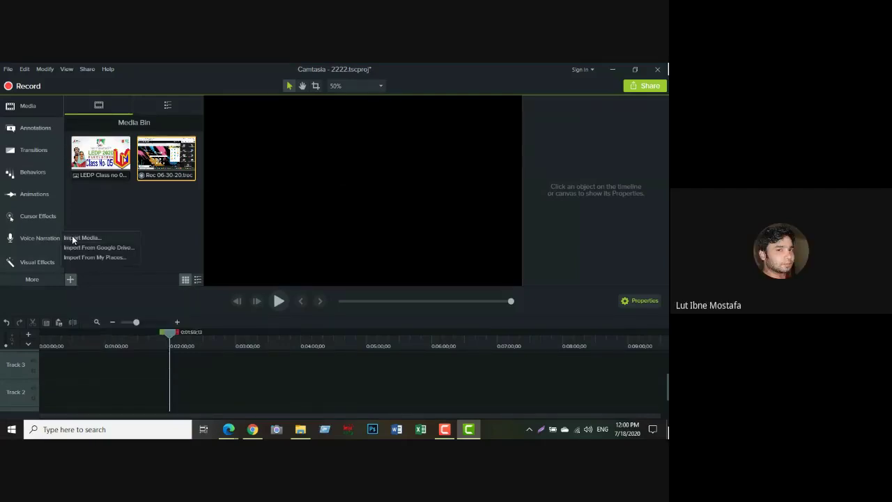
click(74, 239)
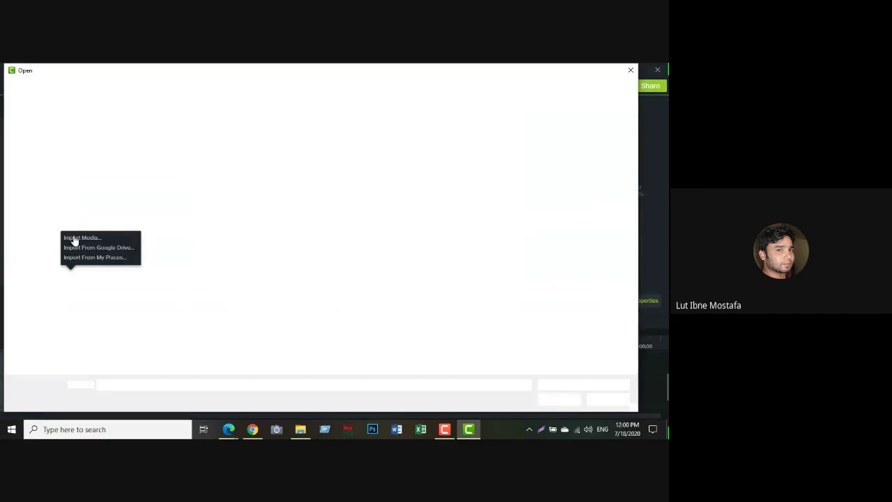
click(41, 253)
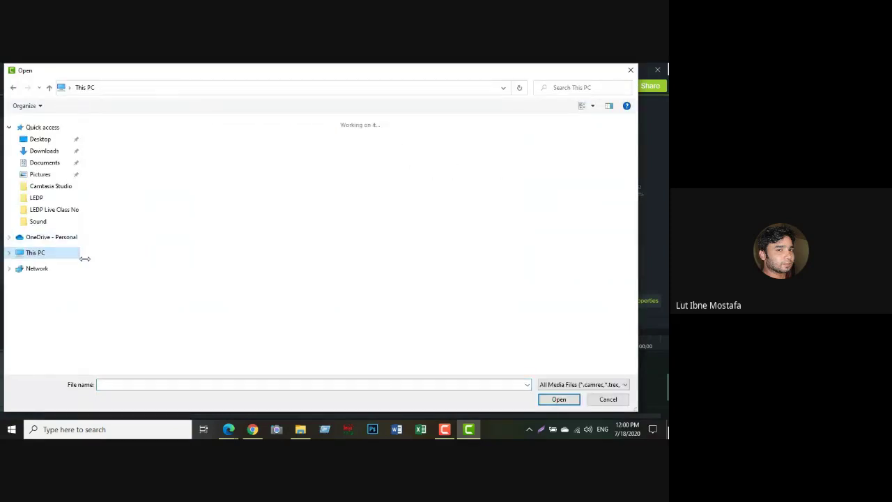
double_click(274, 219)
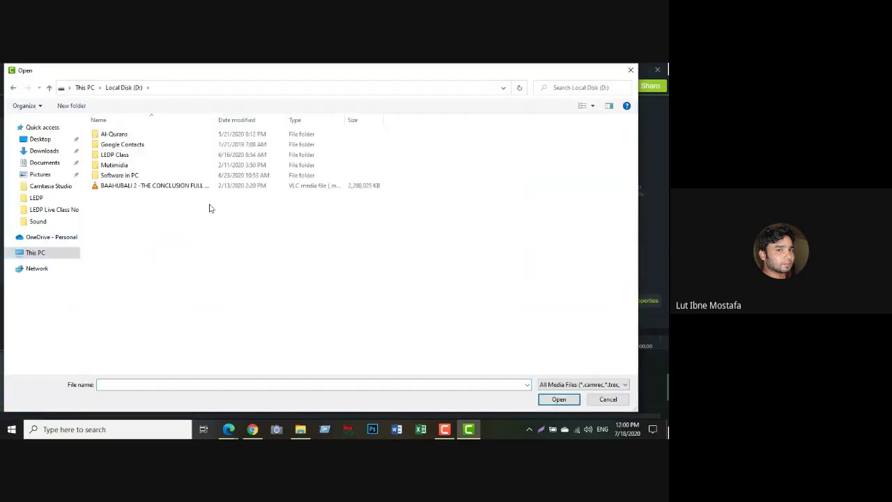
click(596, 106)
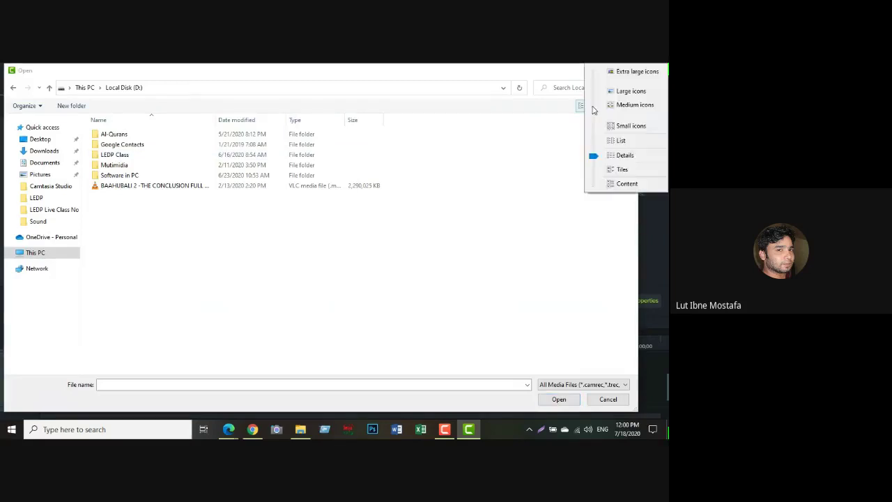
click(623, 91)
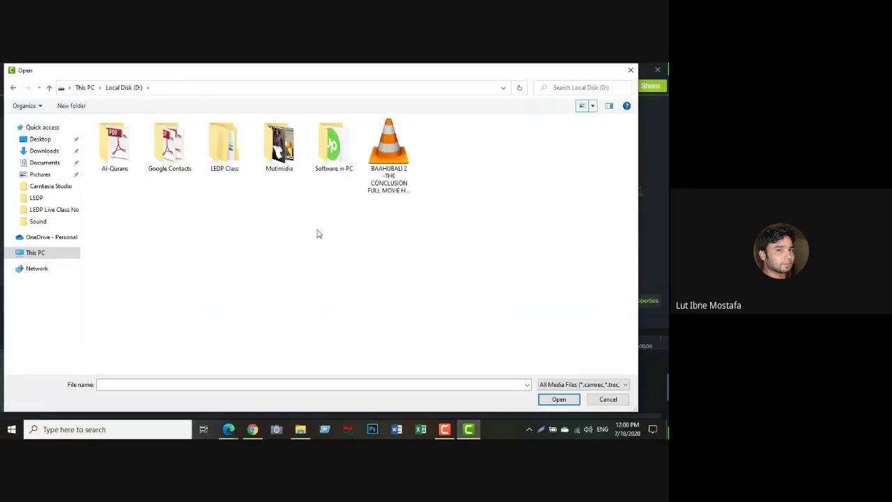
double_click(279, 146)
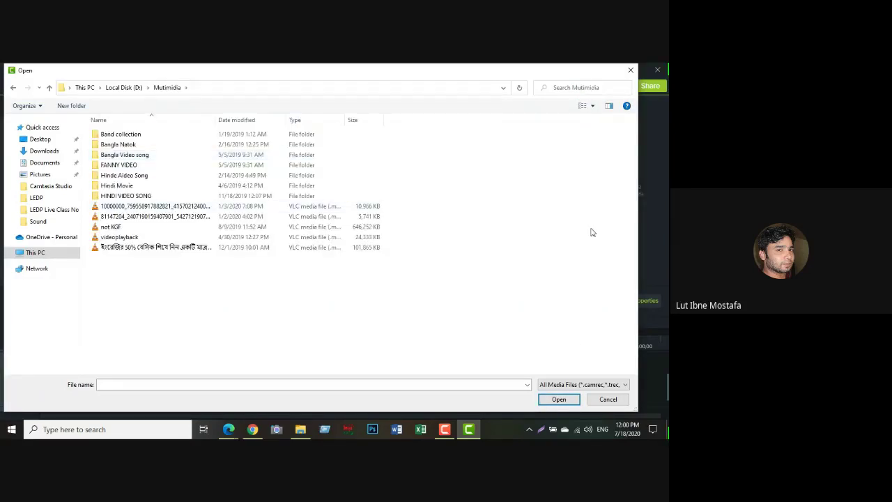
click(592, 105)
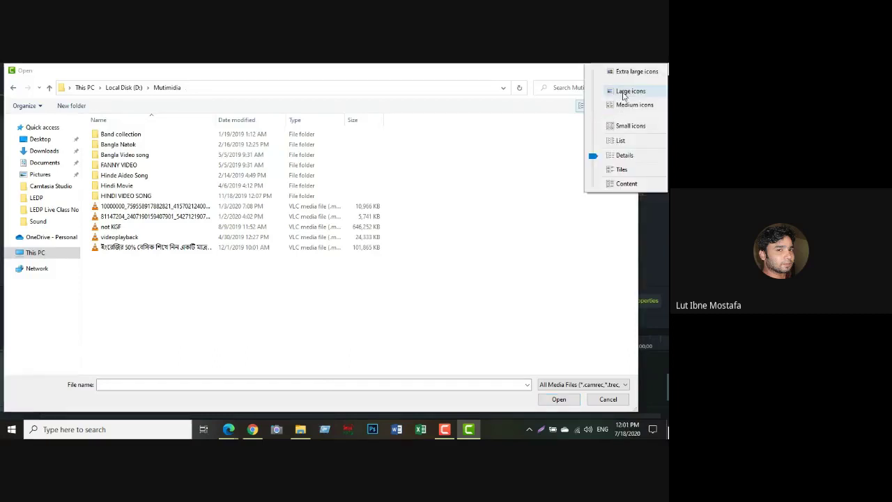
click(624, 91)
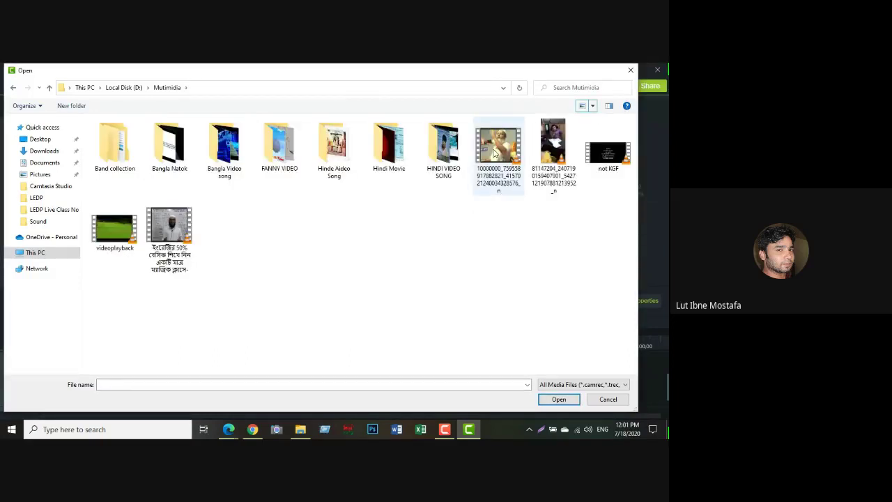
Step: Import the two videos whose file names begin with 10000000 and 81147204 into the Media Bin
click(495, 153)
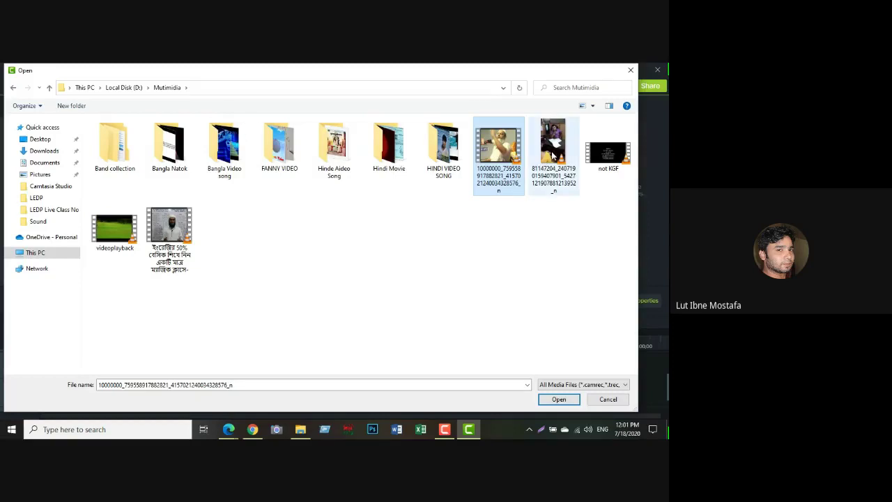
click(554, 185)
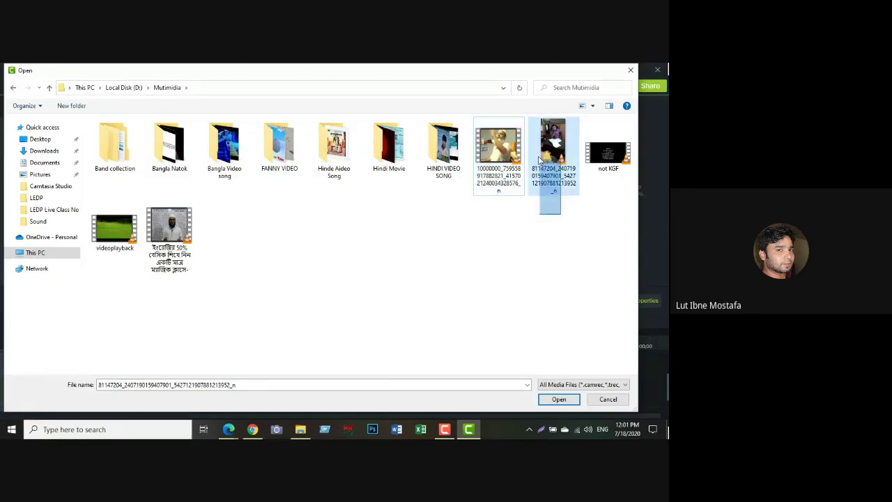
ctrl+click(511, 176)
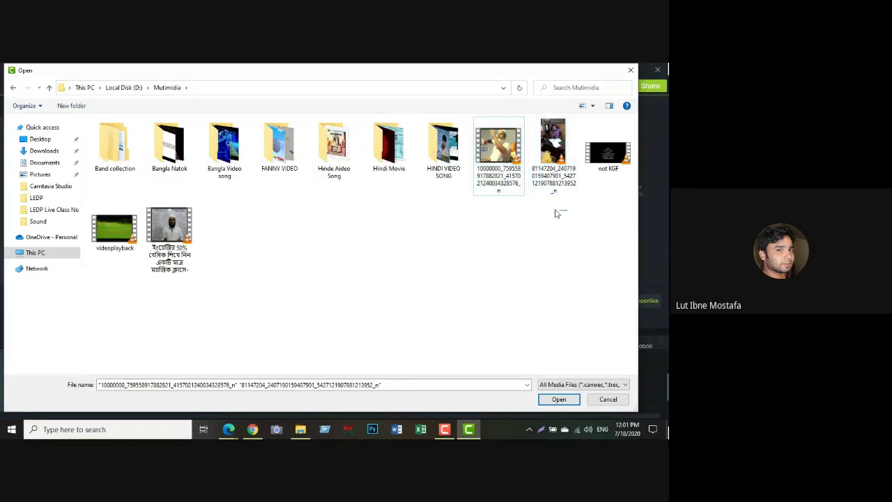
click(559, 399)
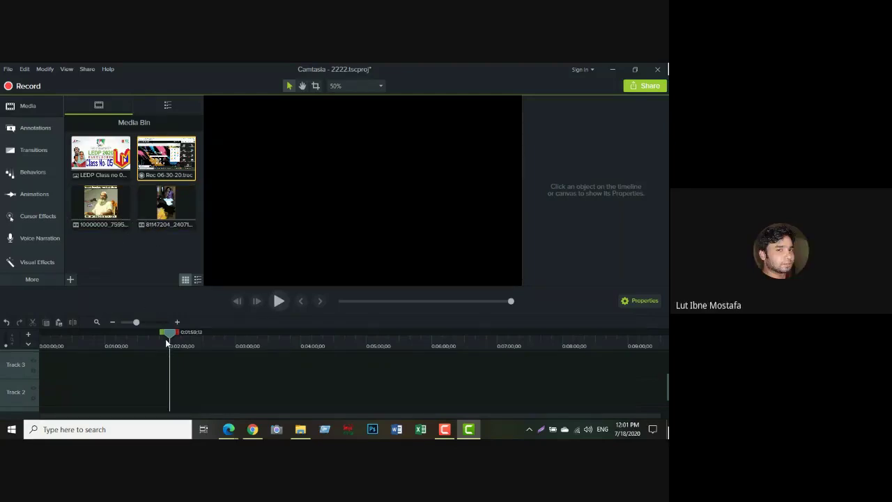
Step: Return the playhead to 0:00, place the 10000000 video at the start of Track 1, and preview its opening seconds
drag(169, 334, 2, 345)
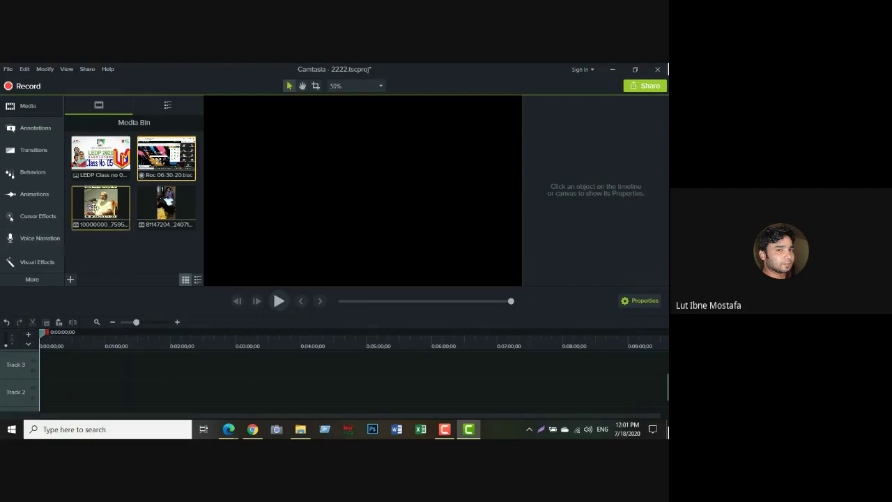
drag(98, 209, 38, 401)
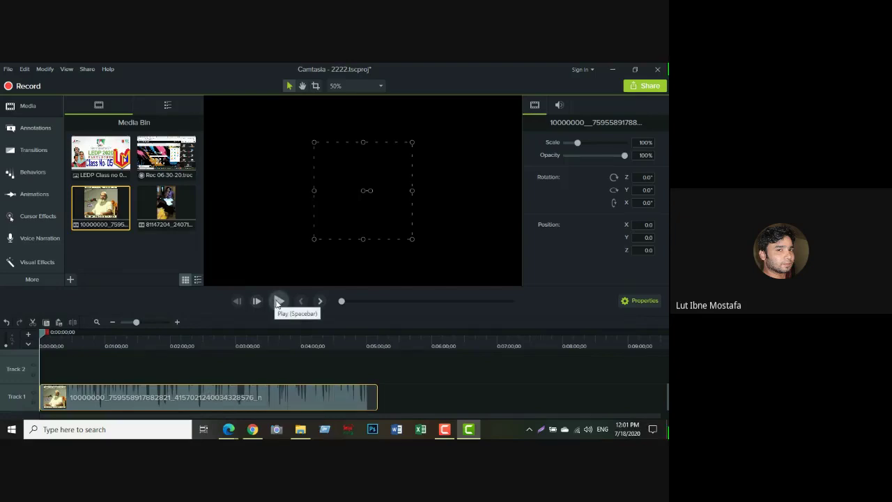
click(278, 302)
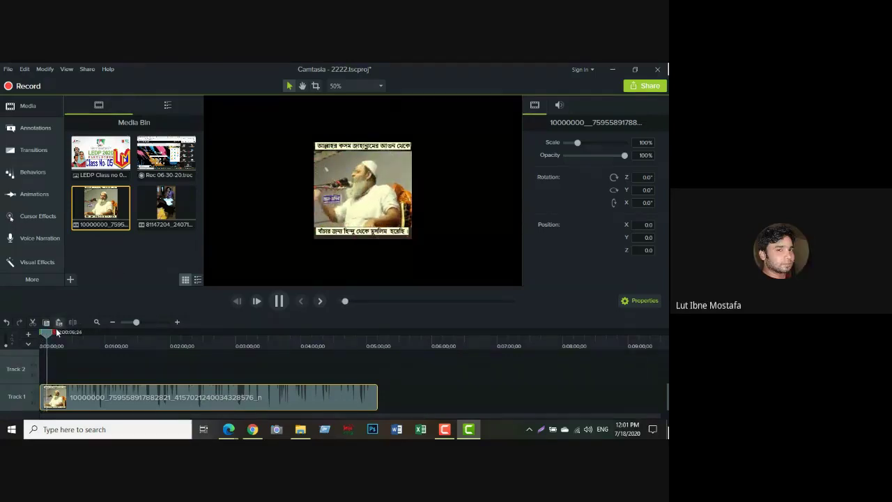
click(277, 301)
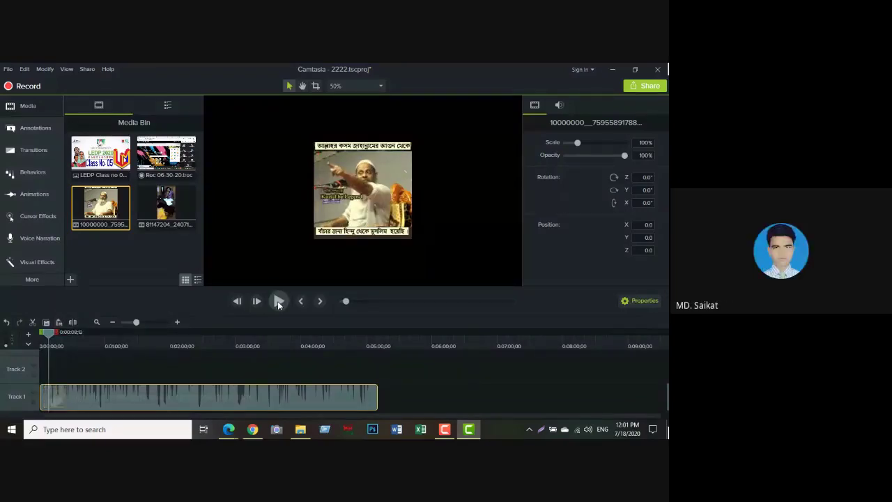
Step: Add the 81147204 video after the first clip on Track 1 and shift it to start at about 5:50, leaving a gap
click(165, 210)
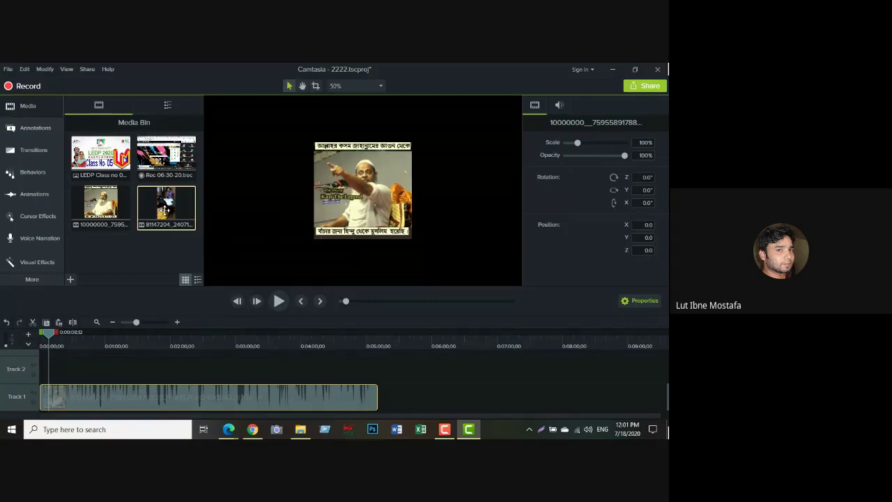
drag(165, 209, 374, 396)
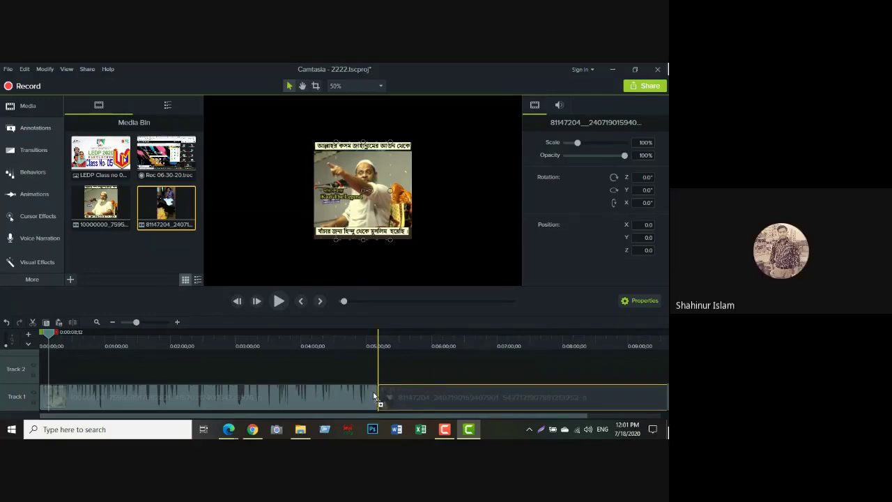
mouse_move(375, 396)
mouse_down()
mouse_move(313, 358)
mouse_move(210, 369)
mouse_move(301, 394)
mouse_move(406, 398)
mouse_move(378, 404)
mouse_up()
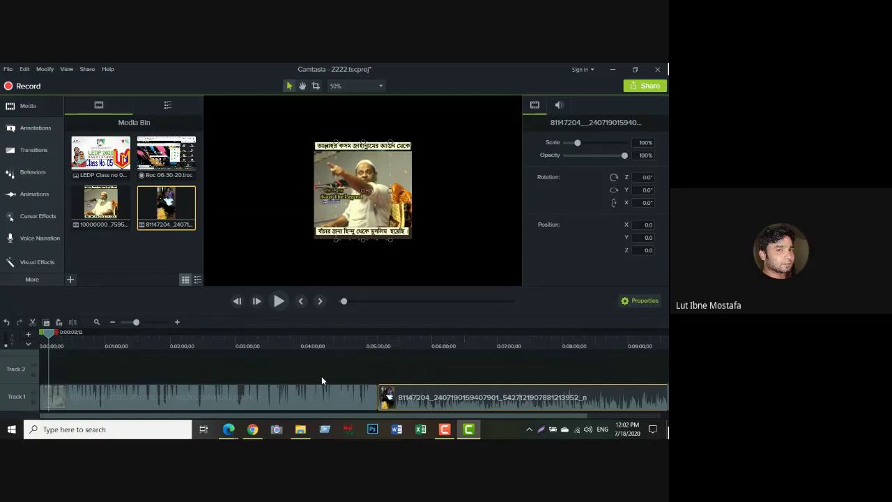
drag(416, 397, 459, 397)
click(261, 396)
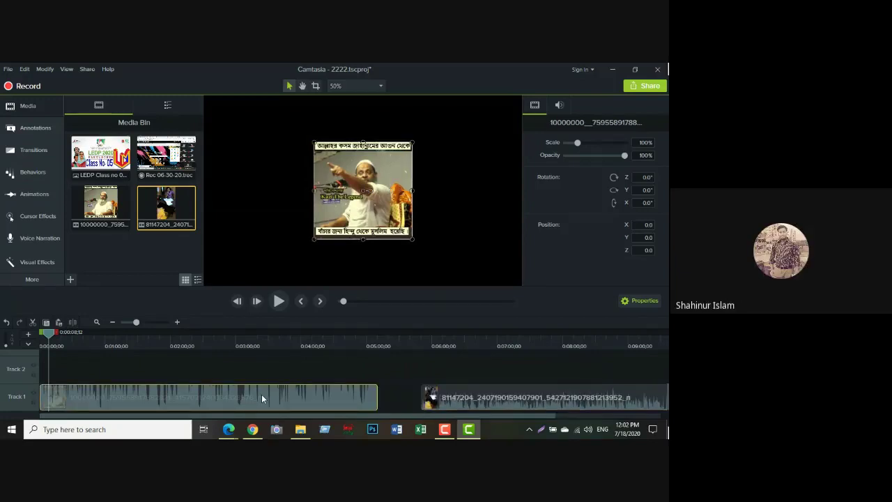
click(481, 394)
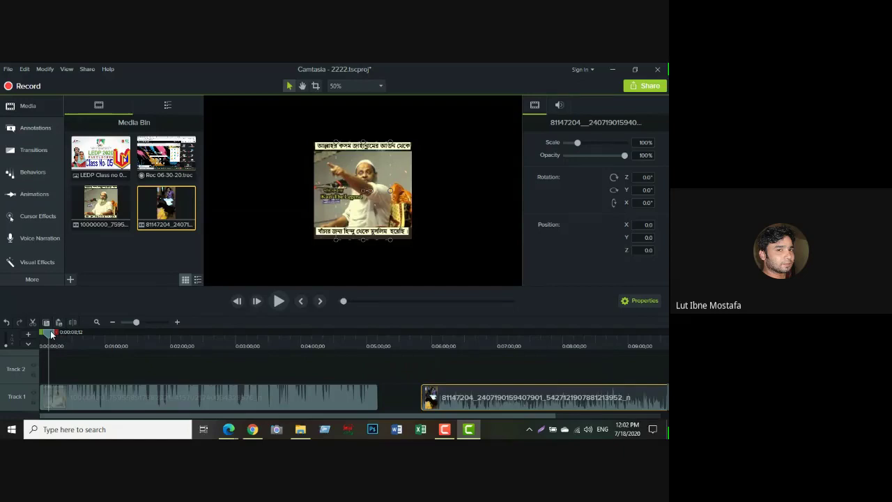
Step: Preview the first clip from about 3:22, and a short part of the second clip on Track 1
drag(50, 335, 261, 365)
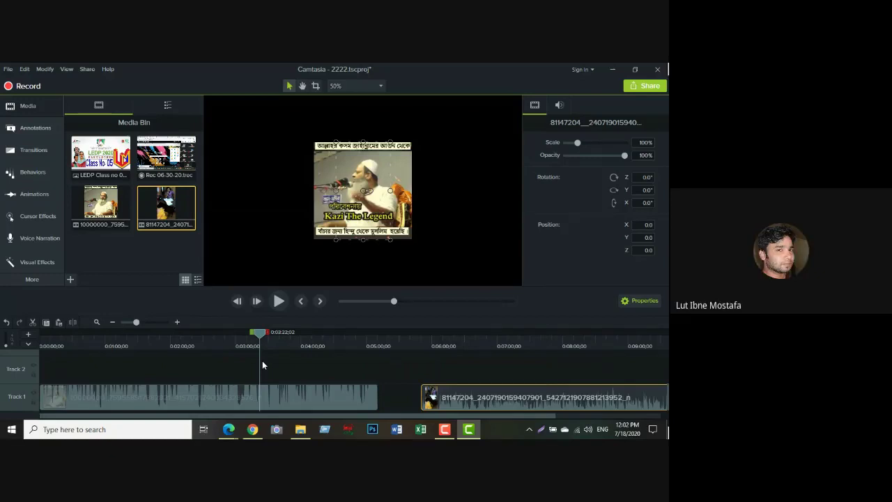
click(278, 301)
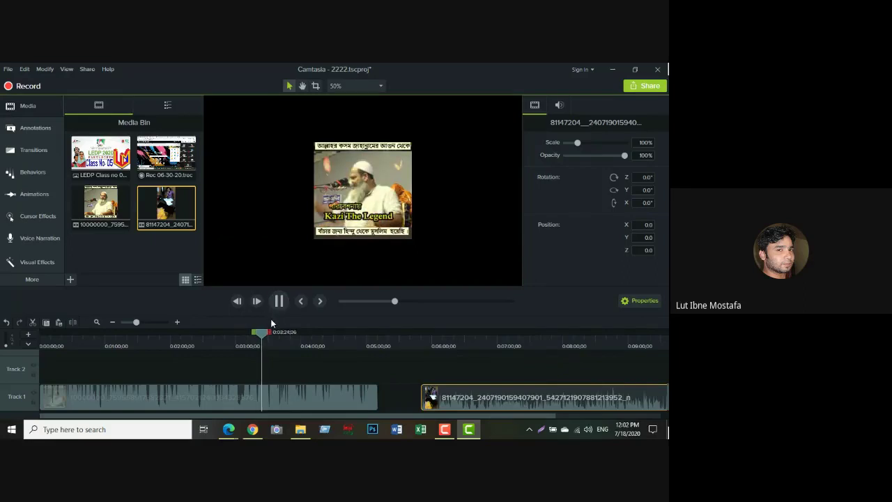
click(279, 301)
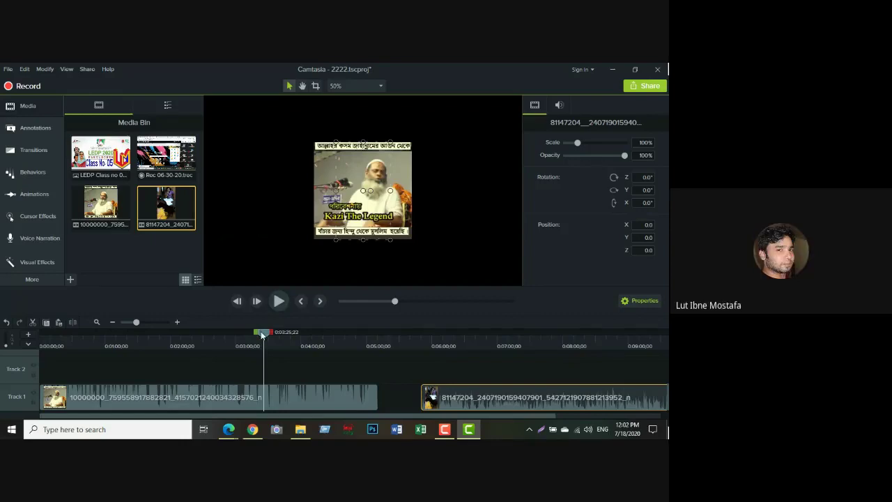
drag(262, 335, 437, 363)
click(278, 301)
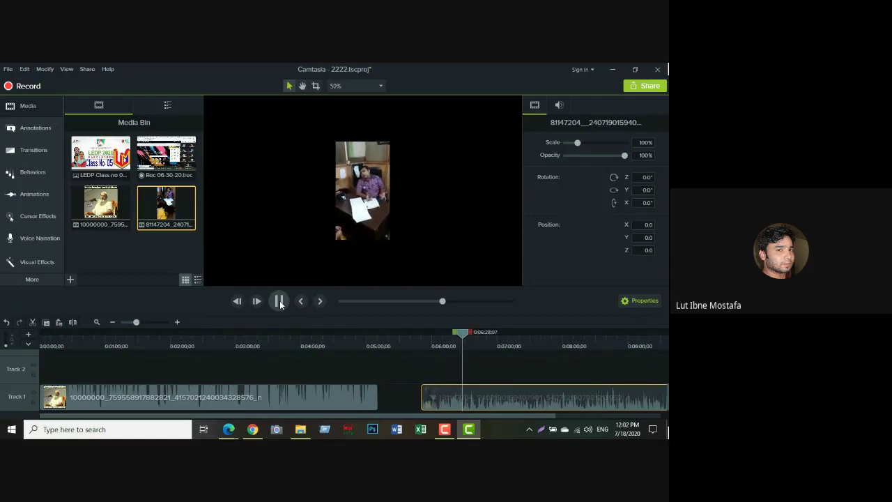
click(279, 301)
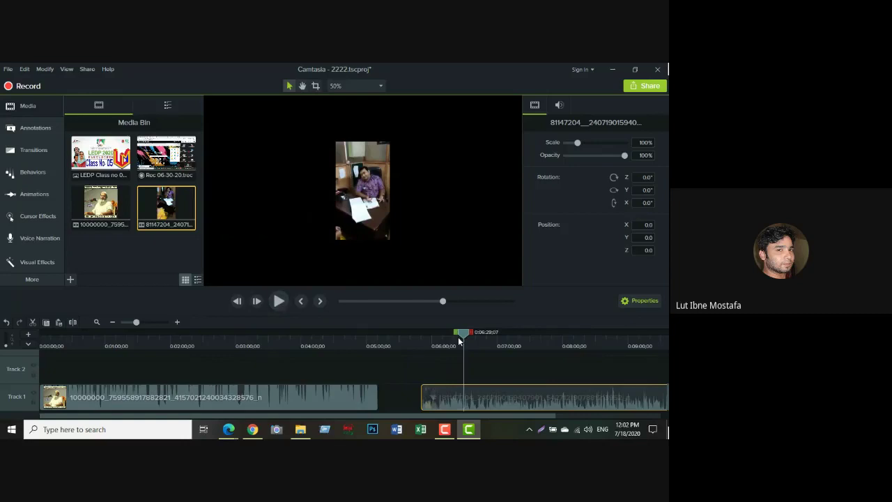
Step: Move the 81147204 clip against the end of the first clip on Track 1 and preview the join from about 5:05
drag(465, 338, 323, 351)
drag(473, 394, 421, 404)
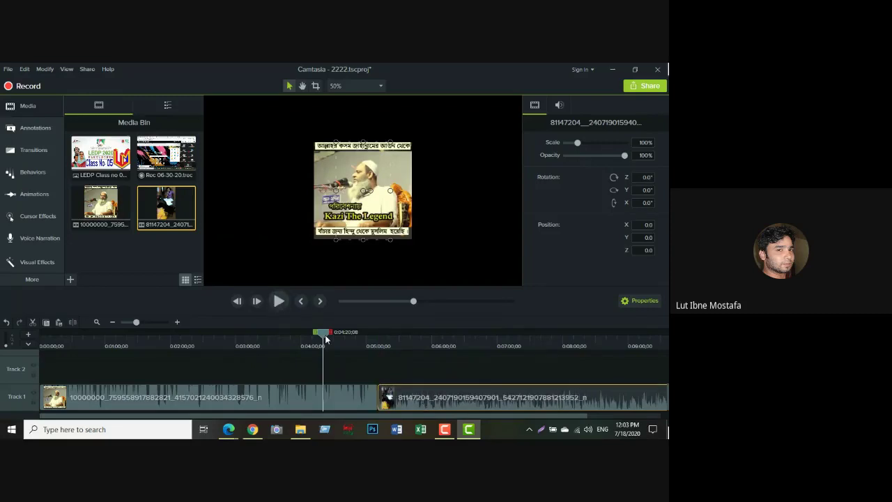
drag(325, 339, 373, 355)
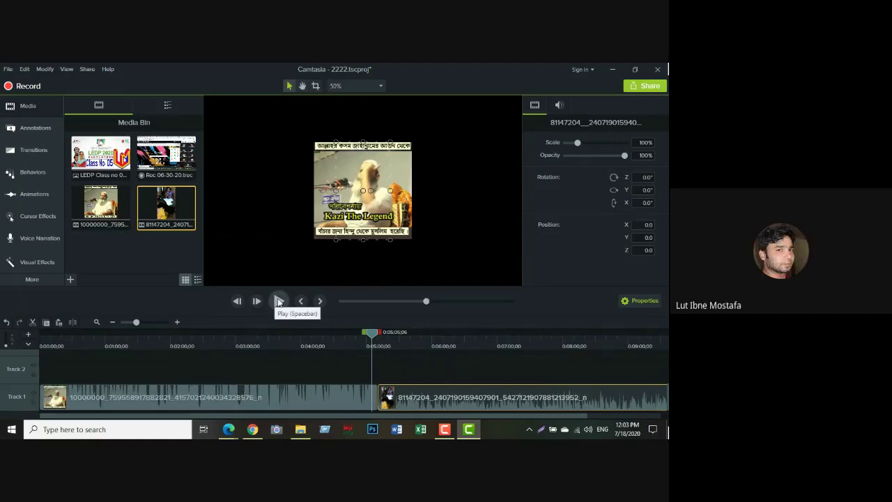
click(279, 301)
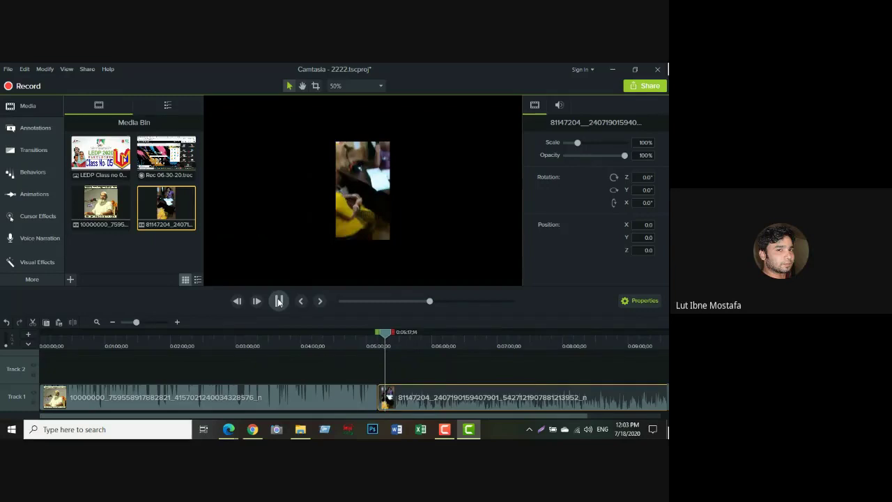
click(278, 301)
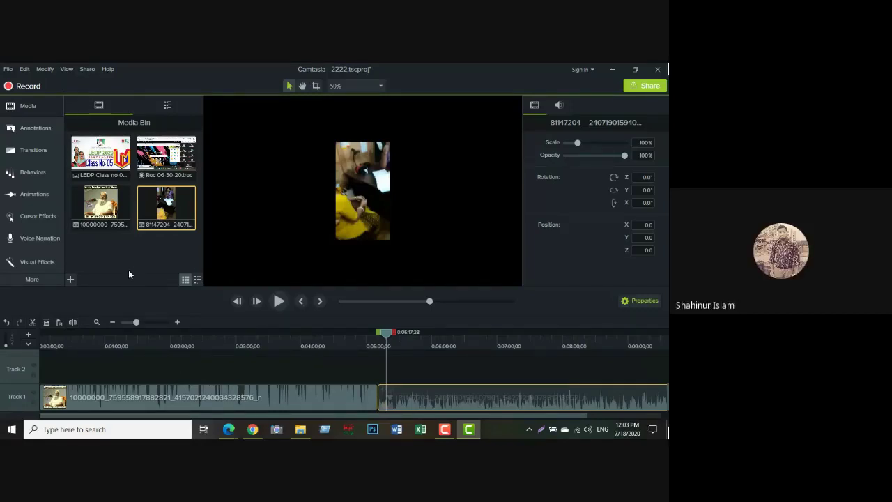
click(86, 69)
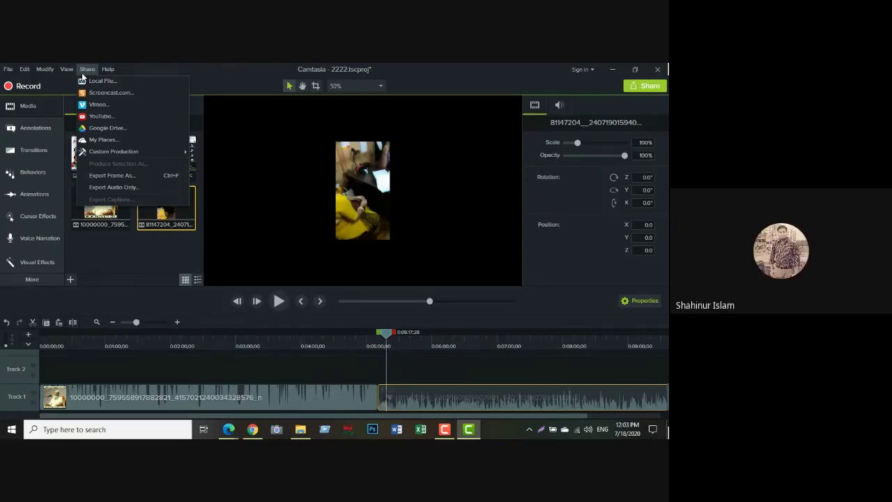
click(257, 69)
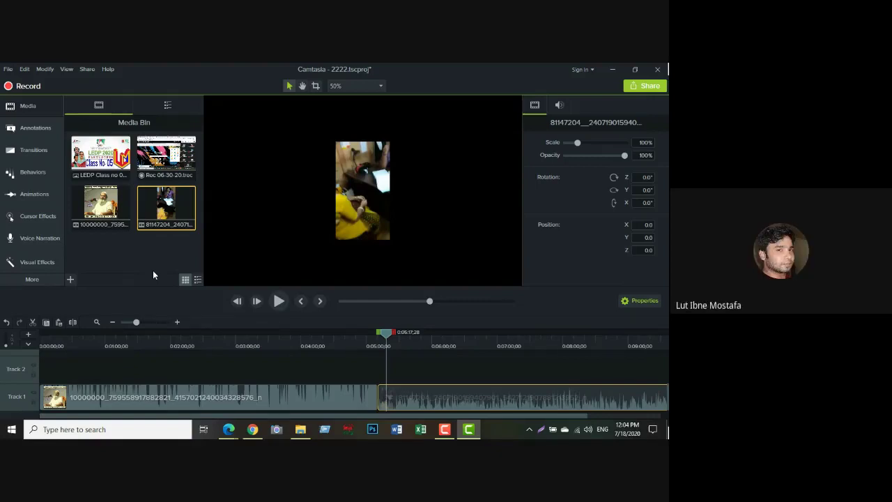
Step: Enlarge the 81147204 clip on the canvas to about 197% scale, placed at about X -50, to fill the frame height
click(369, 198)
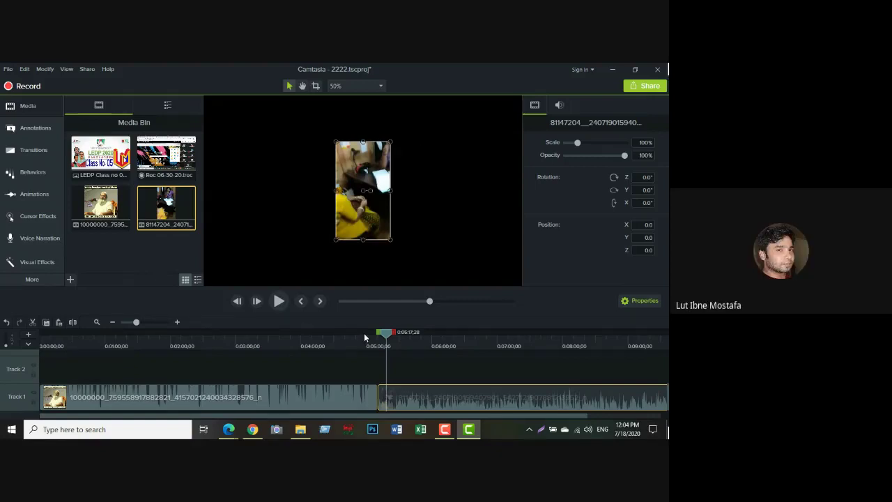
drag(384, 337, 441, 338)
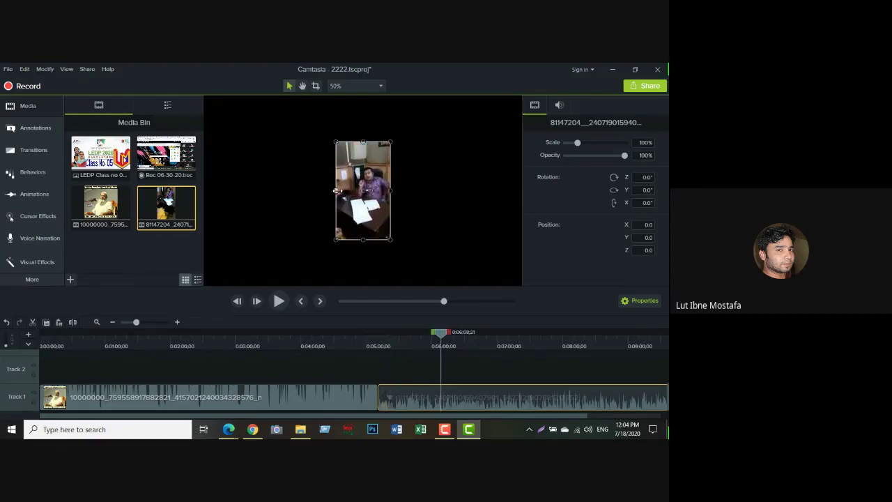
drag(335, 191, 291, 190)
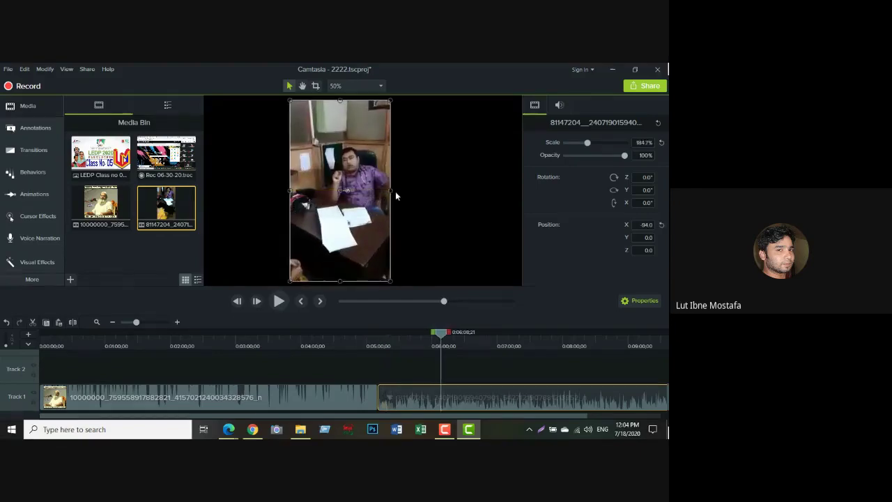
drag(391, 190, 364, 209)
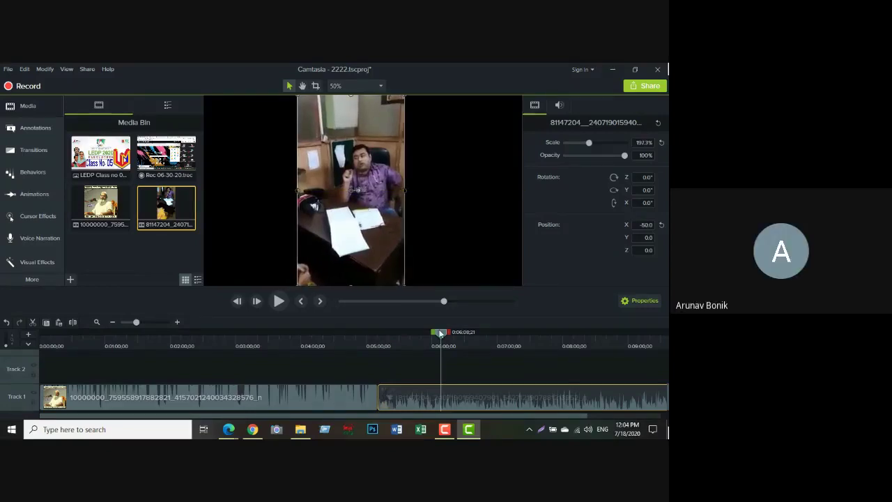
Step: Enlarge the 10000000 clip on the canvas to about 194% scale so it fills the frame height, keeping it nearly centred
drag(440, 334, 341, 347)
click(416, 143)
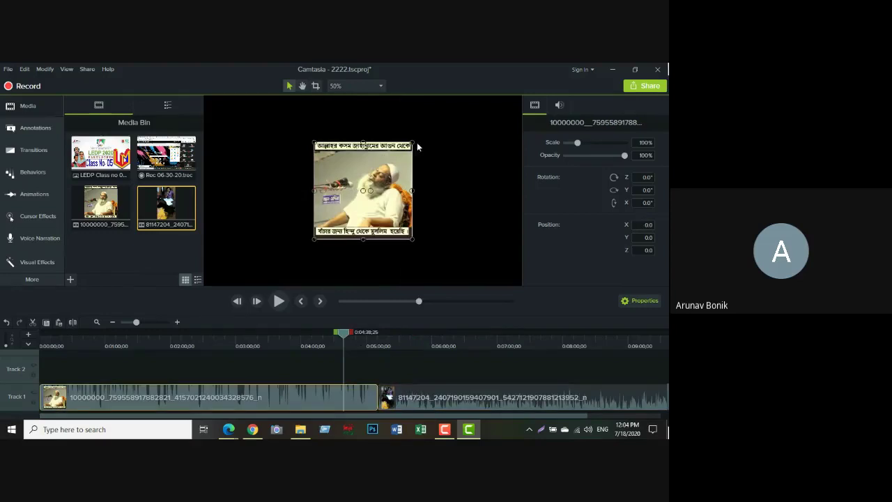
drag(363, 144, 360, 96)
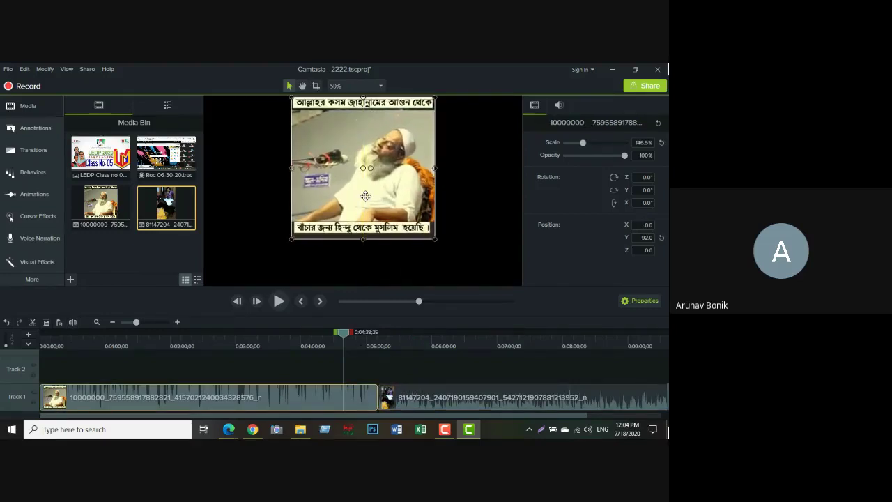
drag(362, 239, 362, 281)
drag(362, 283, 363, 285)
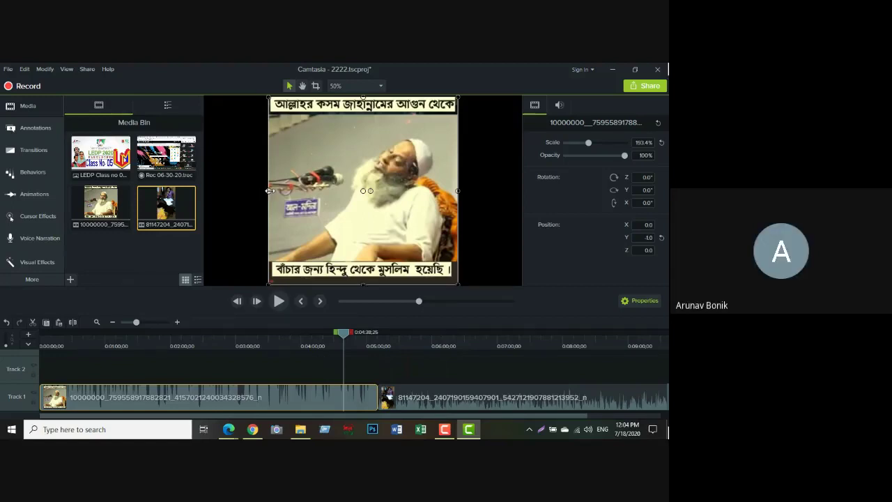
drag(269, 191, 268, 195)
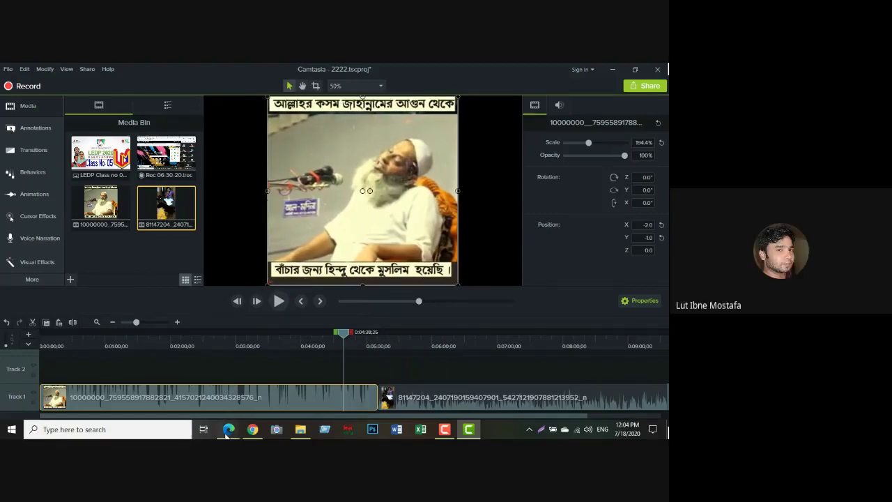
Step: Switch to the Google Meet call in the browser, read the meeting chat messages, and close the chat
mouse_move(228, 428)
click(176, 384)
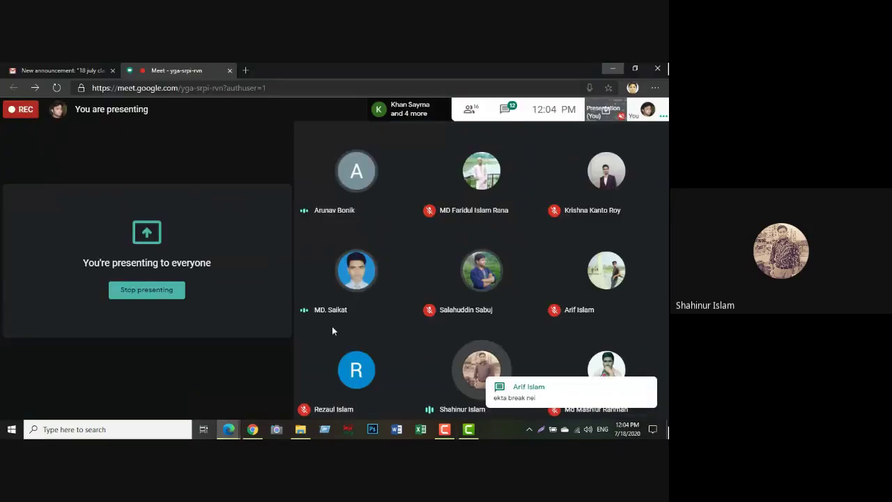
mouse_move(340, 331)
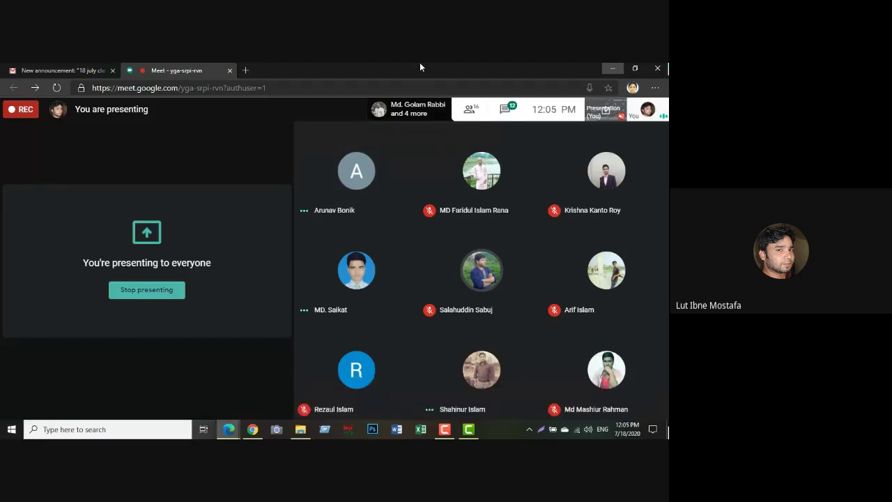
click(504, 110)
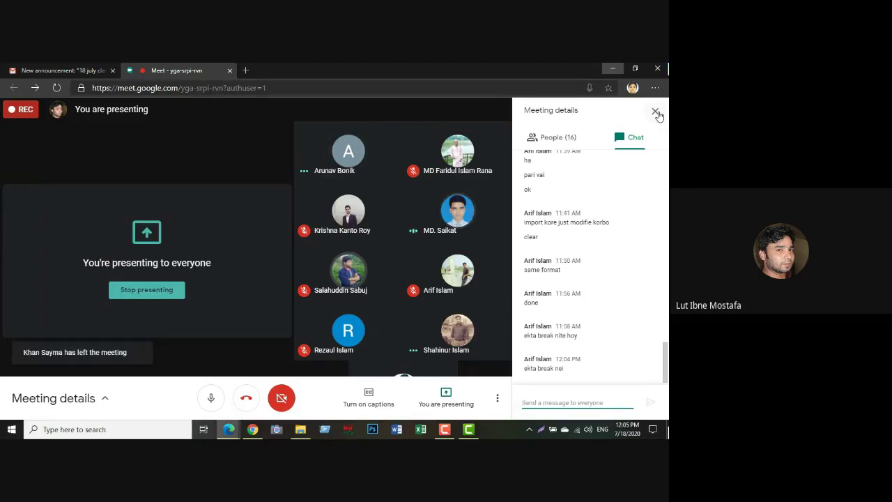
click(655, 112)
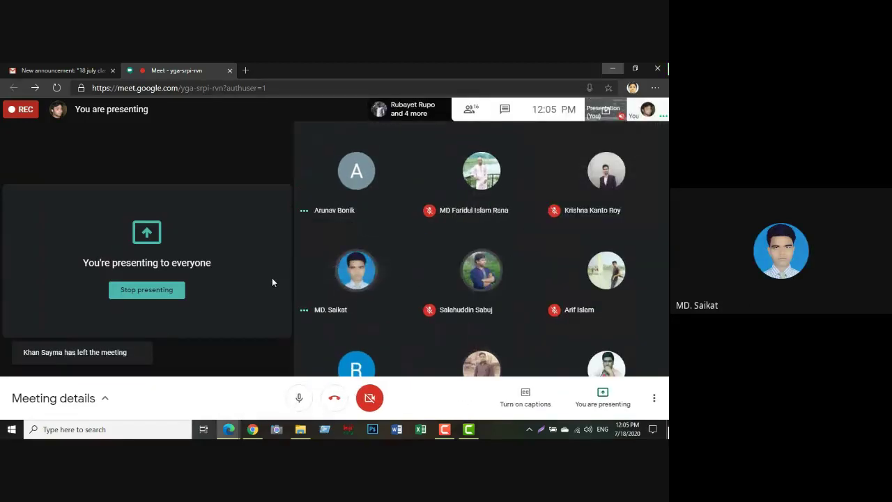